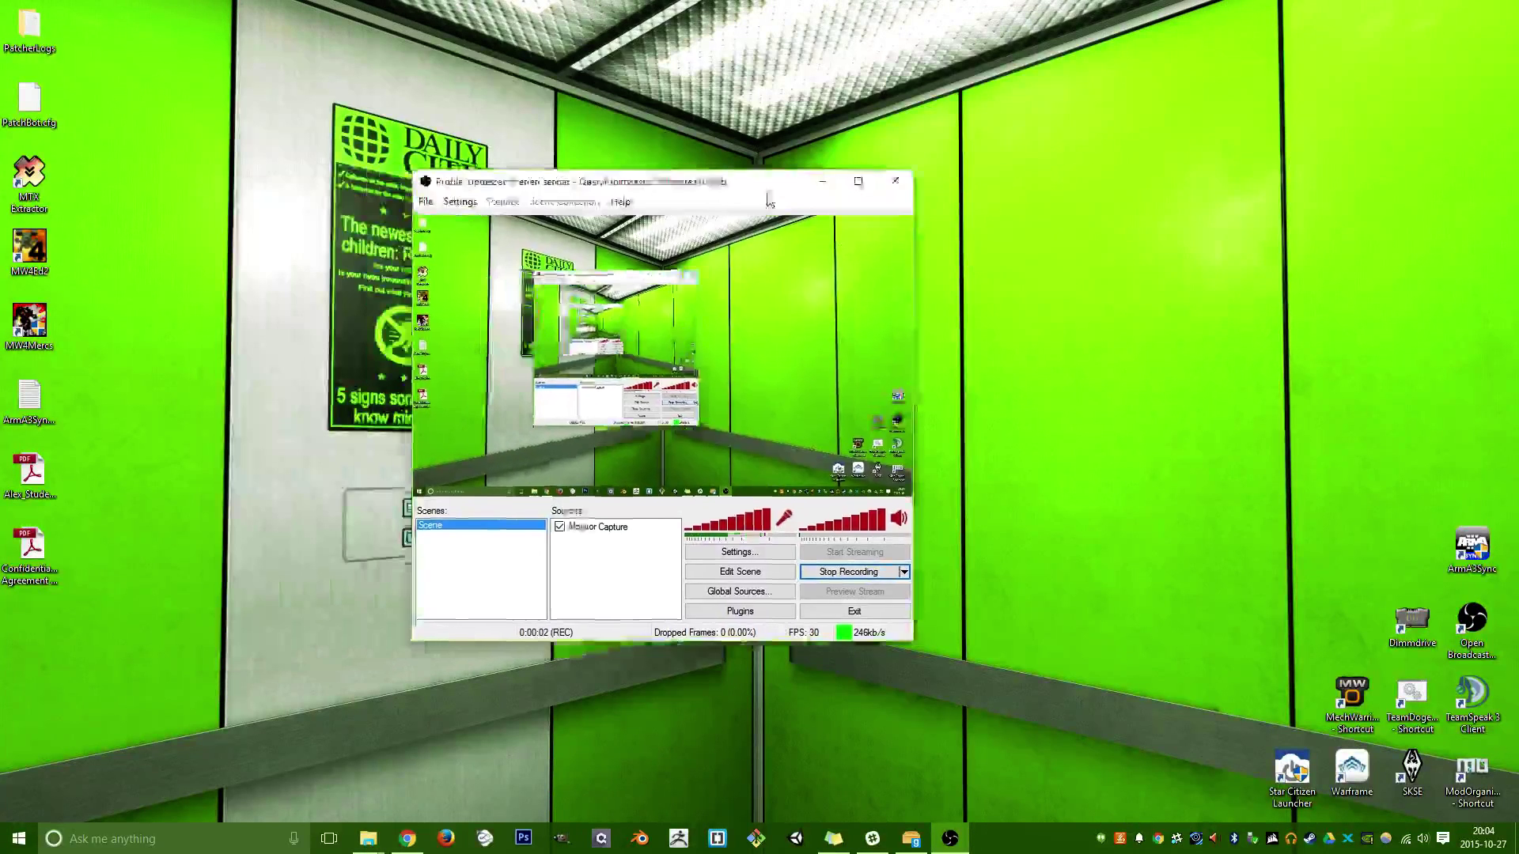
# Minimize OBS and bring up the addons folder with its three .gma packs and the GmadExtractor window.
pyautogui.click(1058, 198)
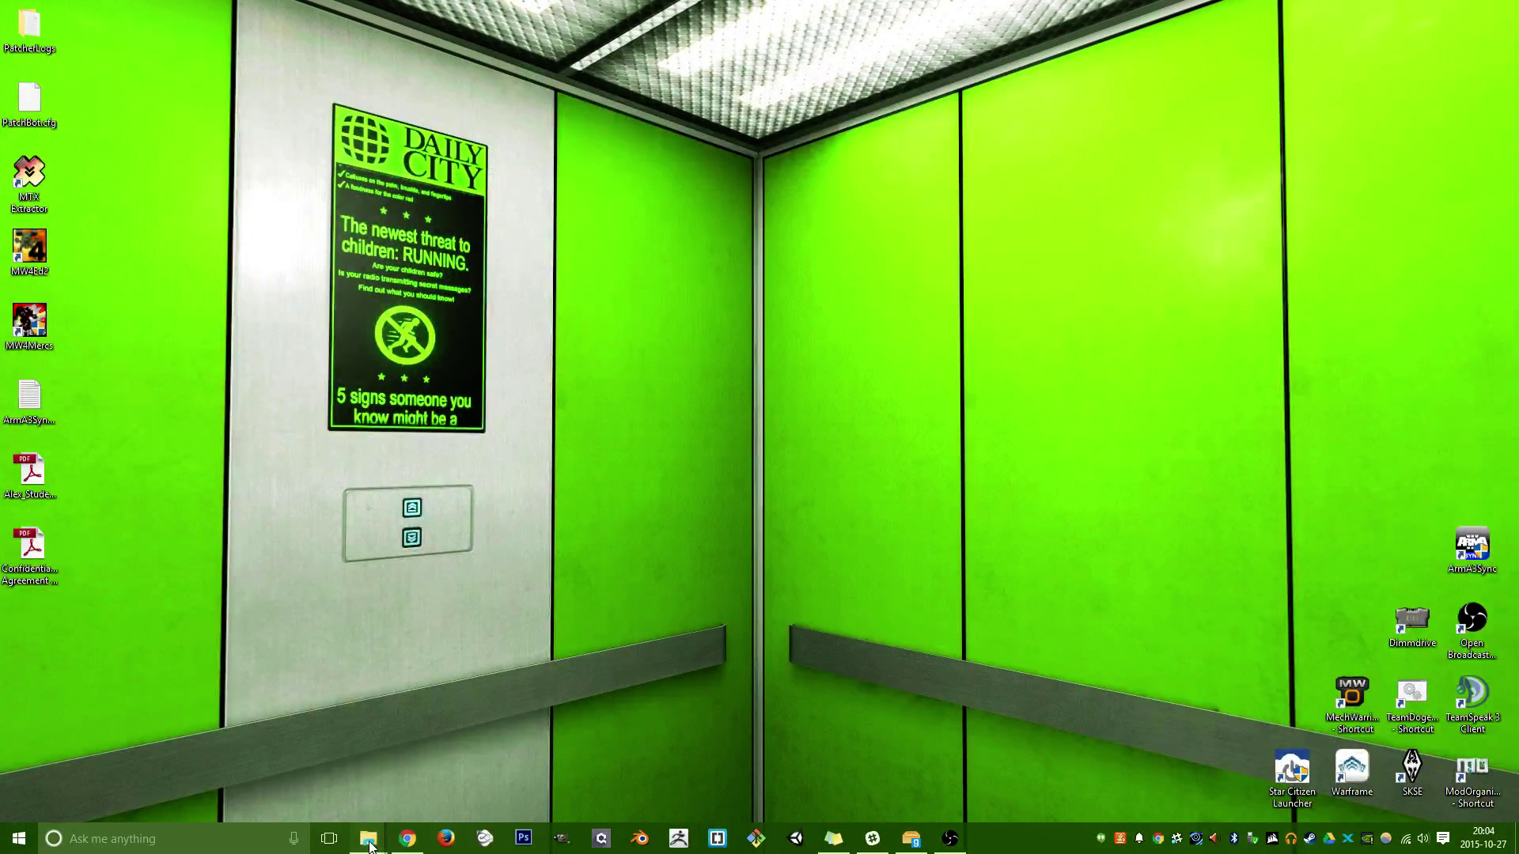
pyautogui.moveTo(370, 845)
pyautogui.click(330, 795)
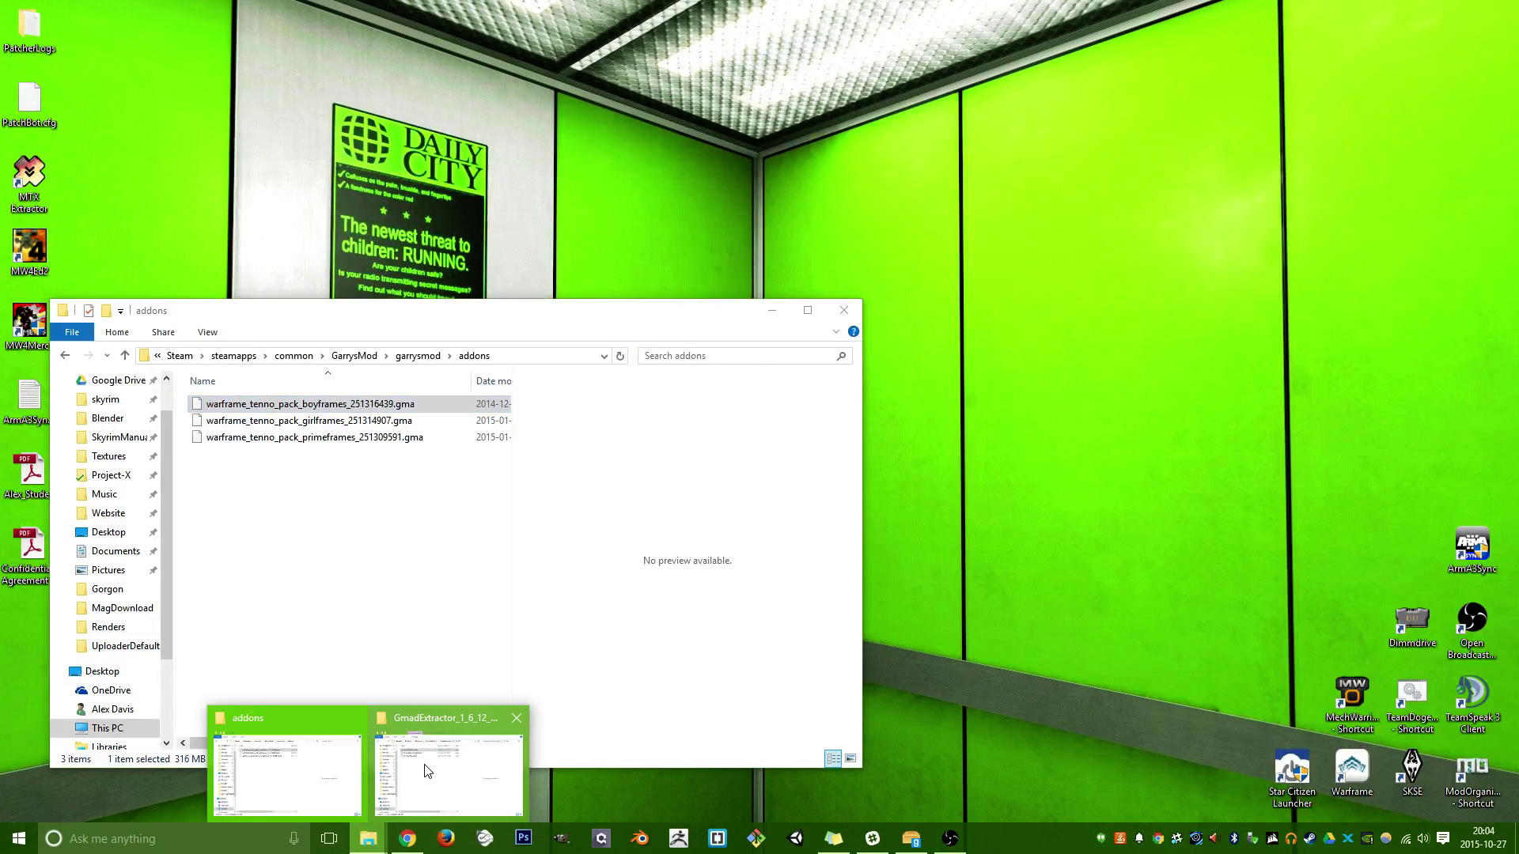
pyautogui.click(426, 771)
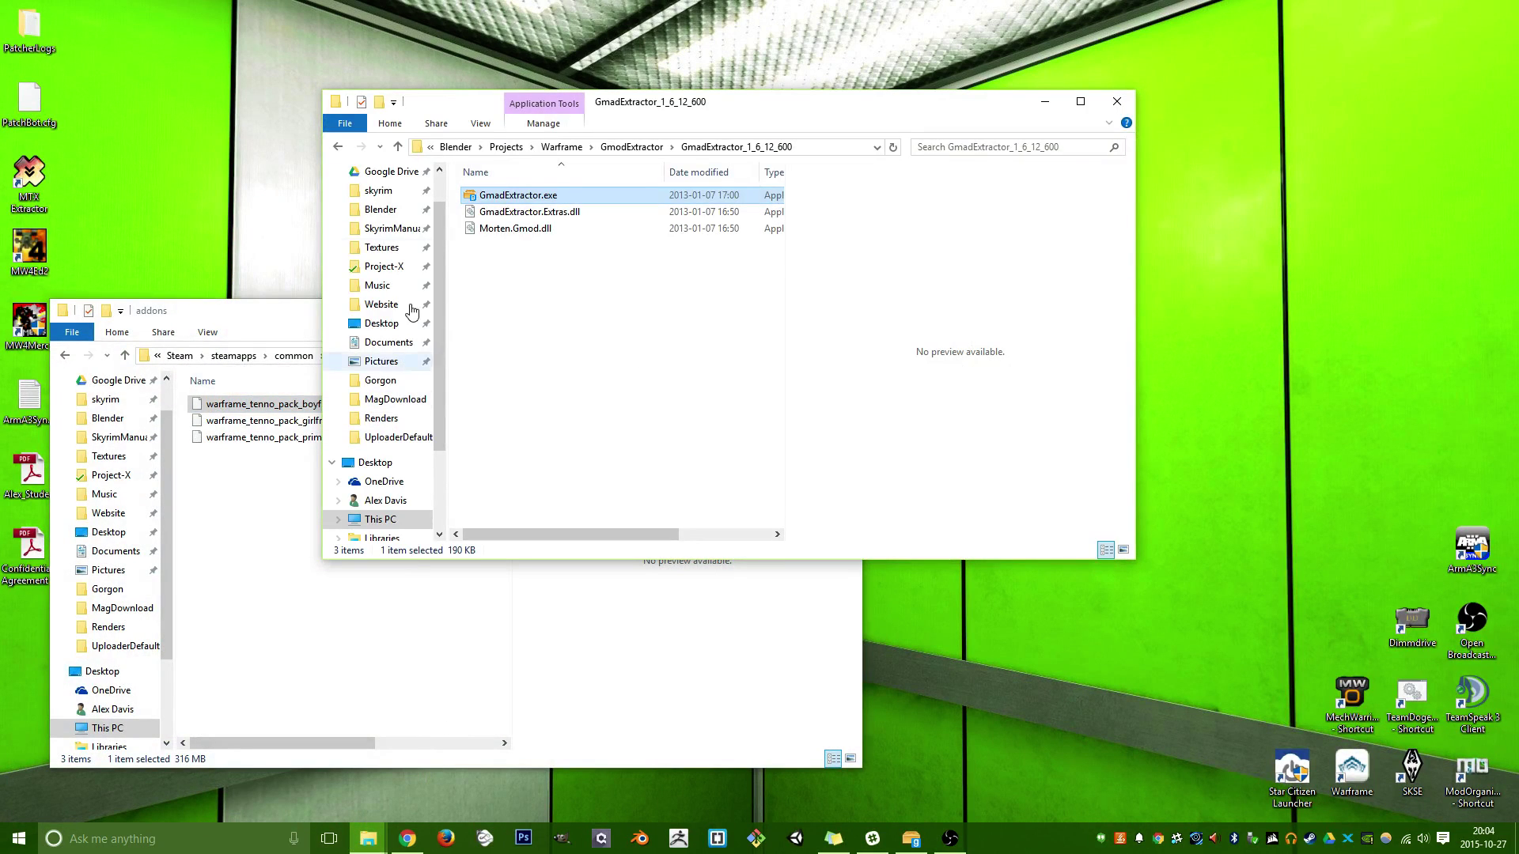
pyautogui.moveTo(799, 109); pyautogui.dragTo(992, 124)
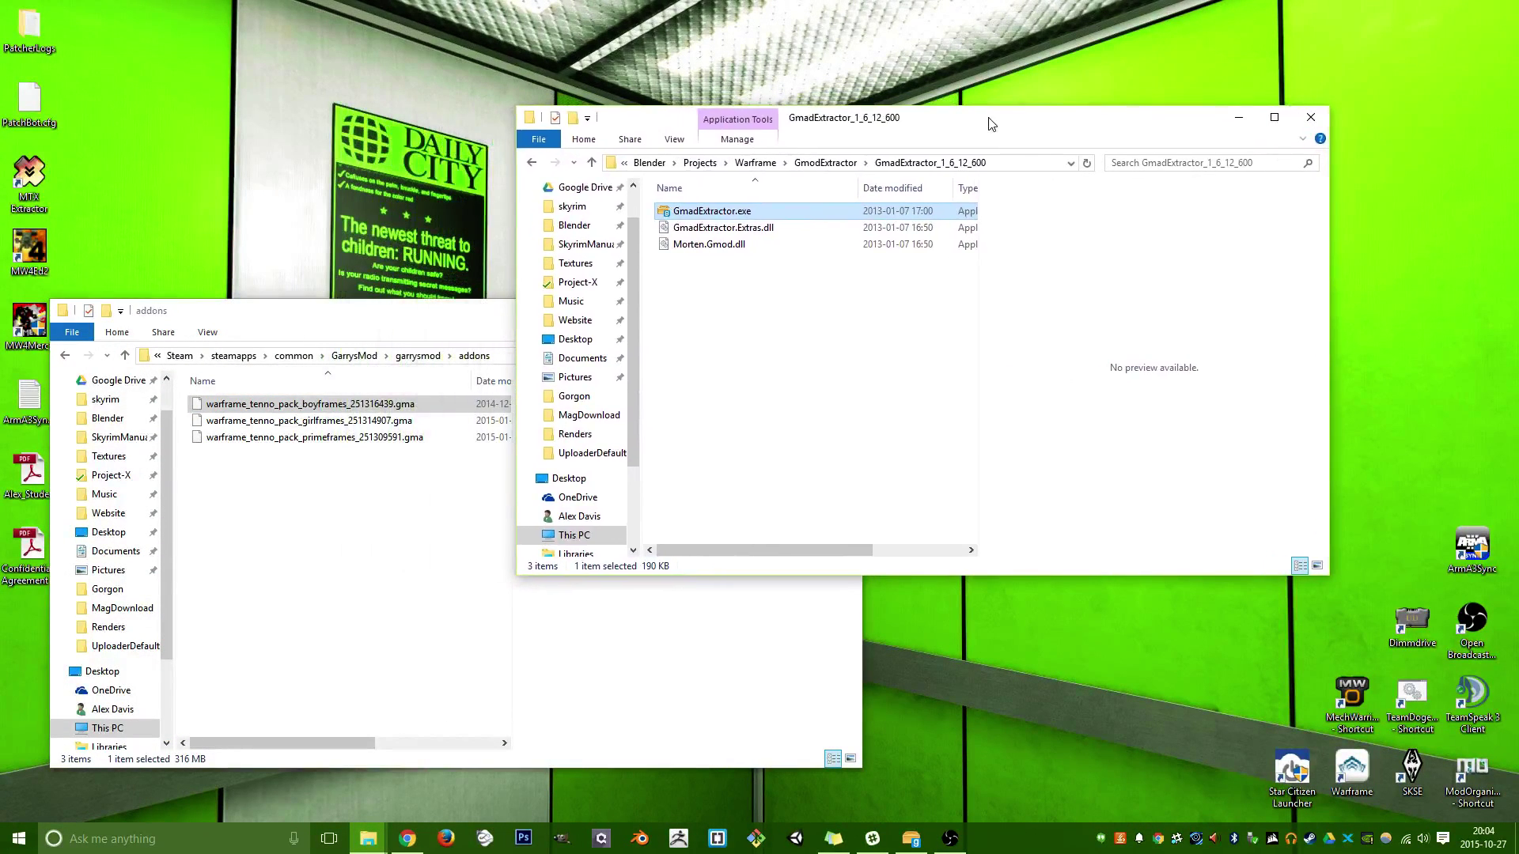
pyautogui.moveTo(299, 477); pyautogui.dragTo(257, 409)
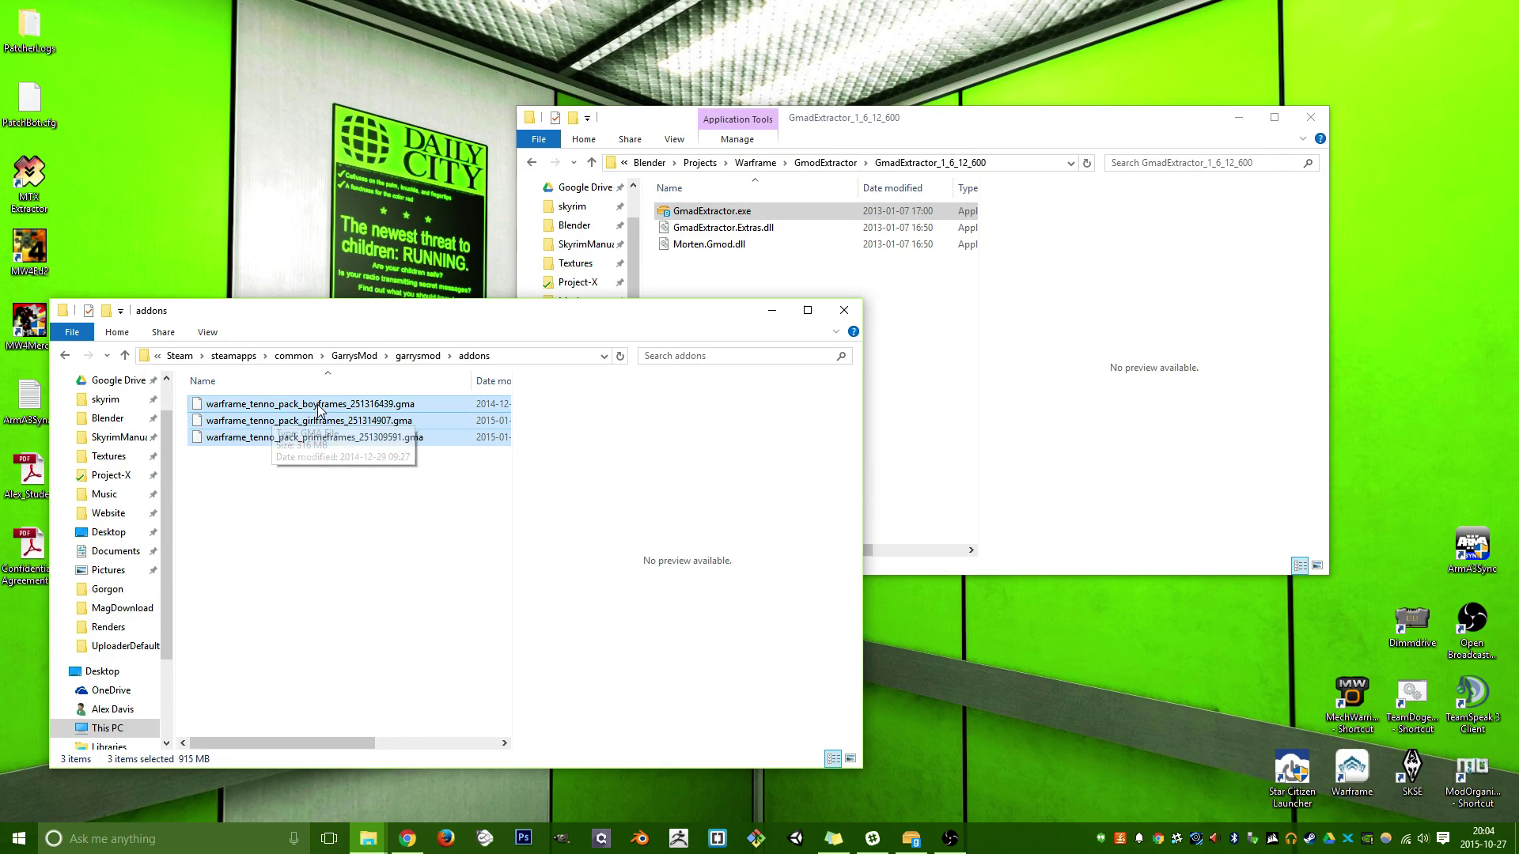
pyautogui.click(360, 475)
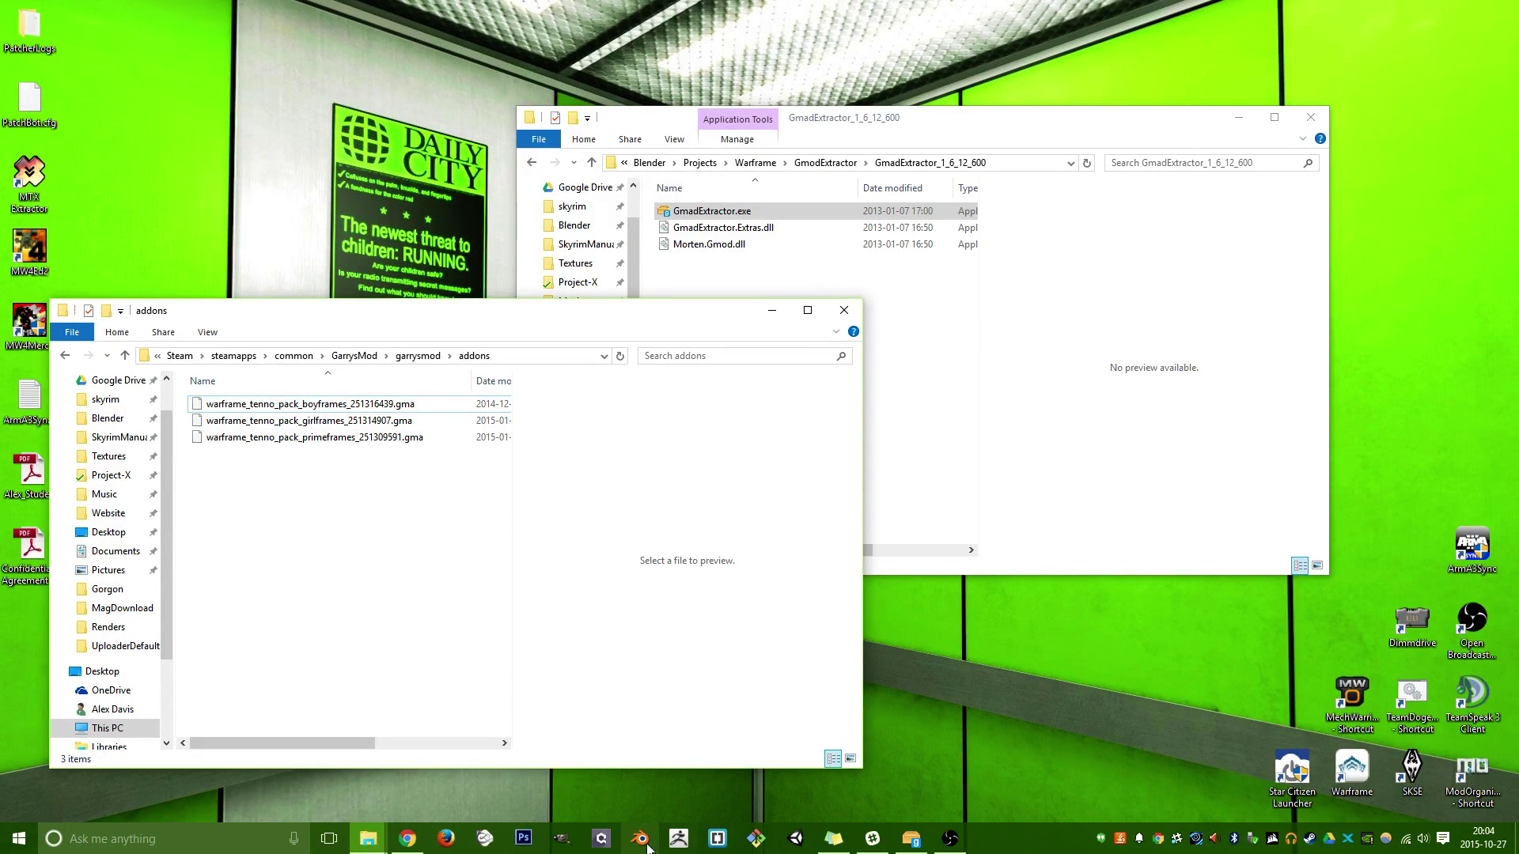
# Arrange both Explorer windows side by side and open the GmadExtractor_1_6_12_600 folder.
pyautogui.click(952, 348)
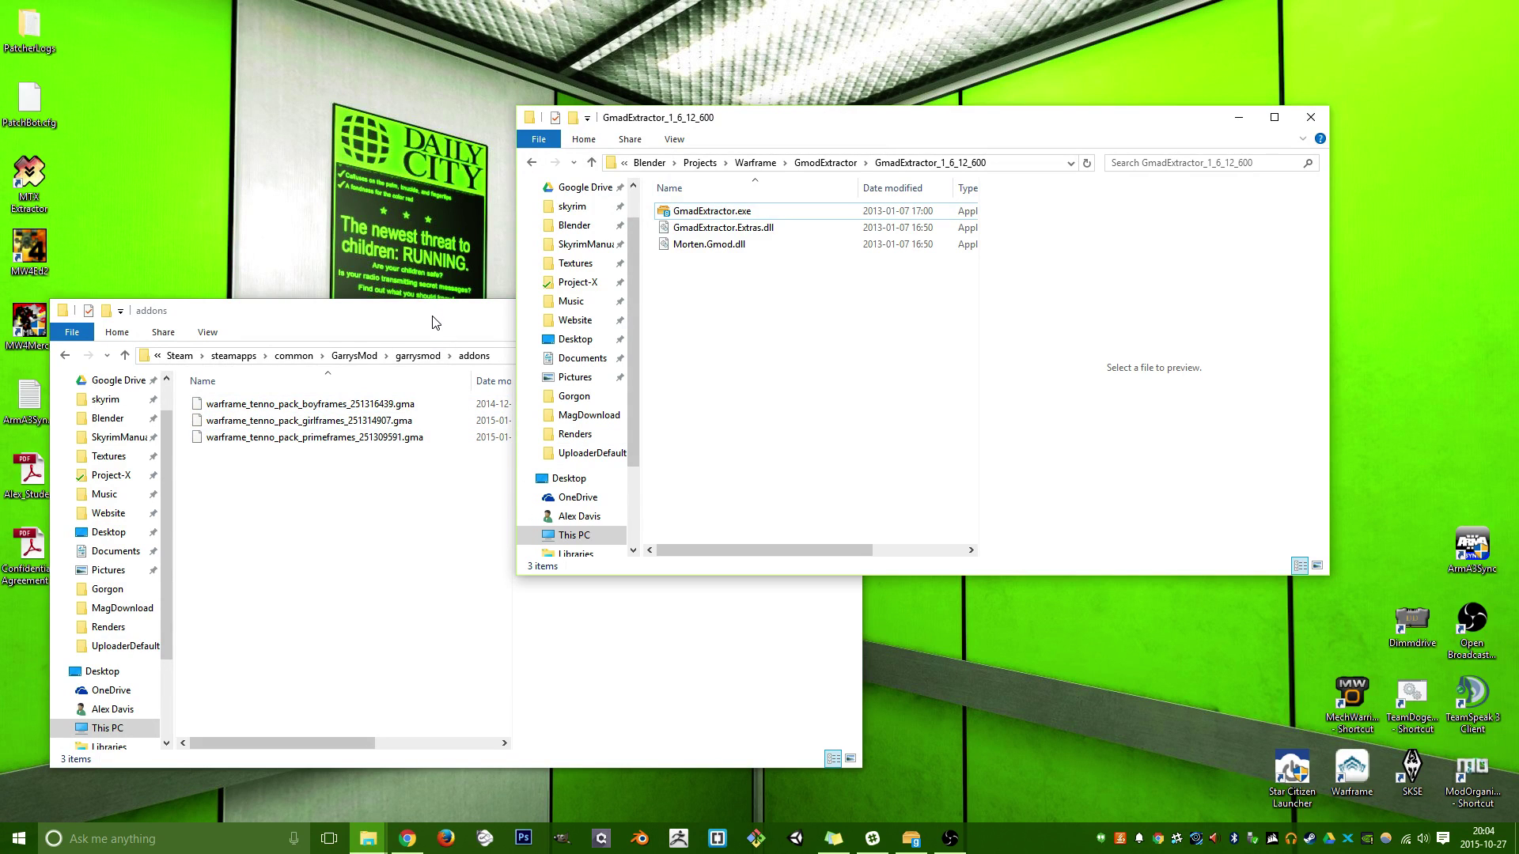
pyautogui.moveTo(427, 317); pyautogui.dragTo(455, 338)
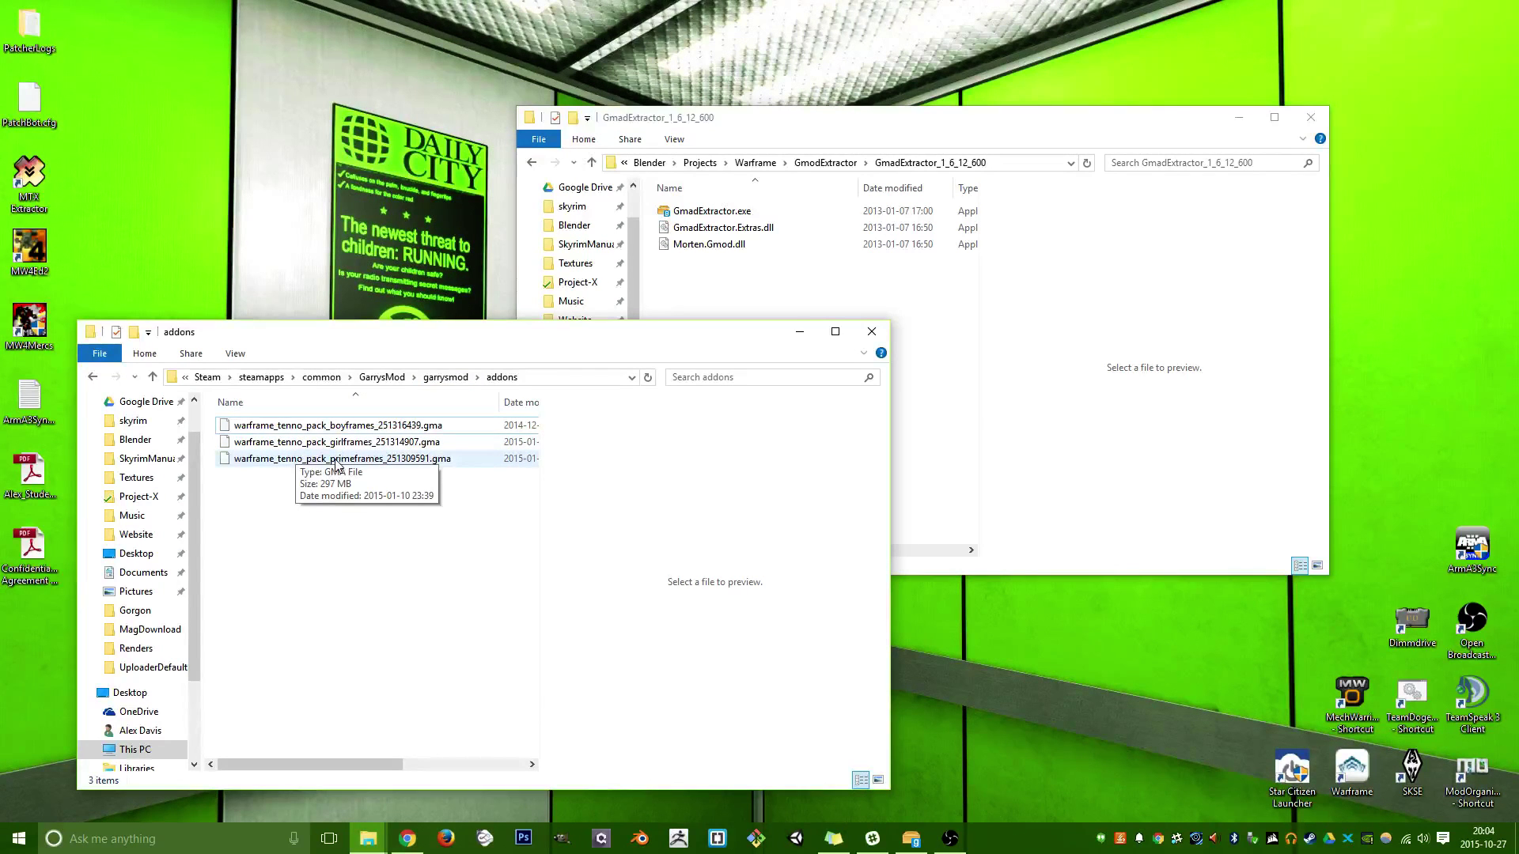
pyautogui.click(766, 293)
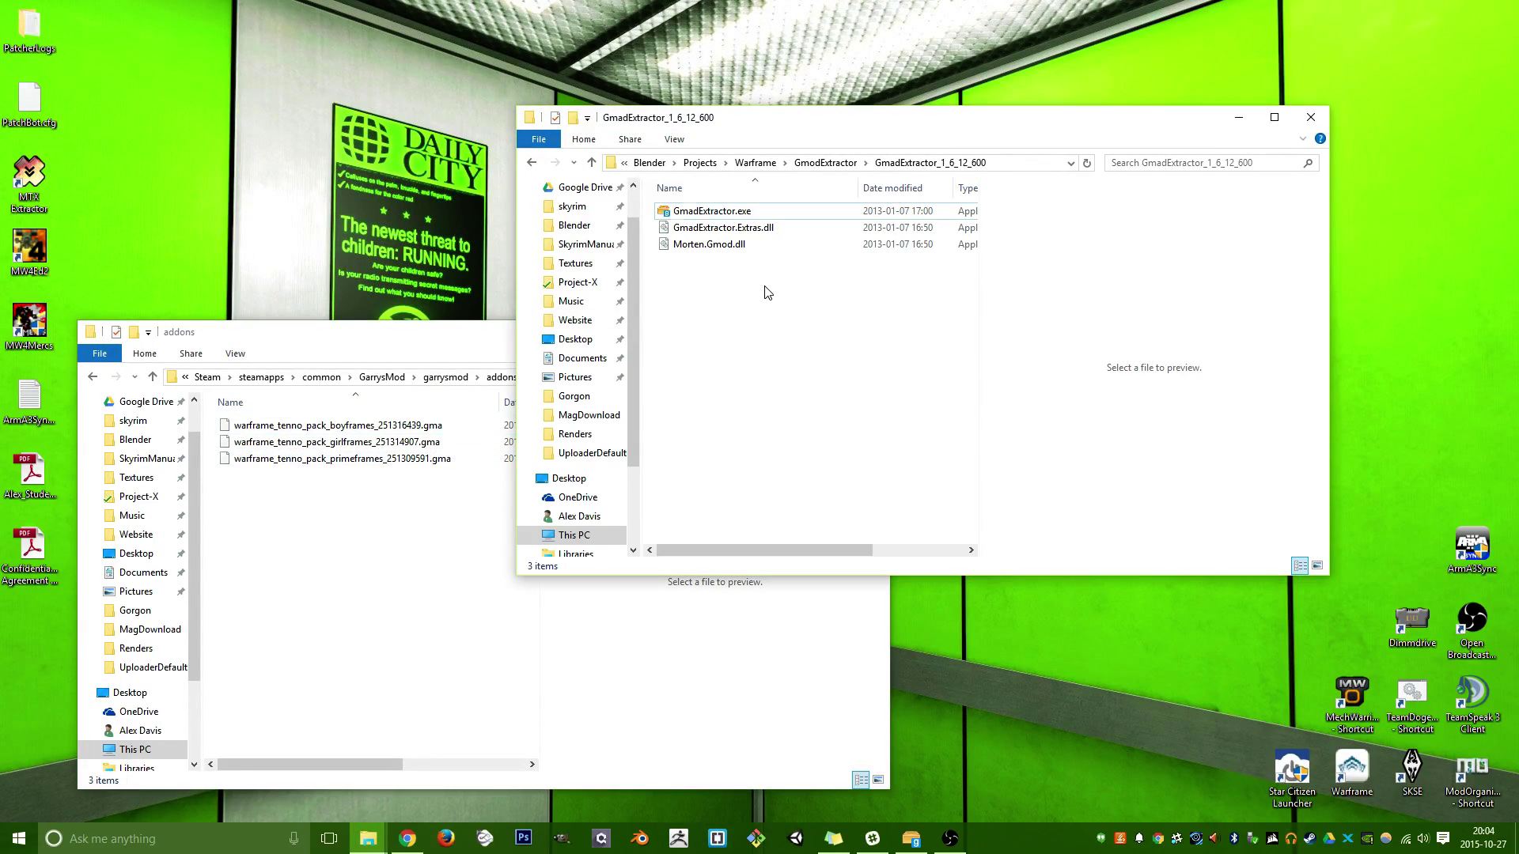
pyautogui.moveTo(766, 120); pyautogui.dragTo(848, 250)
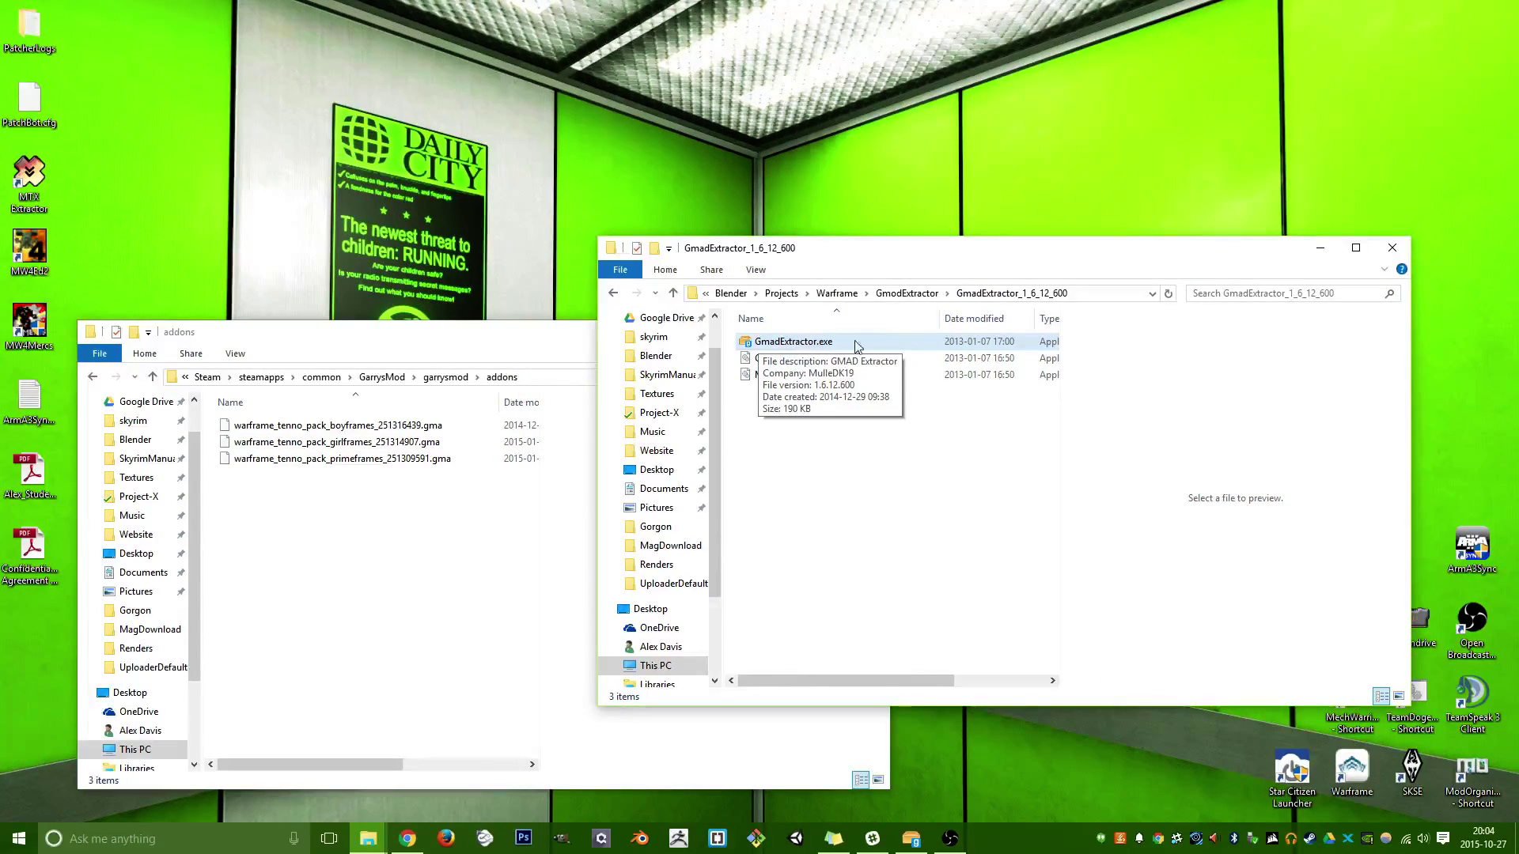
pyautogui.click(907, 293)
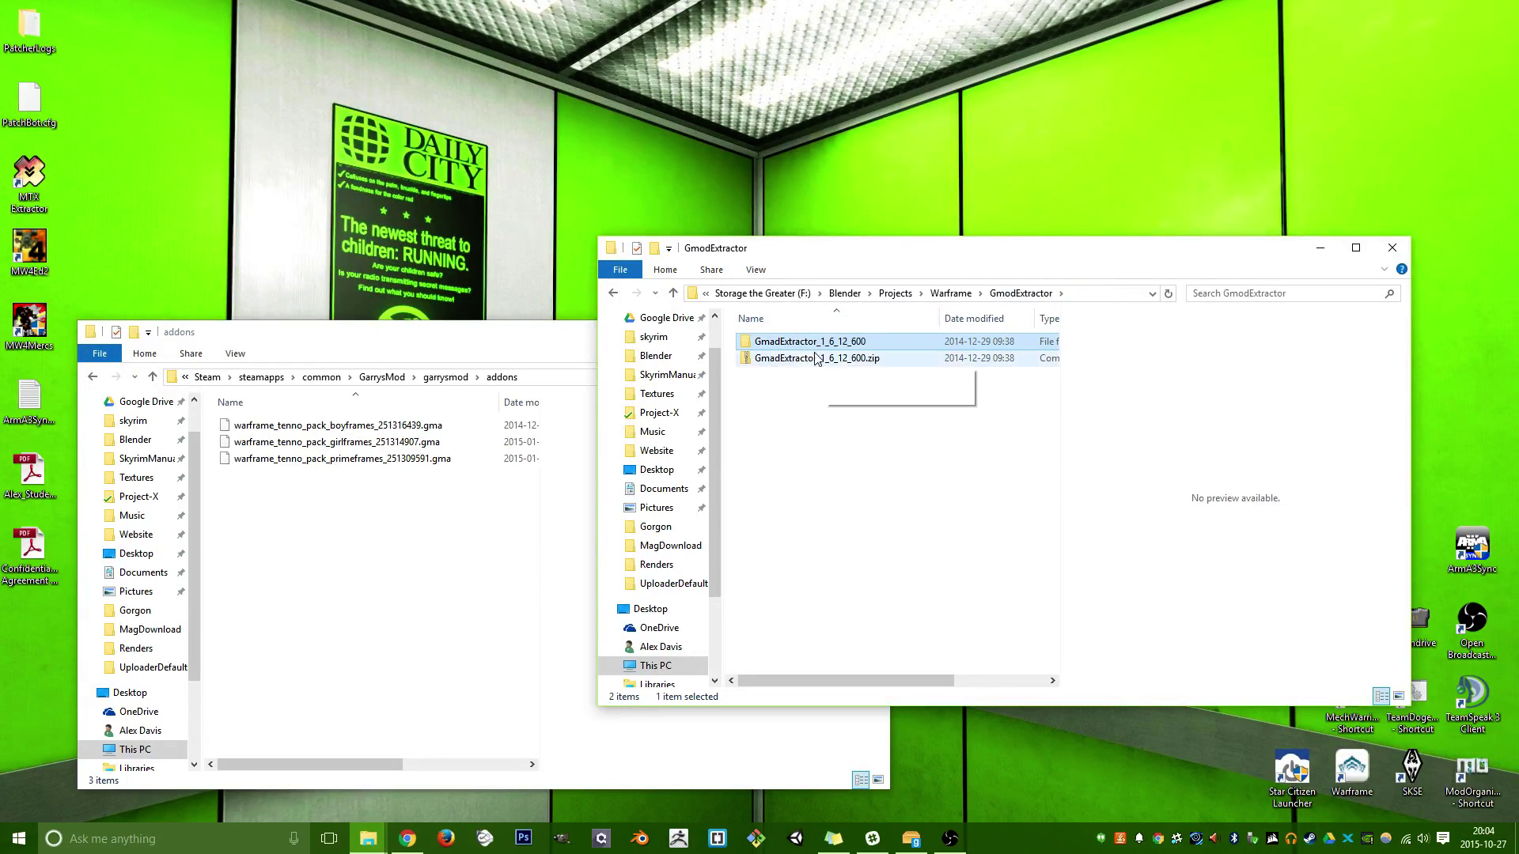
pyautogui.doubleClick(783, 344)
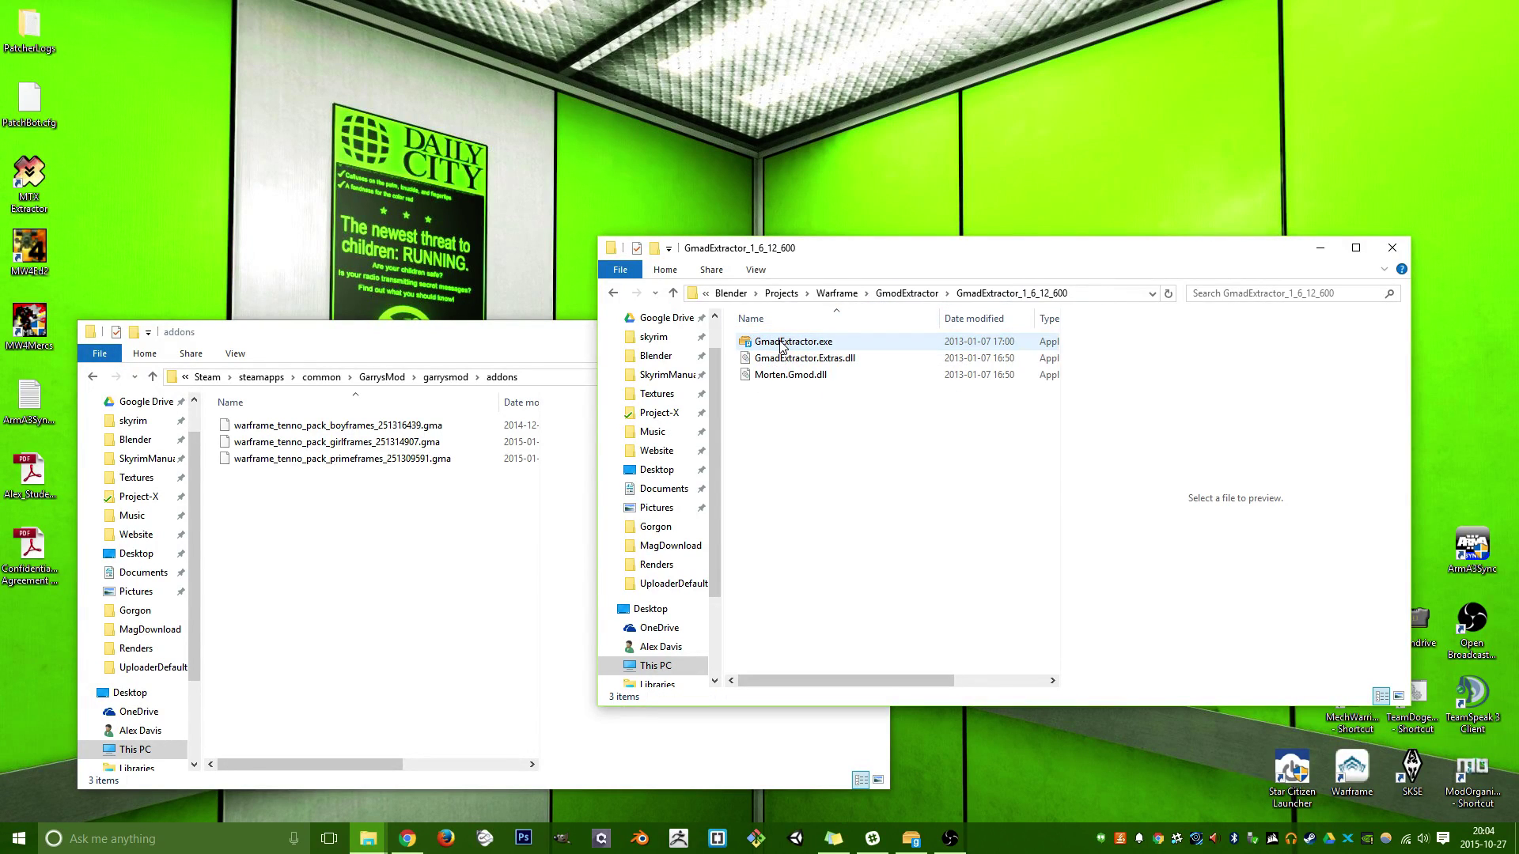
# Launch GmadExtractor.exe and move its window up and to the right.
pyautogui.doubleClick(783, 343)
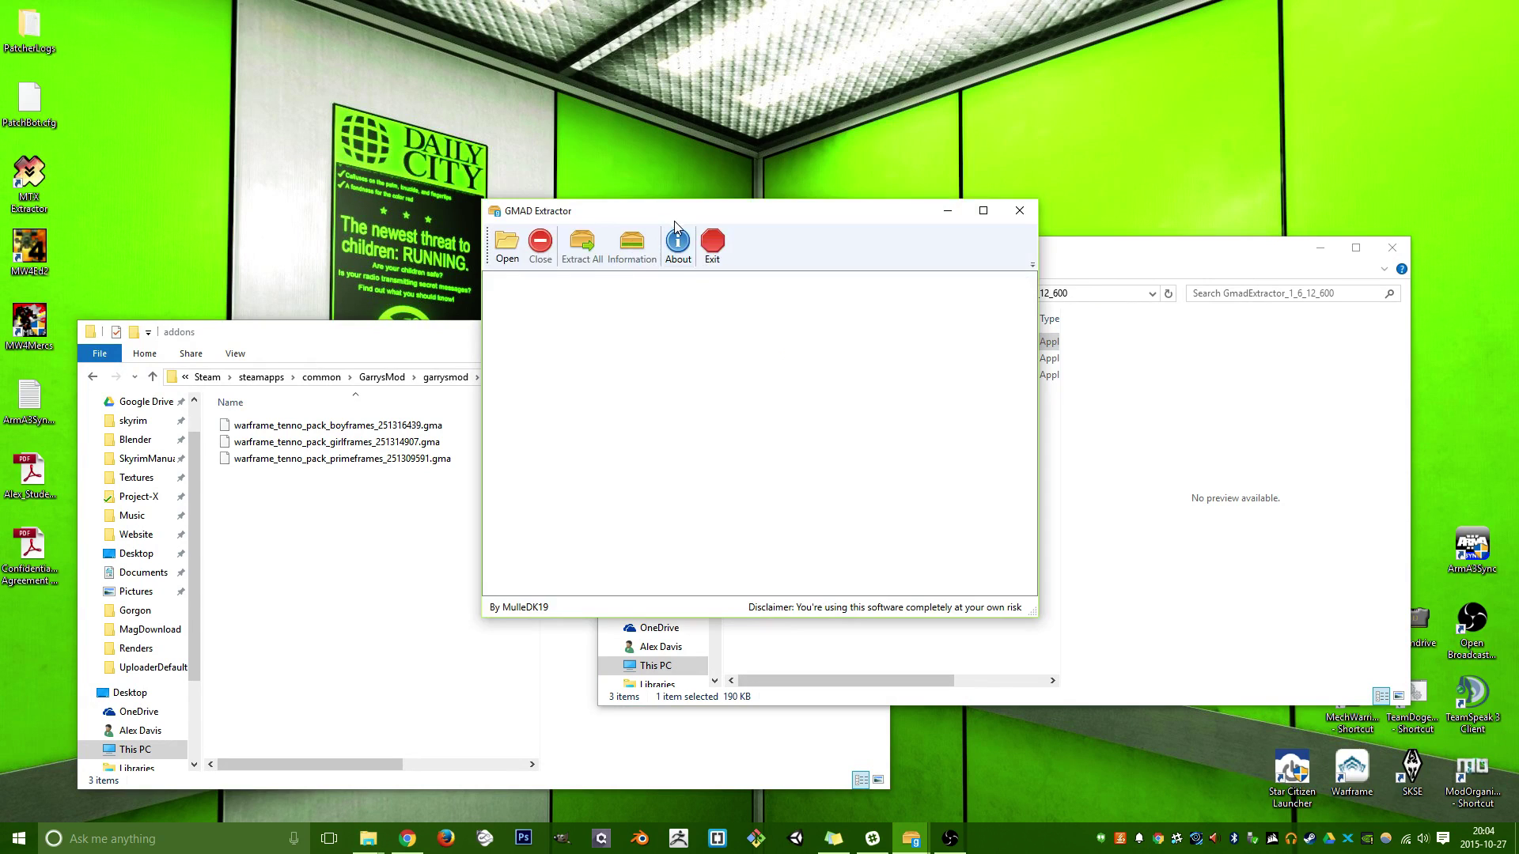
pyautogui.moveTo(675, 222); pyautogui.dragTo(703, 162)
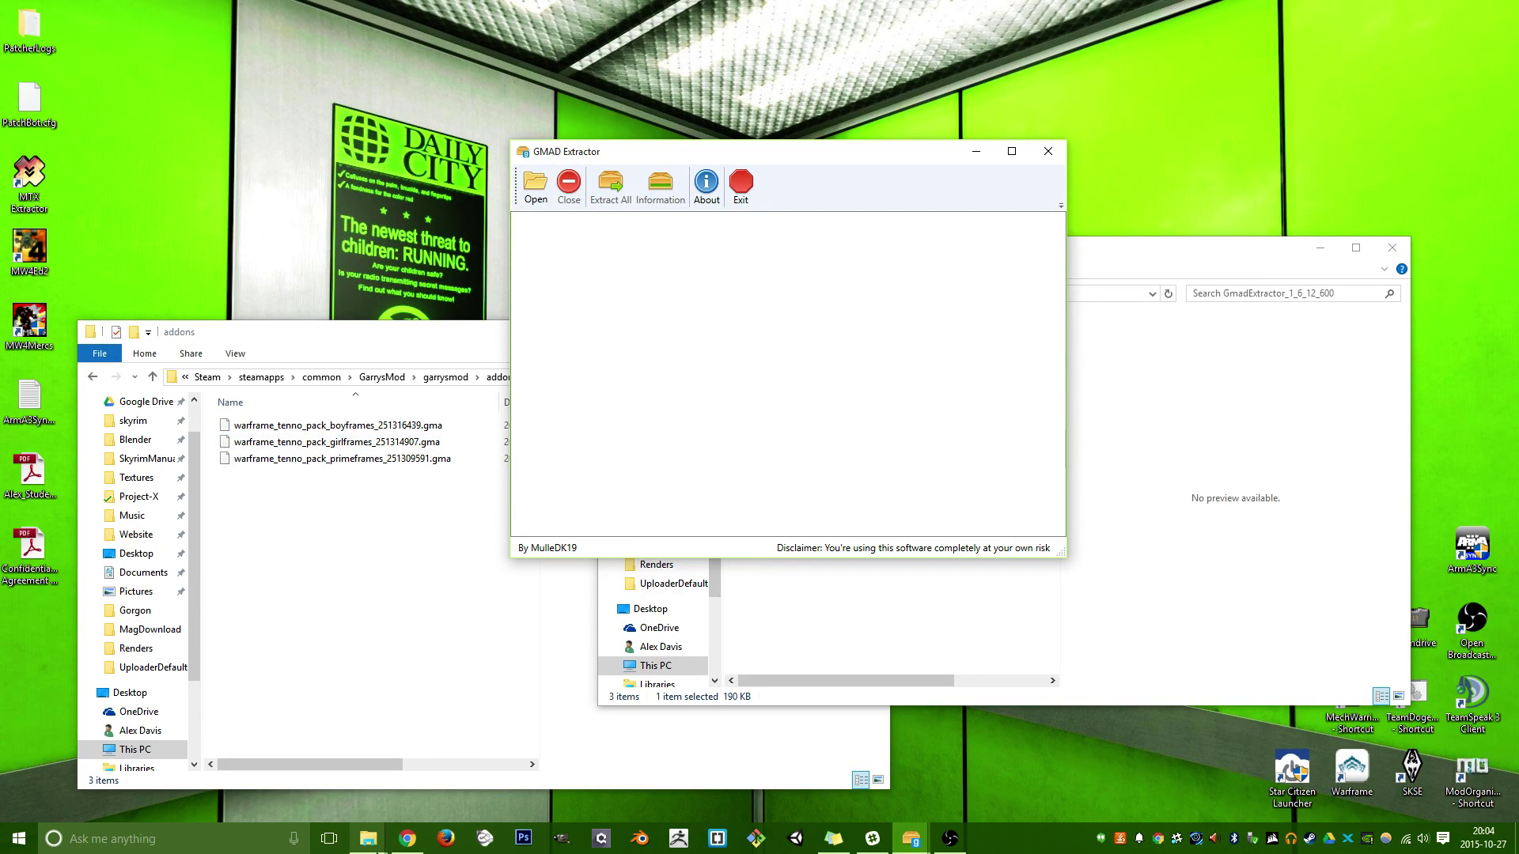
# Go up to the Warframe project folder and look over the MaleFrames, FemaleFrames and PrimeFrames folders.
pyautogui.rightClick(369, 838)
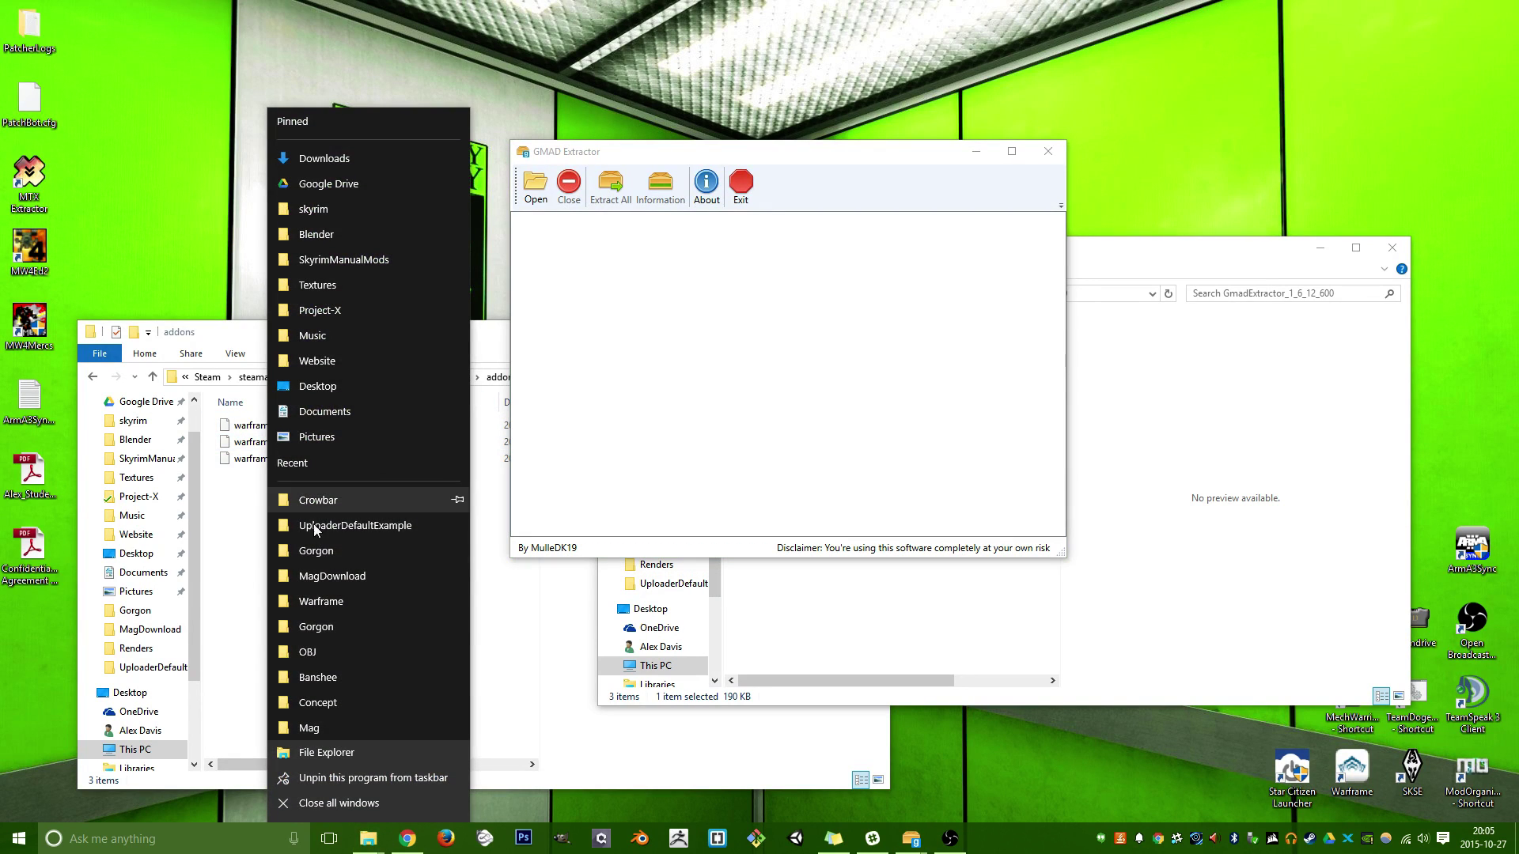
pyautogui.press('Escape')
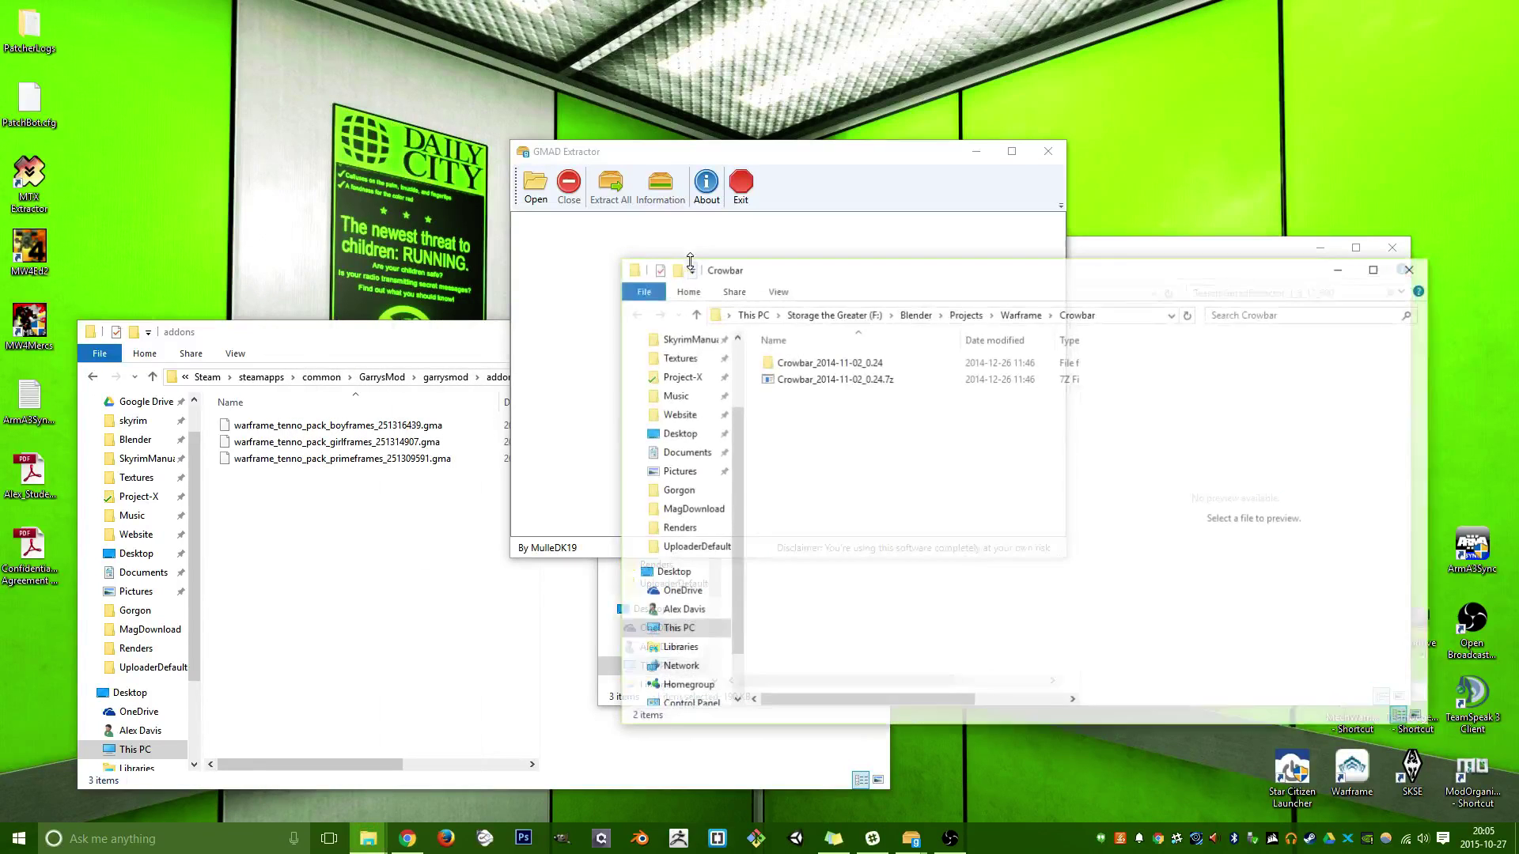
pyautogui.moveTo(874, 274); pyautogui.dragTo(658, 295)
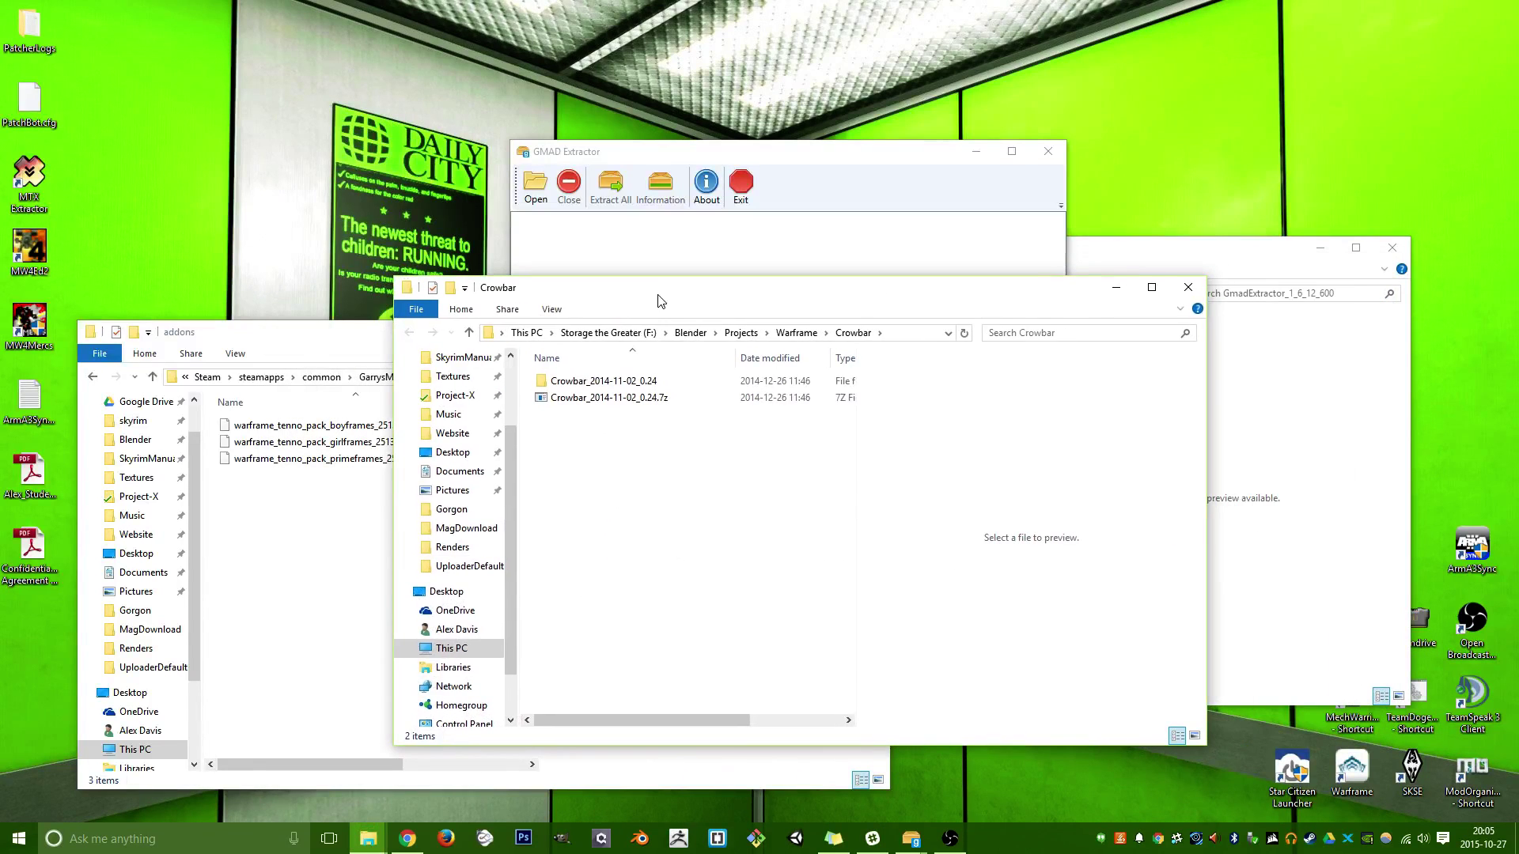
pyautogui.click(791, 333)
pyautogui.scroll(-1, 630, 551)
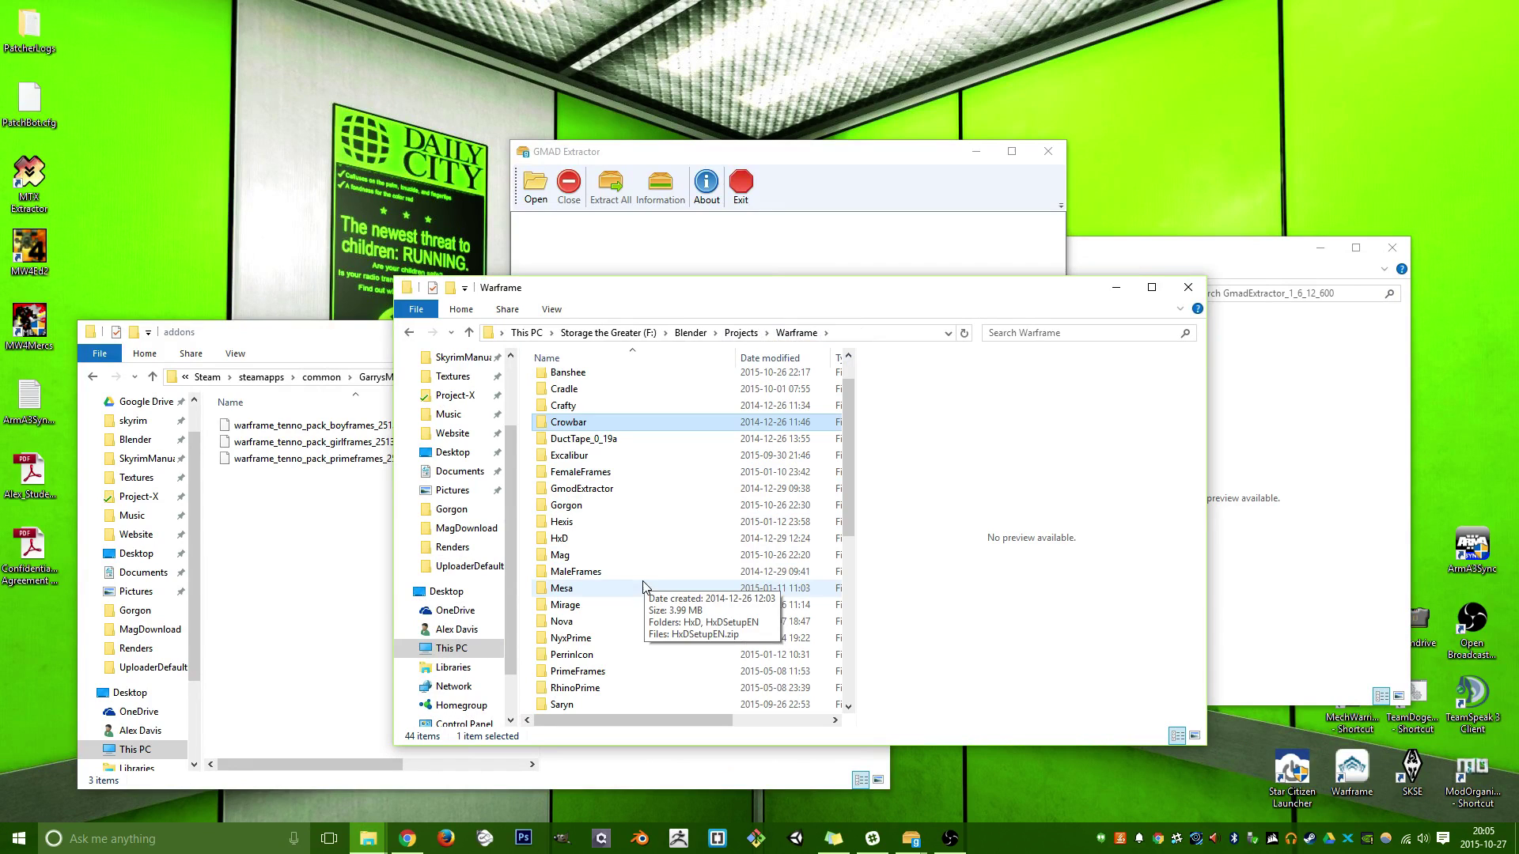
pyautogui.click(576, 572)
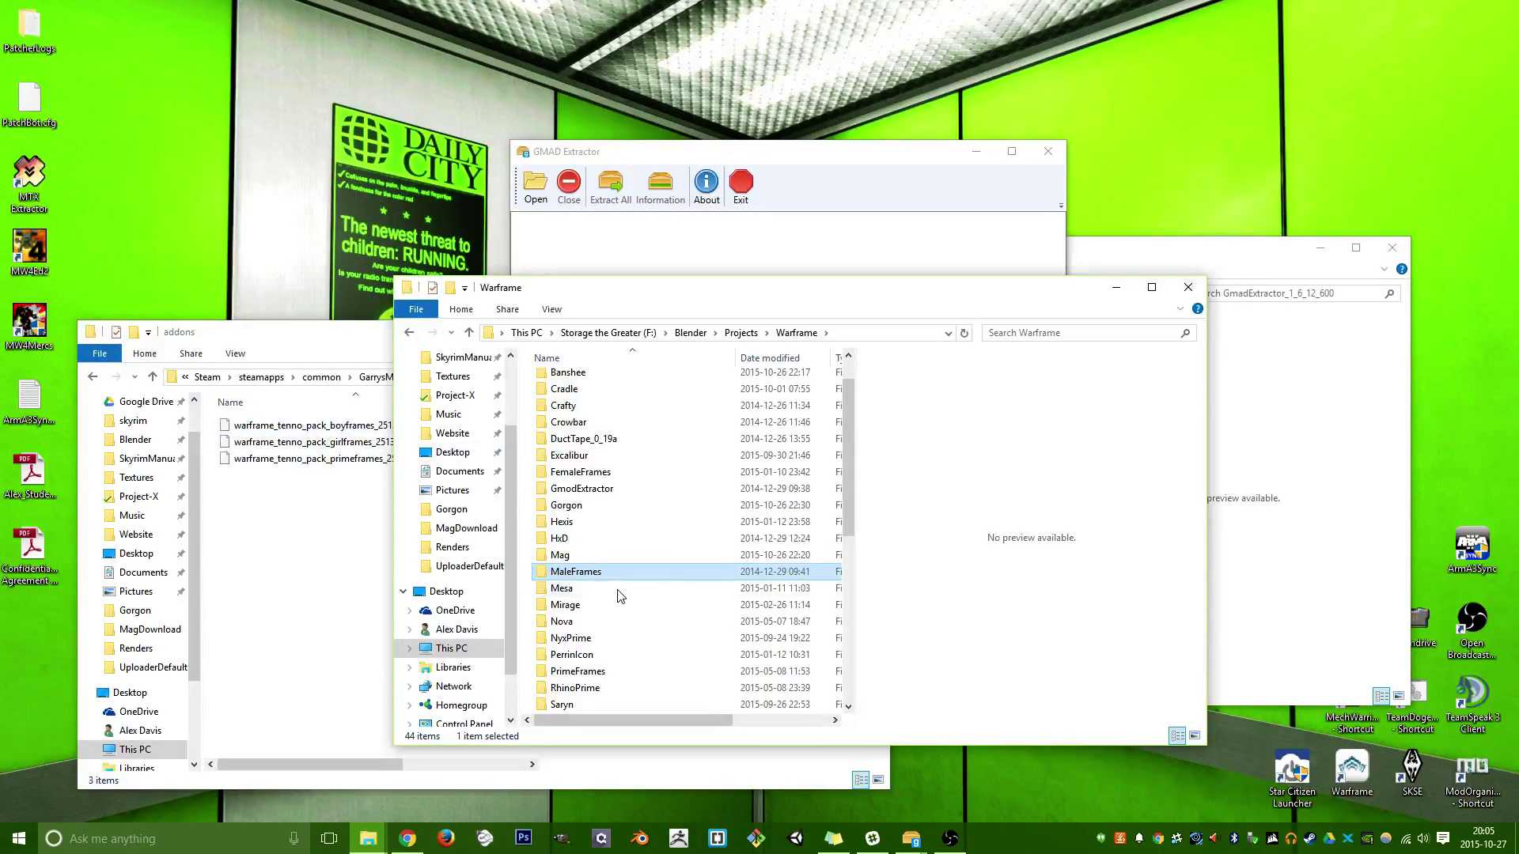
pyautogui.scroll(-2, 601, 571)
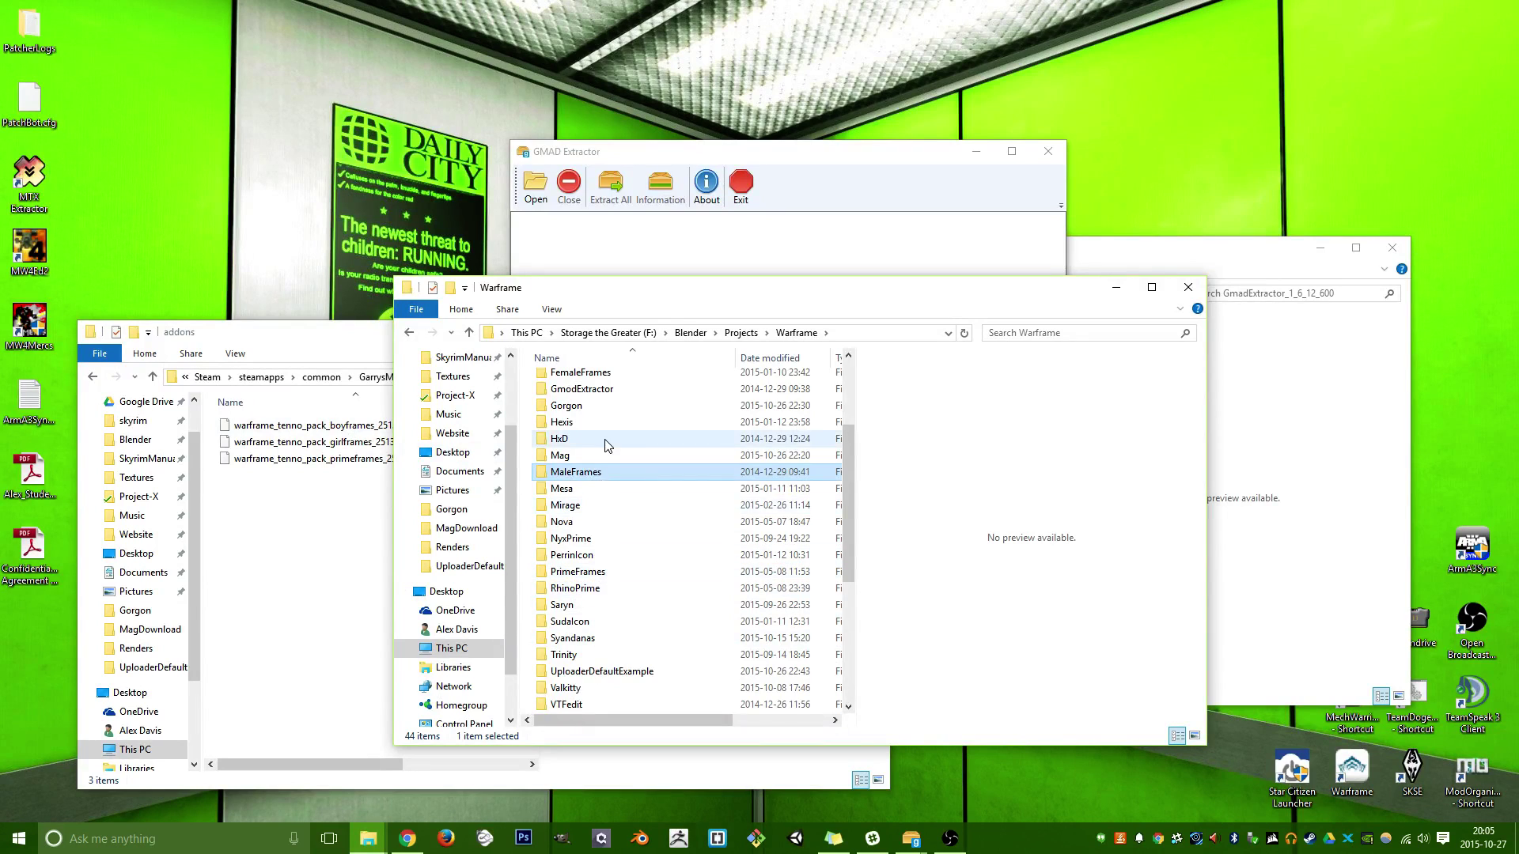
pyautogui.scroll(3, 610, 478)
pyautogui.click(604, 516)
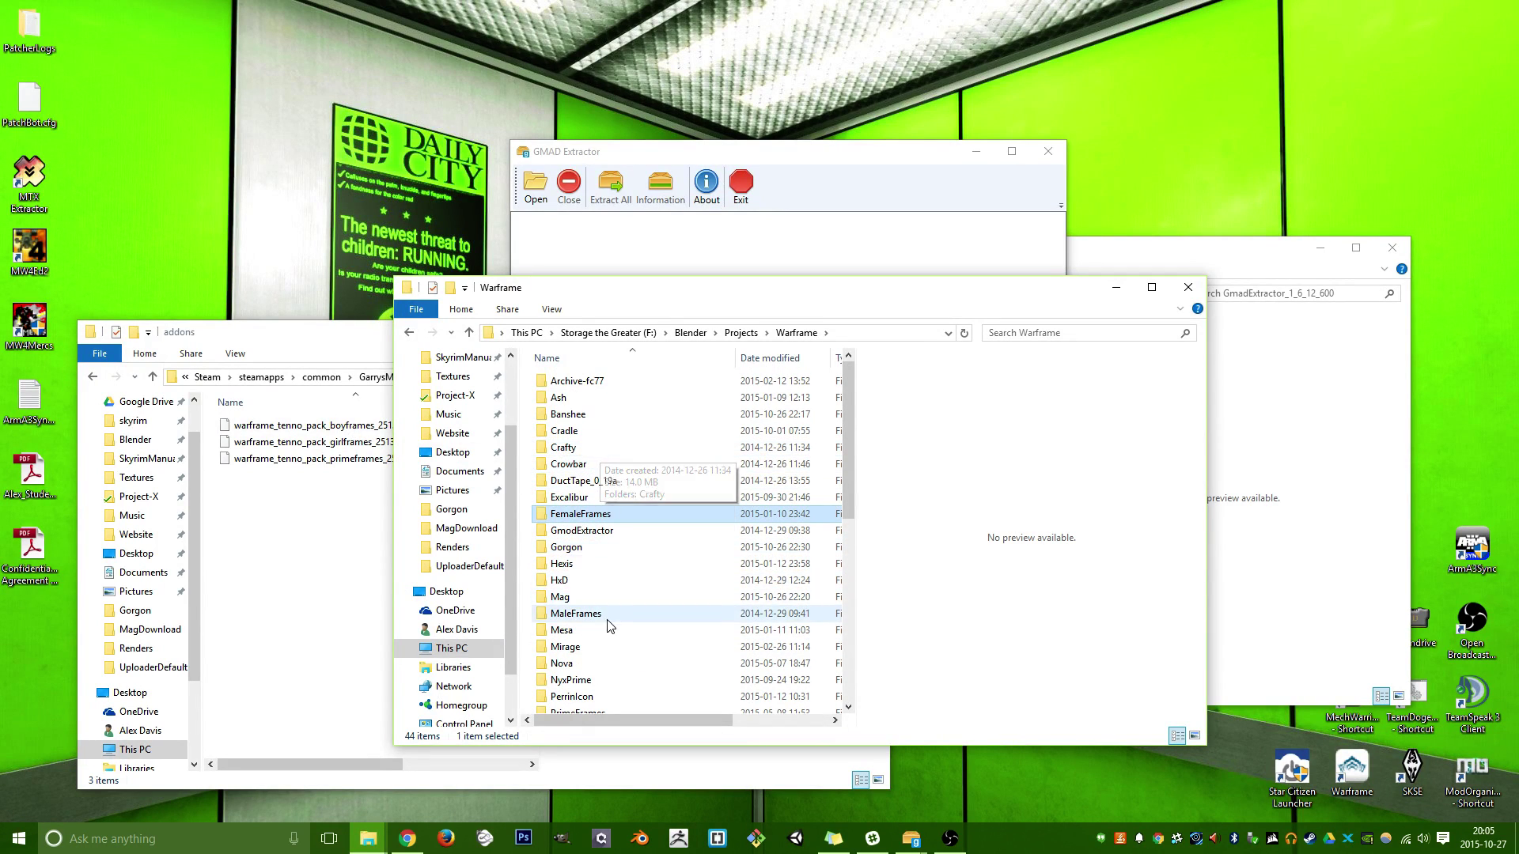
pyautogui.scroll(-1, 609, 628)
pyautogui.click(605, 670)
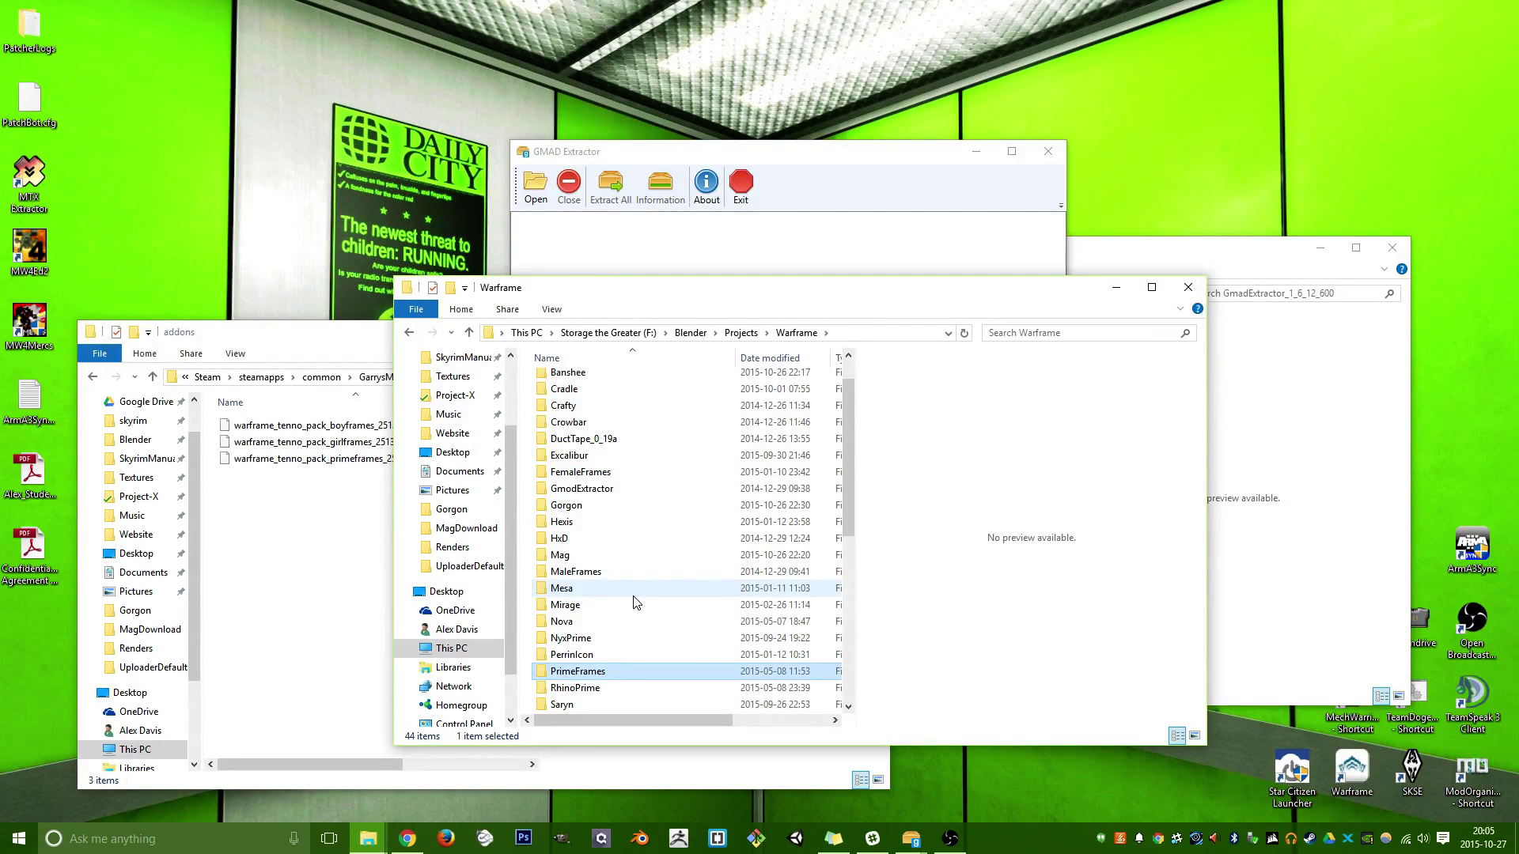
# Open FemaleFrames > models > nikout > warframe to see the banshee and ember model files.
pyautogui.doubleClick(611, 475)
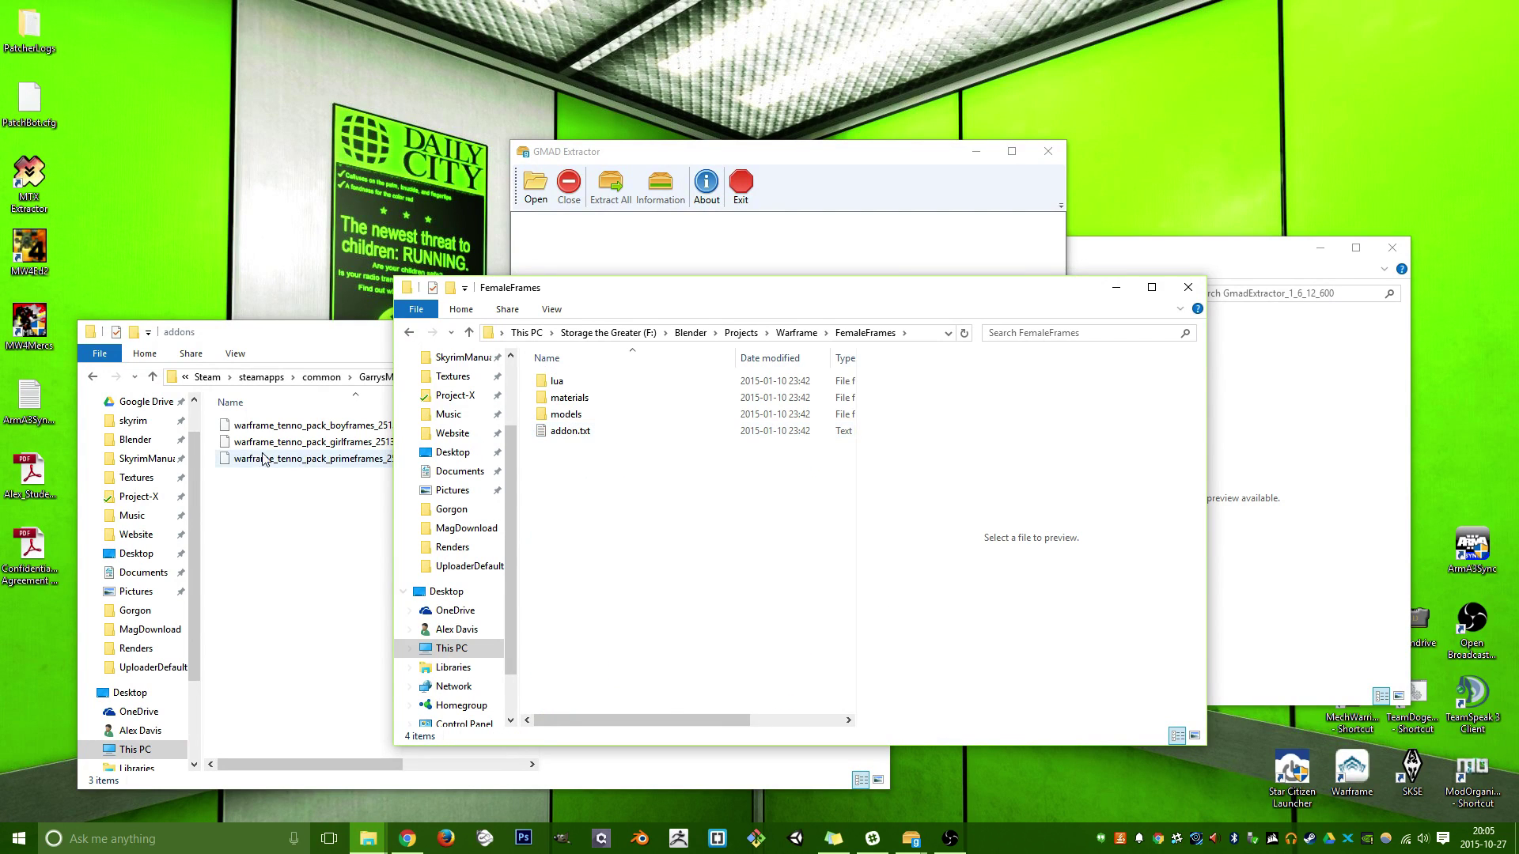
pyautogui.doubleClick(586, 416)
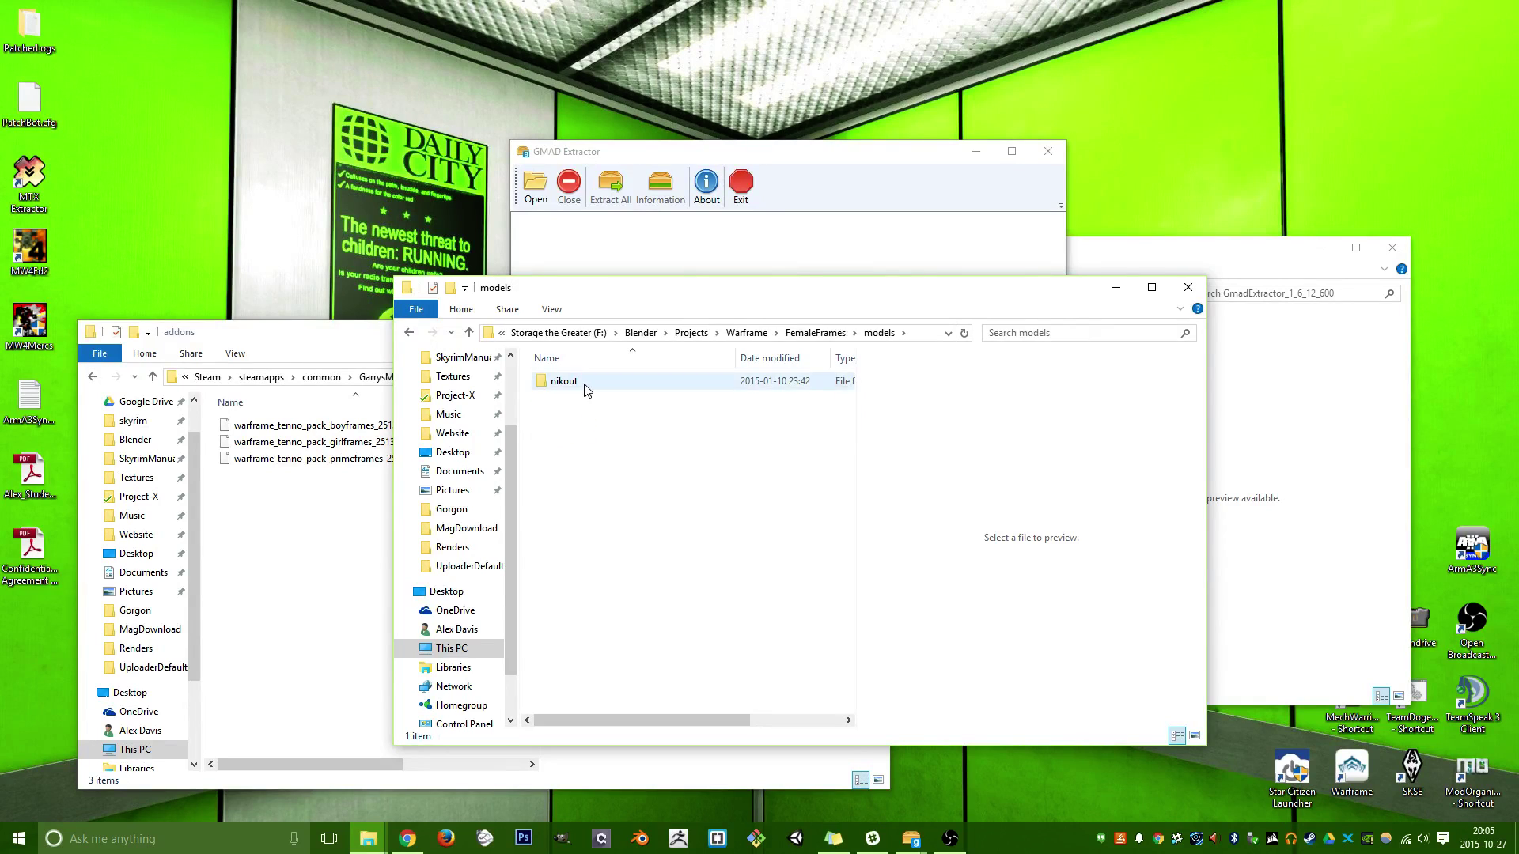
pyautogui.doubleClick(586, 381)
pyautogui.doubleClick(587, 383)
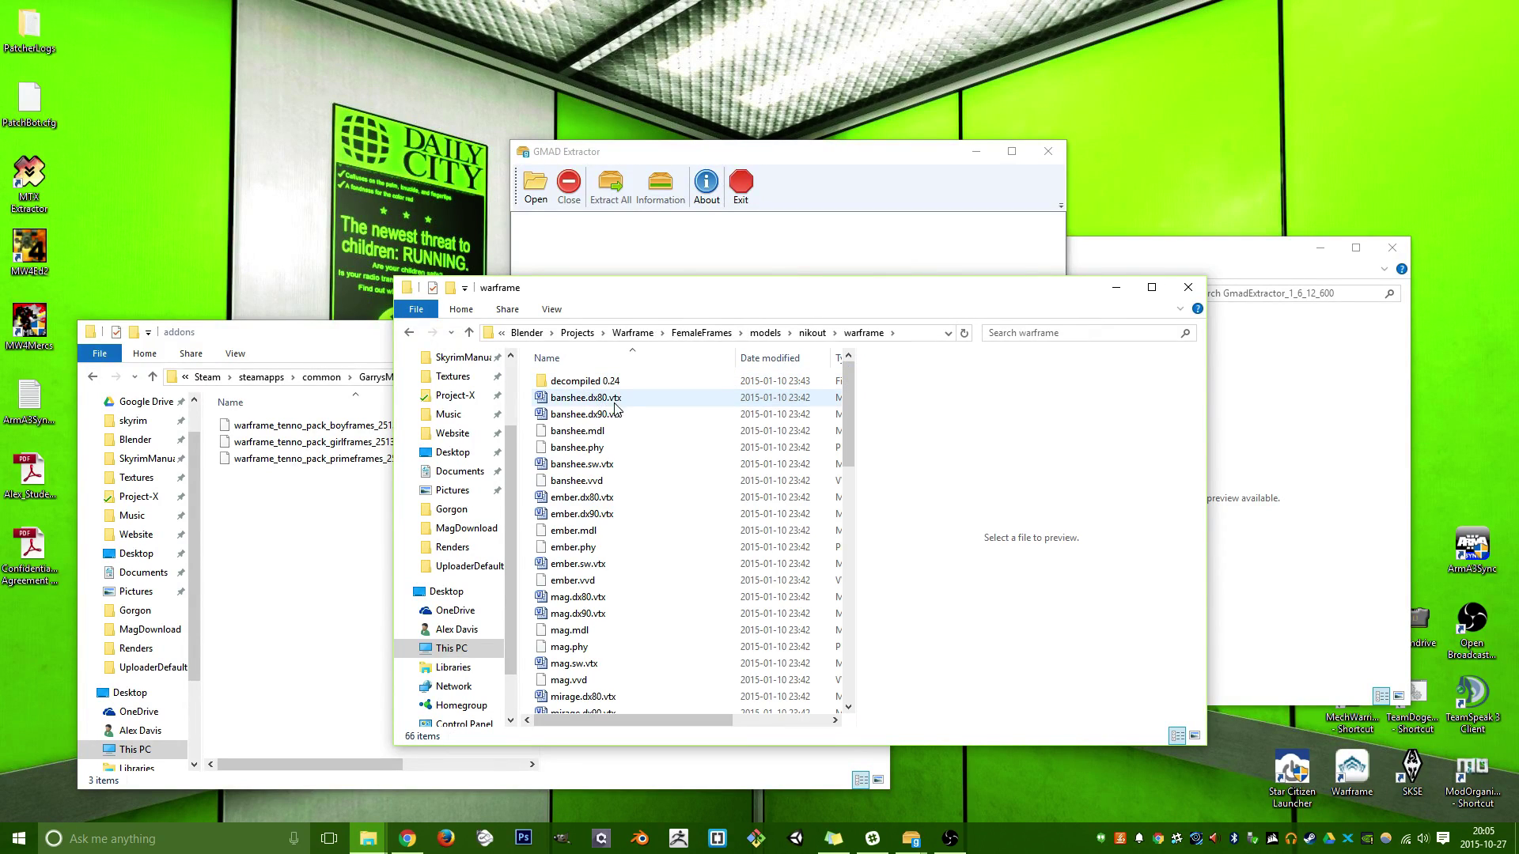
pyautogui.click(586, 382)
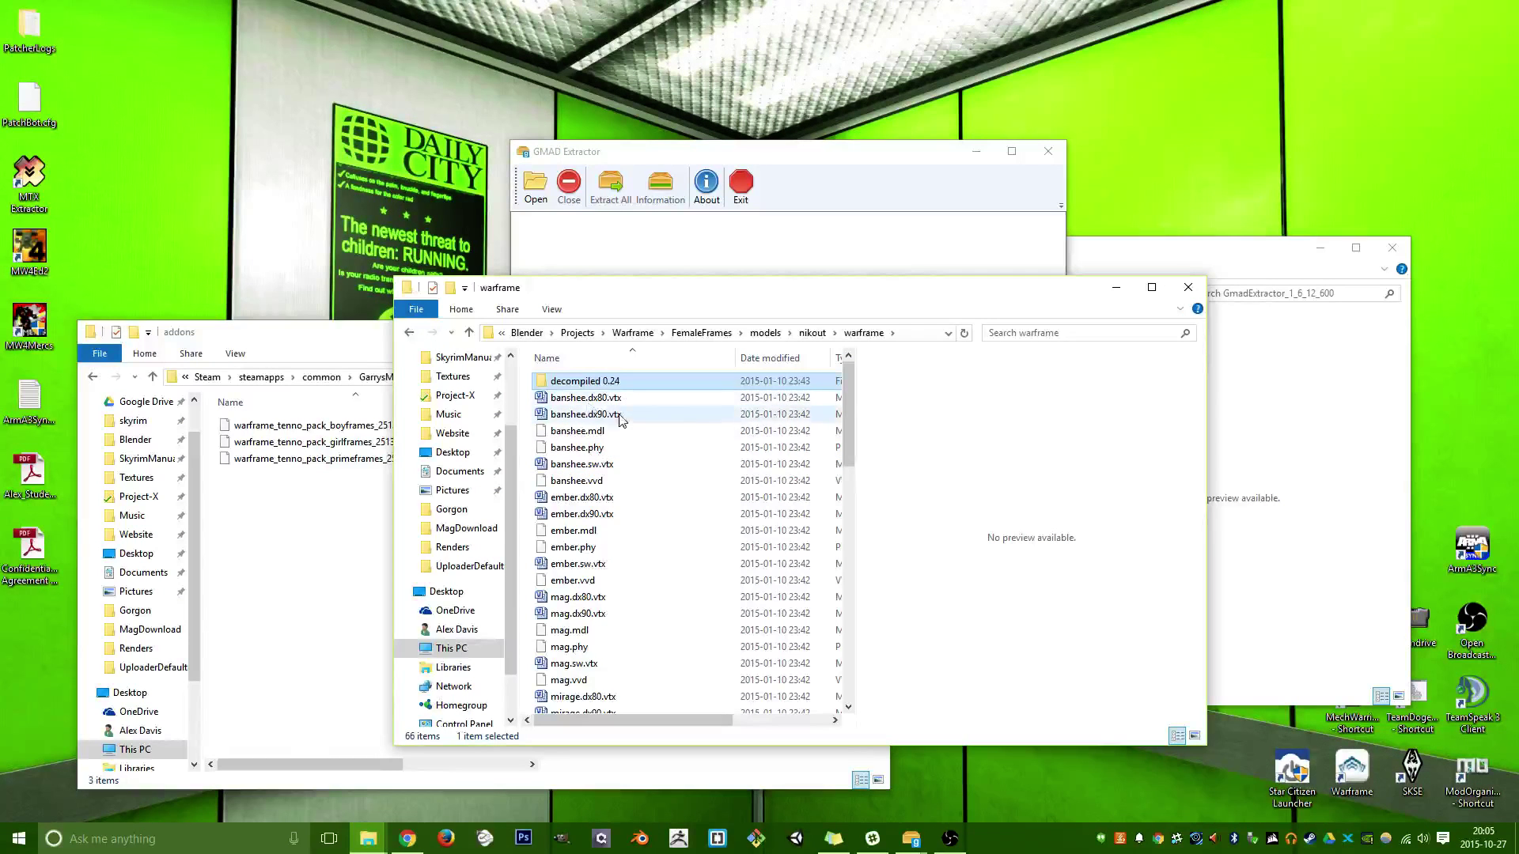
pyautogui.click(624, 498)
pyautogui.click(617, 482)
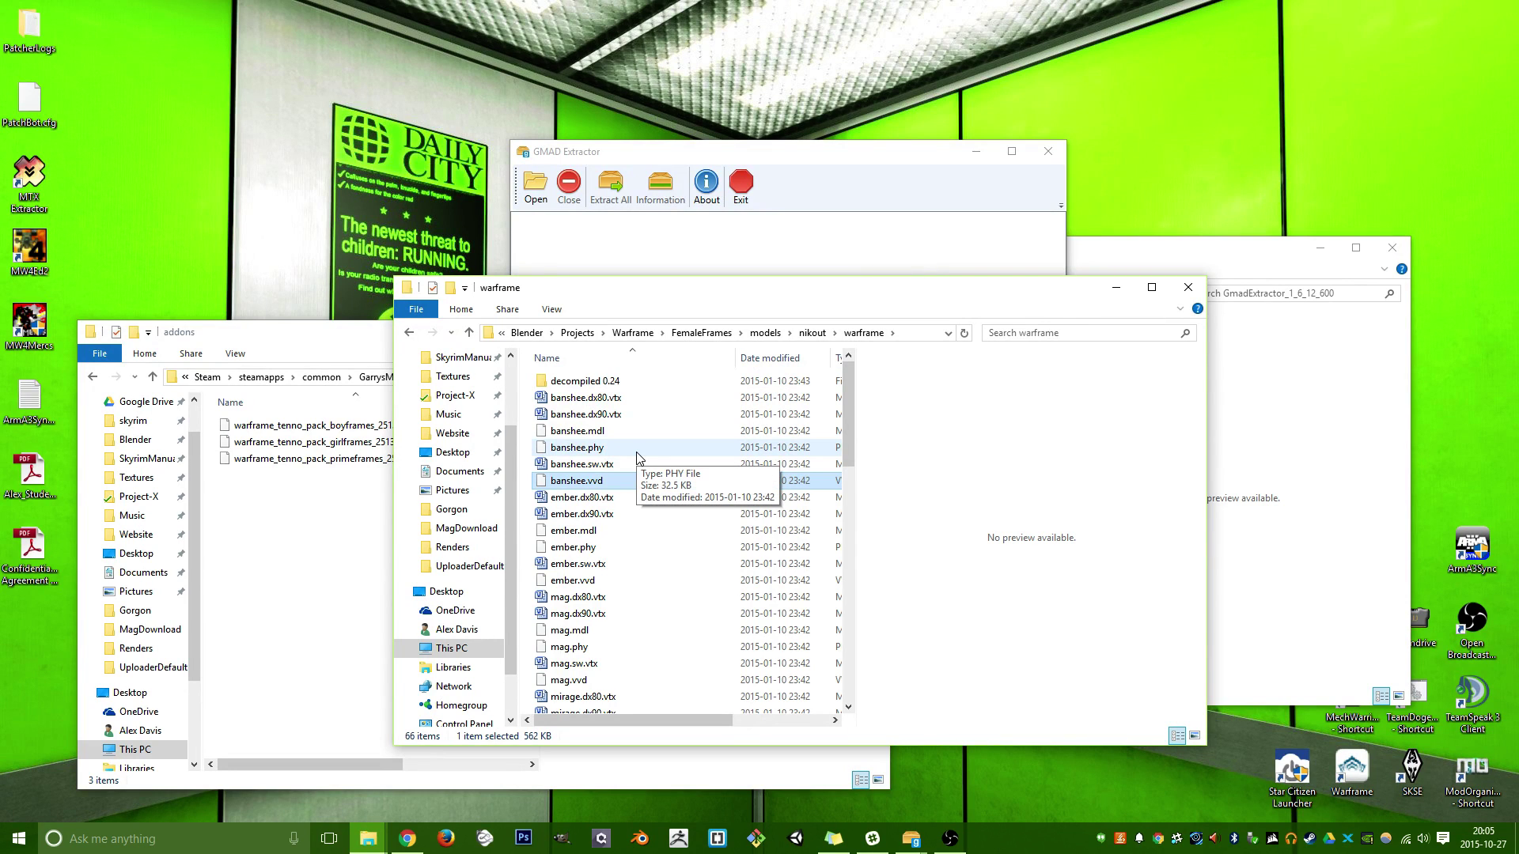
# Start Blender 2.76, dismiss the splash, and confirm File > Import lists Source Engine (.smd, .vta, .dmx, .qc).
pyautogui.click(645, 834)
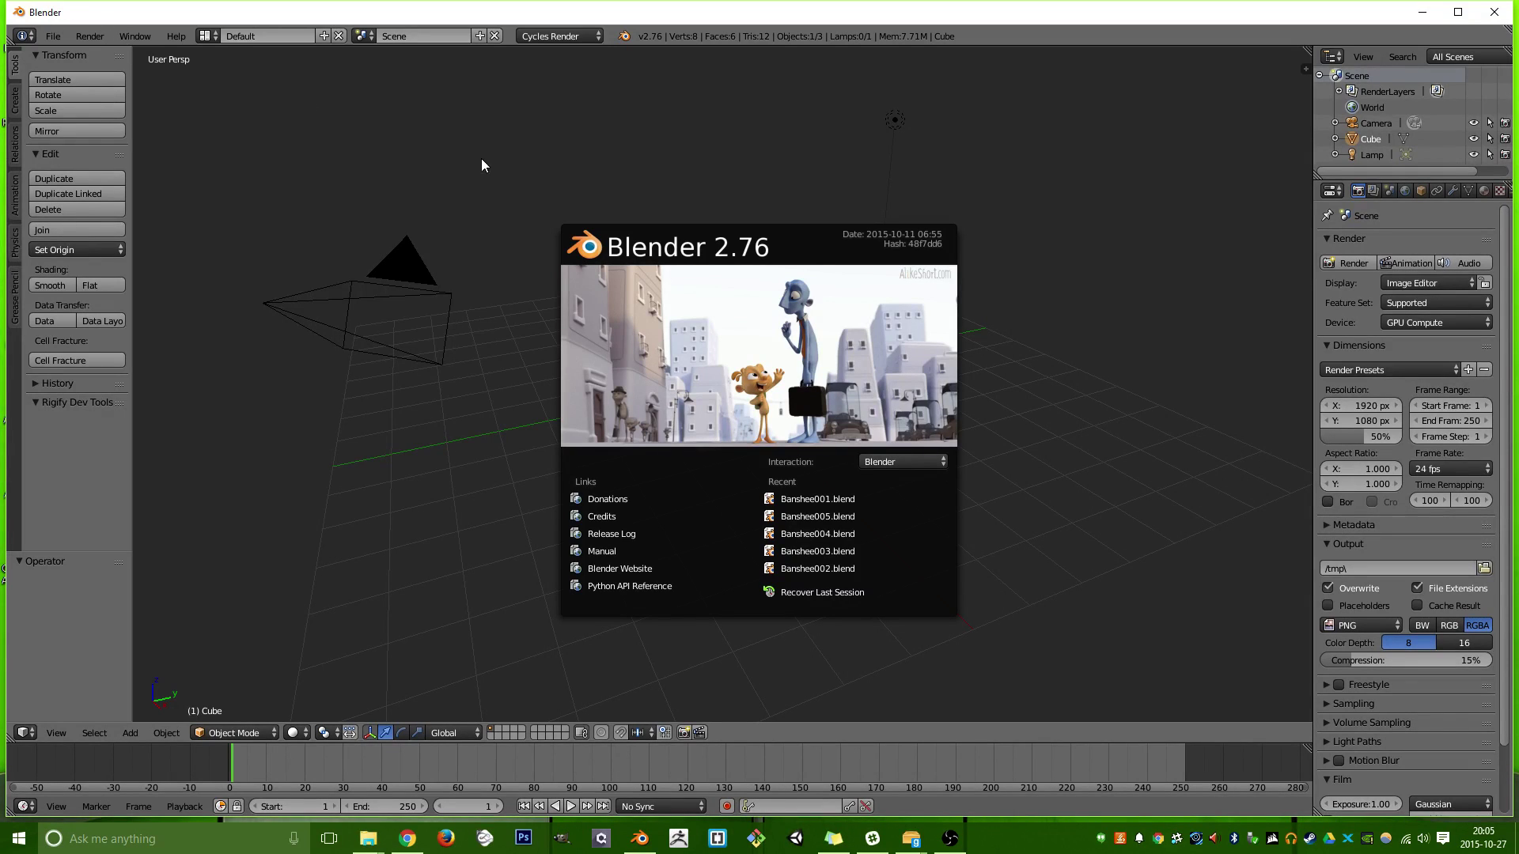
pyautogui.click(53, 36)
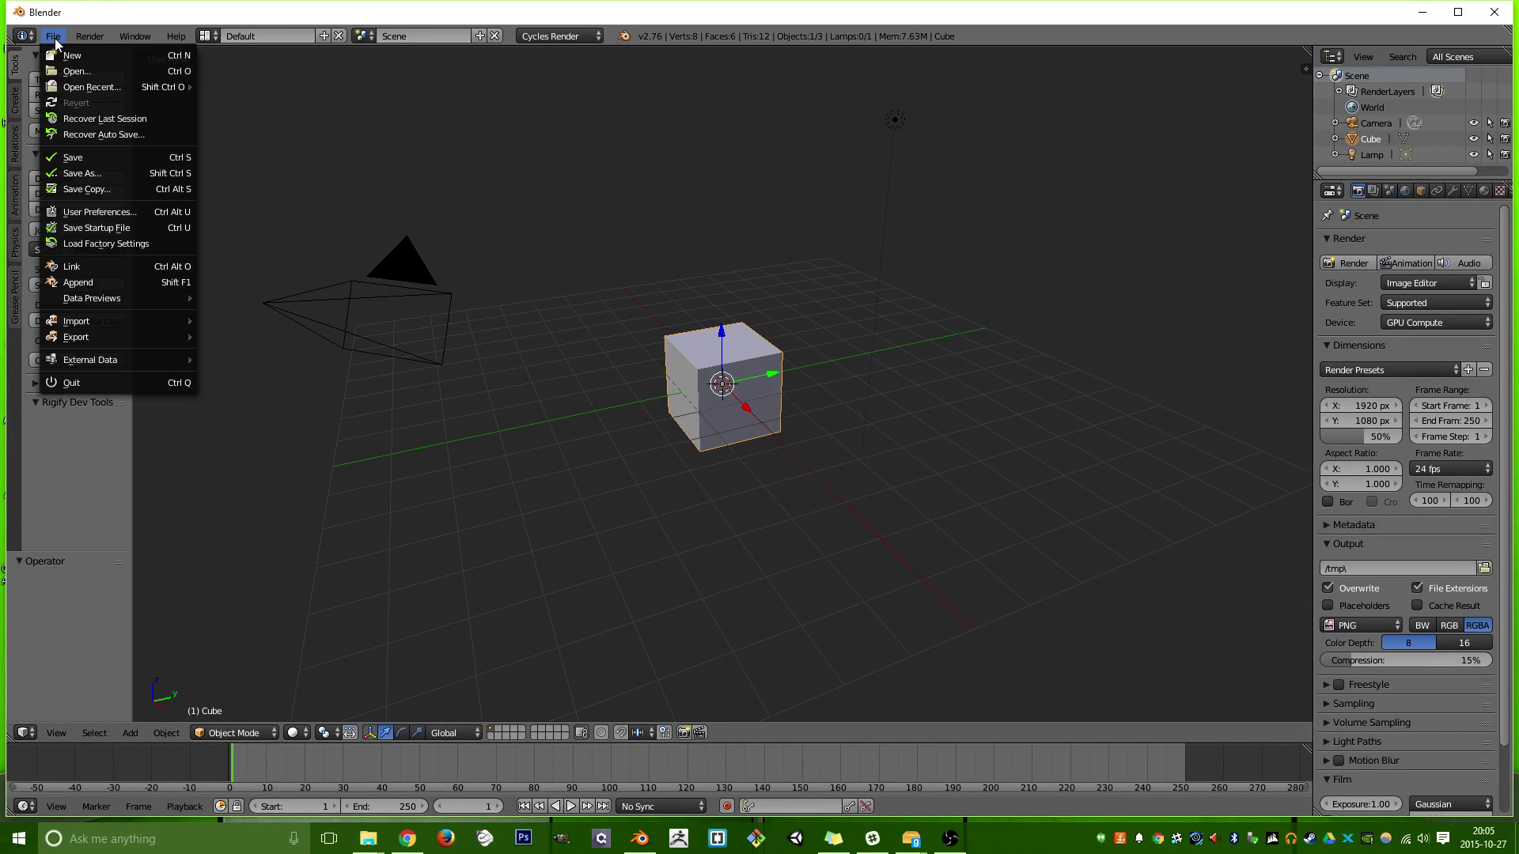
pyautogui.moveTo(103, 338)
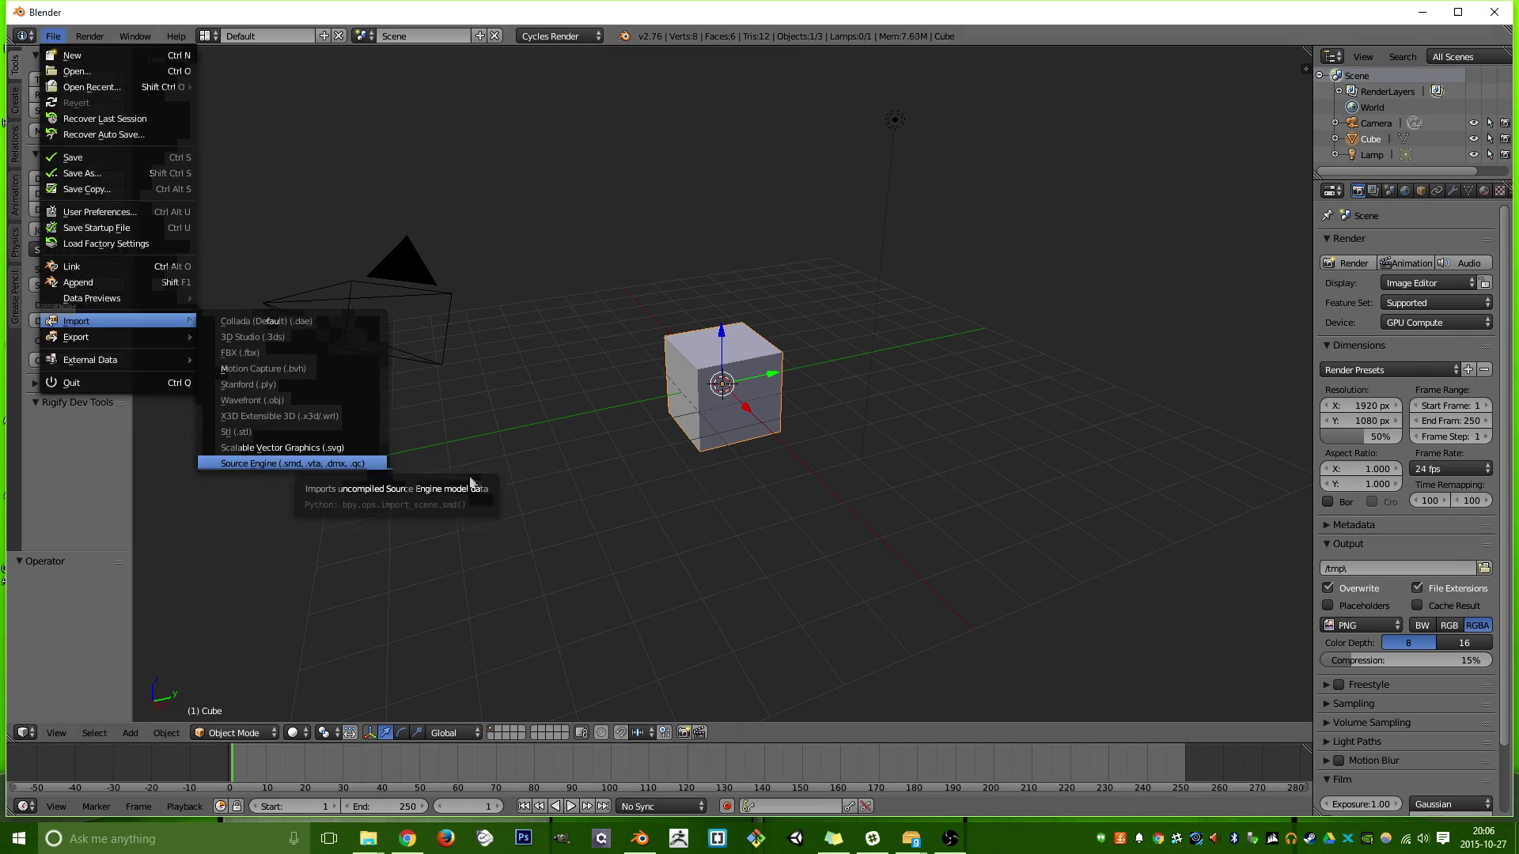
# Minimize Blender and rearrange the warframe, GMAD Extractor and GmadExtractor folder windows.
pyautogui.moveTo(370, 843)
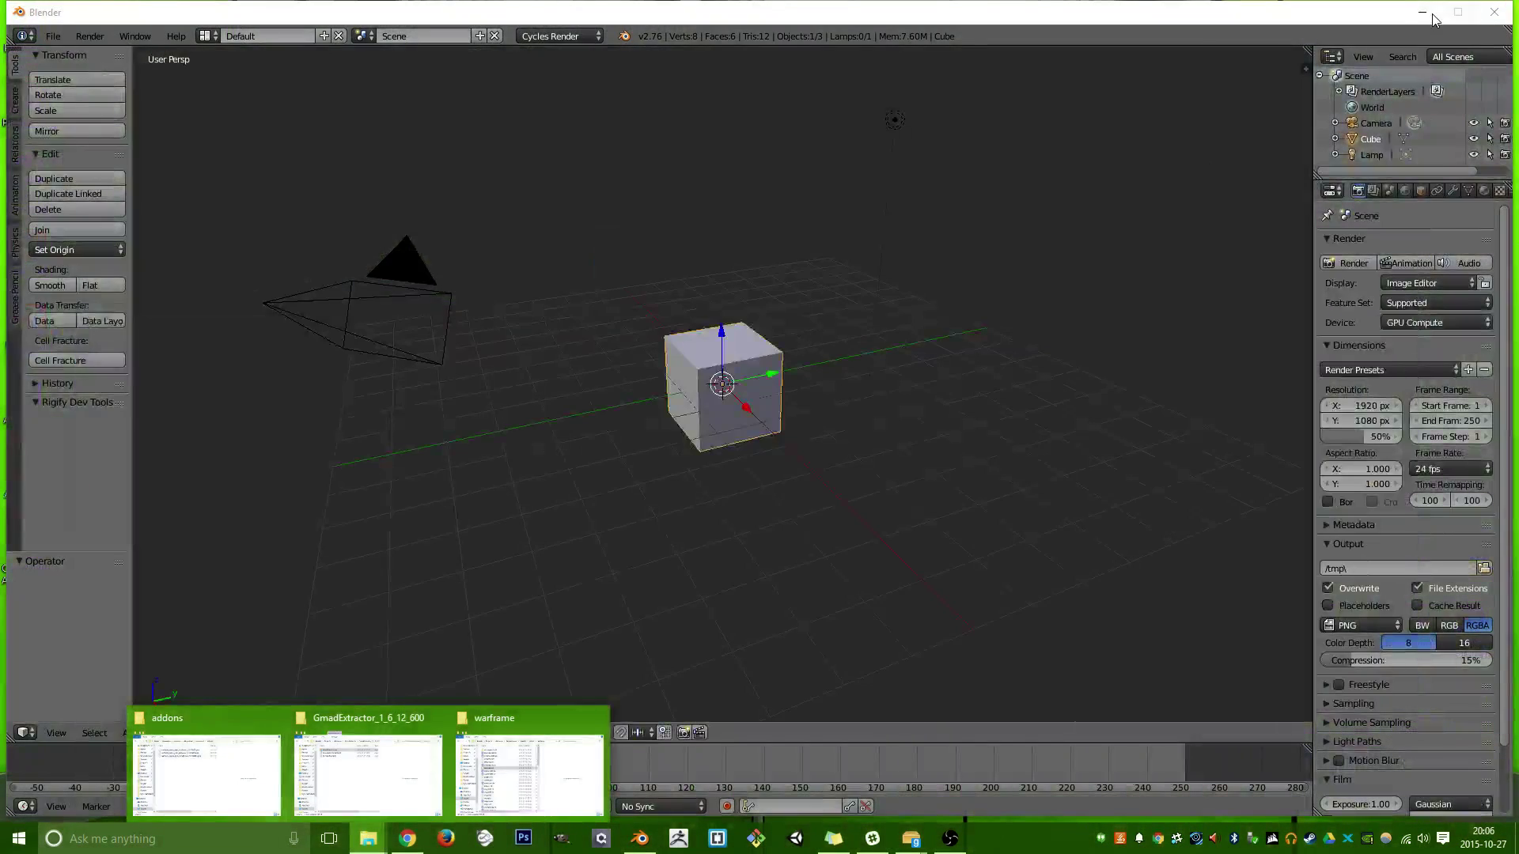
pyautogui.click(1423, 13)
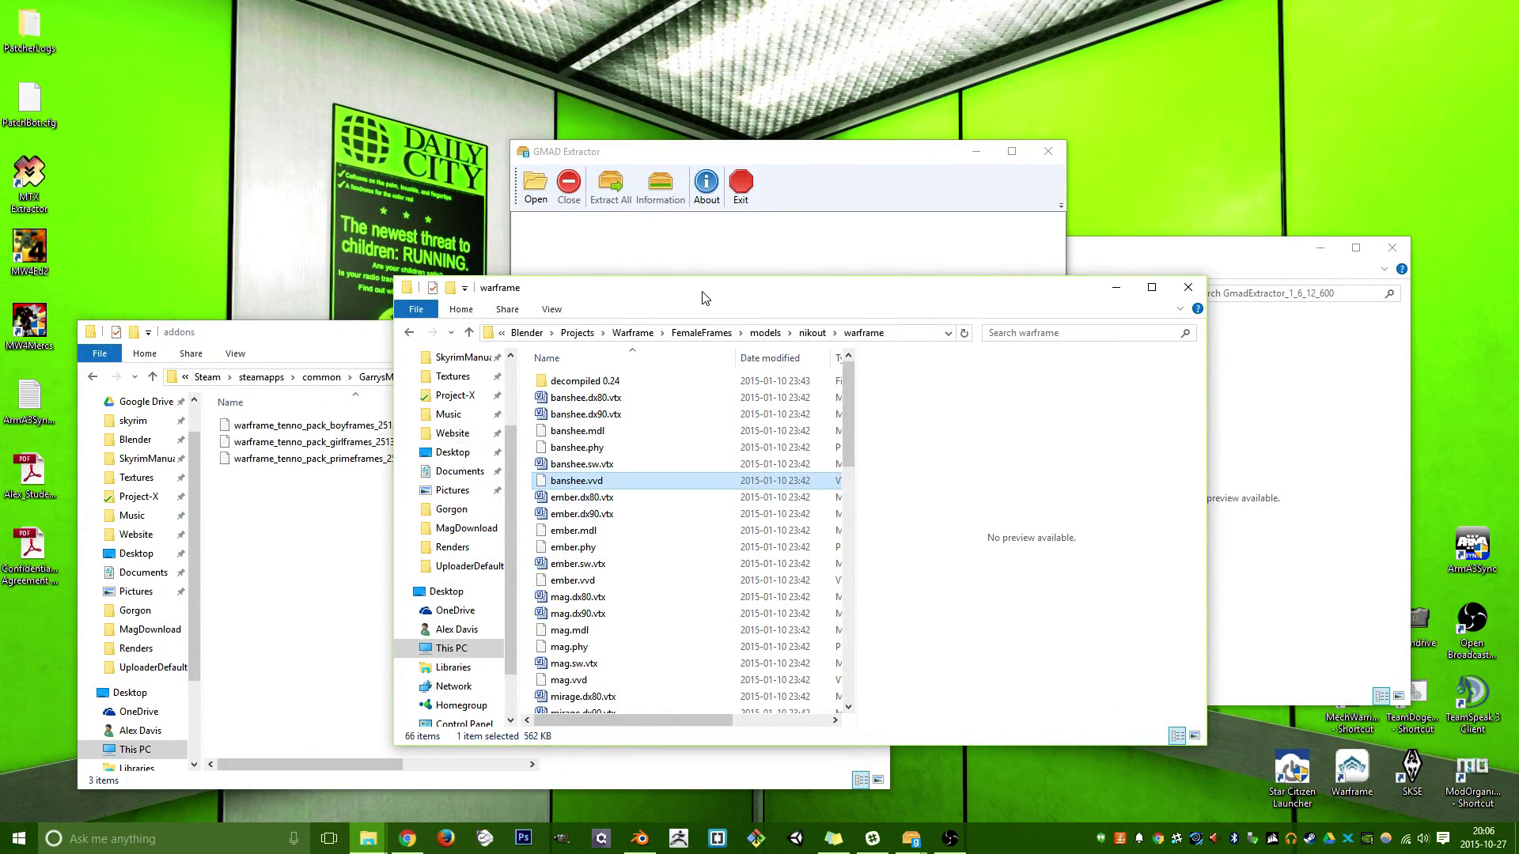
pyautogui.moveTo(702, 297); pyautogui.dragTo(574, 250)
pyautogui.moveTo(915, 153); pyautogui.dragTo(1055, 109)
pyautogui.moveTo(574, 250); pyautogui.dragTo(578, 218)
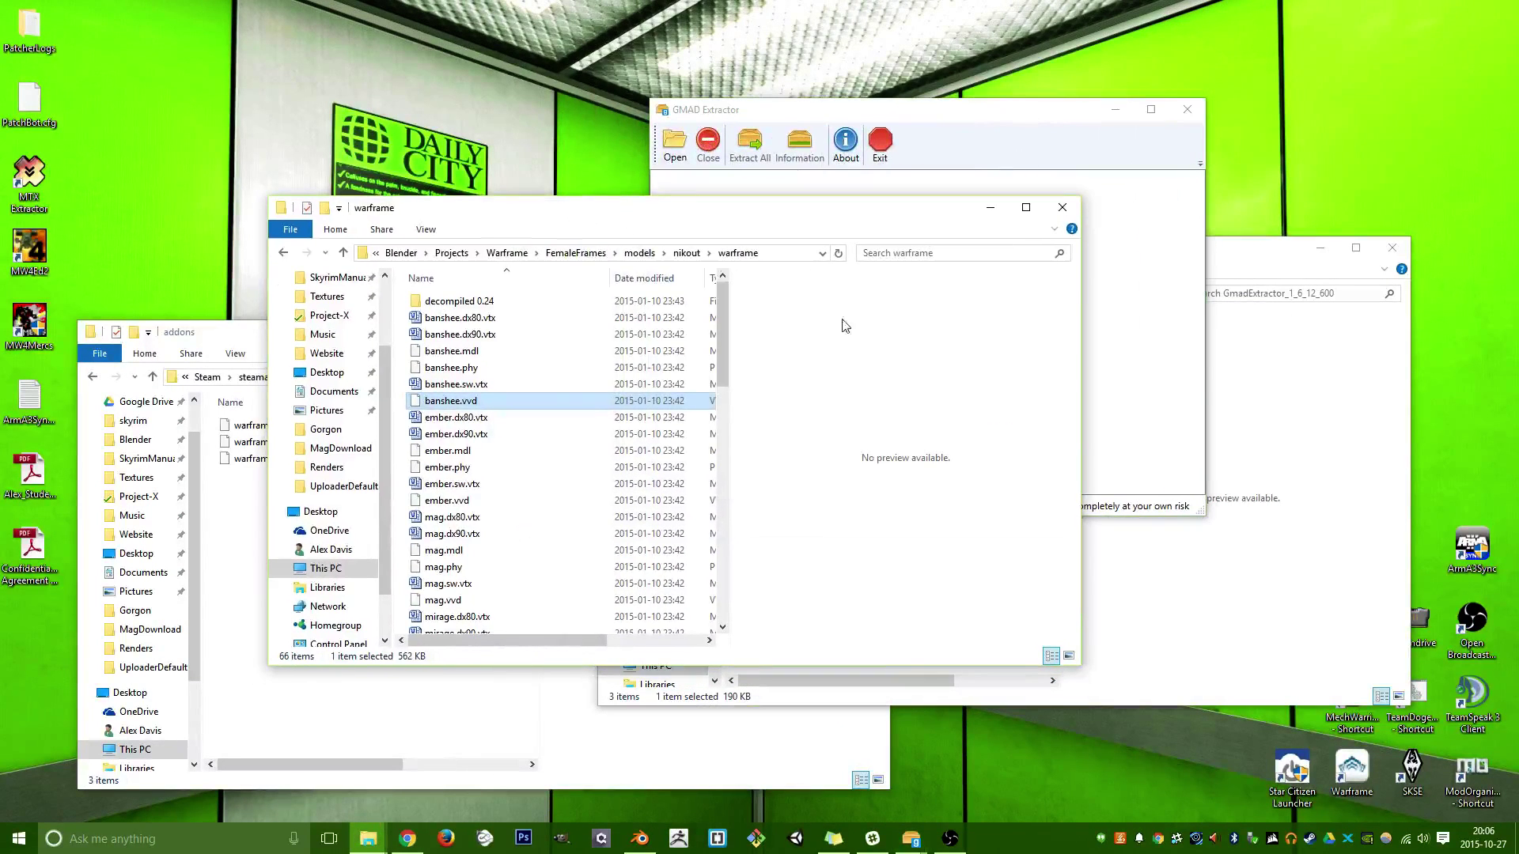
pyautogui.click(1208, 576)
pyautogui.moveTo(1033, 260); pyautogui.dragTo(1032, 324)
# Open Warframe > Crowbar > Crowbar_2014-11-02_0.24 and select Crowbar.exe.
pyautogui.click(850, 358)
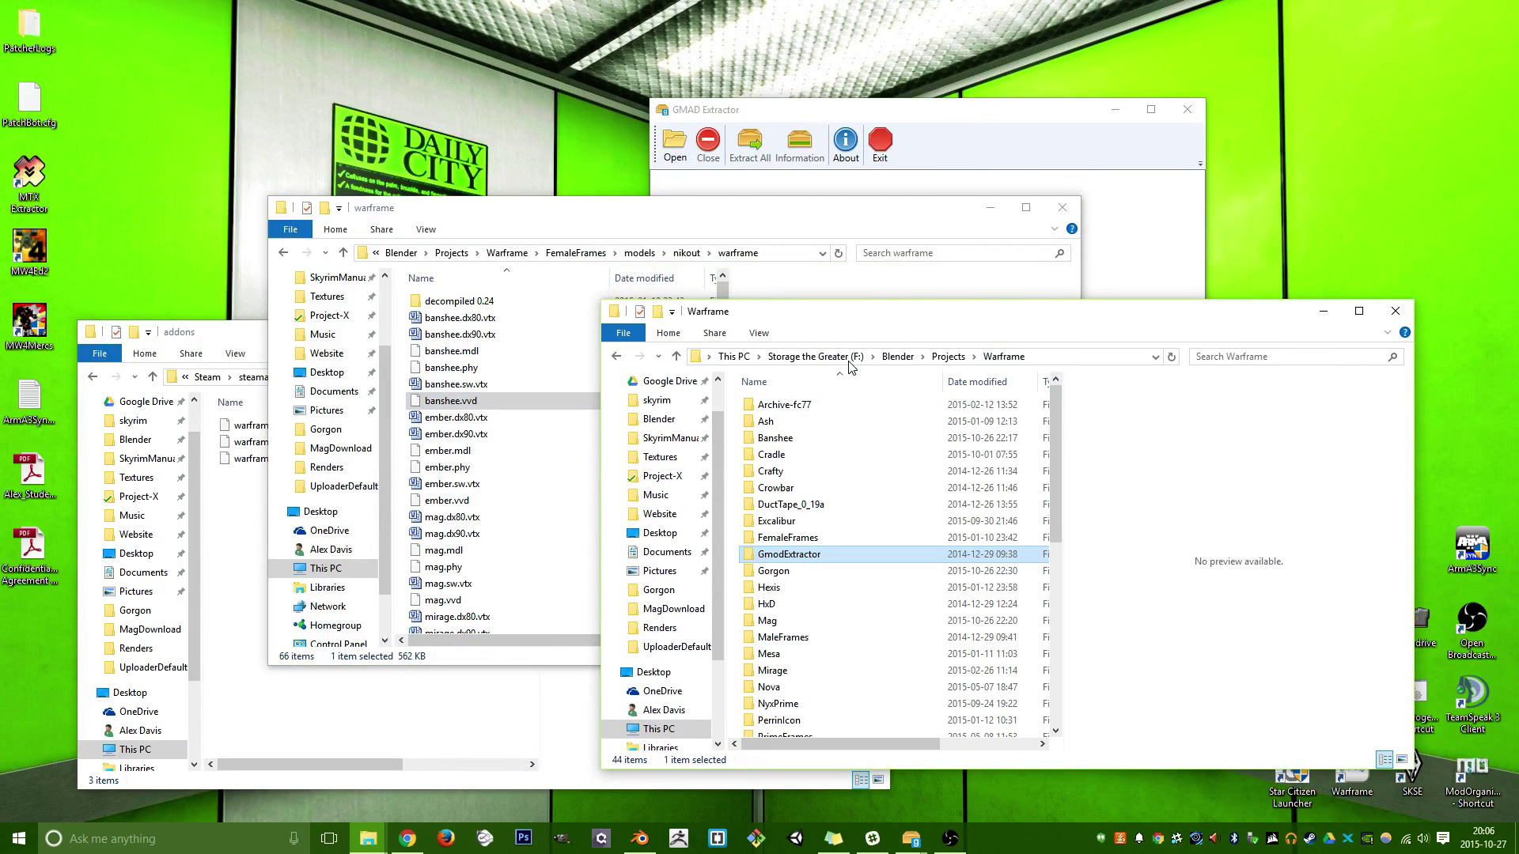
pyautogui.doubleClick(833, 498)
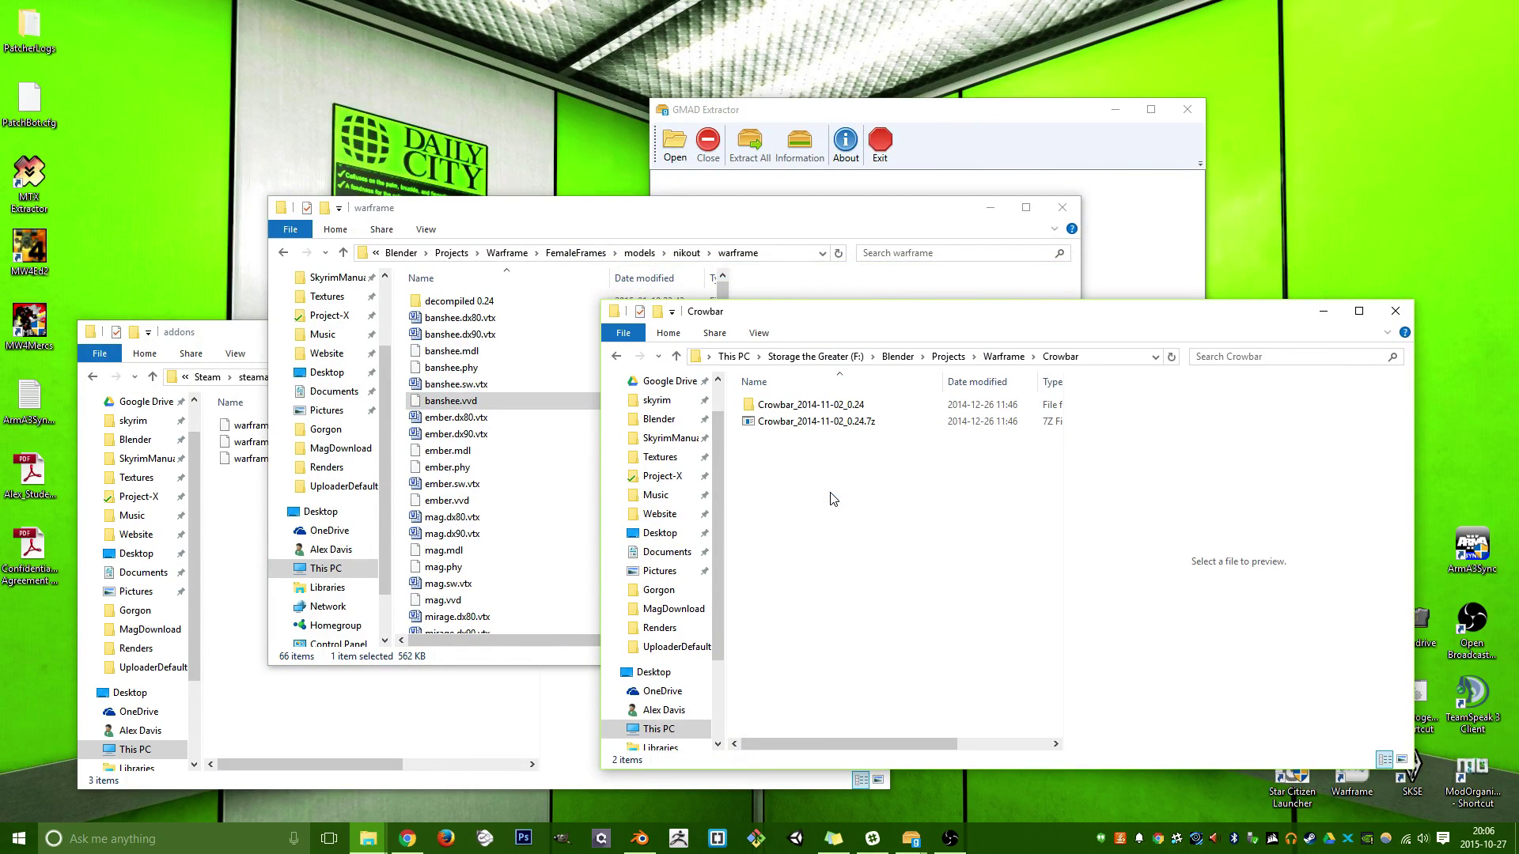
pyautogui.doubleClick(815, 405)
pyautogui.click(802, 424)
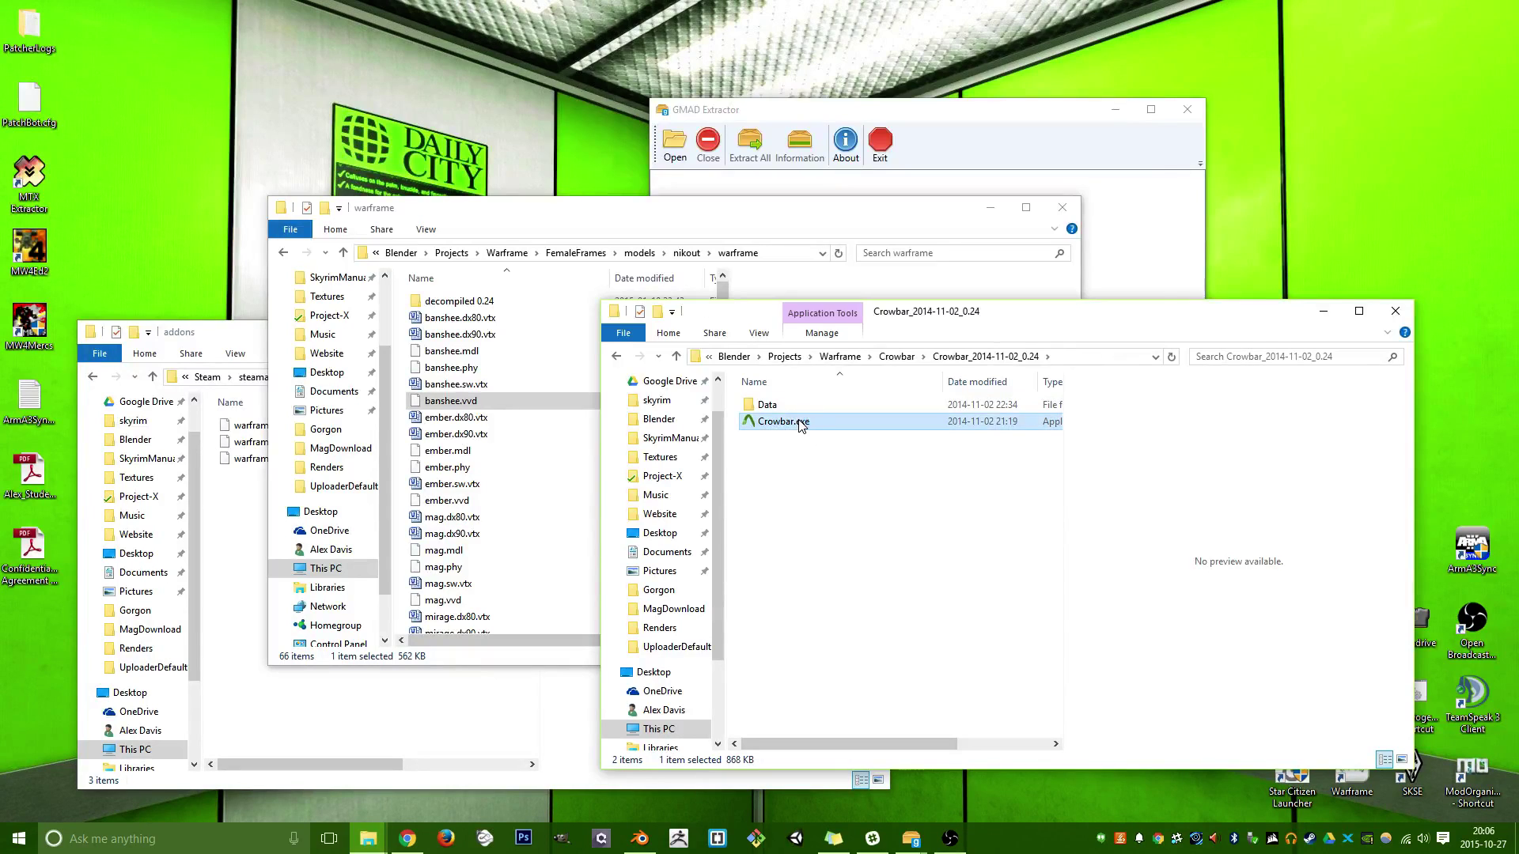
# Launch Crowbar and position it beside the warframe folder showing ember.mdl and banshee.mdl.
pyautogui.doubleClick(801, 425)
pyautogui.moveTo(815, 85); pyautogui.dragTo(731, 113)
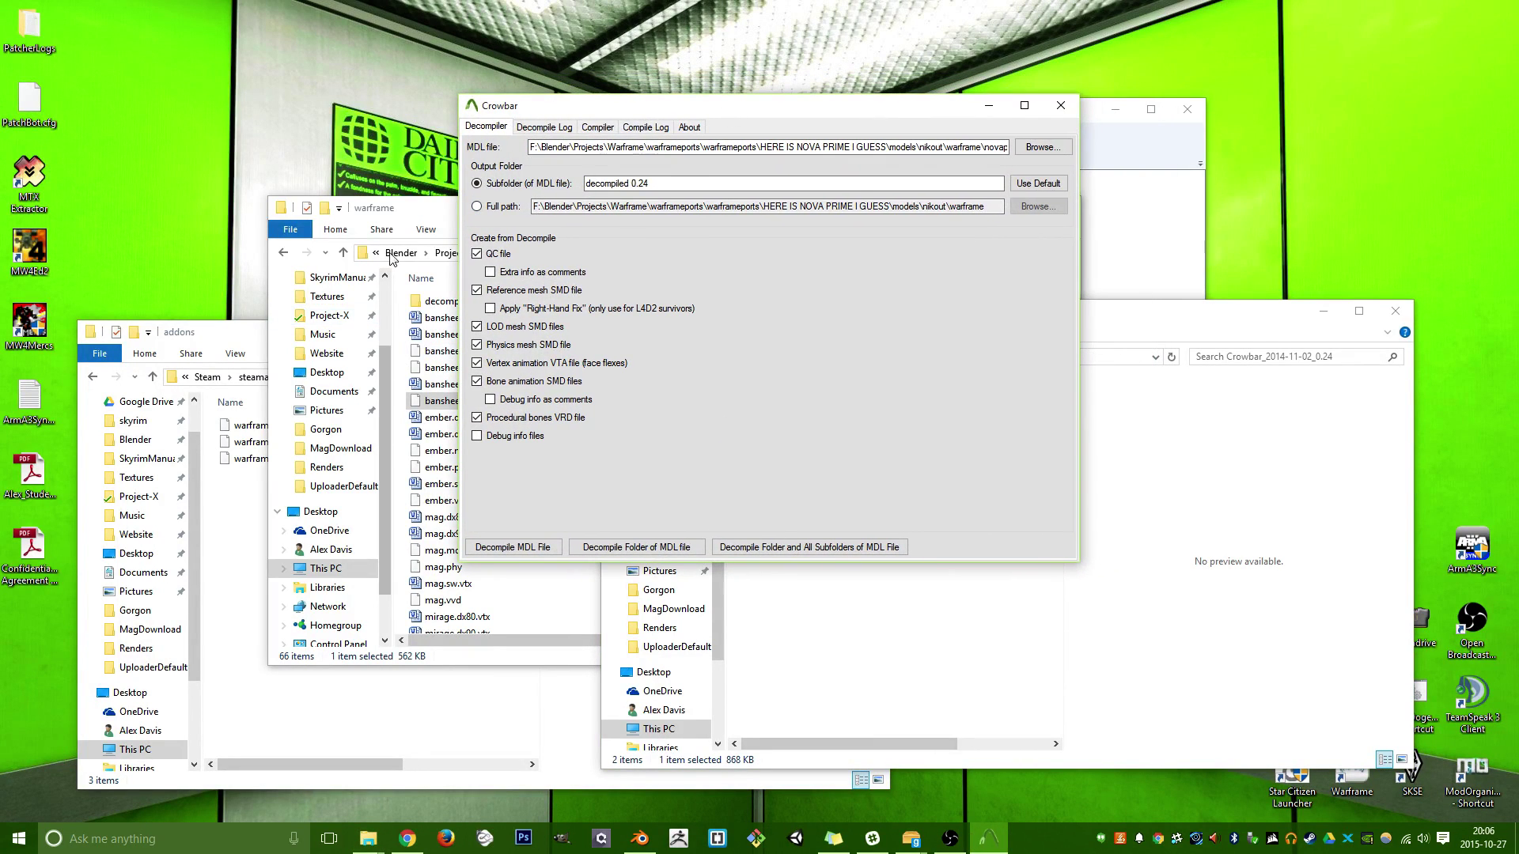
pyautogui.moveTo(417, 210); pyautogui.dragTo(369, 226)
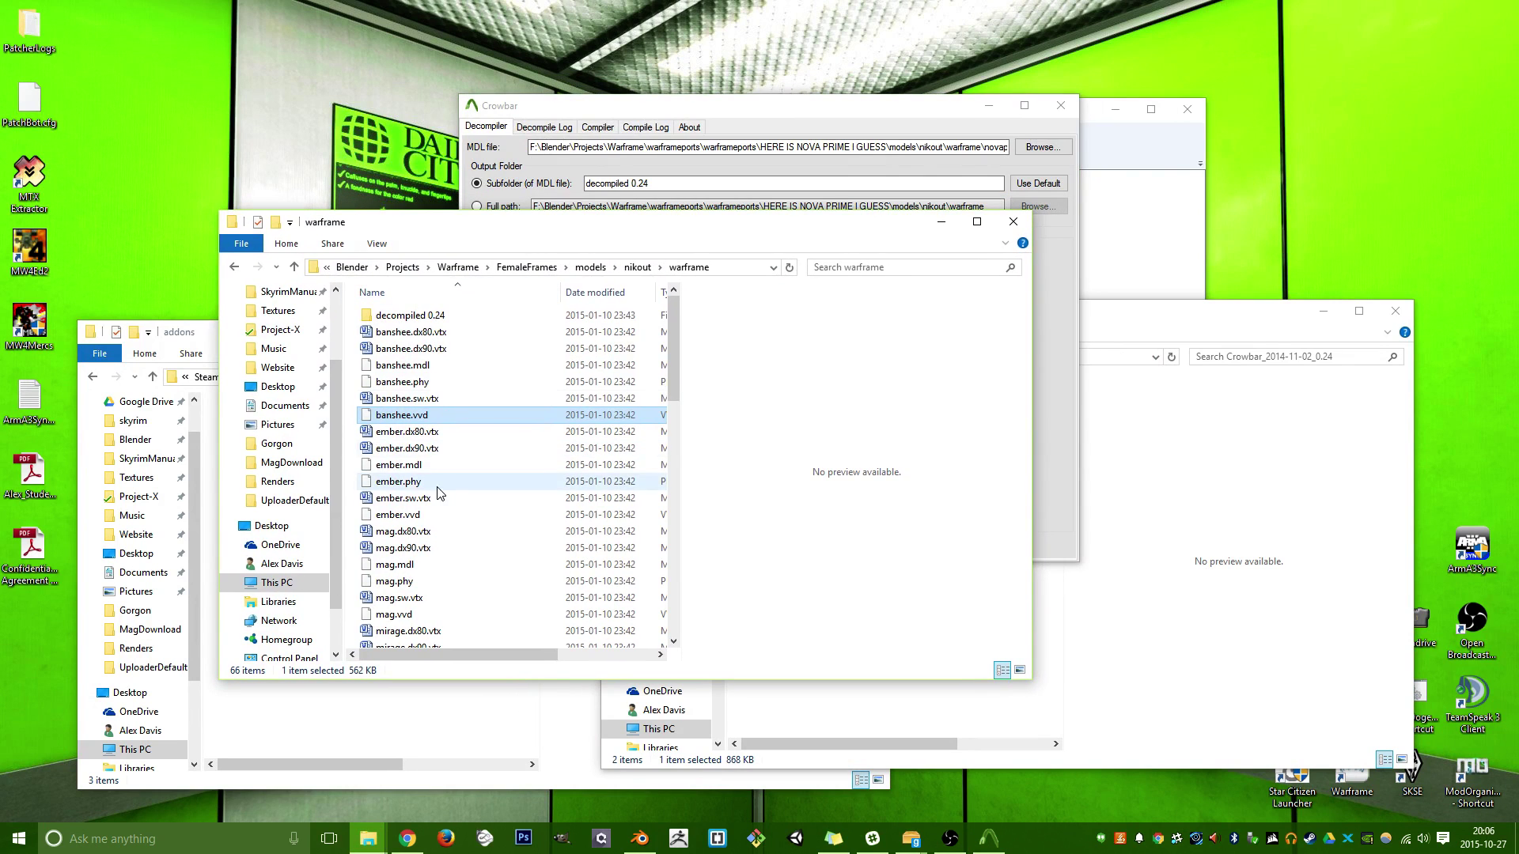
pyautogui.click(402, 471)
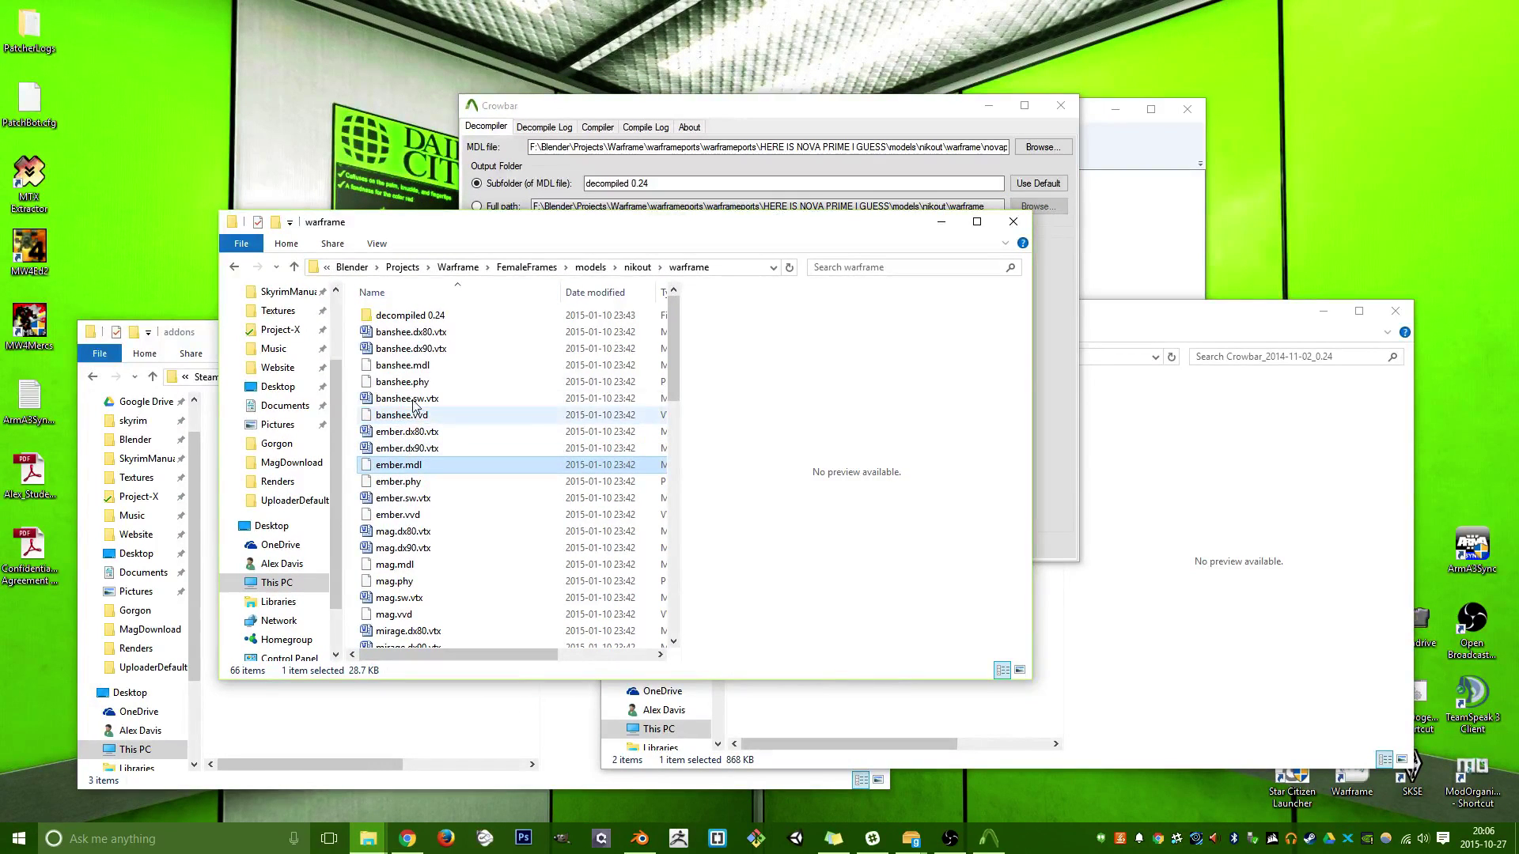
pyautogui.click(416, 367)
pyautogui.click(823, 96)
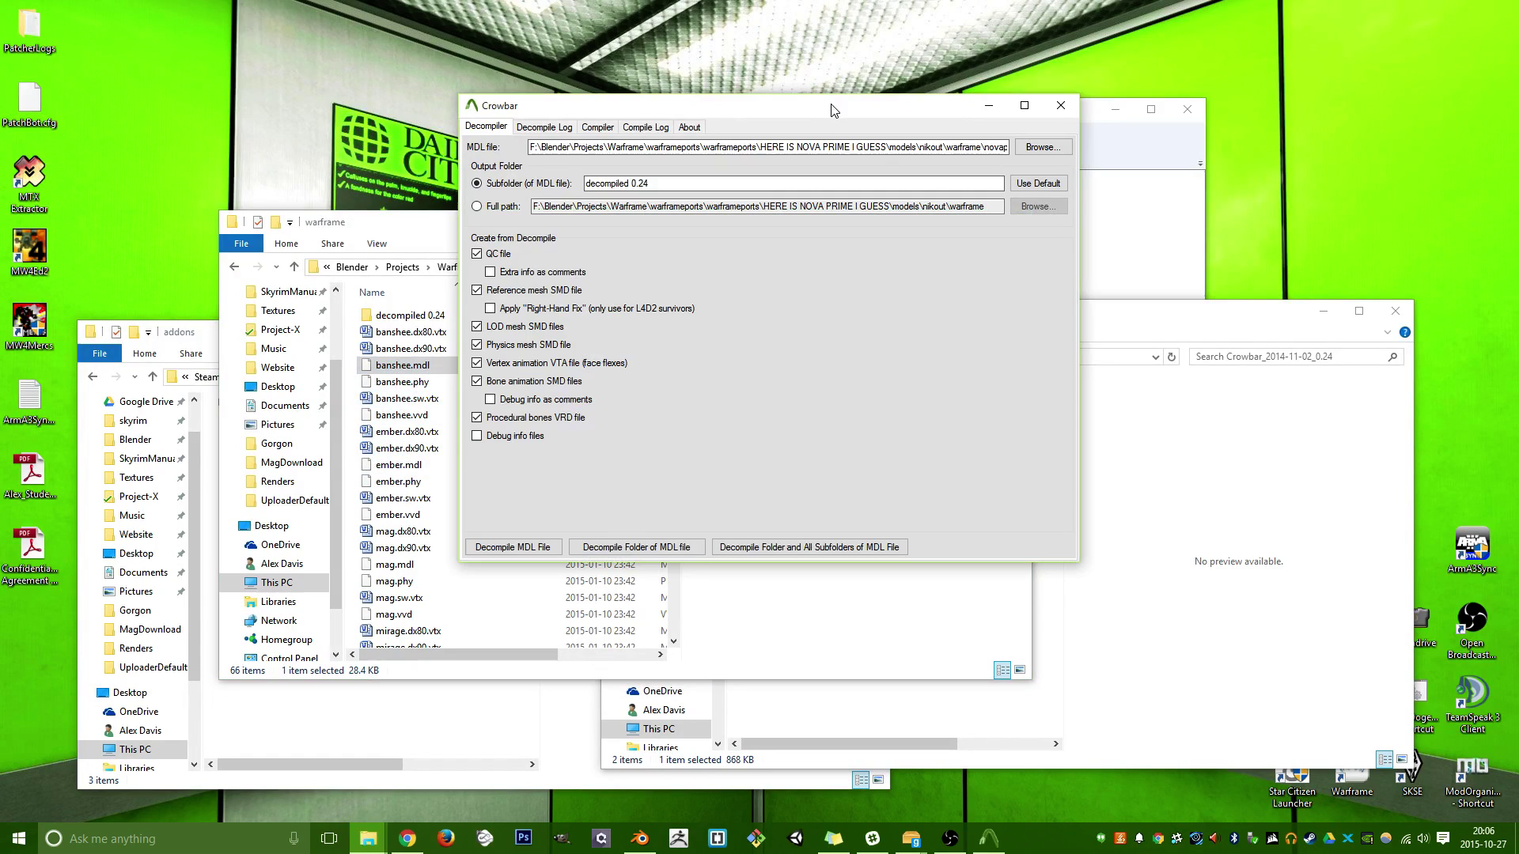
# Browse for the MDL file and navigate the Open dialog to FemaleFrames\models\nikout\warframe.
pyautogui.click(1042, 147)
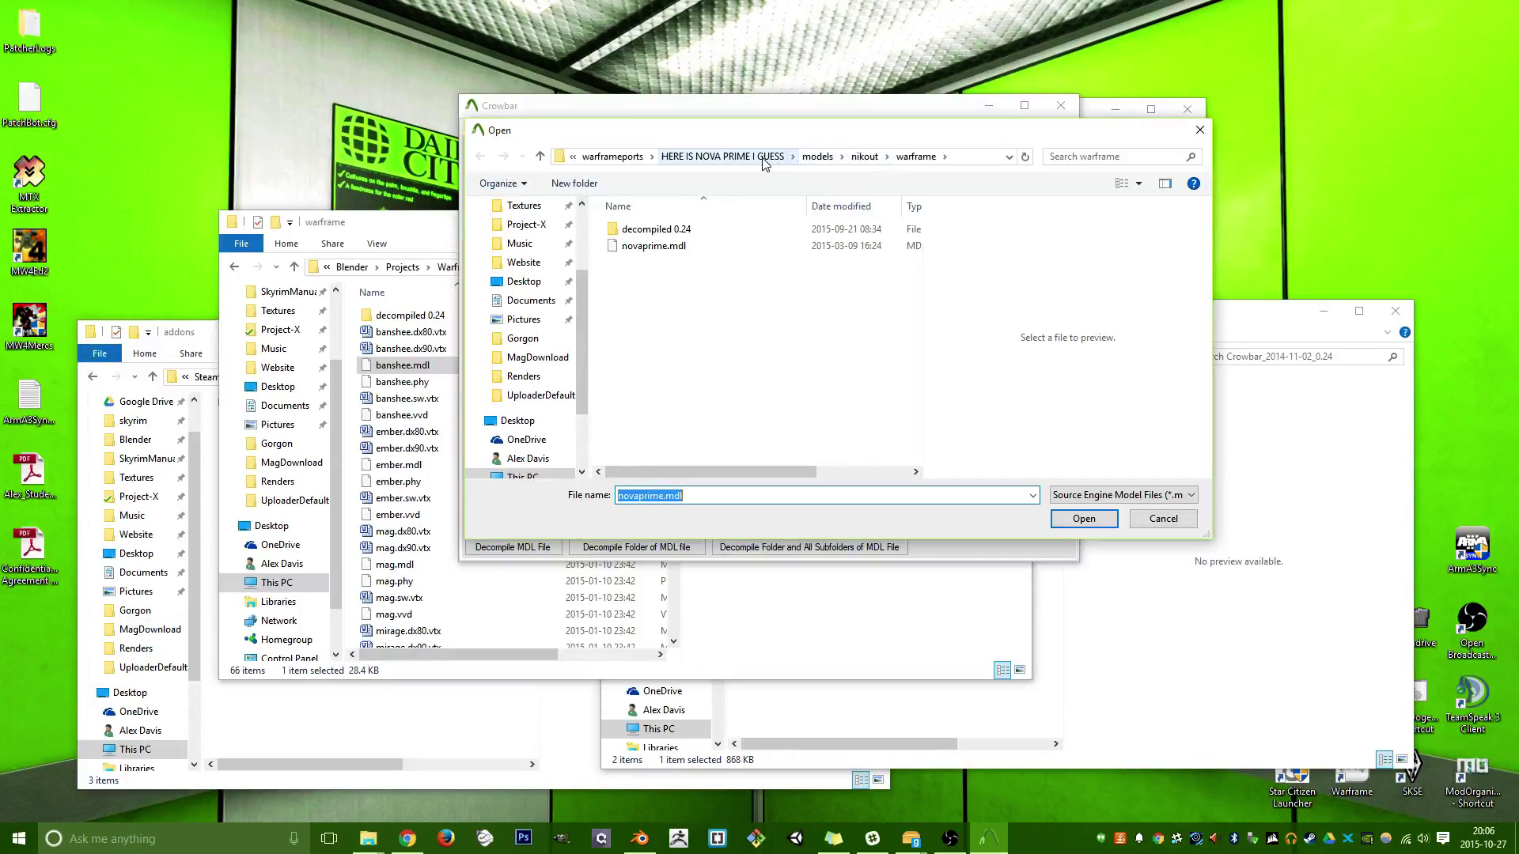
pyautogui.moveTo(658, 133); pyautogui.dragTo(559, 191)
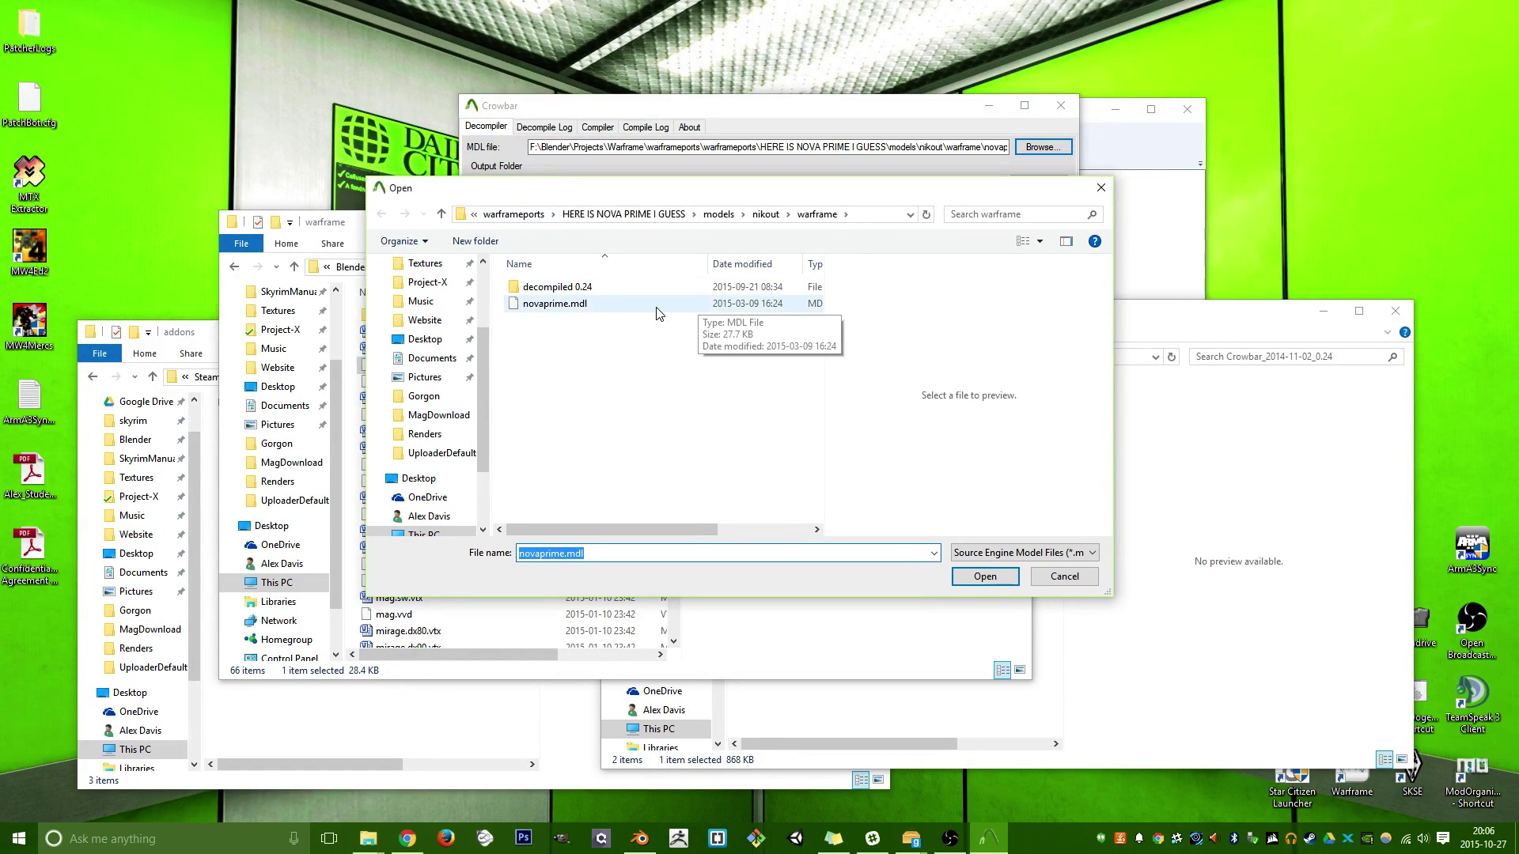
pyautogui.click(424, 396)
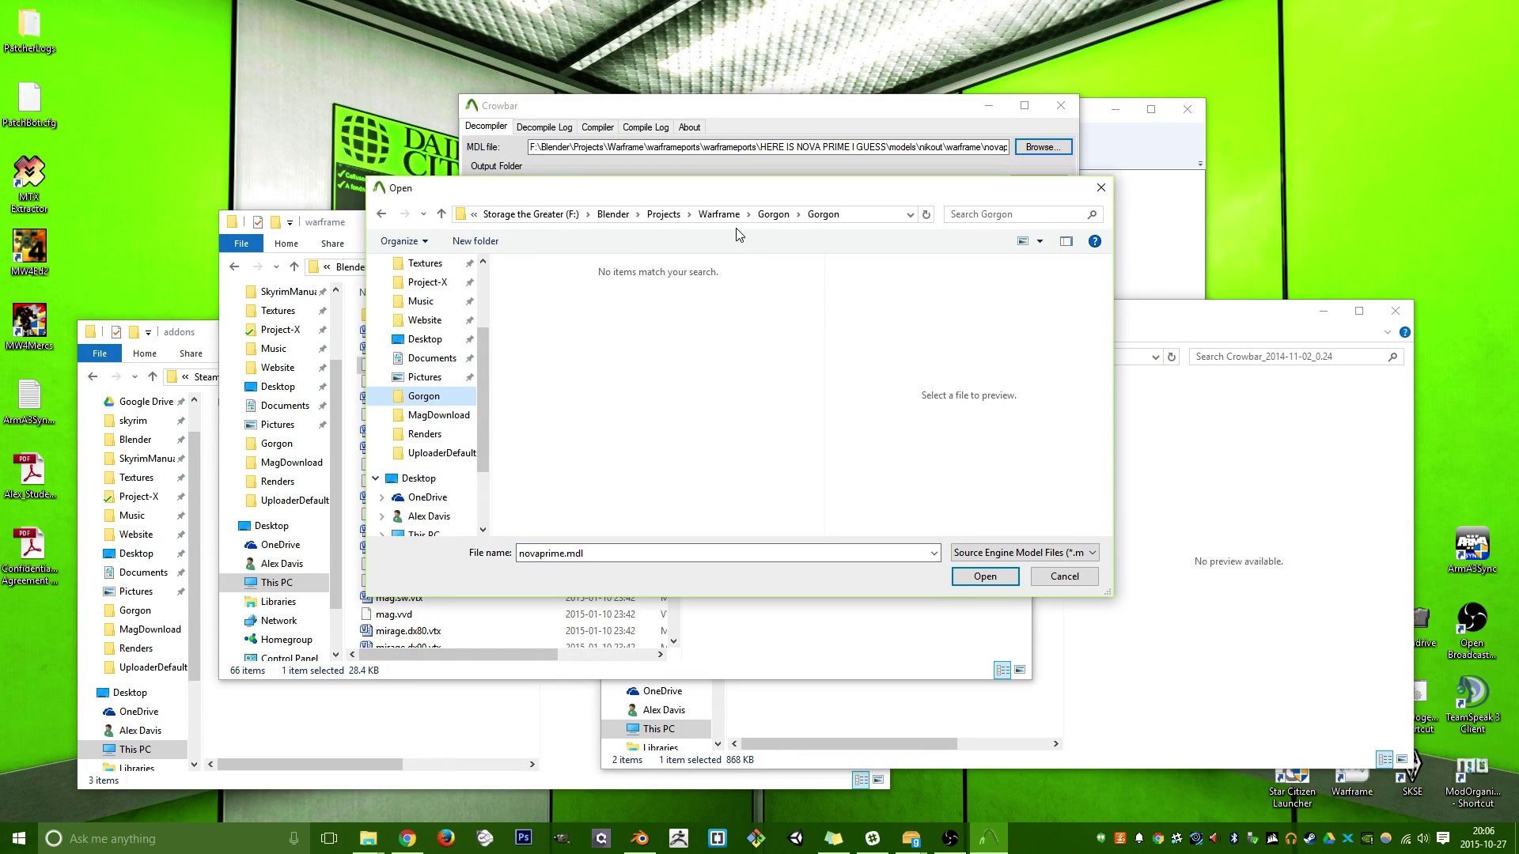
pyautogui.click(720, 215)
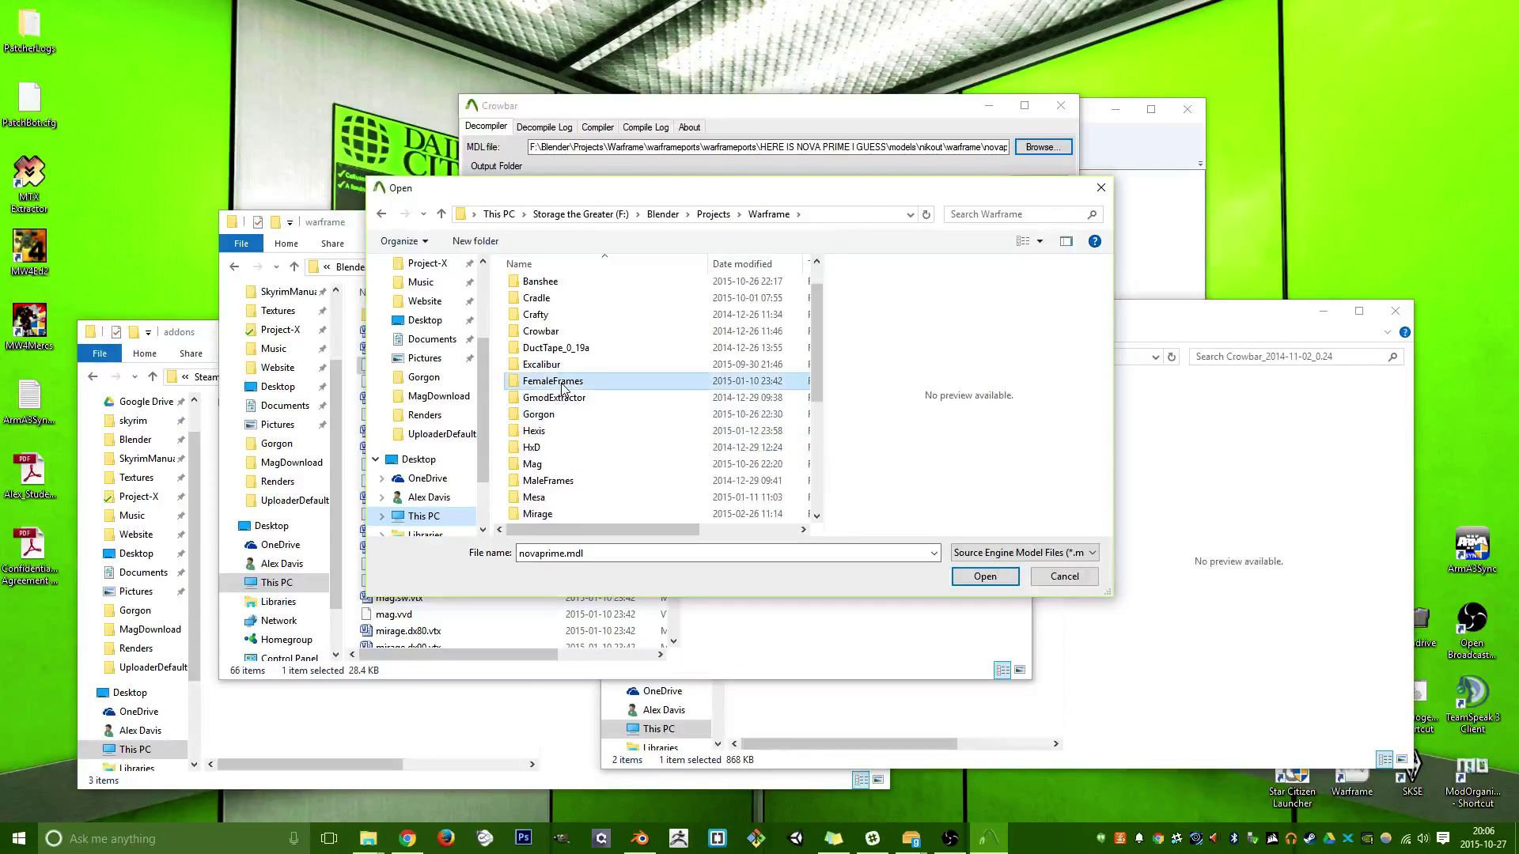
pyautogui.doubleClick(562, 383)
pyautogui.doubleClick(544, 321)
pyautogui.click(551, 292)
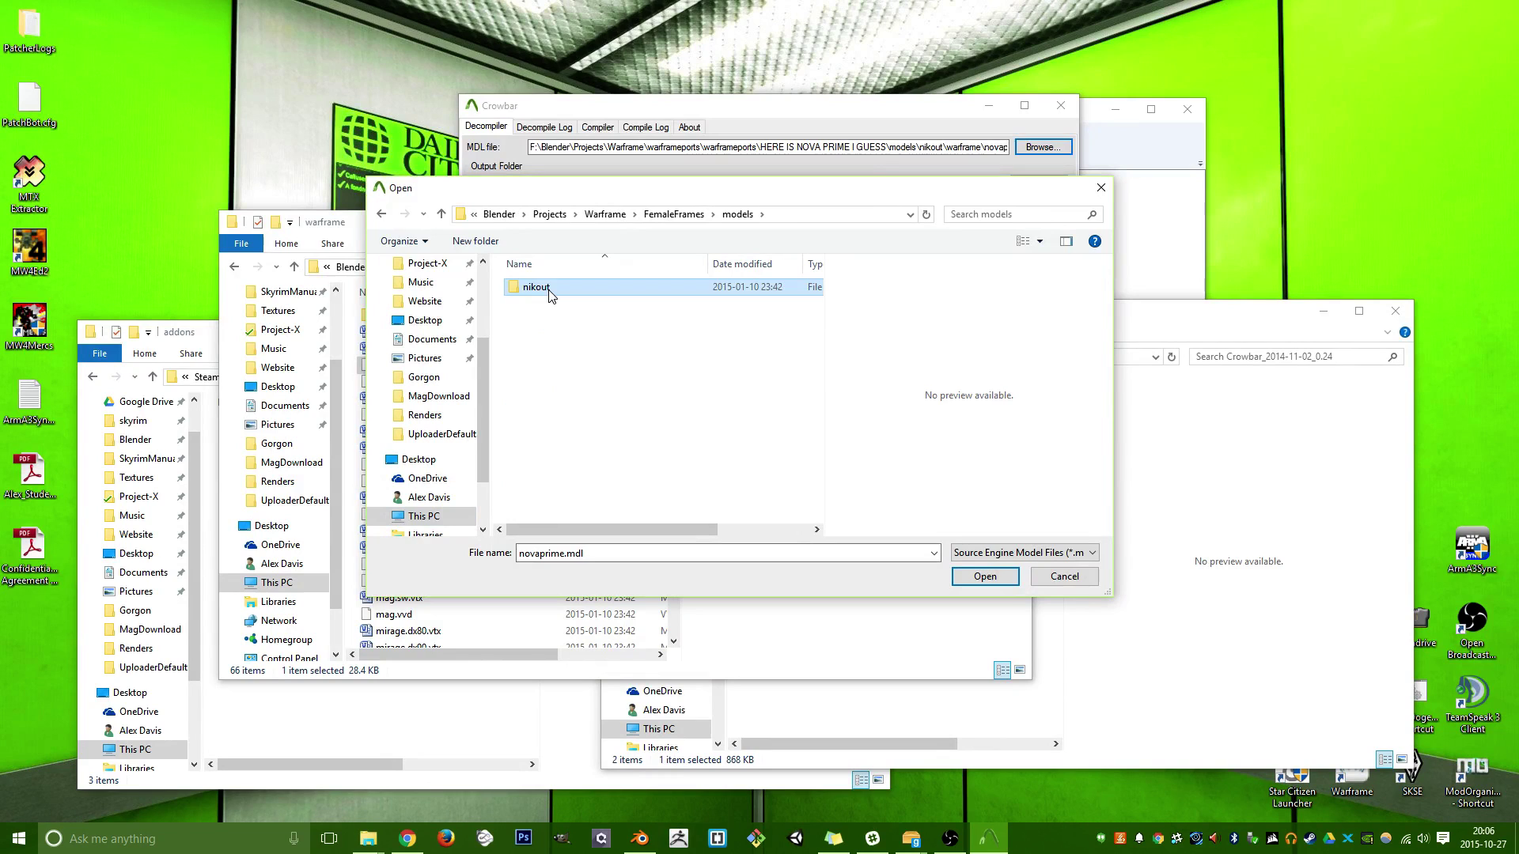
pyautogui.doubleClick(552, 291)
pyautogui.doubleClick(550, 289)
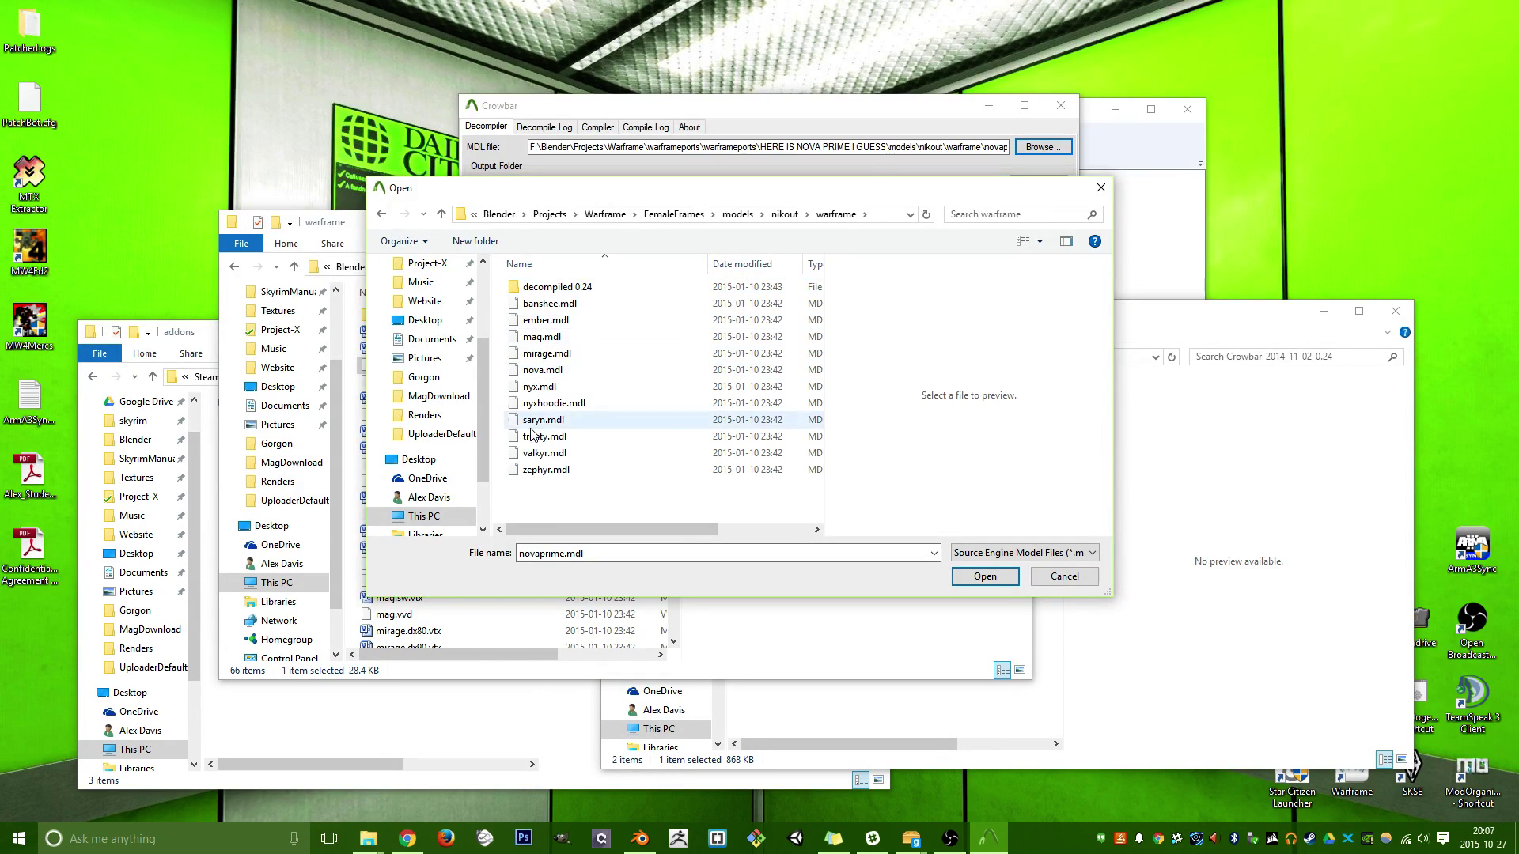
pyautogui.moveTo(586, 188); pyautogui.dragTo(698, 172)
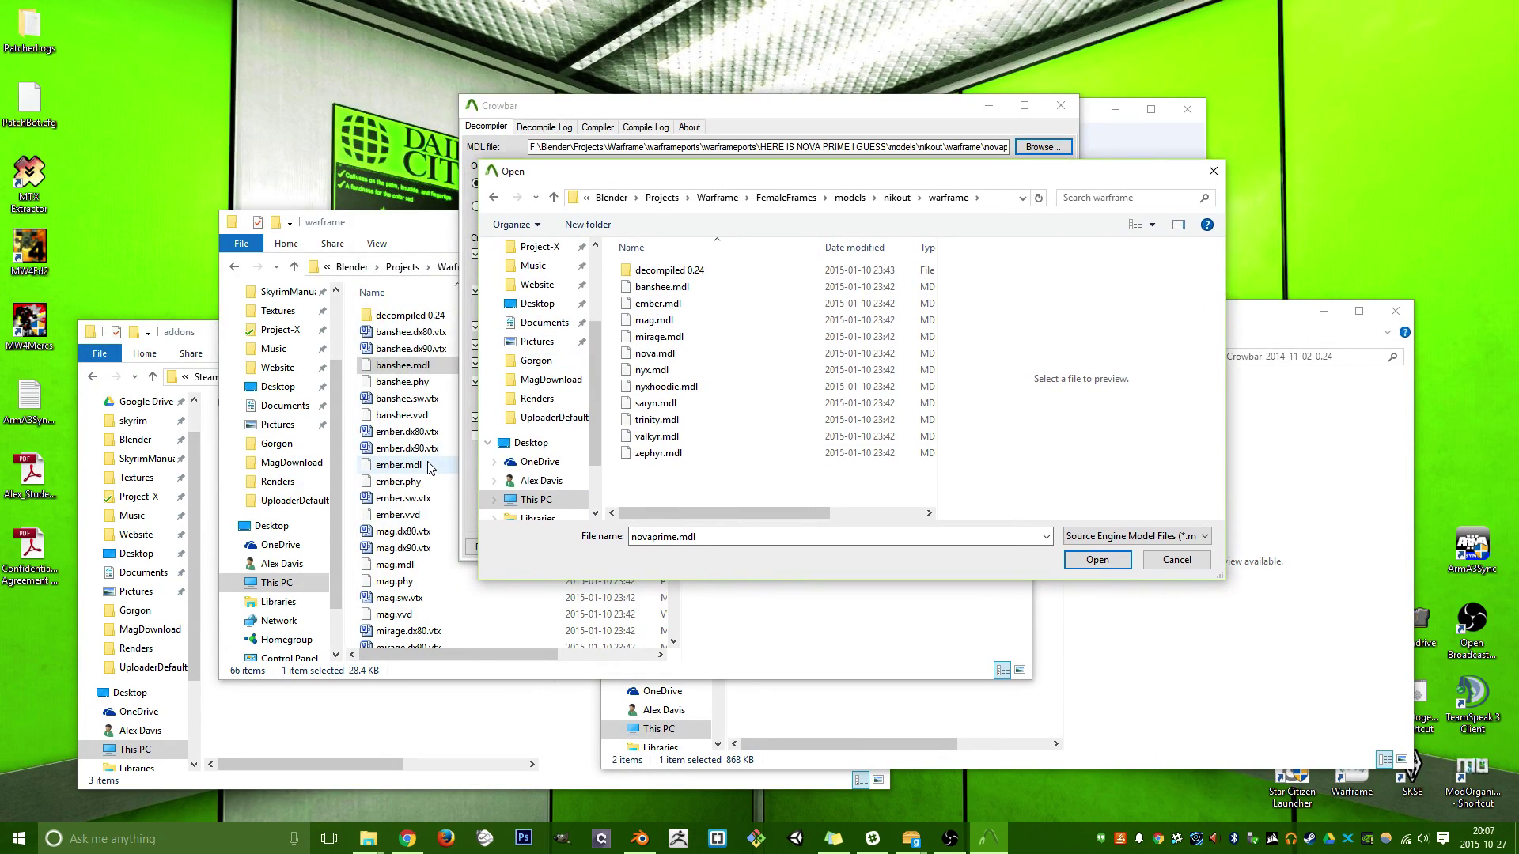
# Cancel Crowbar's Open dialog and browse the decompiled 0.24 folder's .qc and .smd files.
pyautogui.click(1163, 566)
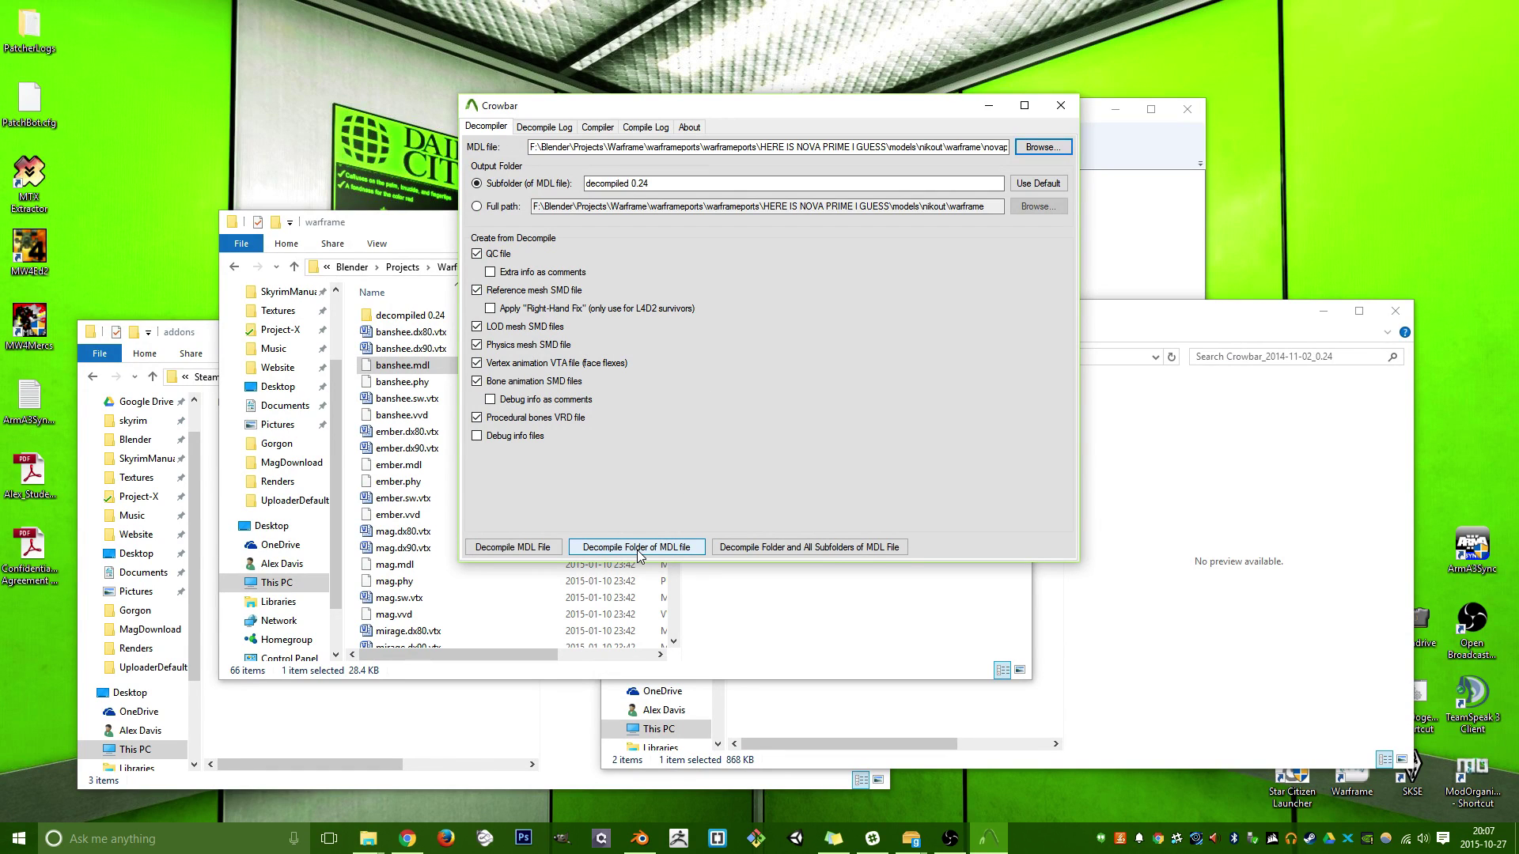
pyautogui.click(366, 236)
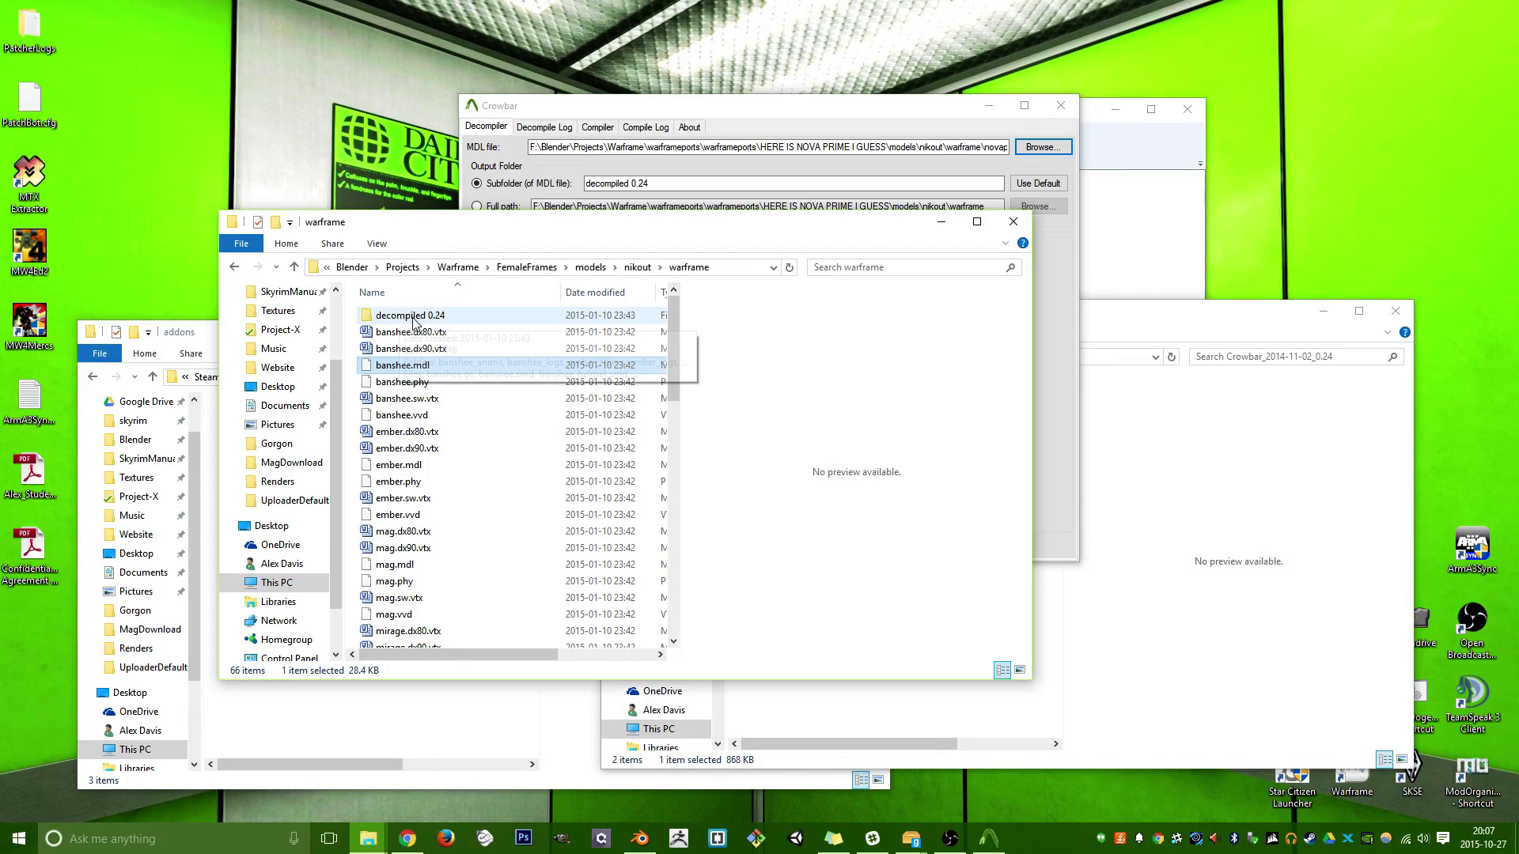
pyautogui.doubleClick(417, 320)
pyautogui.scroll(-1, 419, 407)
pyautogui.scroll(-14, 417, 407)
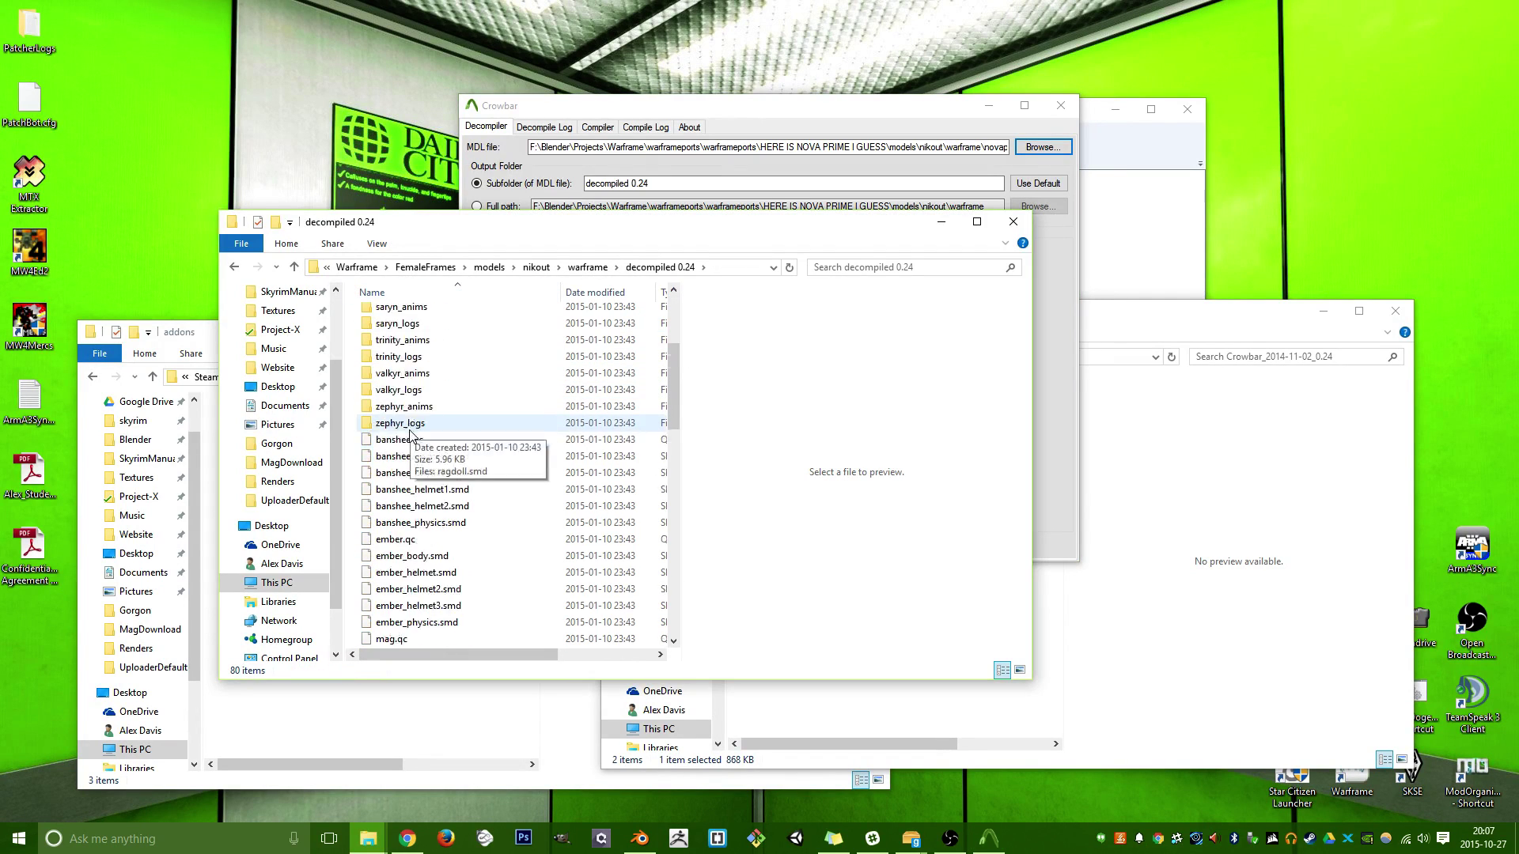
pyautogui.scroll(-1, 400, 473)
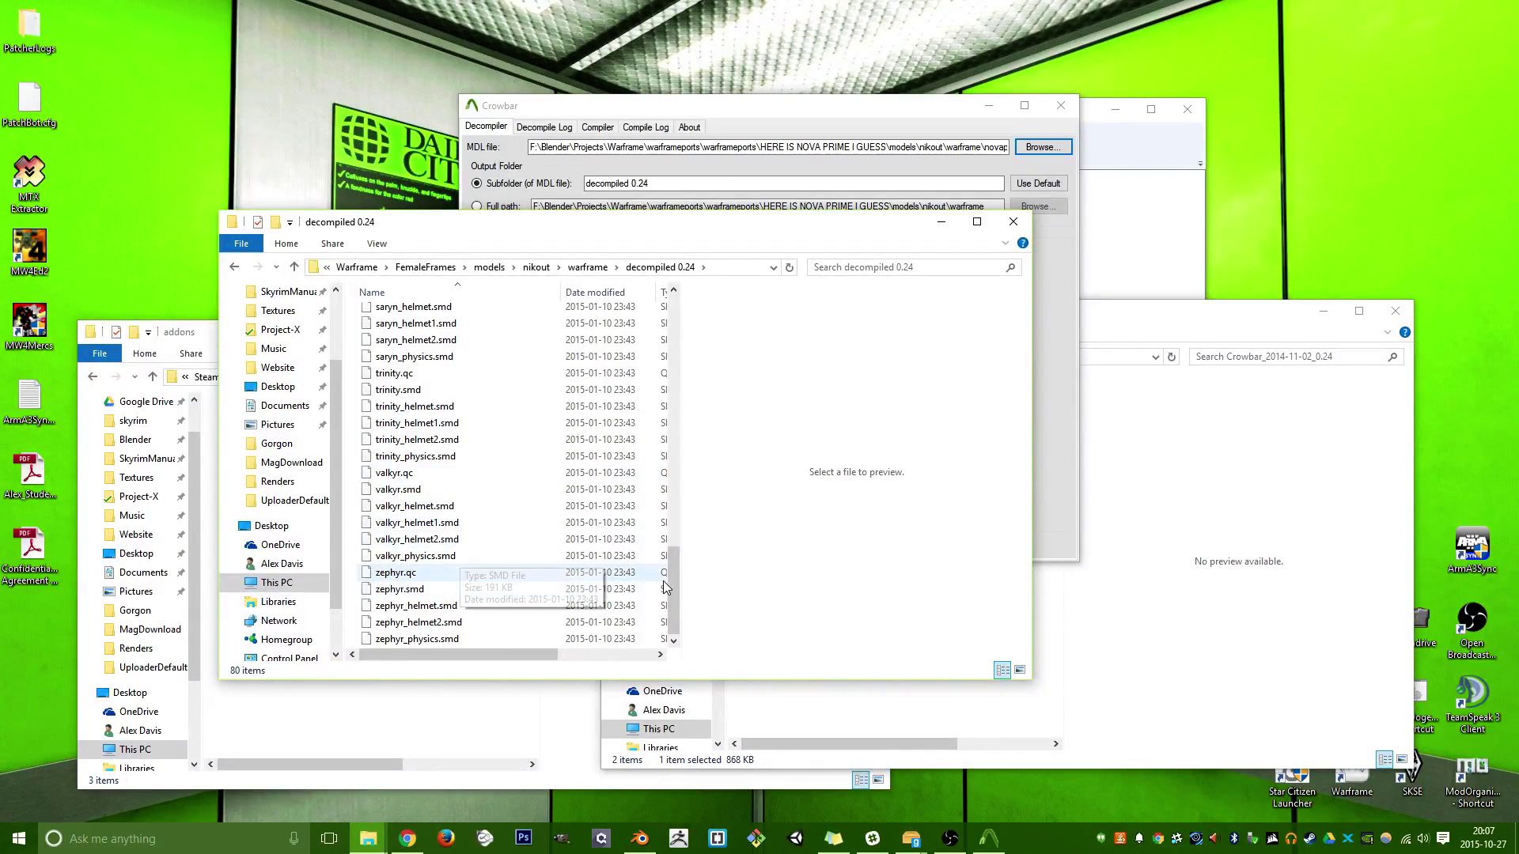
pyautogui.moveTo(670, 587); pyautogui.dragTo(670, 384)
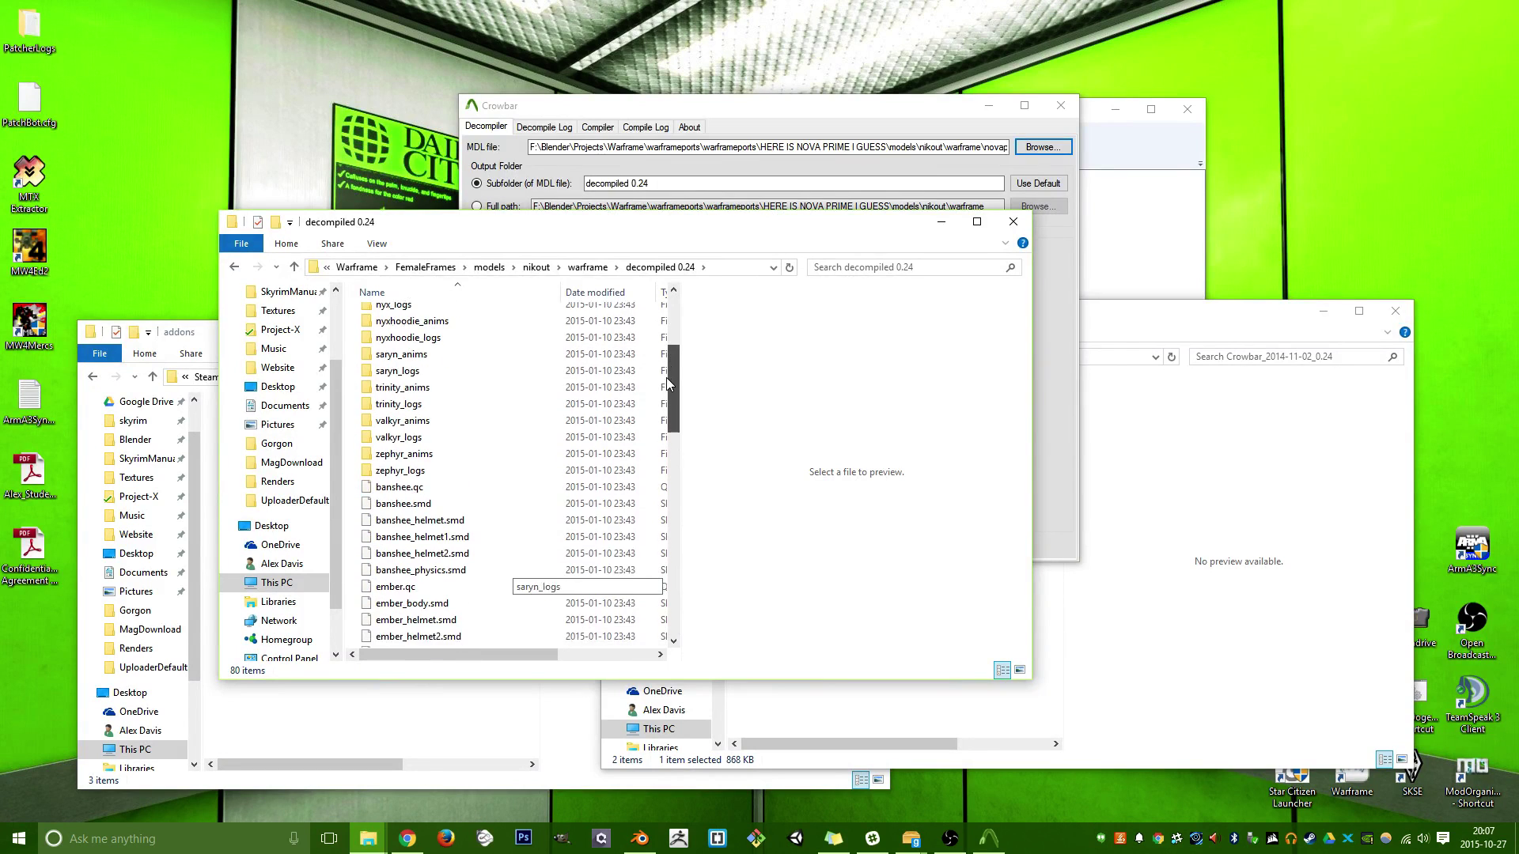
pyautogui.click(443, 513)
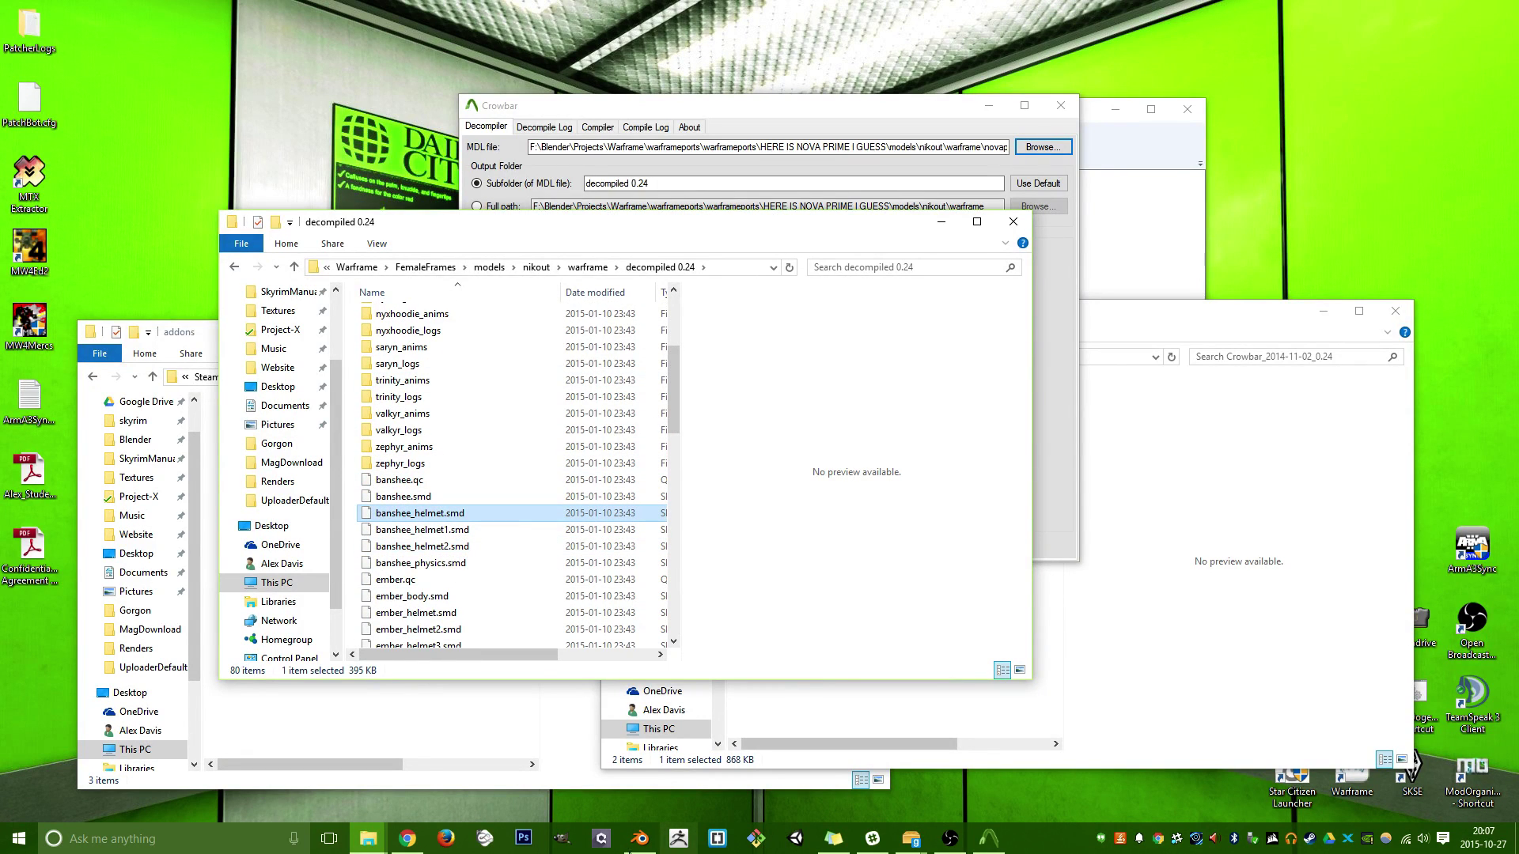
# In Blender, delete all default scene objects and start a Source Engine (.smd, .vta, .dmx, .qc) import.
pyautogui.click(639, 840)
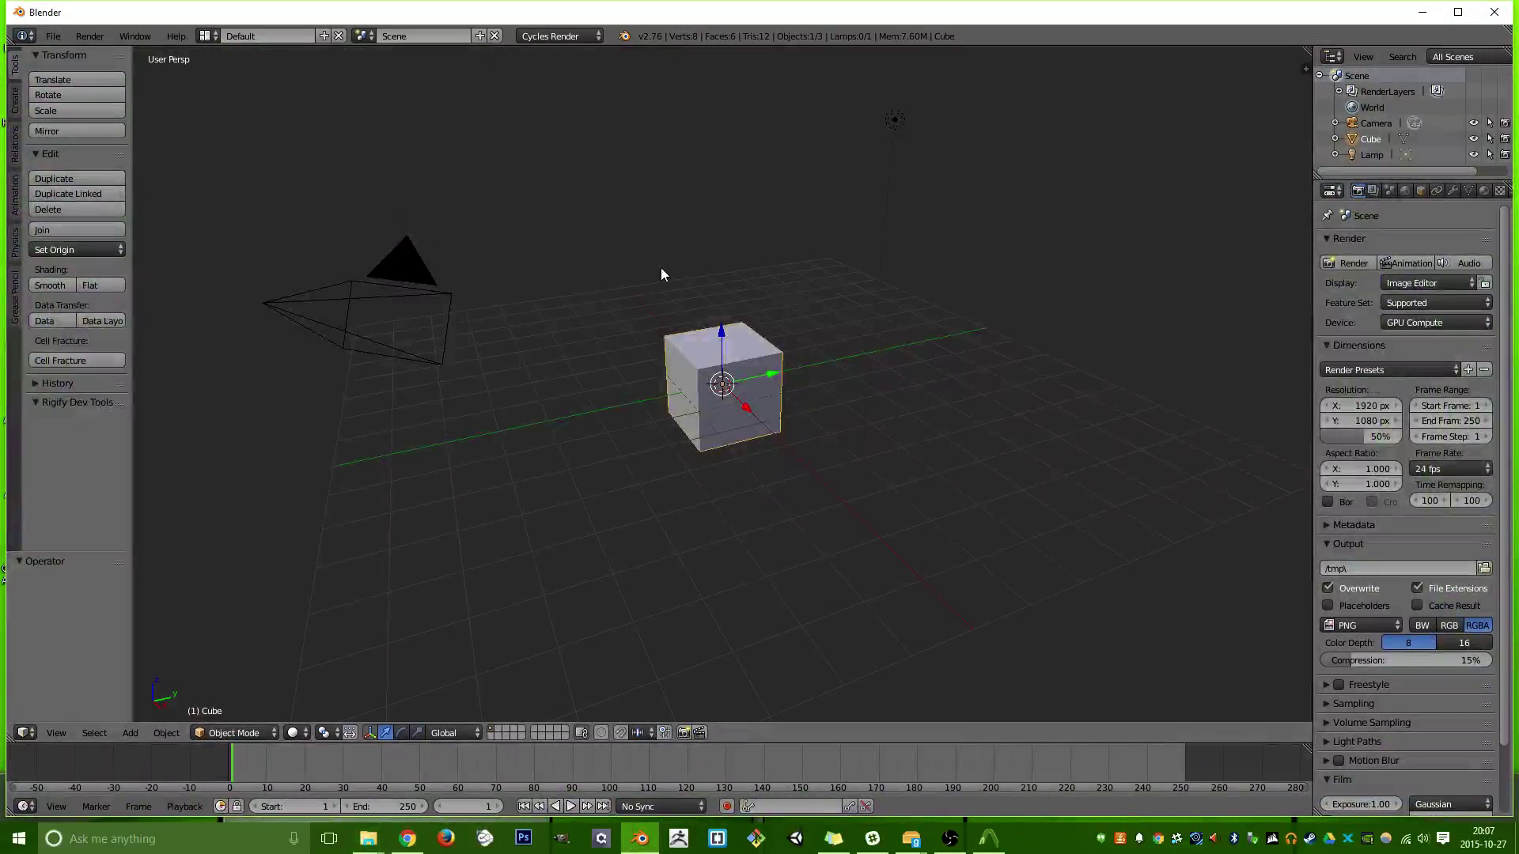
pyautogui.press('a')
pyautogui.press('a')
pyautogui.press('Delete')
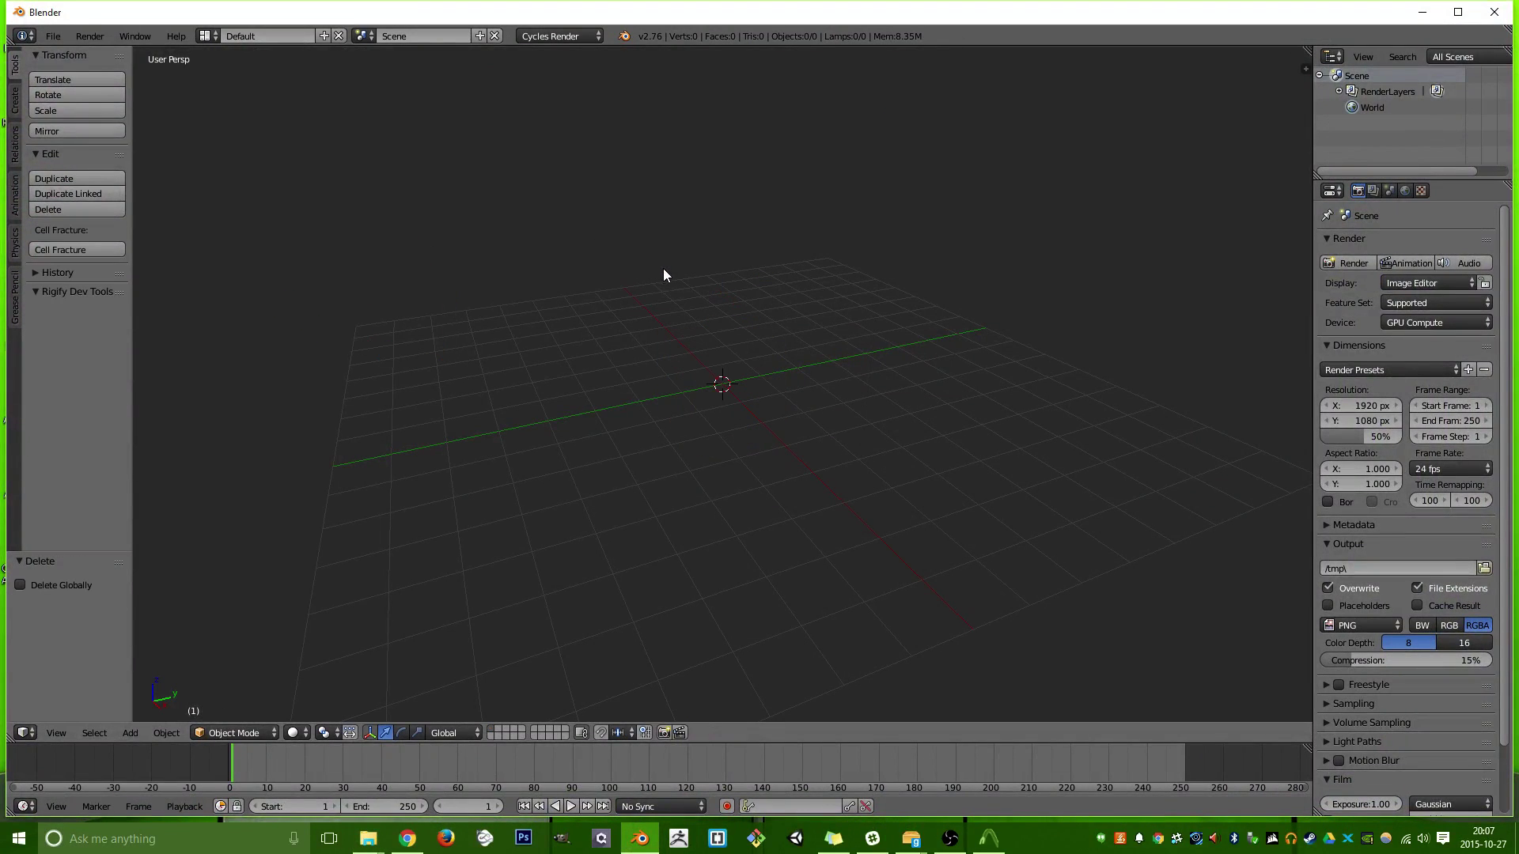
pyautogui.click(53, 36)
pyautogui.moveTo(126, 324)
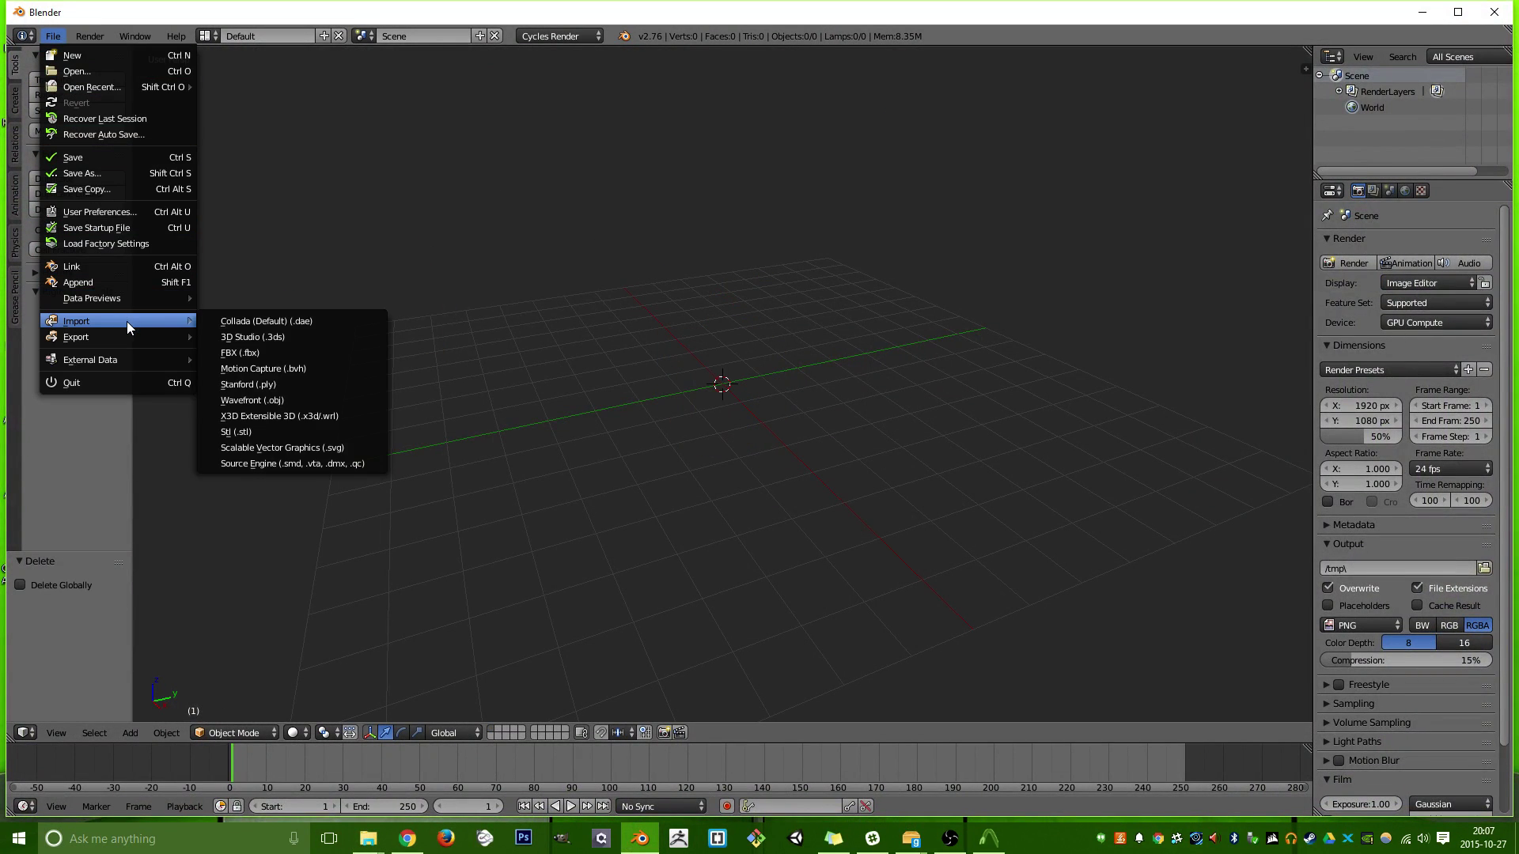
pyautogui.click(358, 463)
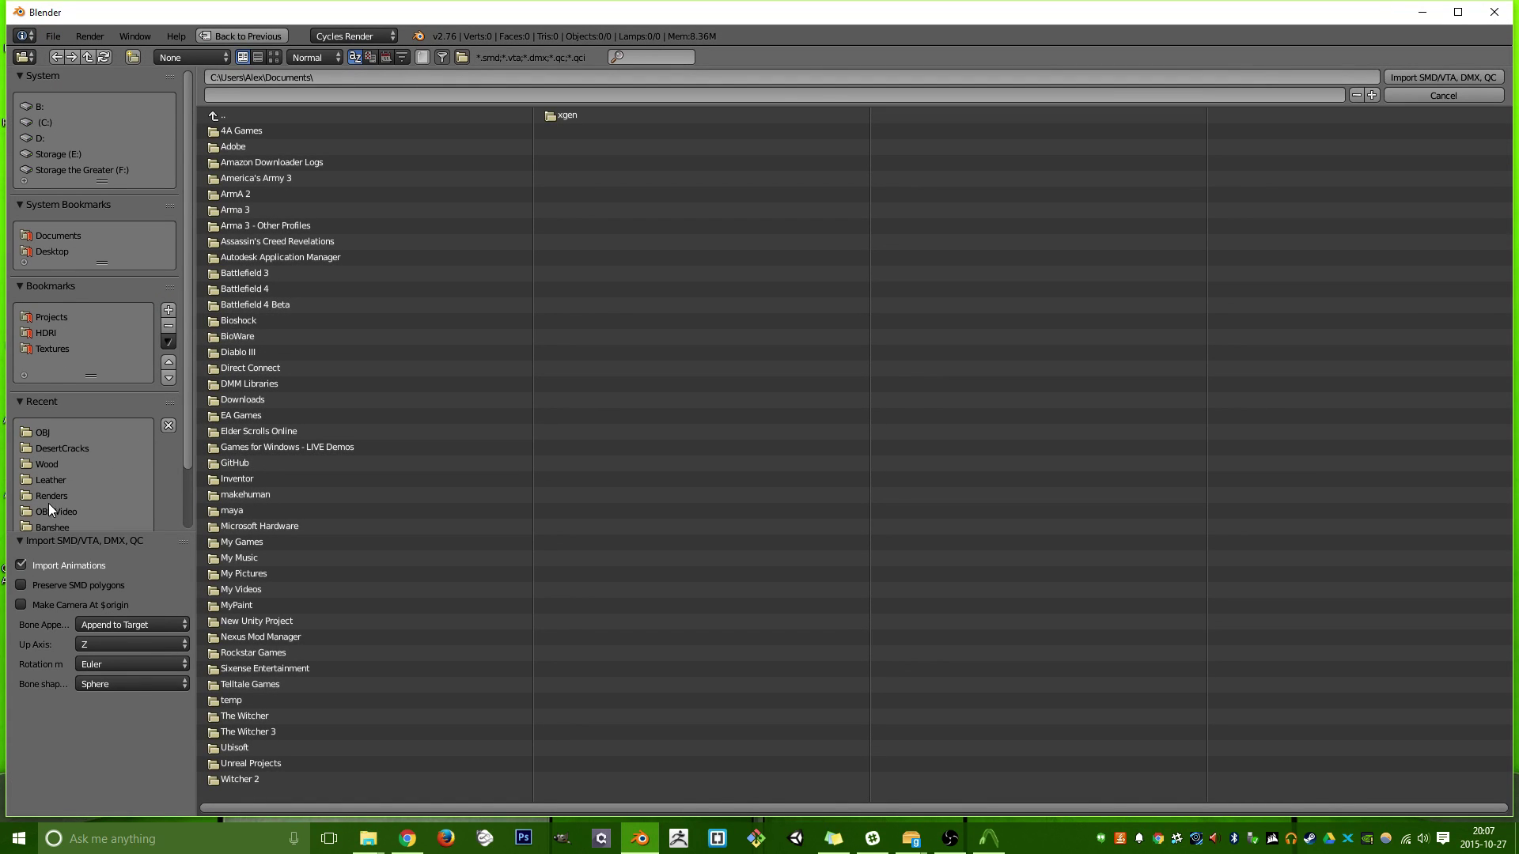
# Browse from Projects to FemaleFrames\models\nikout\warframe\decompiled 0.24 and choose ember.qc.
pyautogui.click(59, 320)
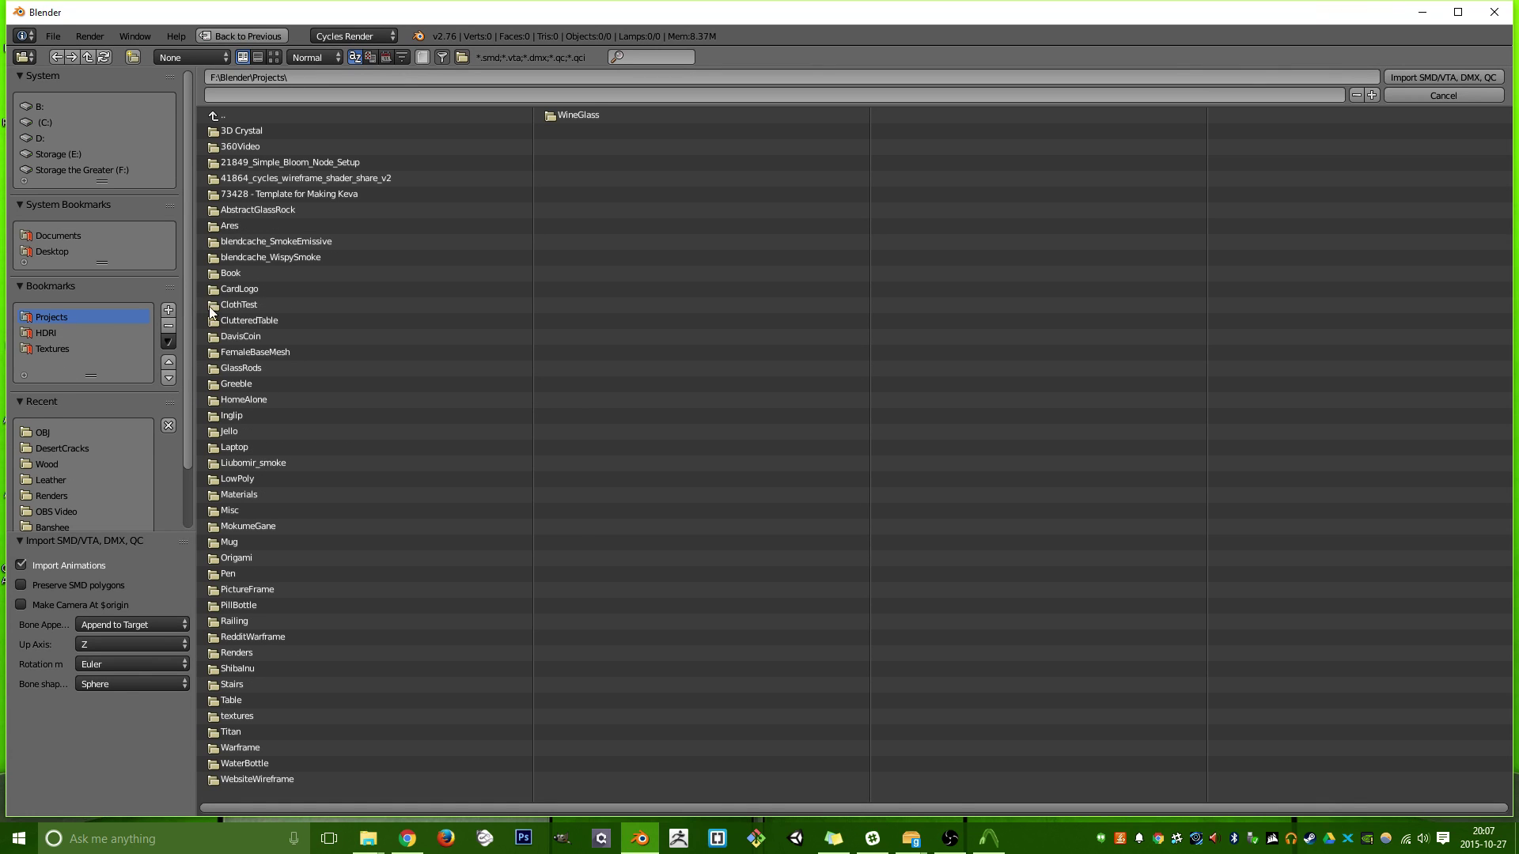
pyautogui.click(245, 750)
pyautogui.click(268, 258)
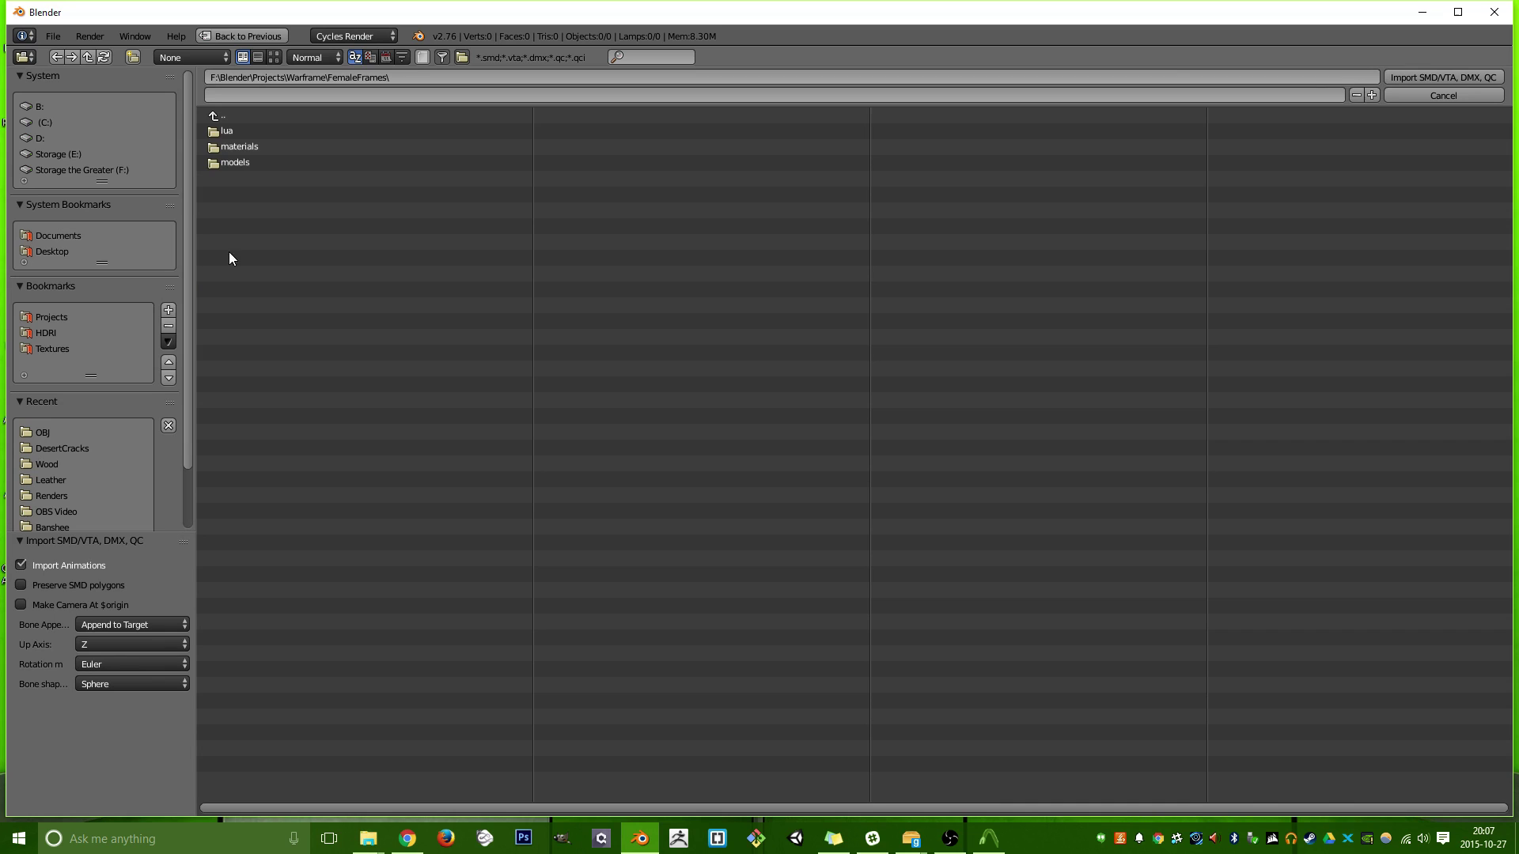
pyautogui.click(218, 163)
pyautogui.click(231, 135)
pyautogui.click(233, 134)
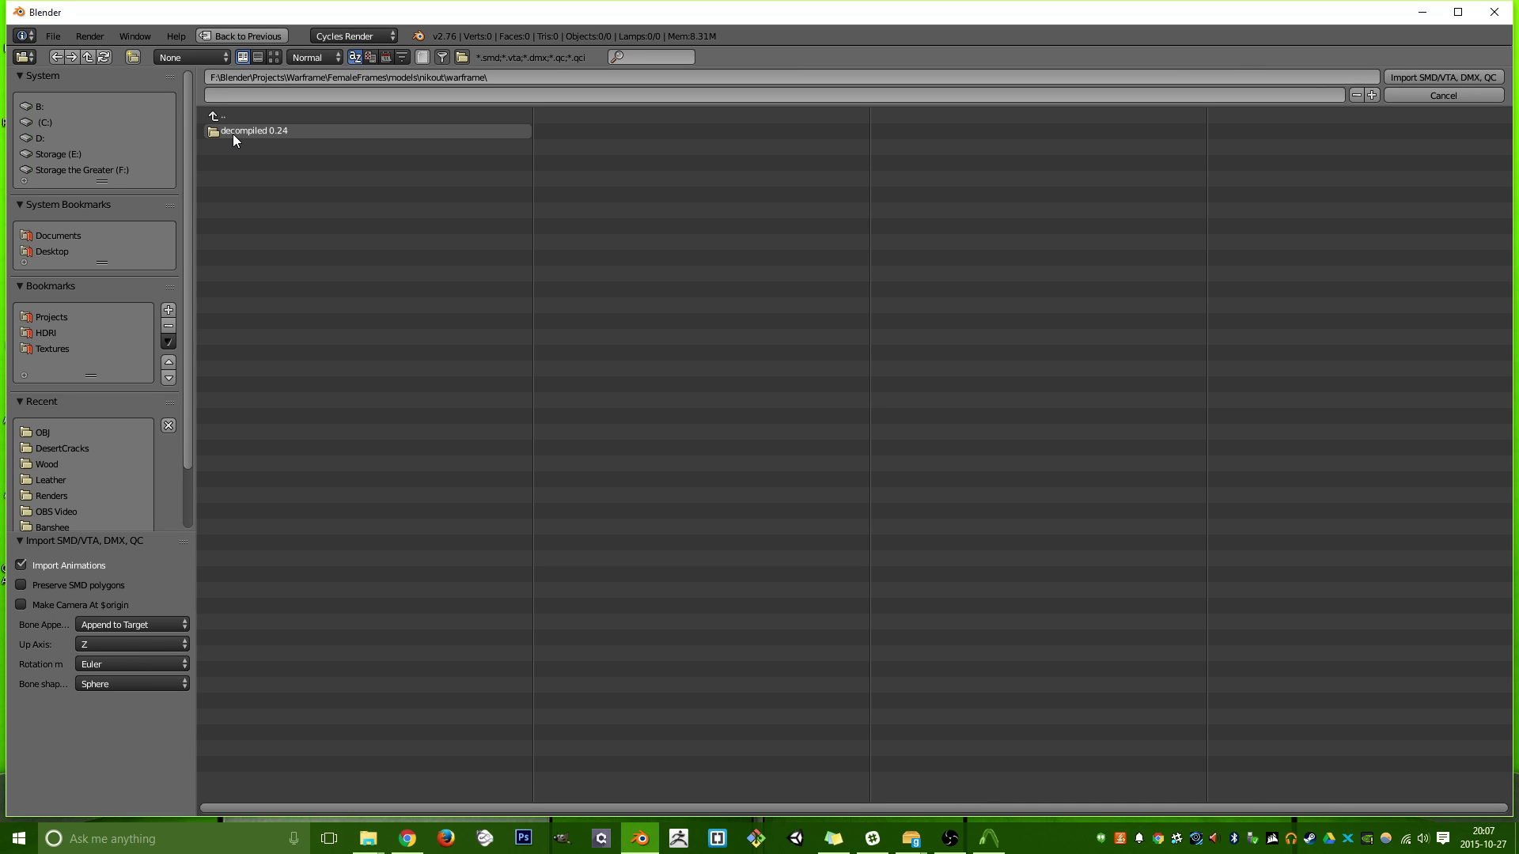
pyautogui.click(292, 128)
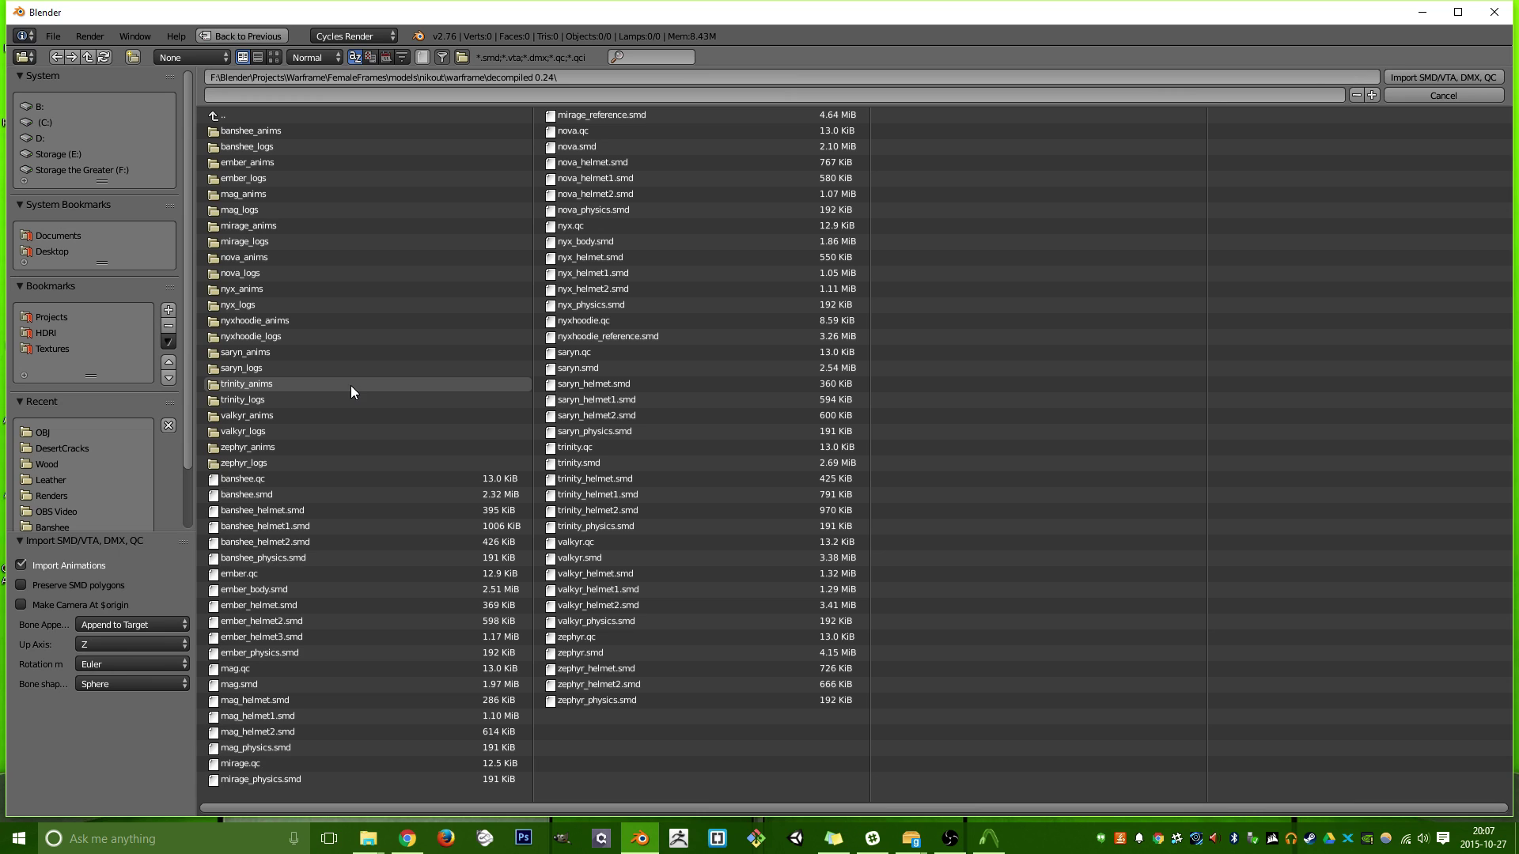
pyautogui.click(306, 587)
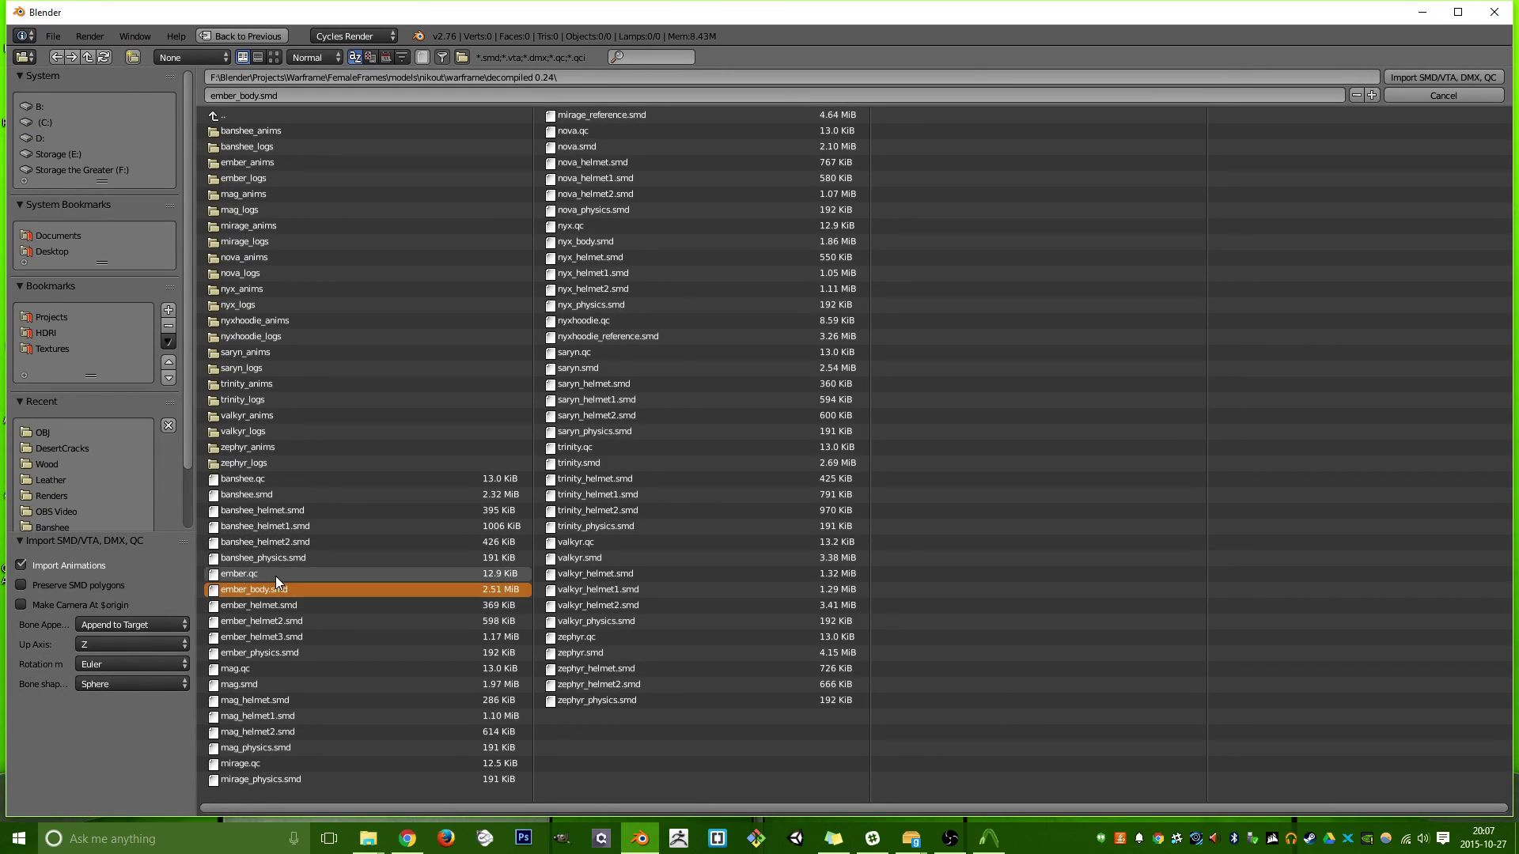
pyautogui.click(274, 575)
pyautogui.click(312, 589)
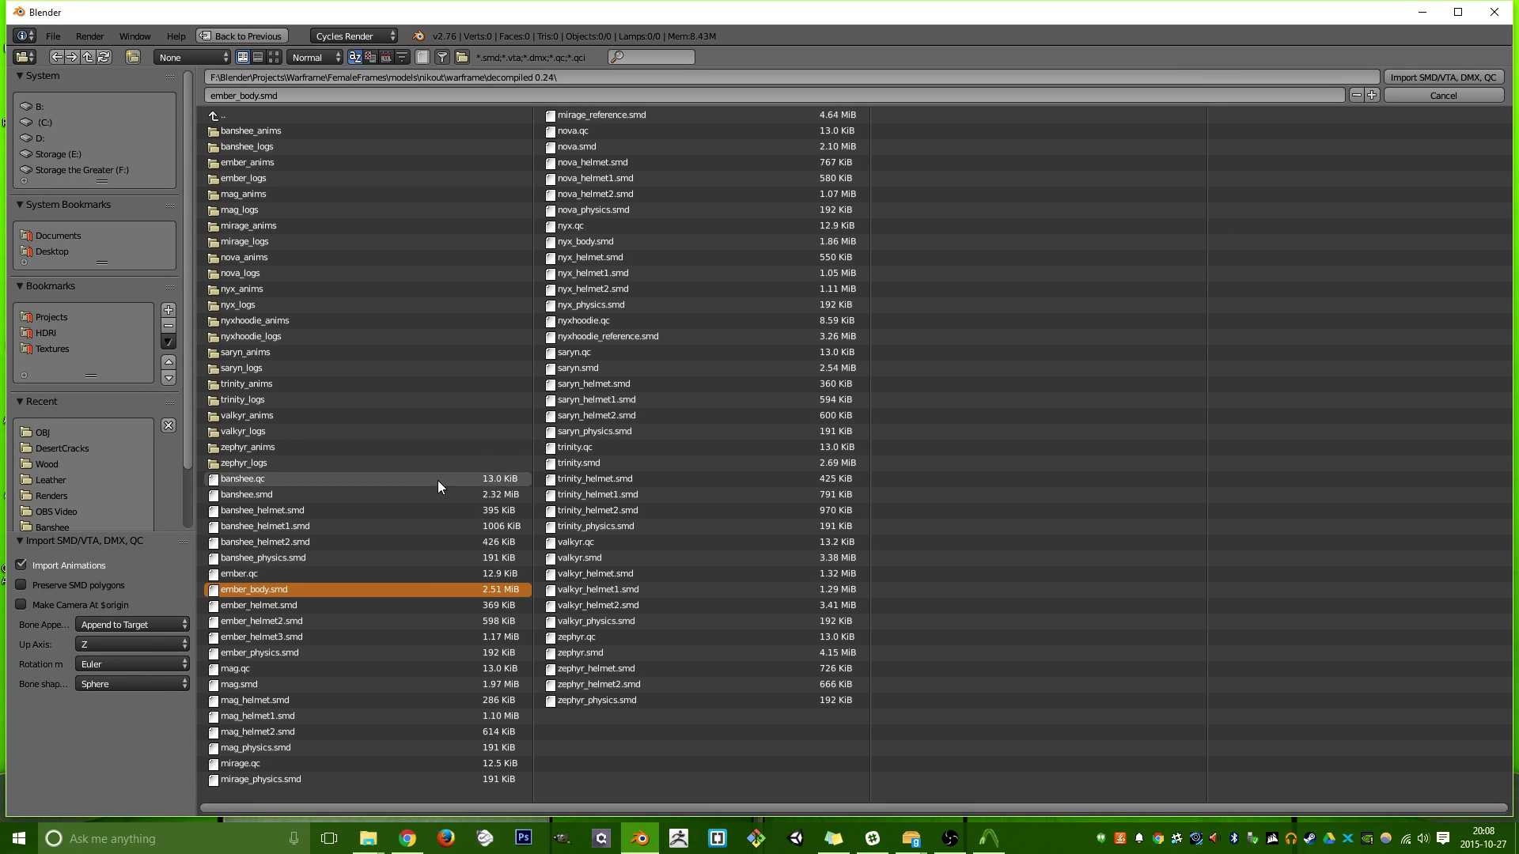
pyautogui.click(277, 575)
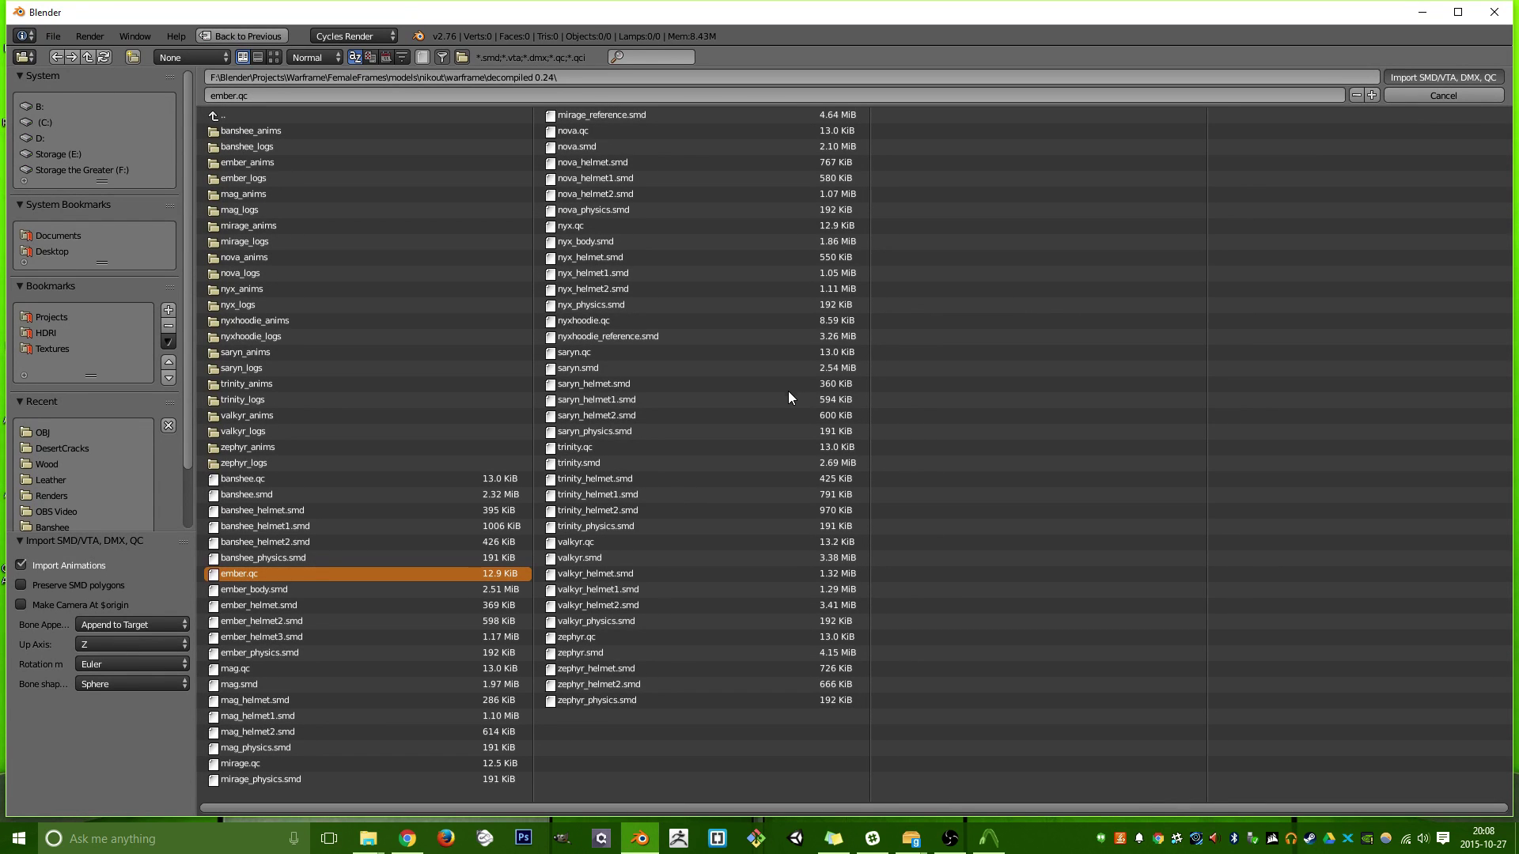
# Import ember.qc and orbit to a three-quarter view of the Ember model.
pyautogui.press('Return')
pyautogui.scroll(-8, 340, 538)
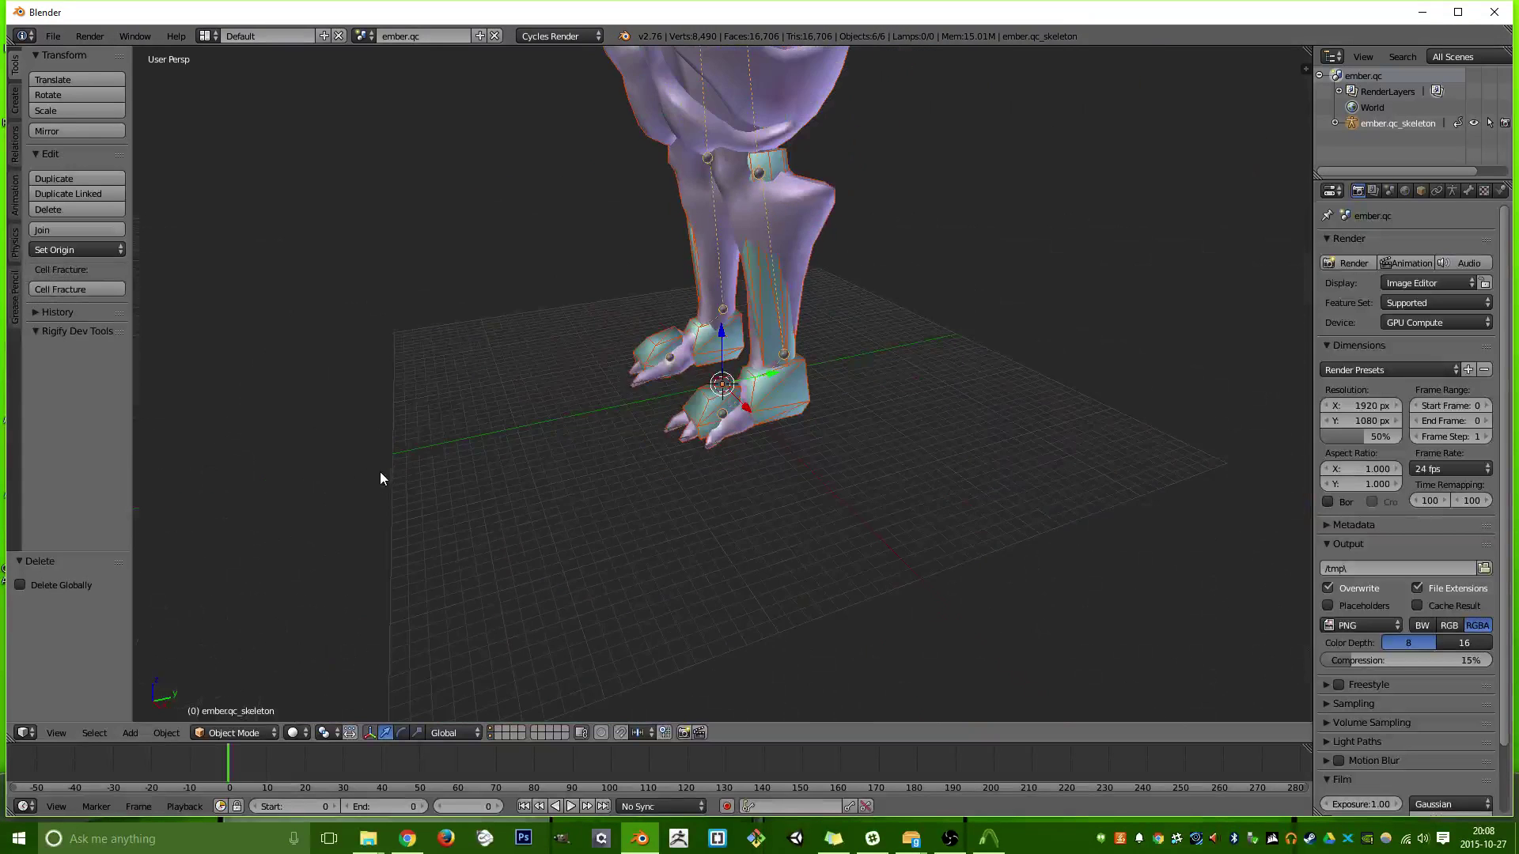
pyautogui.moveTo(560, 271); pyautogui.dragTo(625, 269, button='middle')
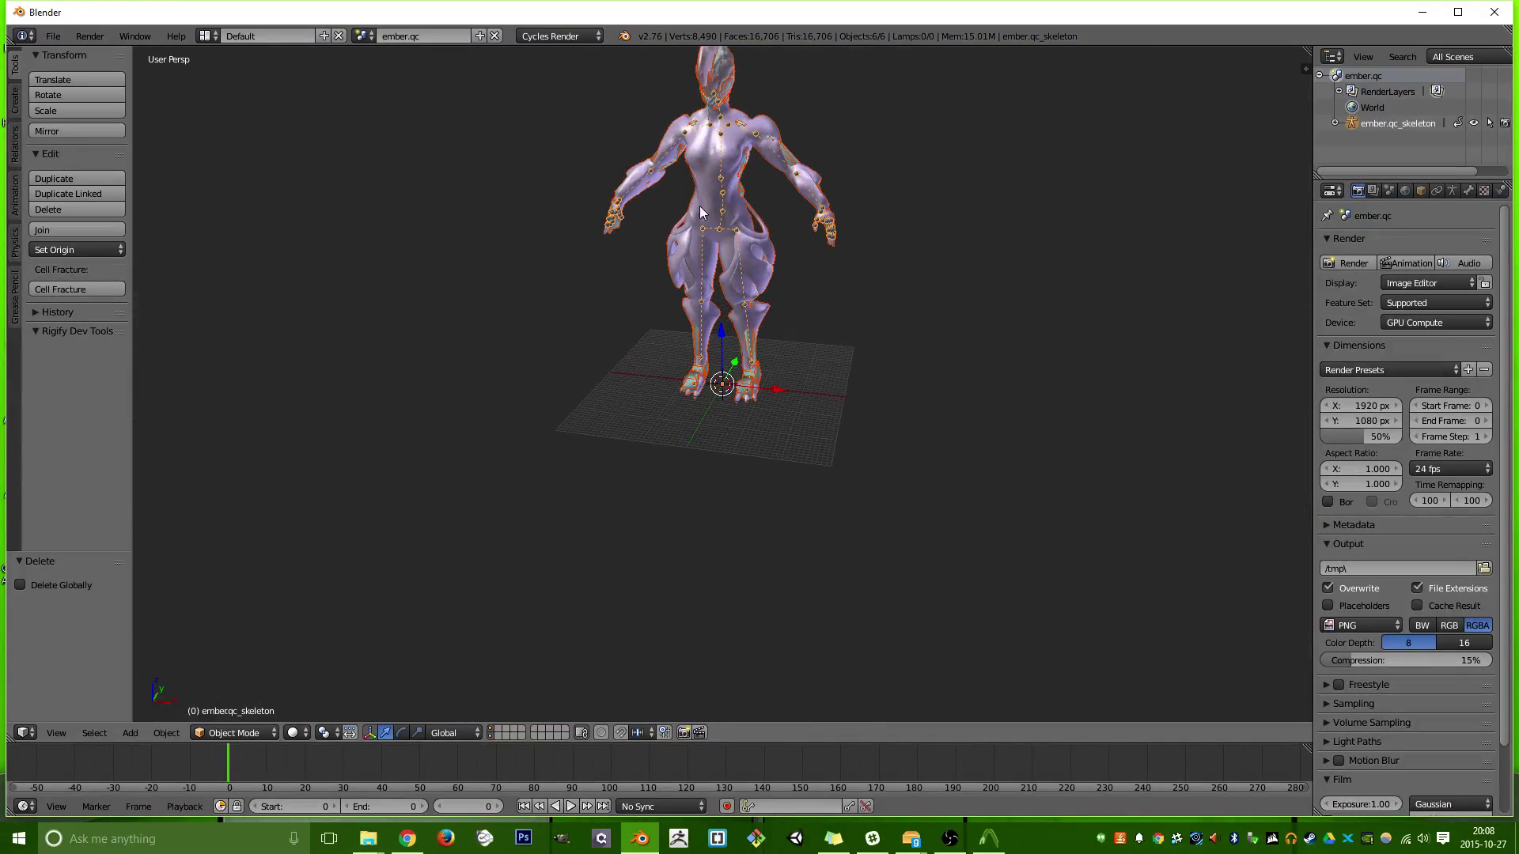
pyautogui.moveTo(776, 170); pyautogui.dragTo(776, 439, button='middle')
pyautogui.scroll(8, 783, 482)
pyautogui.scroll(-7, 790, 529)
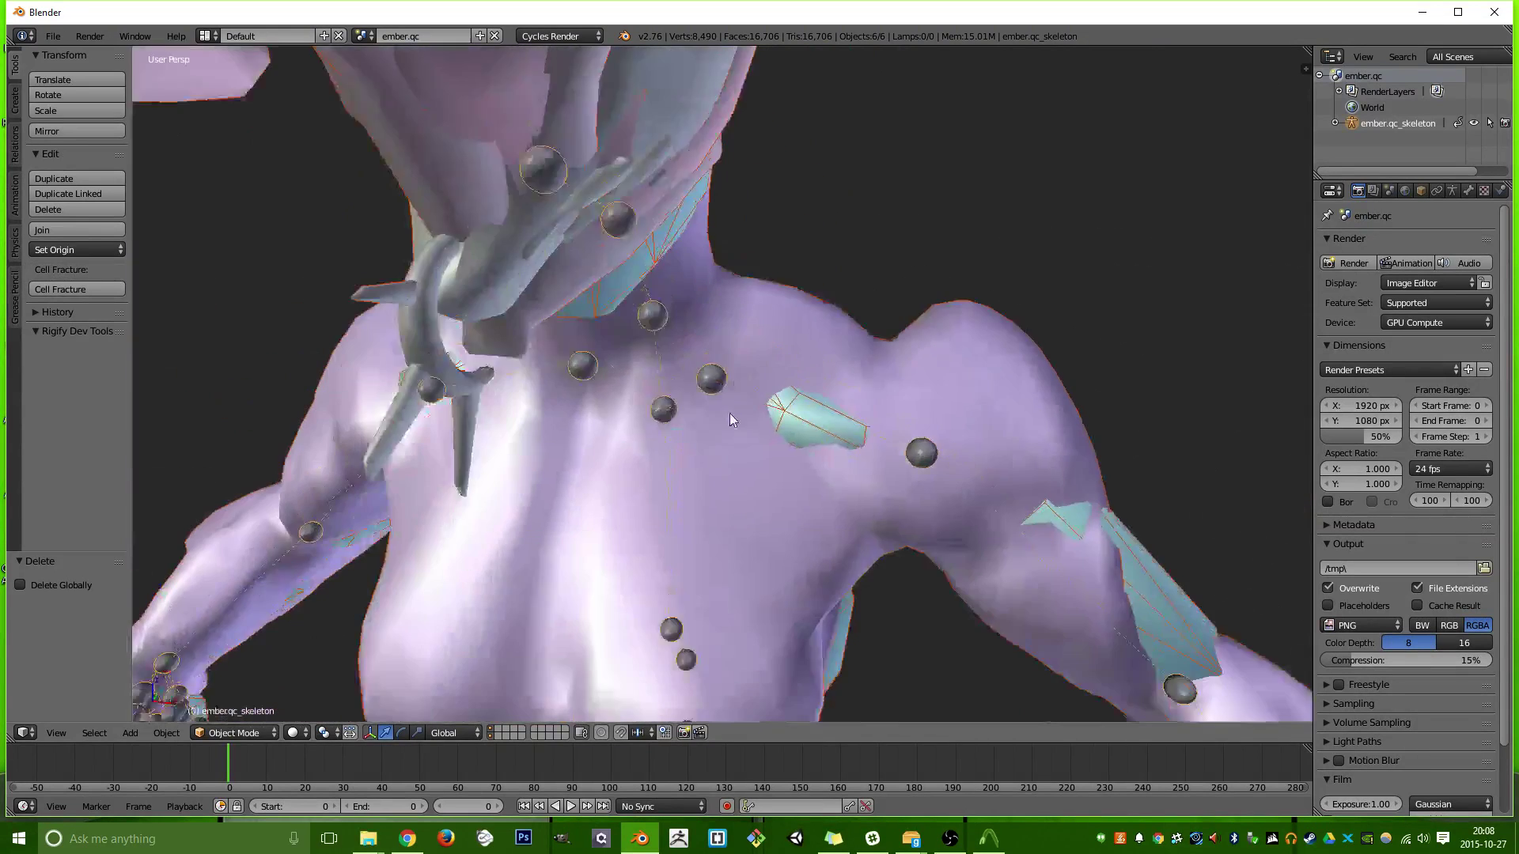
pyautogui.scroll(2, 738, 383)
pyautogui.moveTo(714, 382); pyautogui.dragTo(605, 514, button='middle')
pyautogui.scroll(-3, 606, 514)
# Slide ember_physics, ember_helmet3 and the head helmet along Y away from the body.
pyautogui.rightClick(603, 520)
pyautogui.rightClick(676, 662)
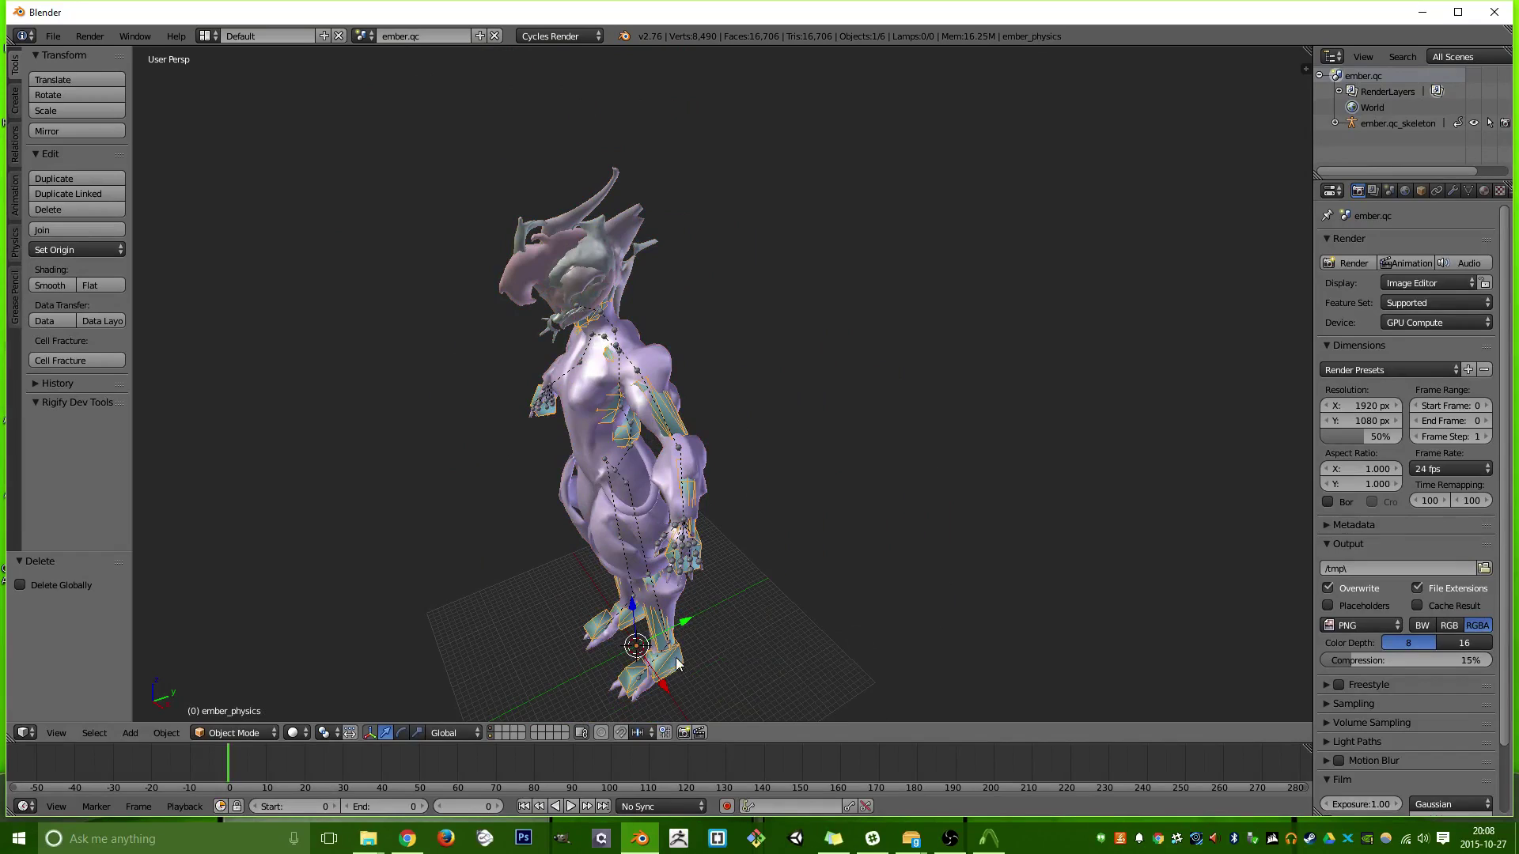
pyautogui.moveTo(691, 624); pyautogui.dragTo(826, 557)
pyautogui.moveTo(827, 557); pyautogui.dragTo(905, 259, button='middle')
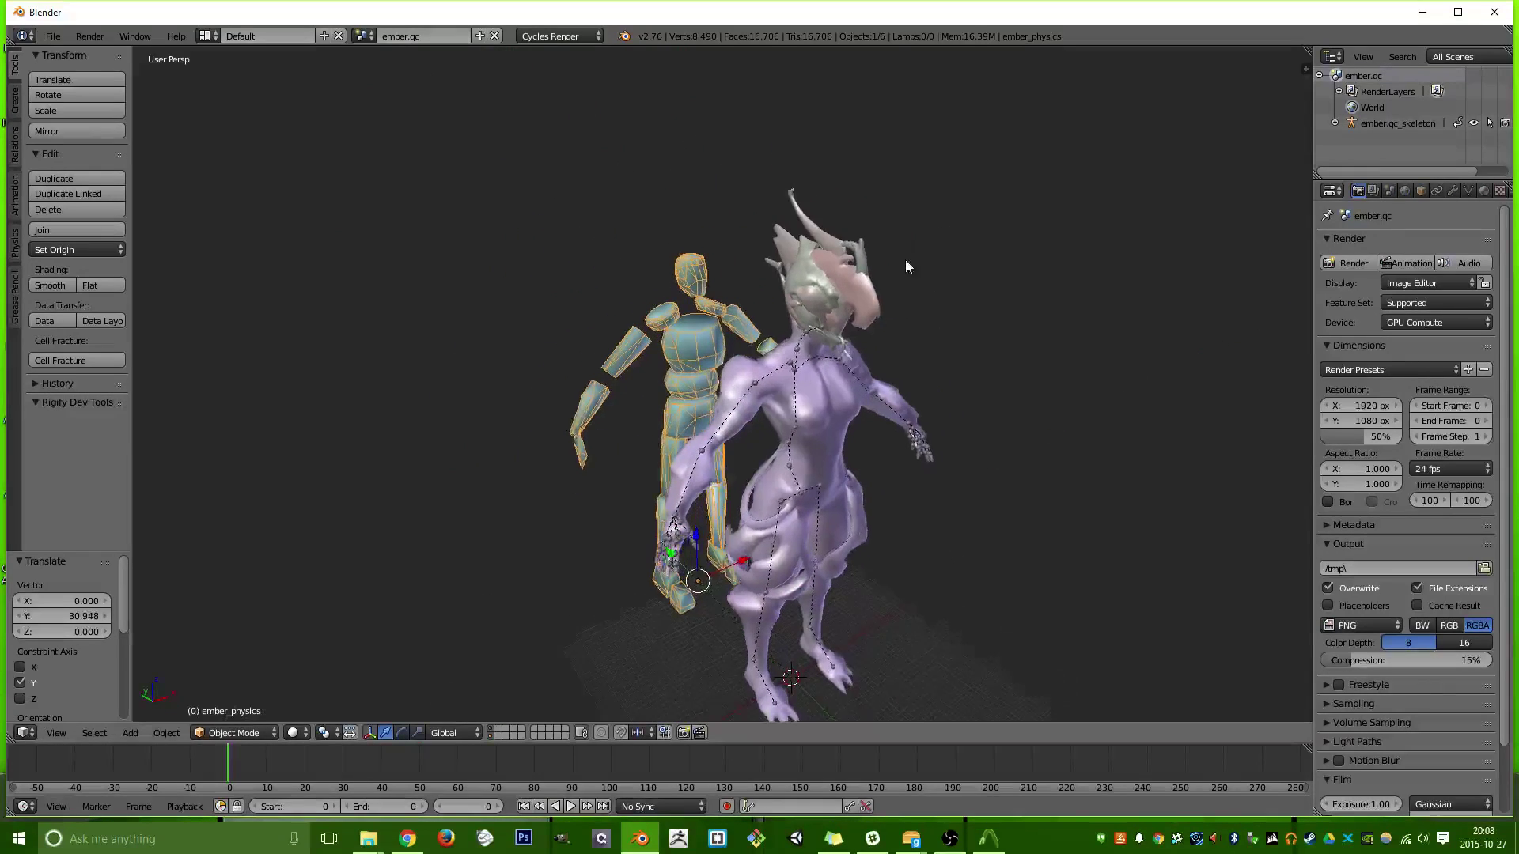
pyautogui.scroll(3, 786, 326)
pyautogui.moveTo(787, 326); pyautogui.dragTo(532, 409, button='middle')
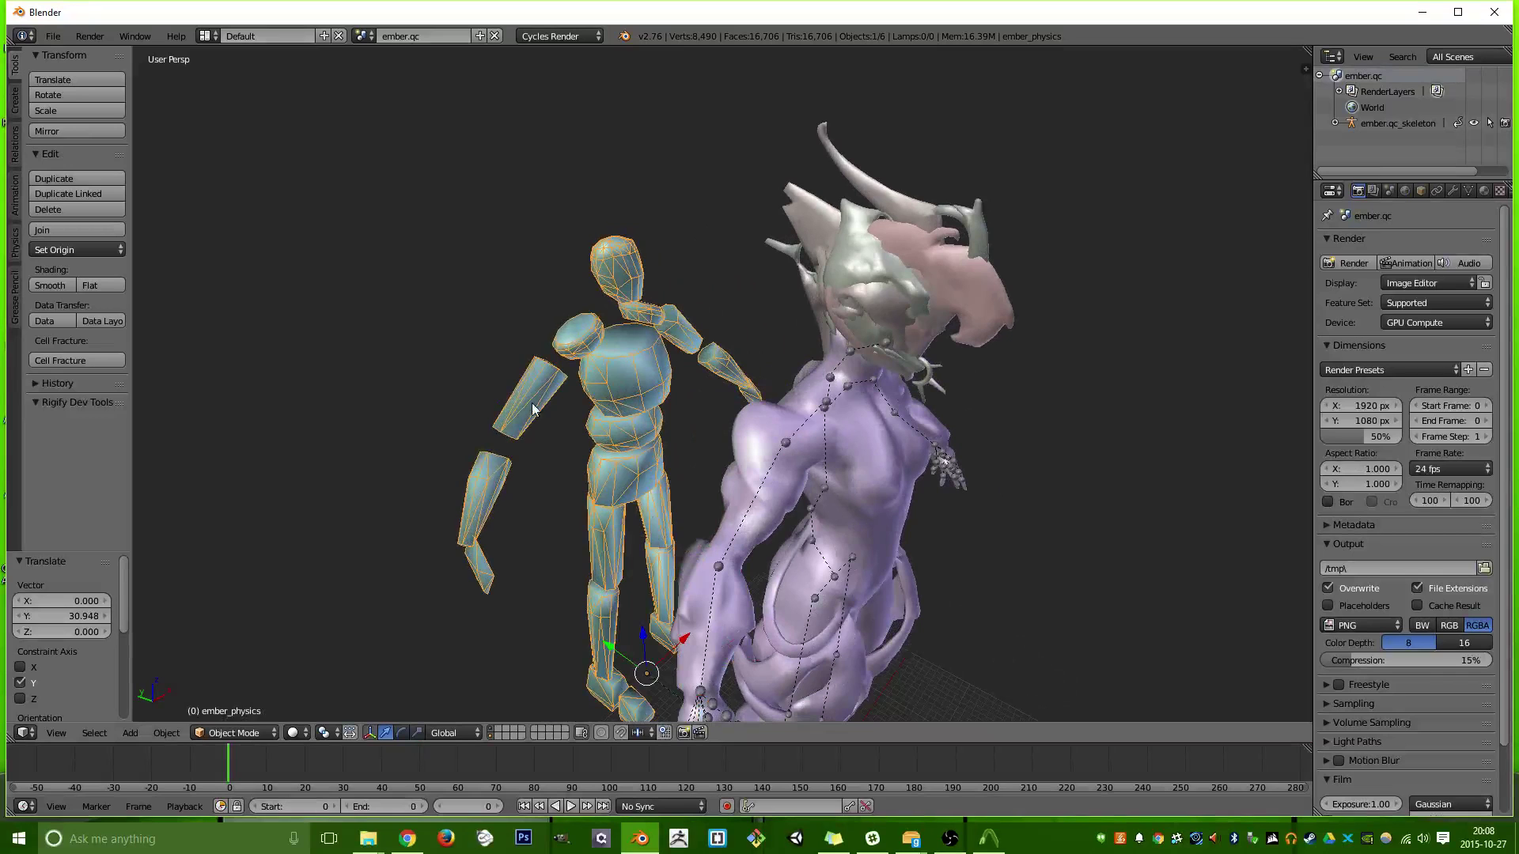
pyautogui.rightClick(852, 275)
pyautogui.scroll(-4, 873, 351)
pyautogui.moveTo(740, 582); pyautogui.dragTo(796, 408)
pyautogui.rightClick(809, 347)
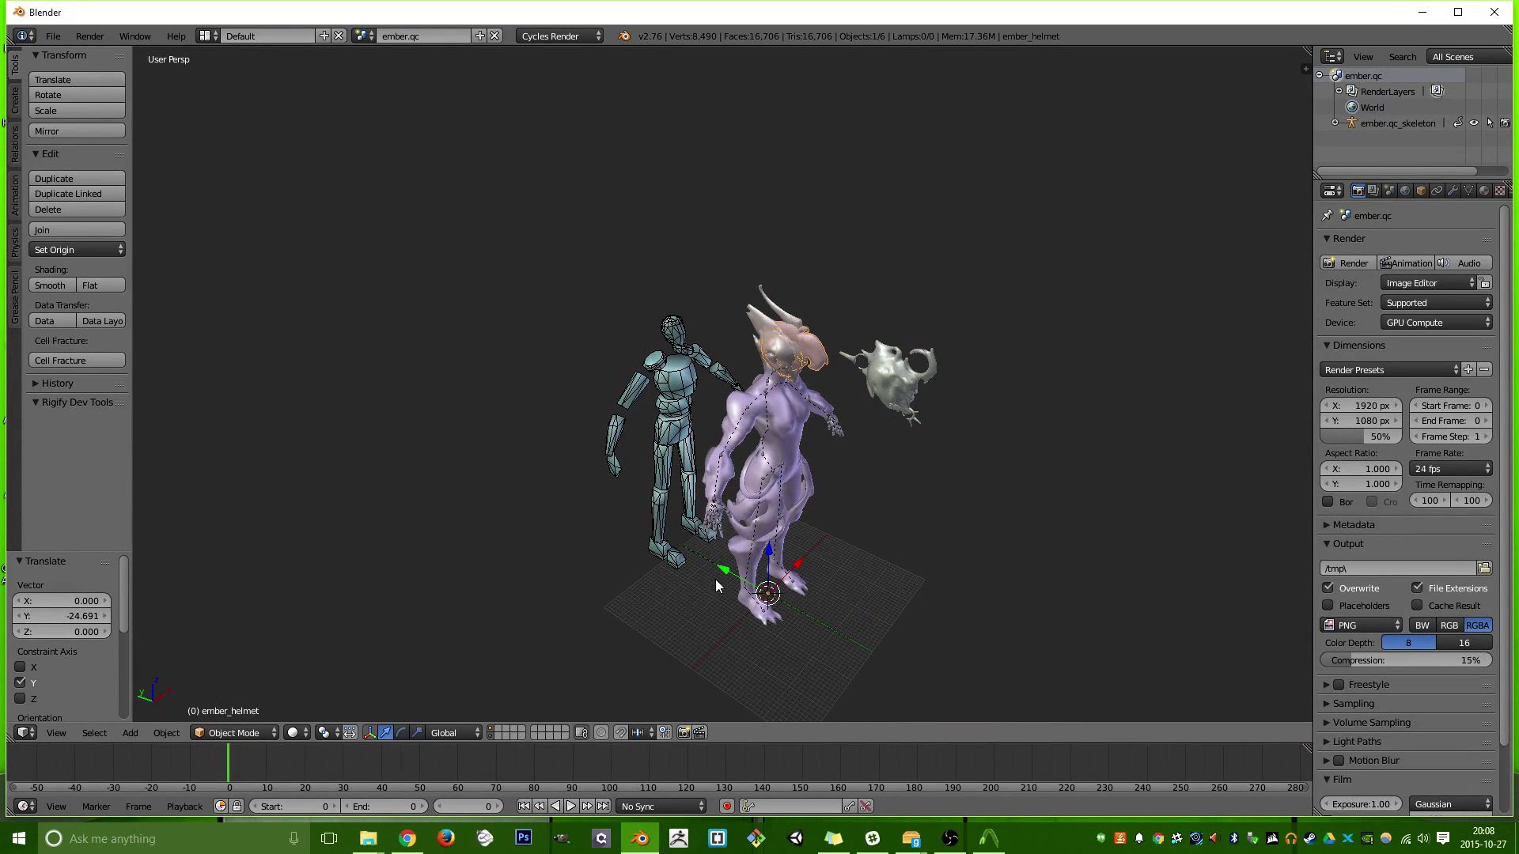
pyautogui.moveTo(715, 585); pyautogui.dragTo(902, 617)
pyautogui.moveTo(898, 477); pyautogui.dragTo(612, 512, button='middle')
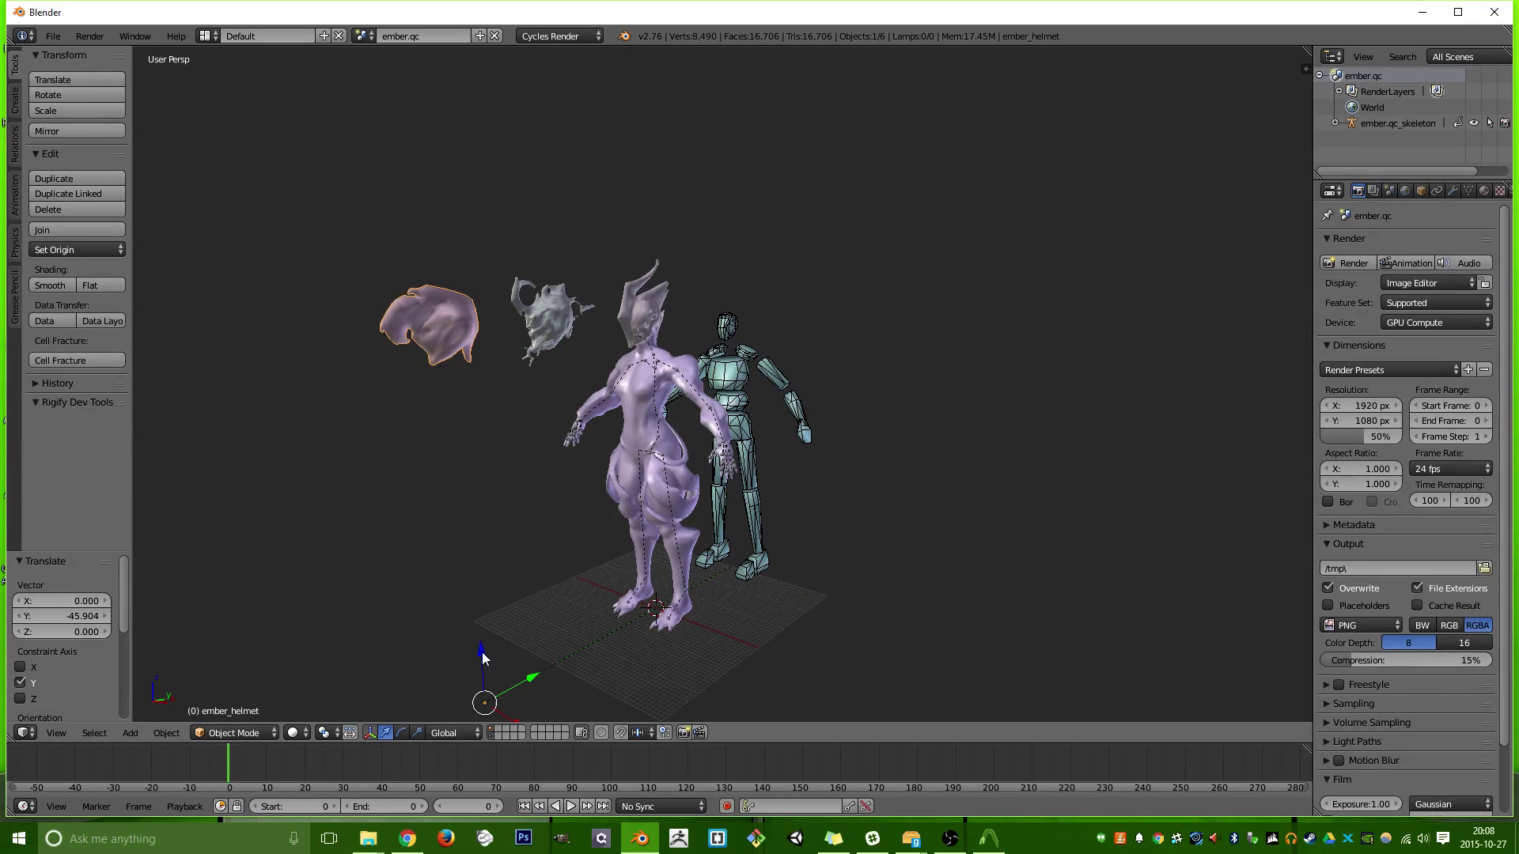
# Switch to an empty layer and import ember_body.smd, then view the layers again.
pyautogui.click(497, 729)
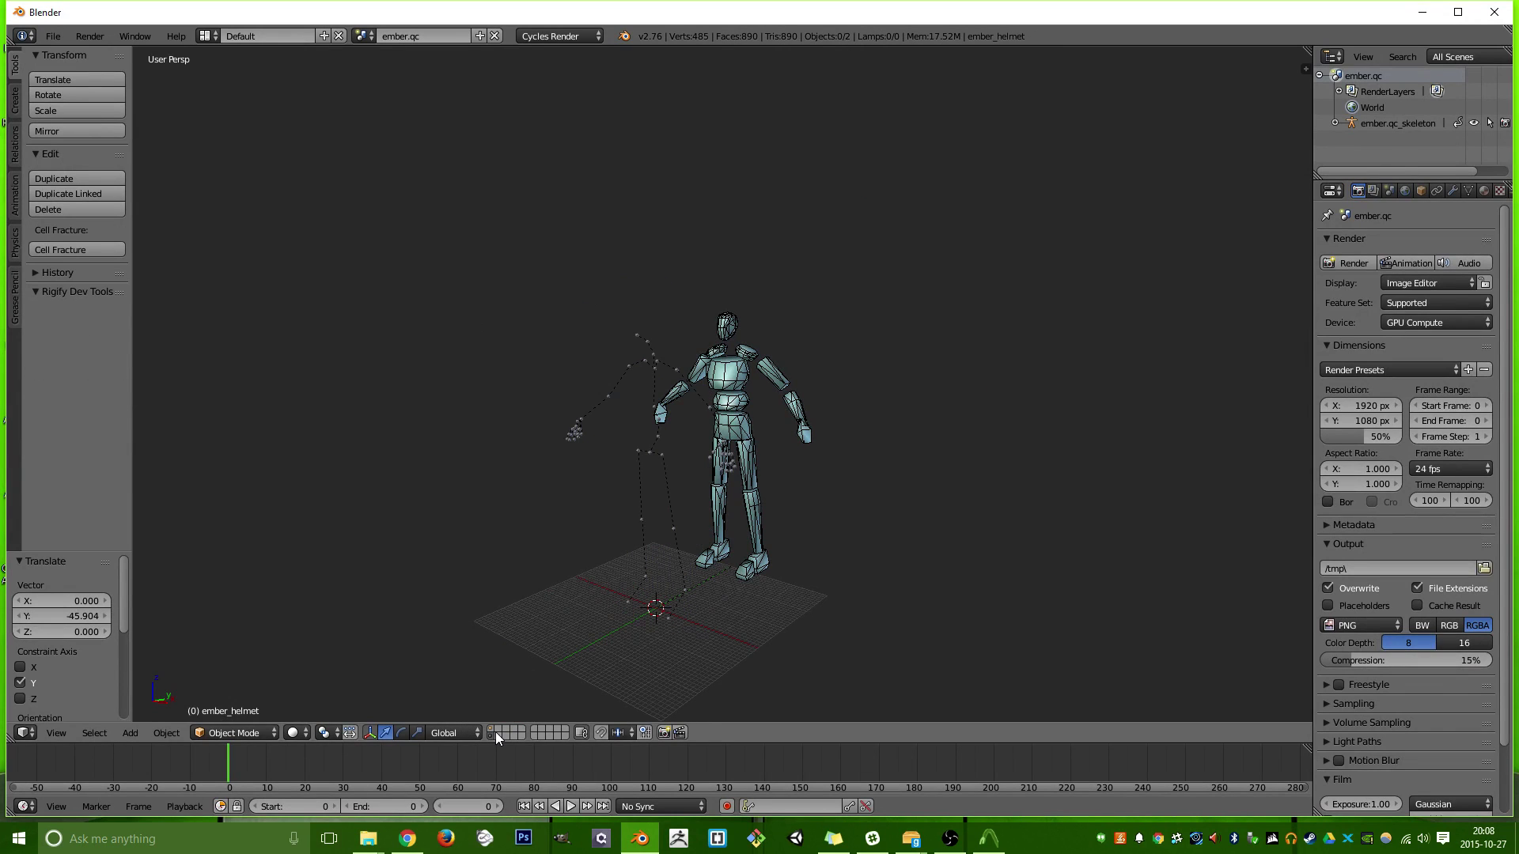
pyautogui.click(494, 735)
pyautogui.click(500, 736)
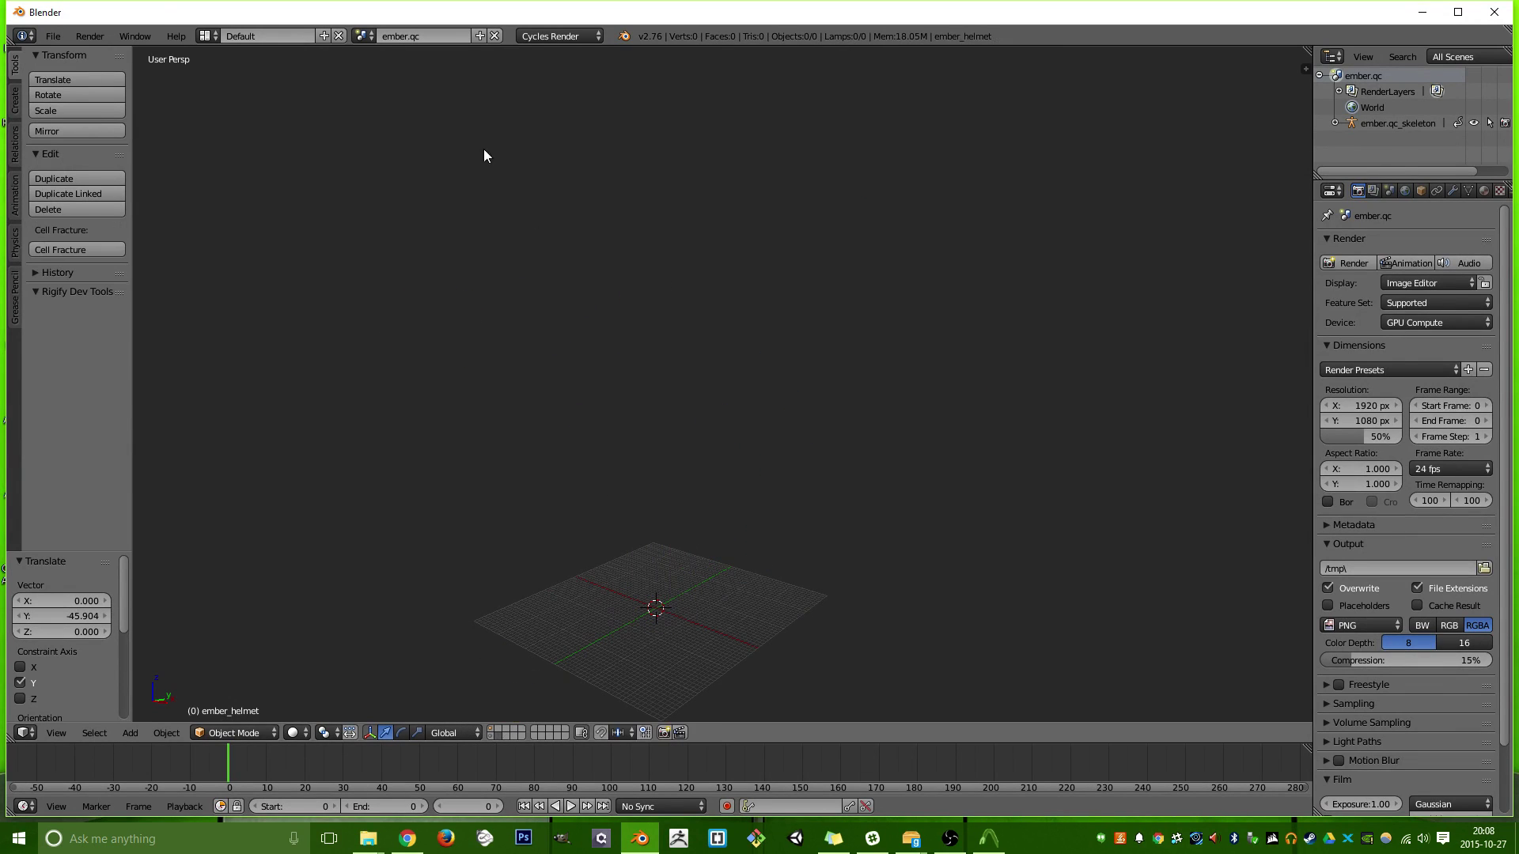
pyautogui.click(53, 35)
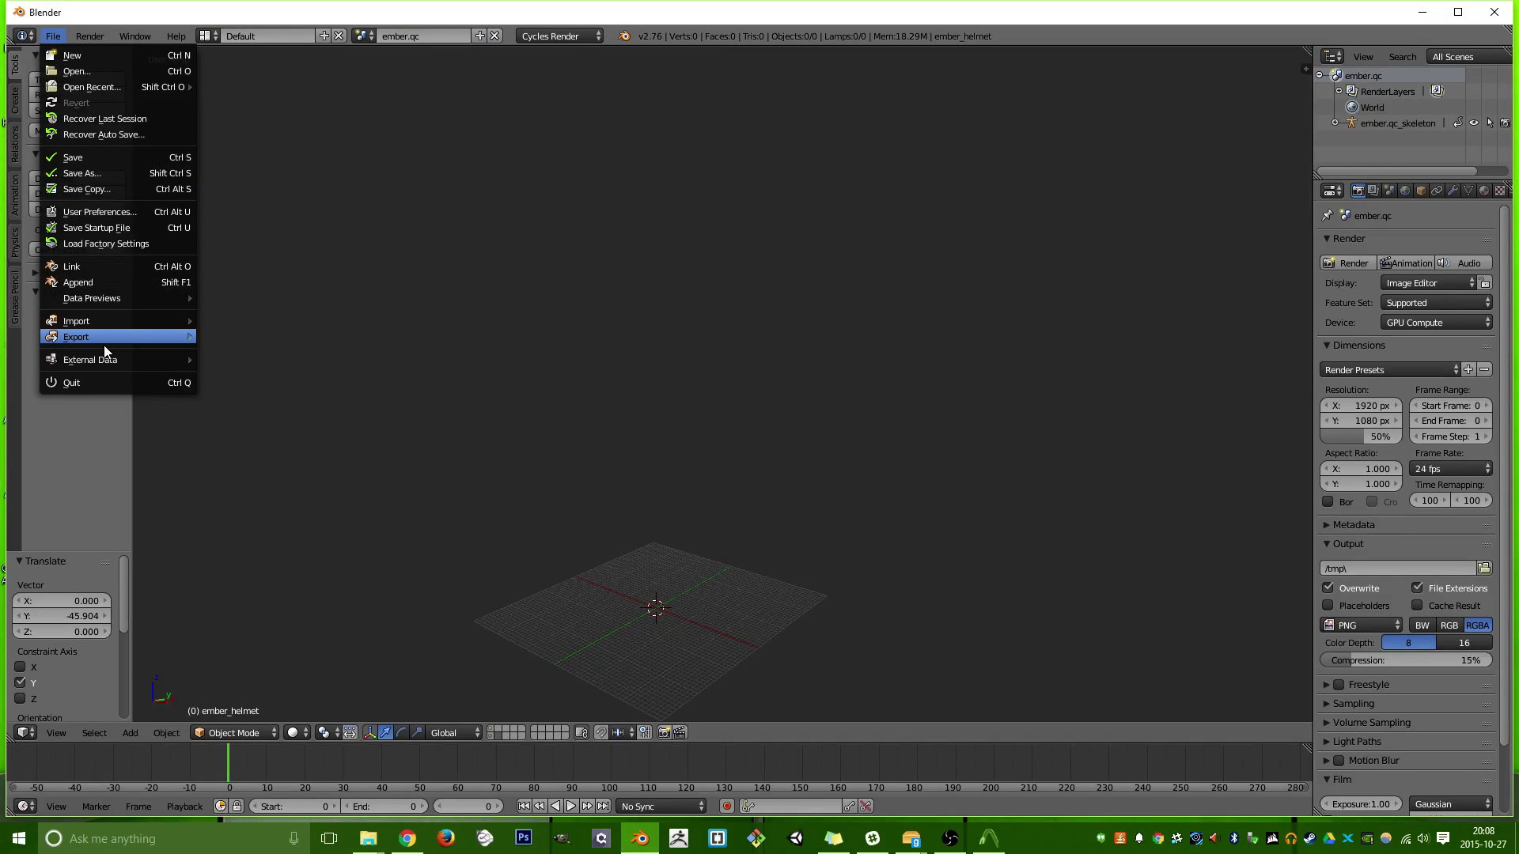
pyautogui.moveTo(126, 324)
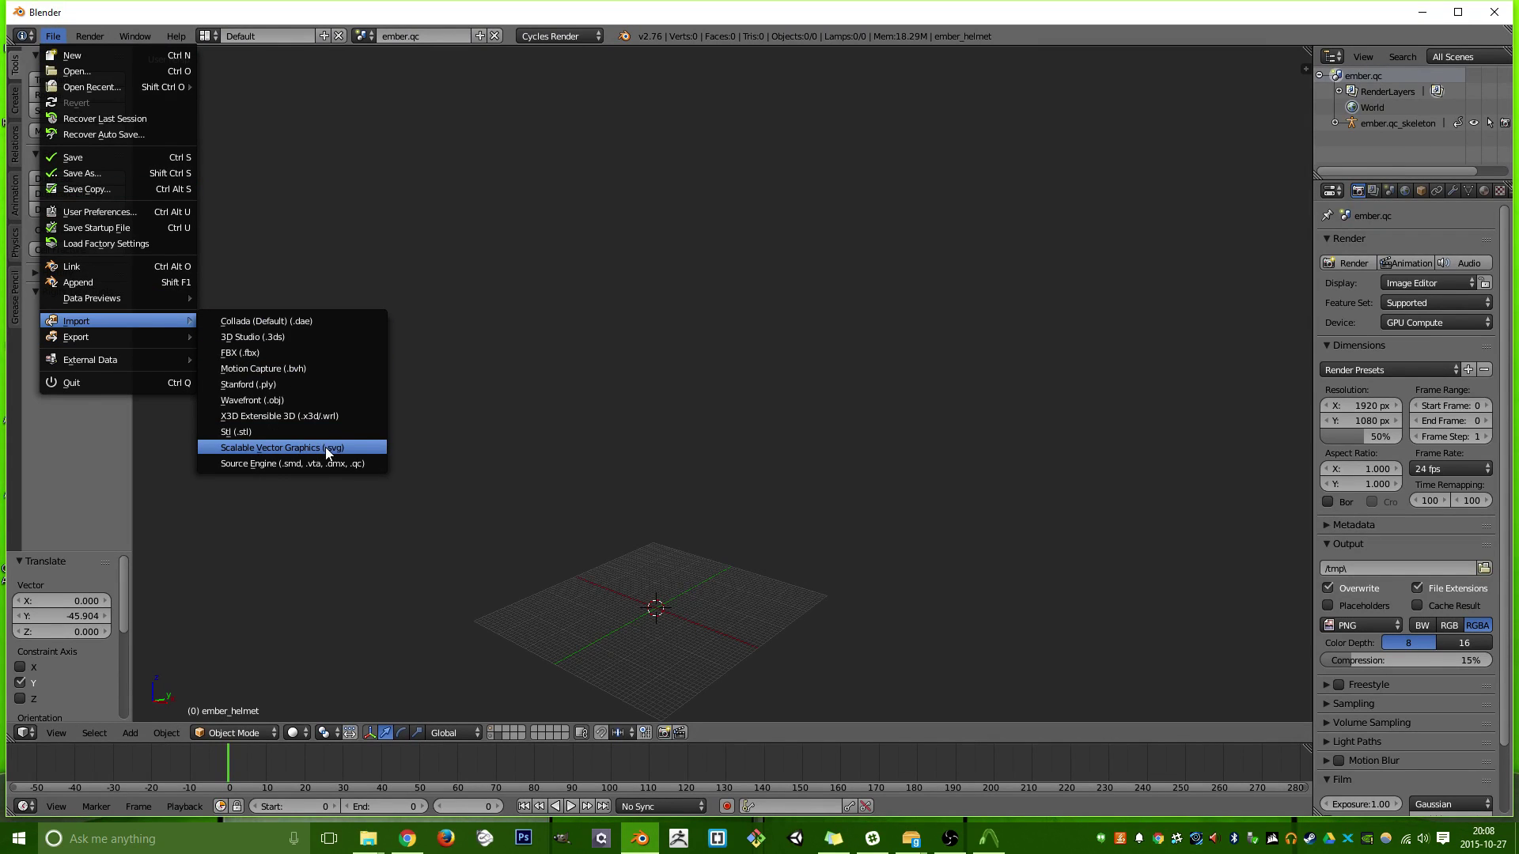
pyautogui.click(338, 463)
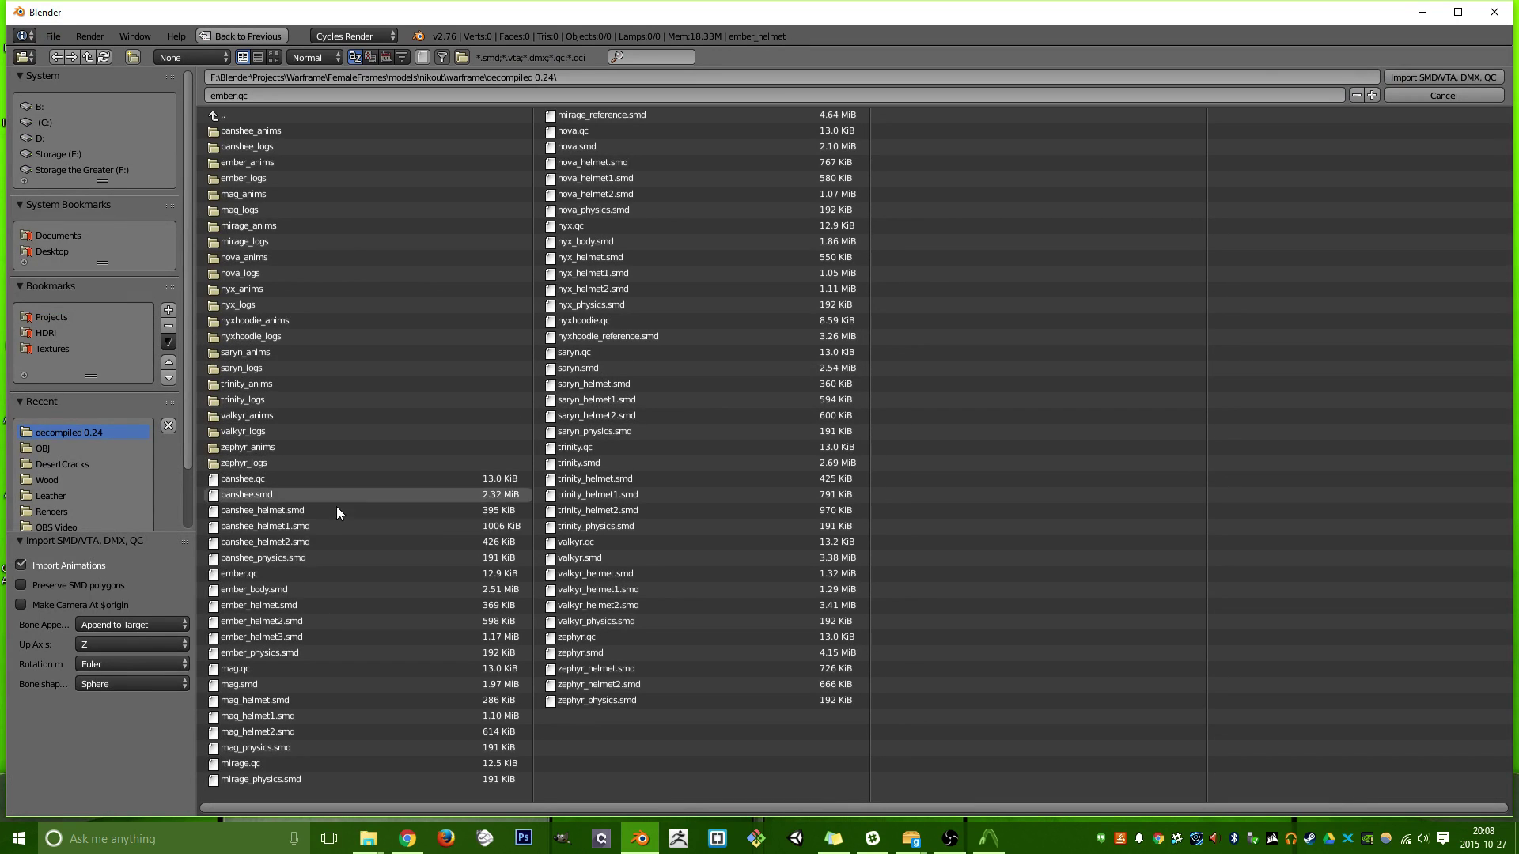
pyautogui.click(309, 592)
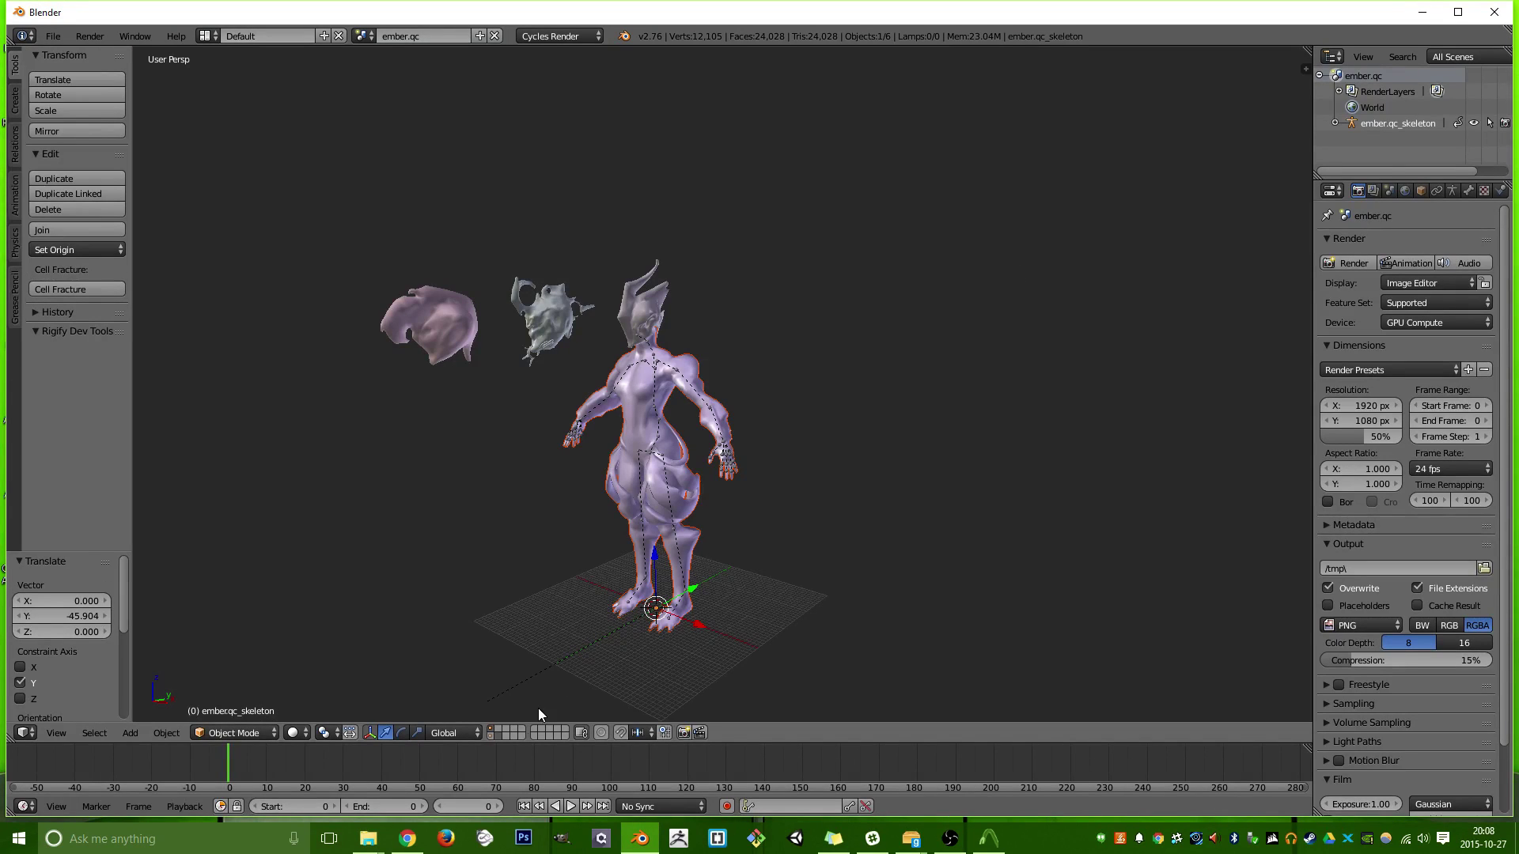
pyautogui.click(497, 737)
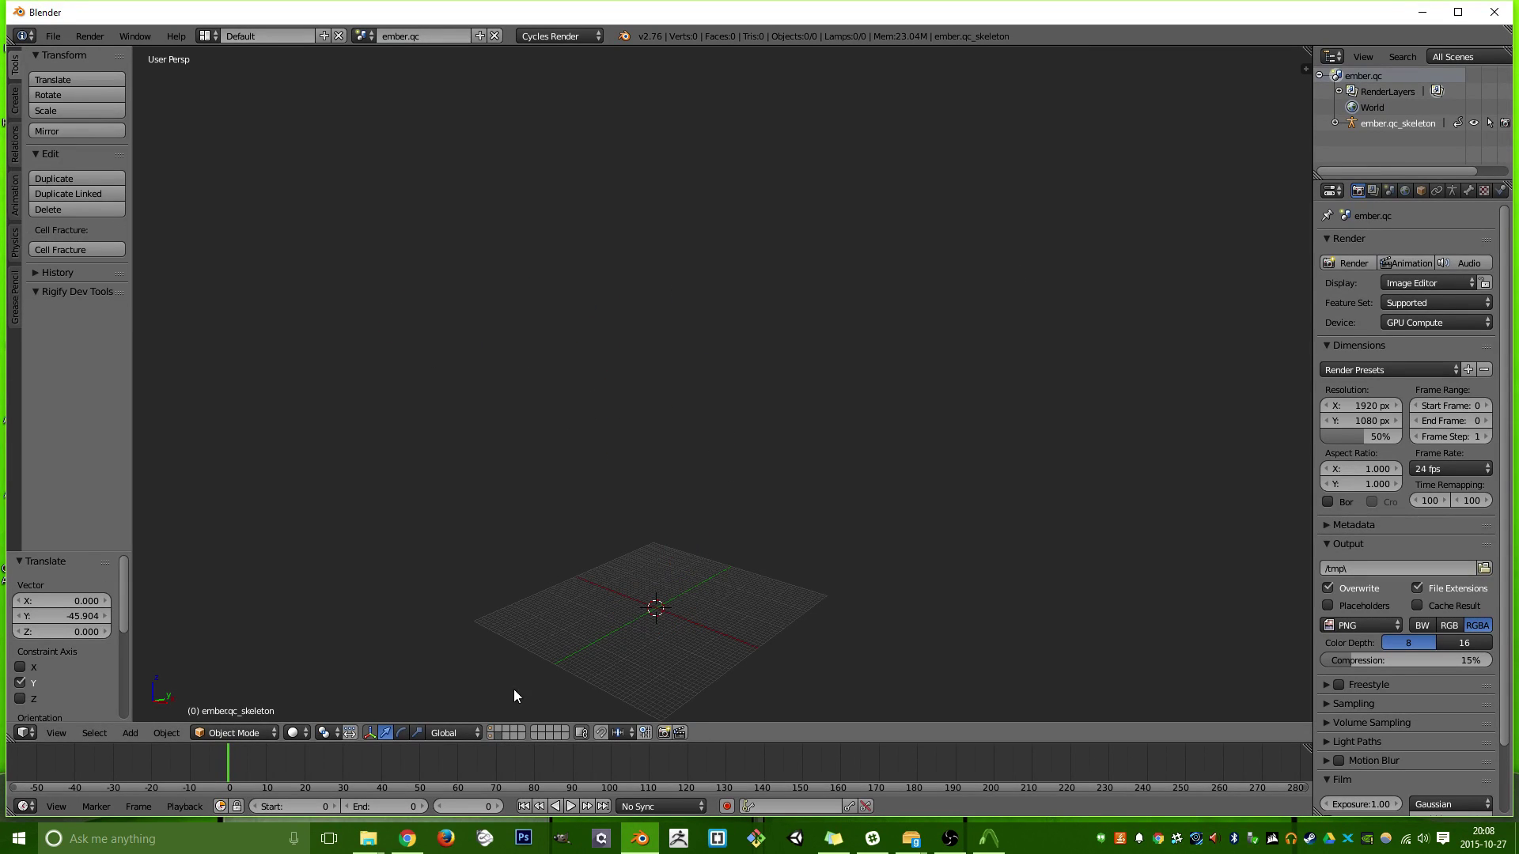
pyautogui.click(492, 734)
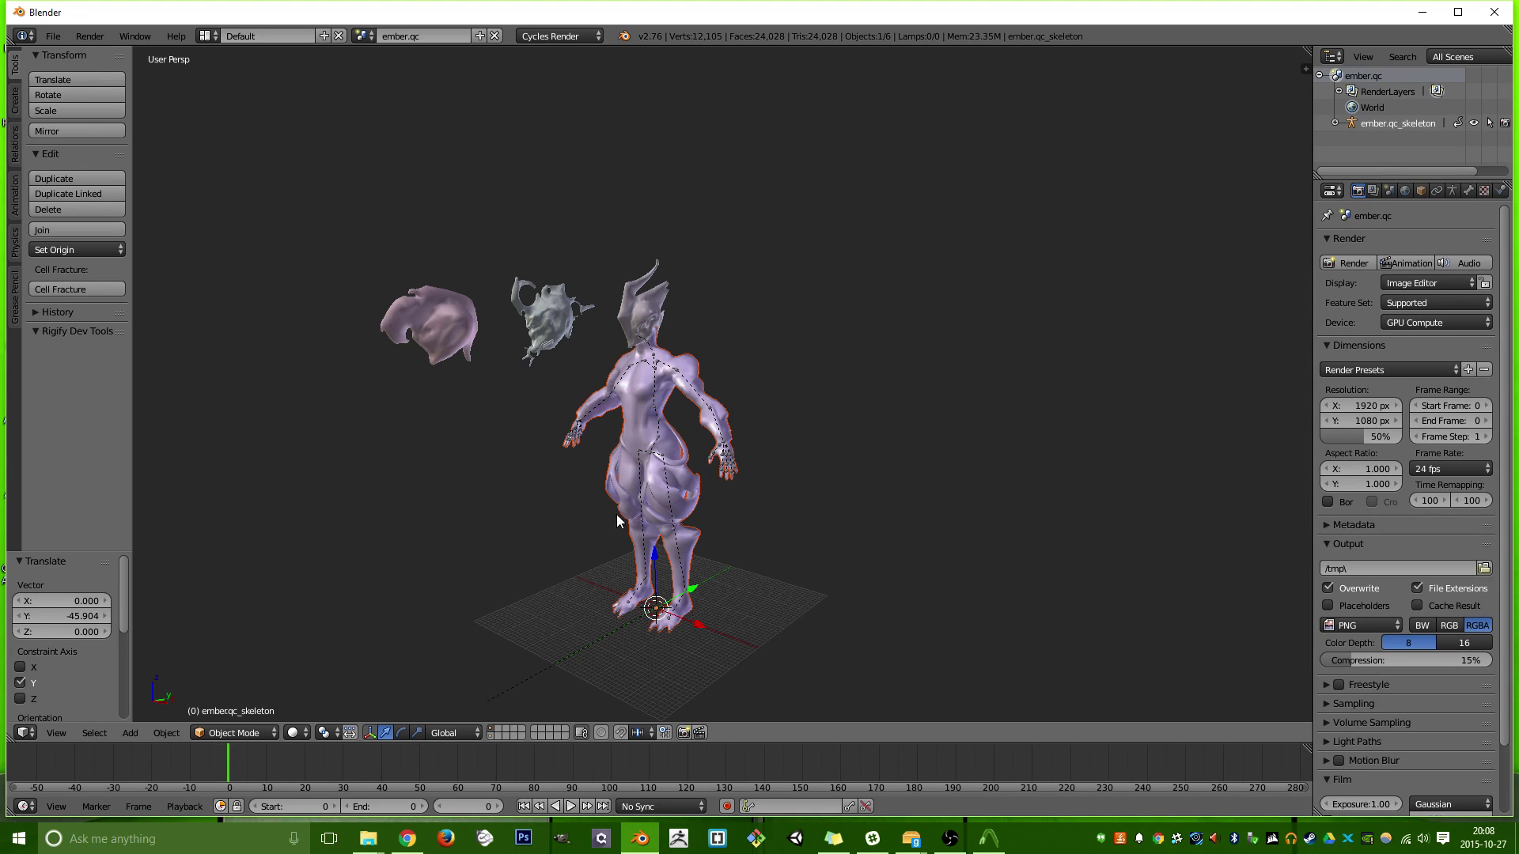
# Start a new file and delete the default cube, camera and lamp.
pyautogui.click(53, 36)
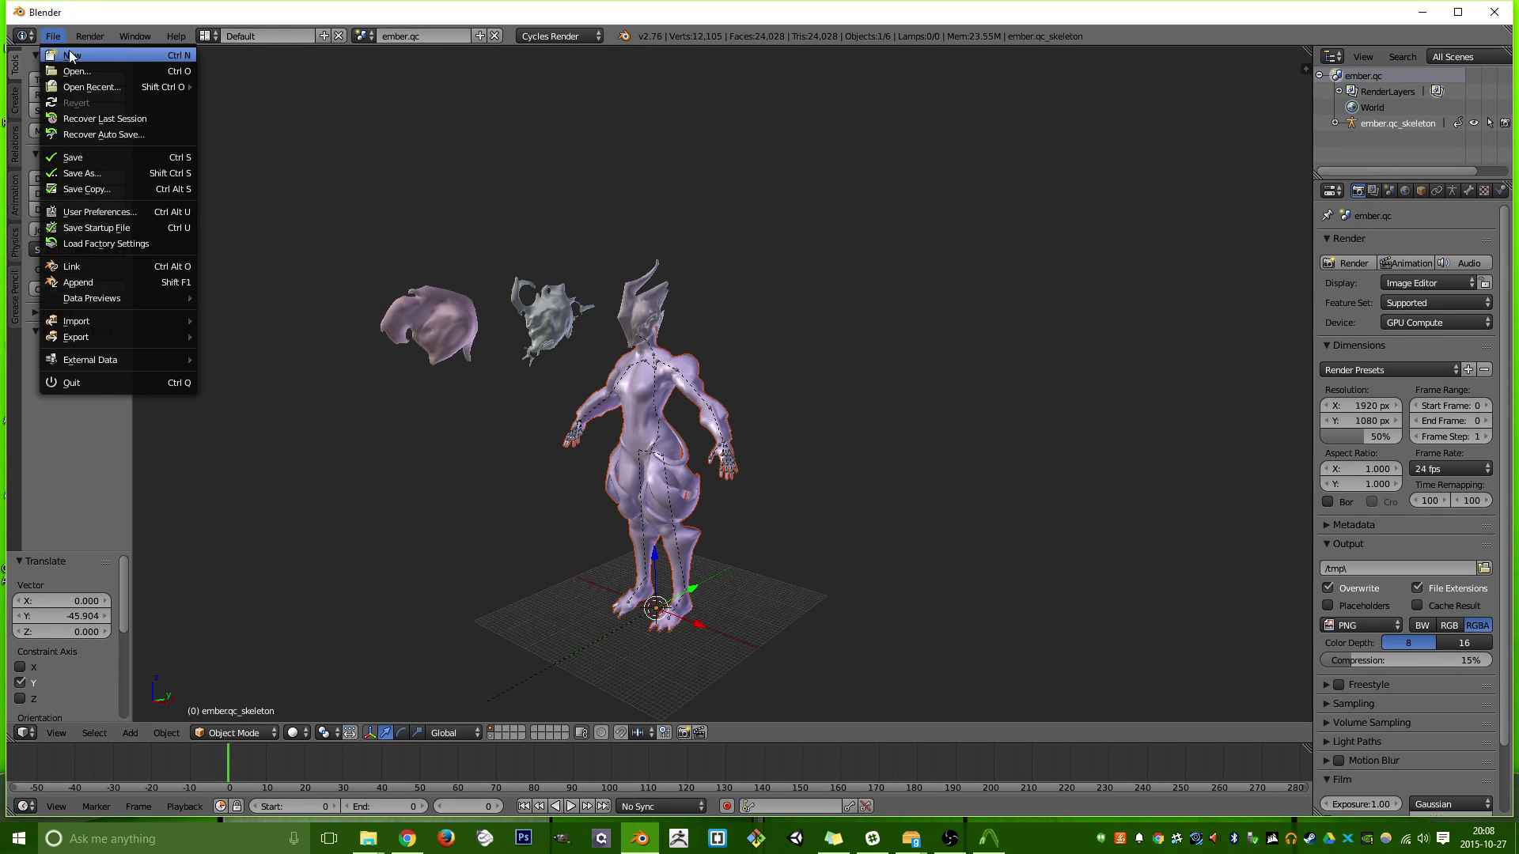
pyautogui.click(75, 58)
pyautogui.click(77, 68)
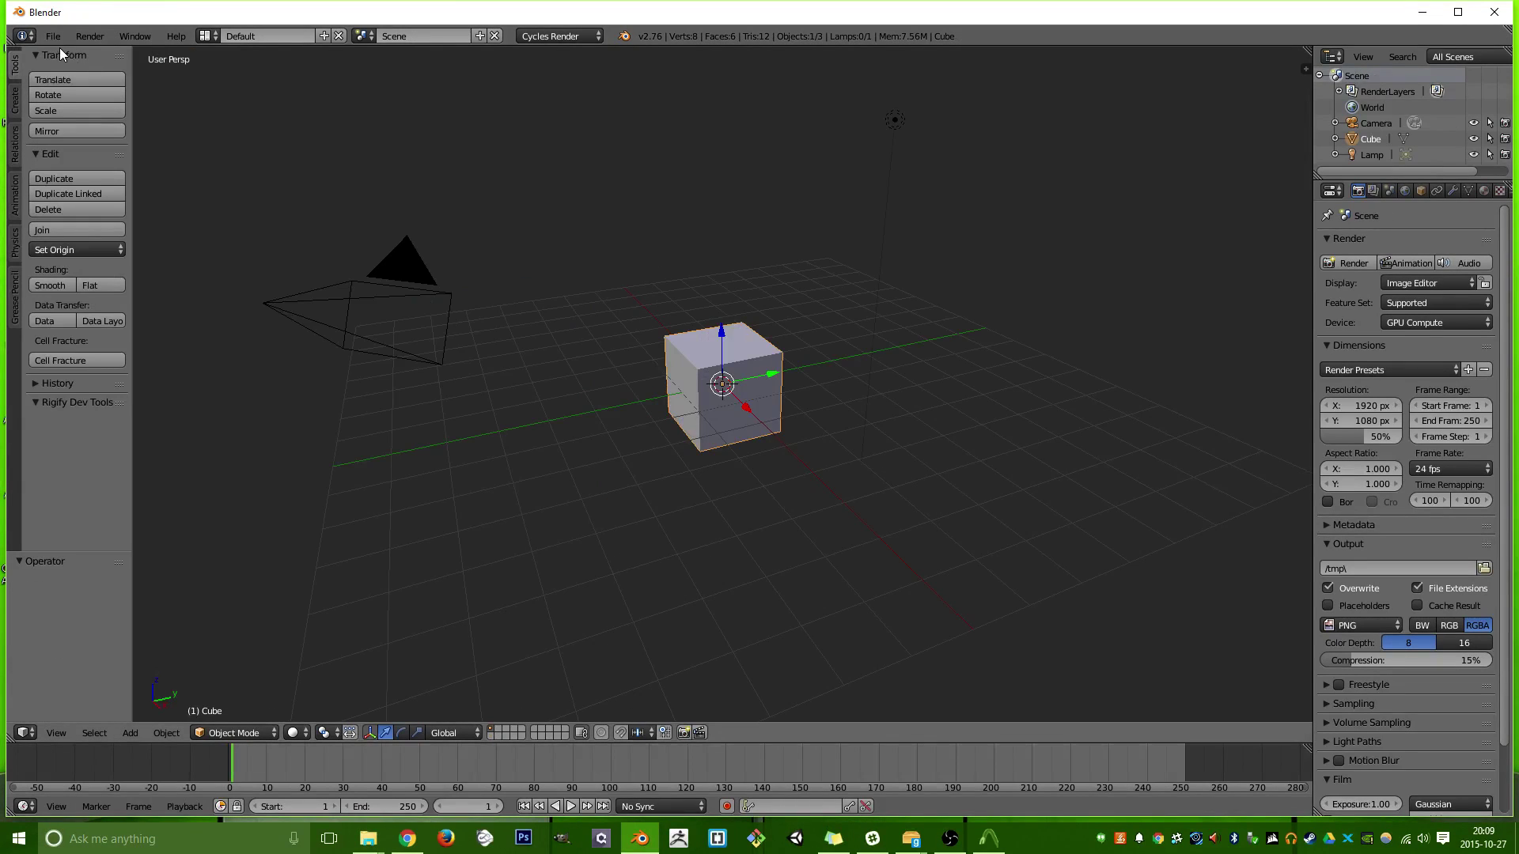
pyautogui.press('a')
pyautogui.press('a')
pyautogui.press('Delete')
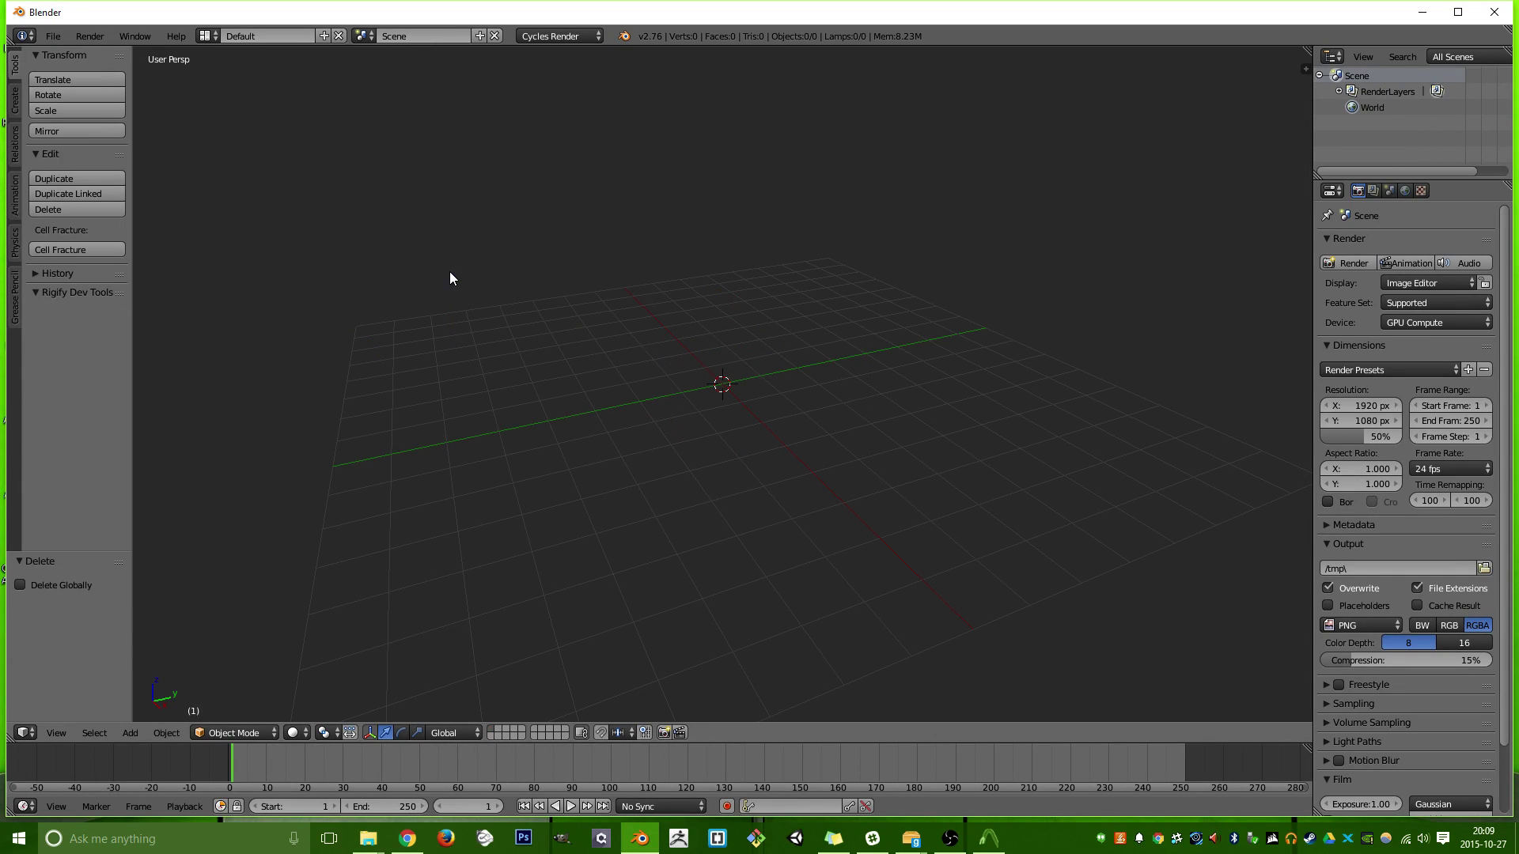
# Open the Source Engine importer, browse to decompiled 0.24 and pick ember_body.smd.
pyautogui.click(53, 36)
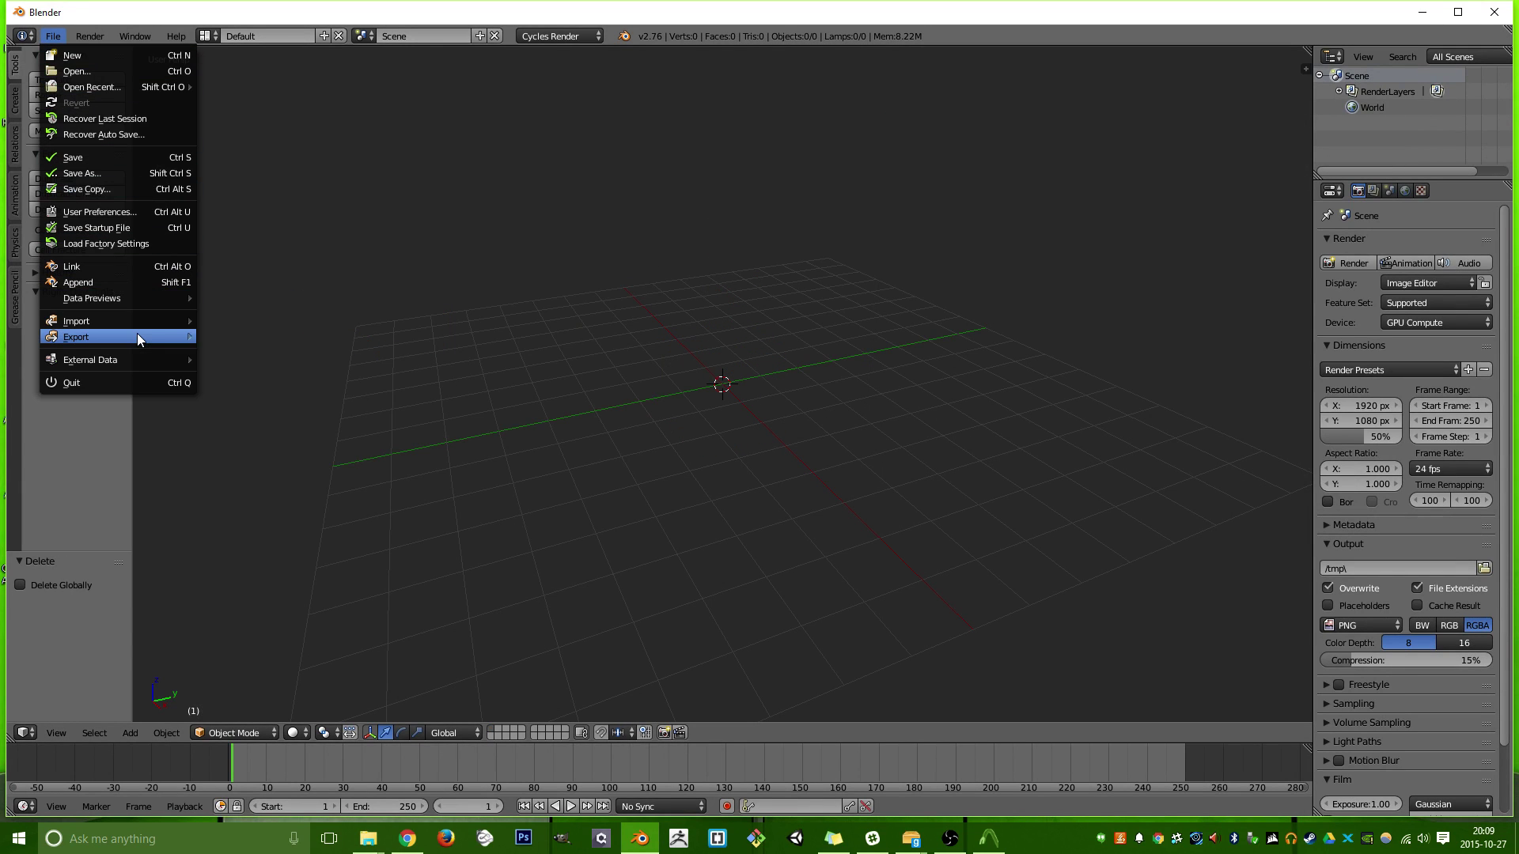
pyautogui.moveTo(140, 319)
pyautogui.click(320, 463)
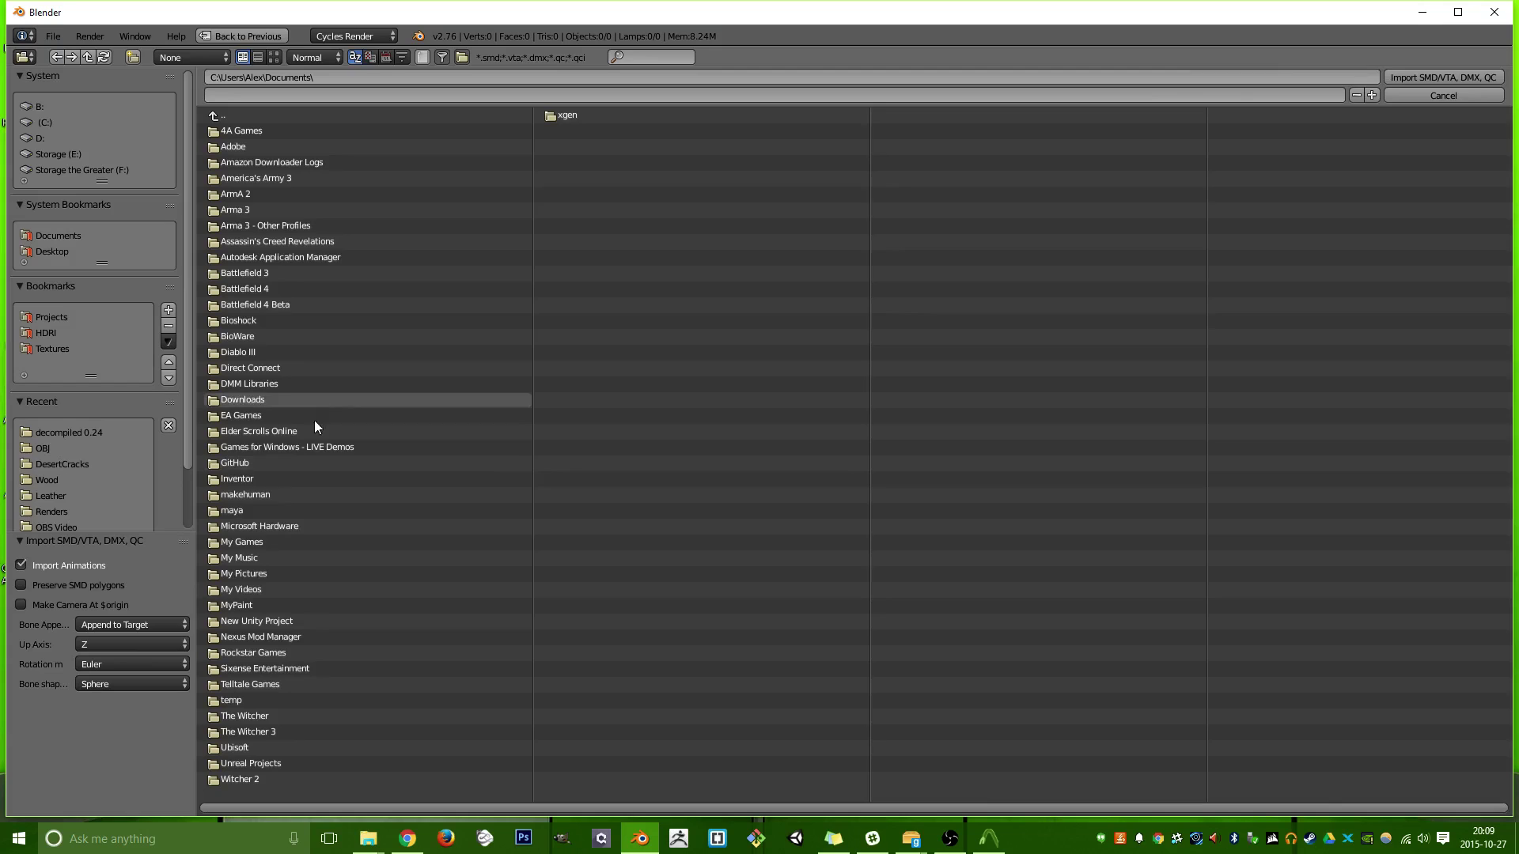
pyautogui.click(52, 316)
pyautogui.click(249, 749)
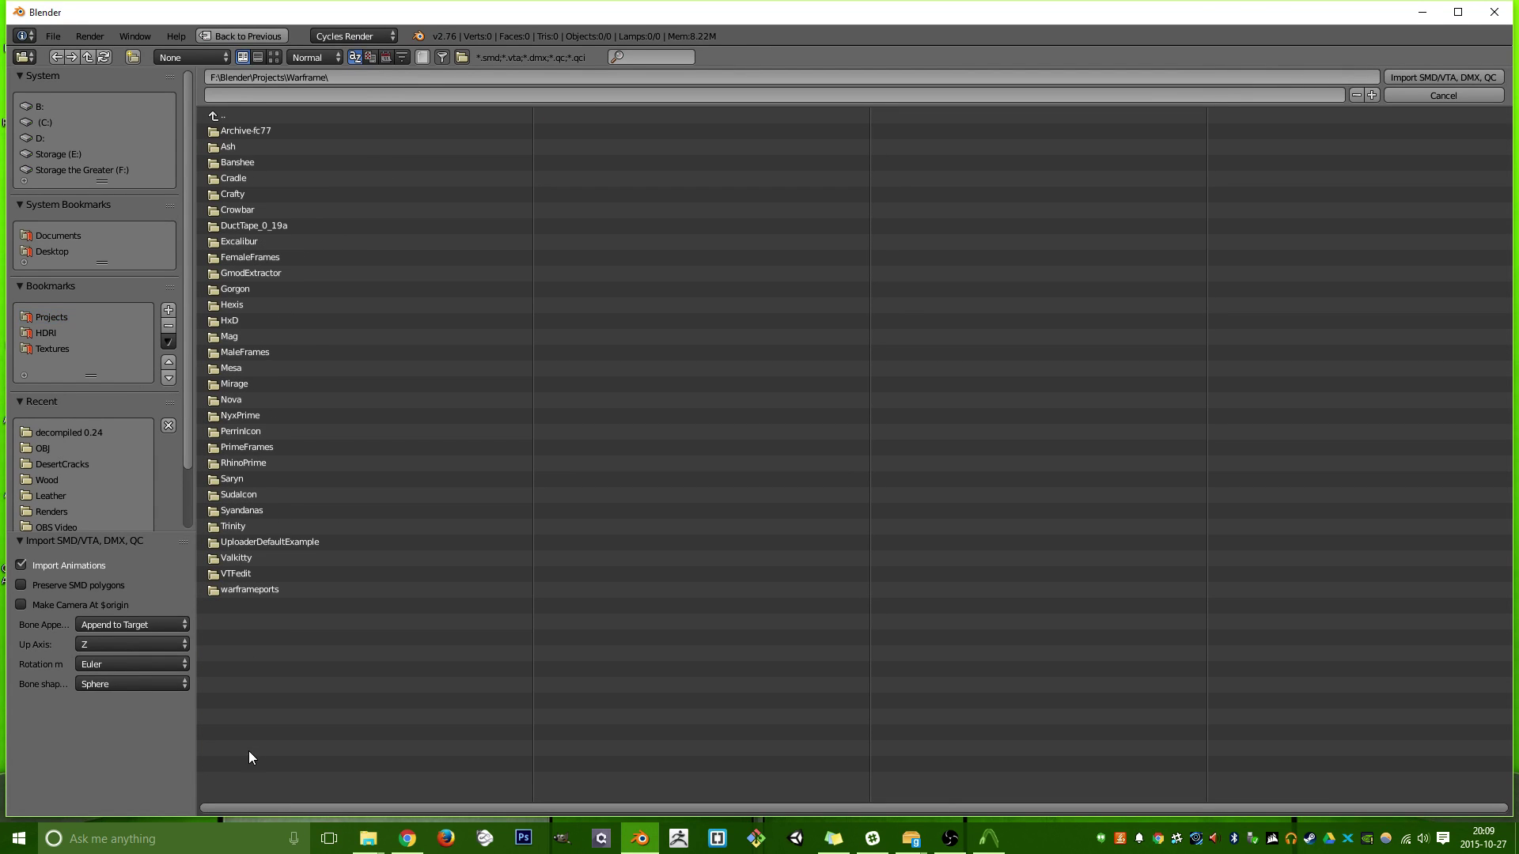
pyautogui.click(274, 257)
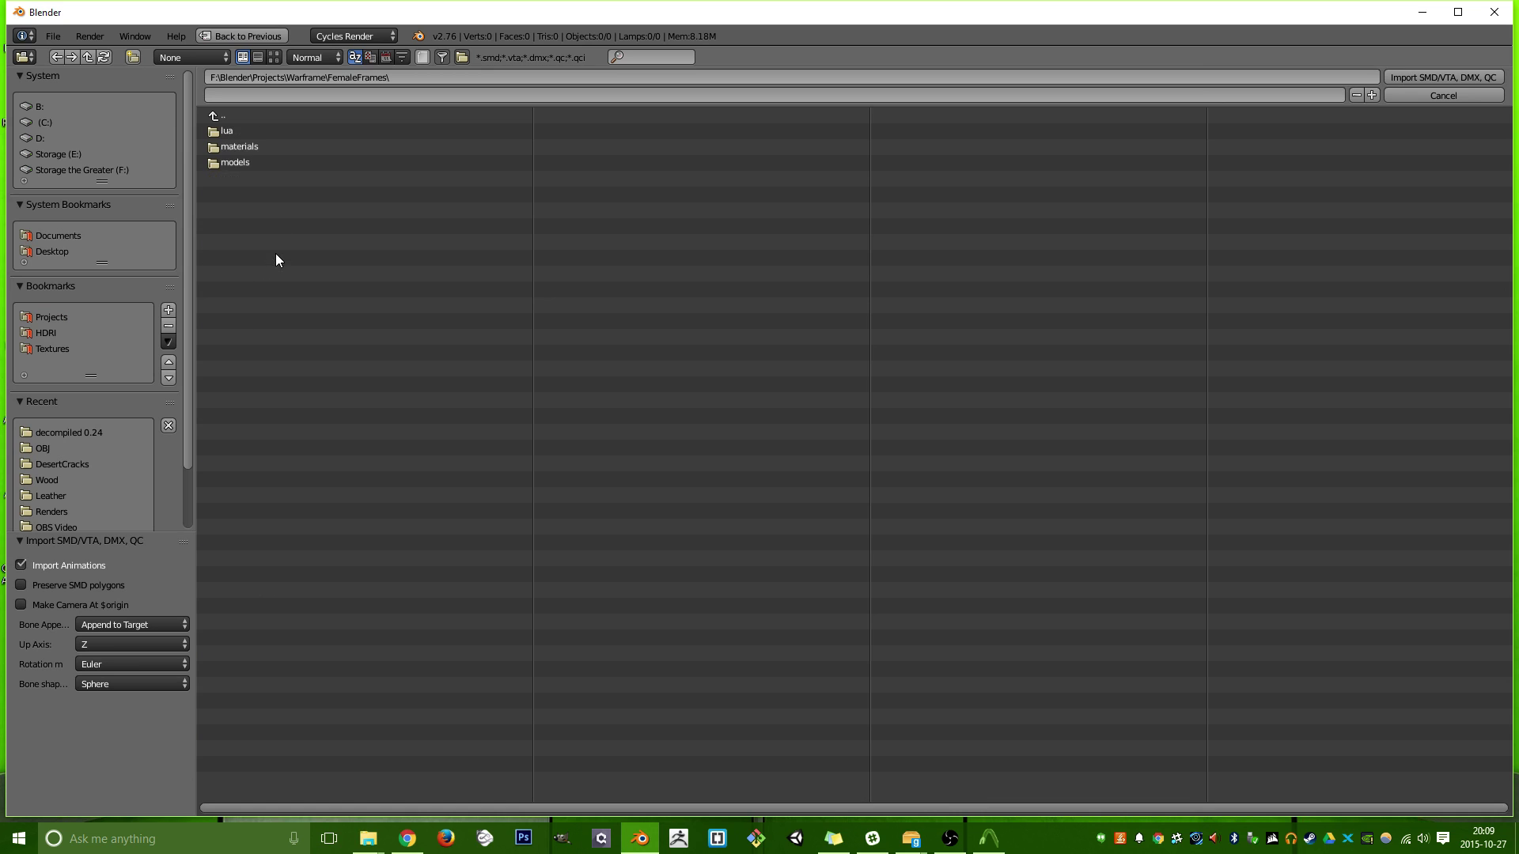
pyautogui.click(251, 162)
pyautogui.click(247, 132)
pyautogui.click(247, 132)
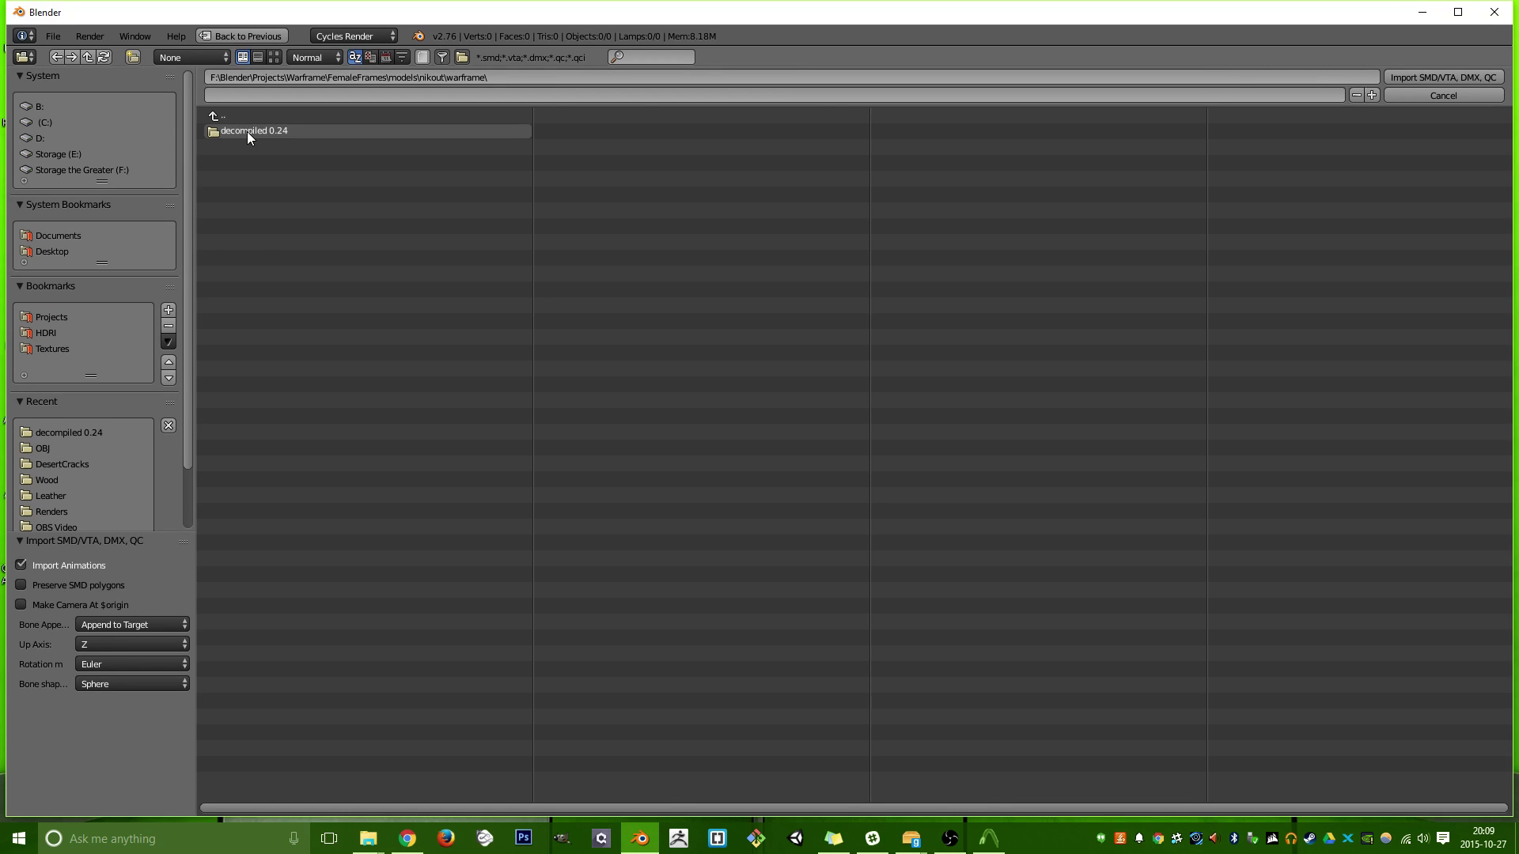
pyautogui.click(247, 131)
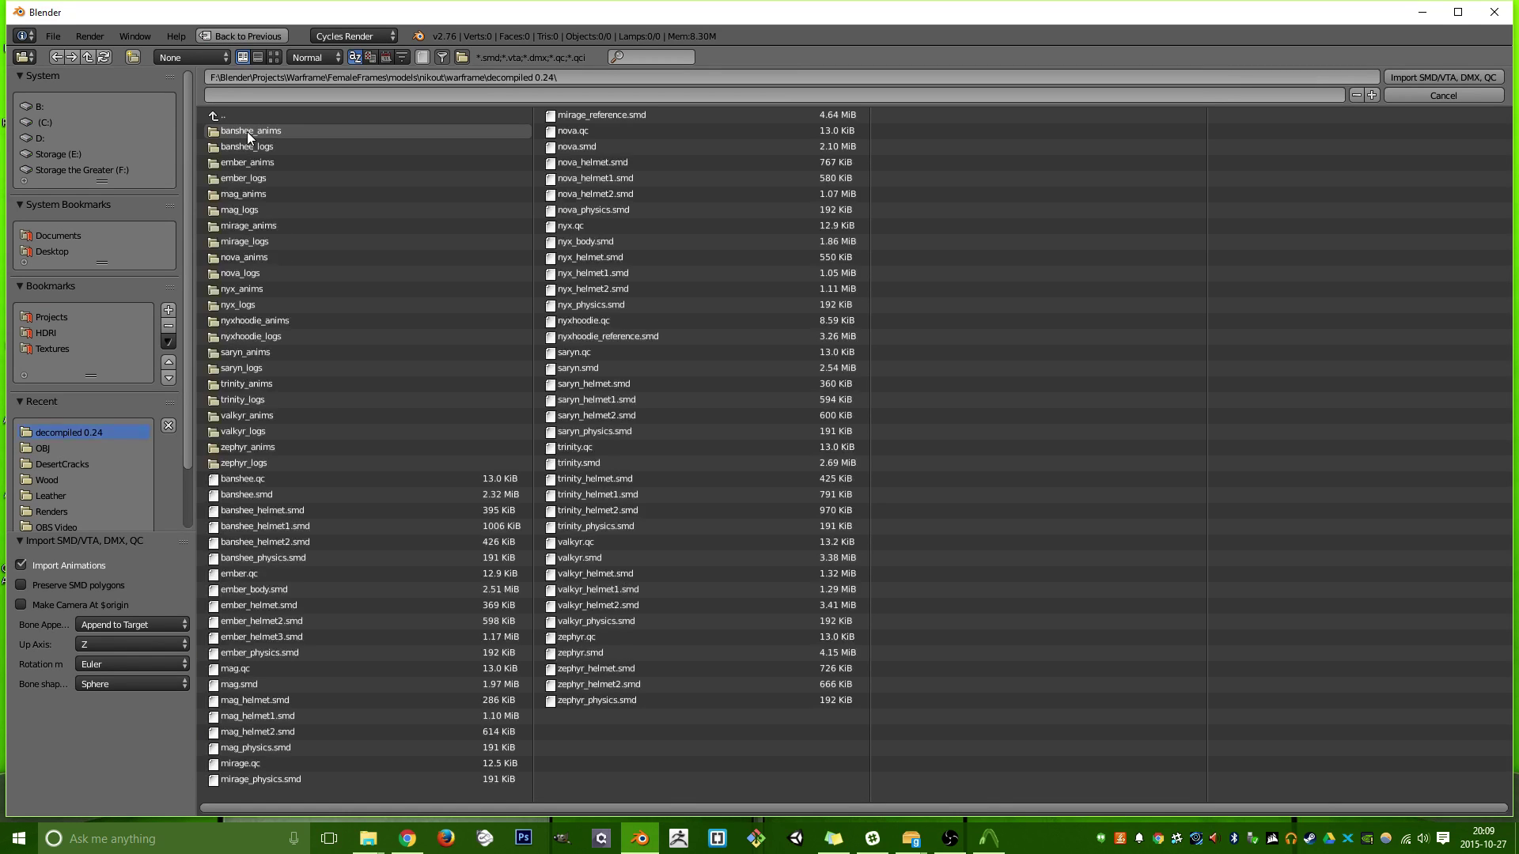
pyautogui.click(283, 588)
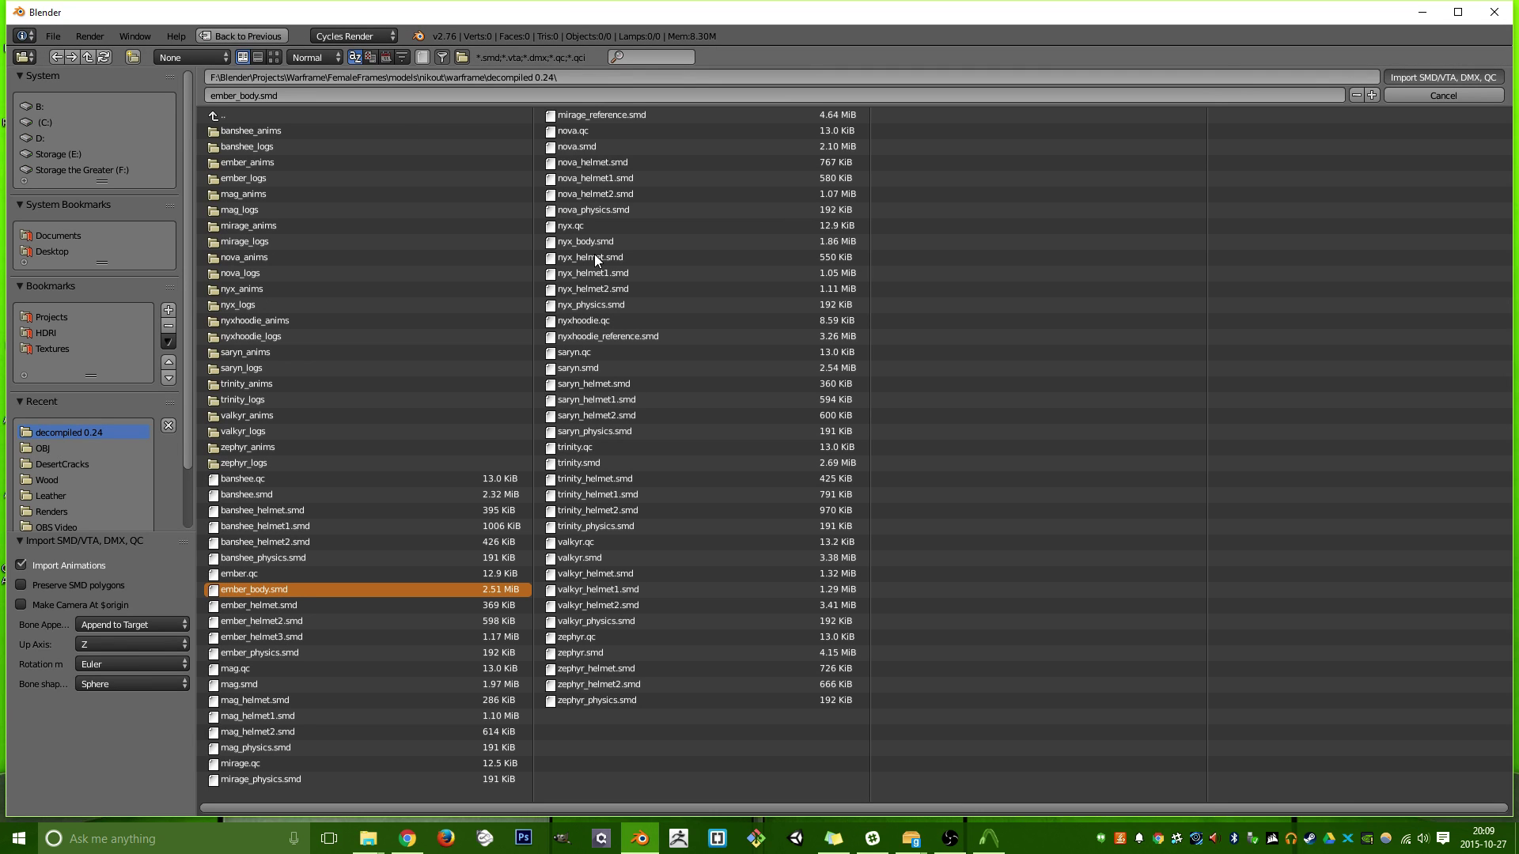
pyautogui.scroll(-6, 672, 239)
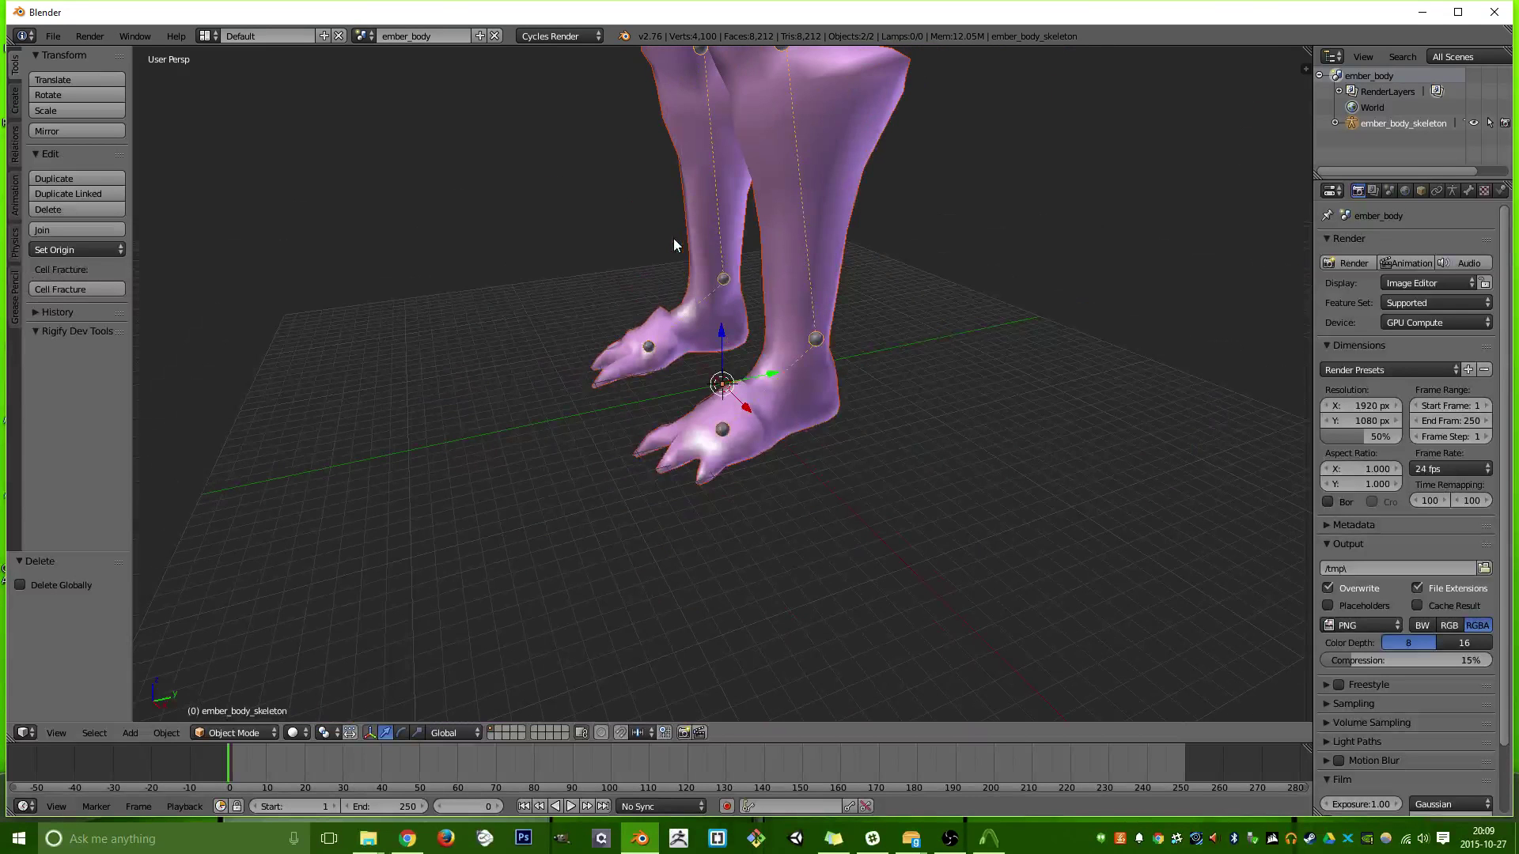
pyautogui.scroll(-4, 667, 250)
pyautogui.scroll(6, 631, 239)
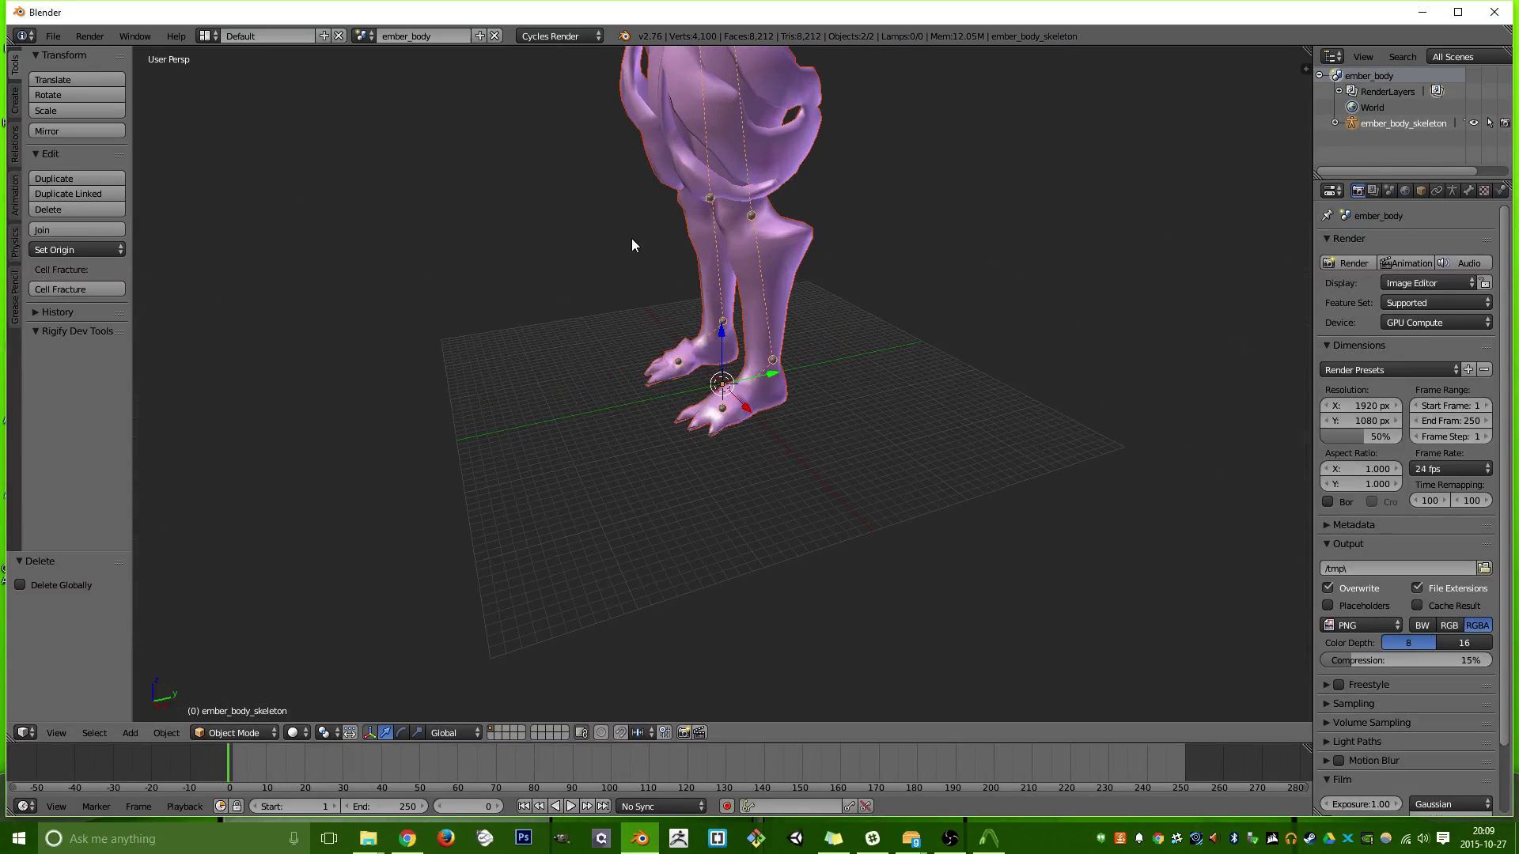
pyautogui.scroll(-5, 631, 239)
pyautogui.moveTo(653, 235); pyautogui.dragTo(685, 613, button='middle')
pyautogui.moveTo(639, 251)
pyautogui.mouseDown(button='middle')
pyautogui.moveTo(704, 237)
pyautogui.moveTo(652, 230)
pyautogui.moveTo(626, 271)
pyautogui.mouseUp(button='middle')
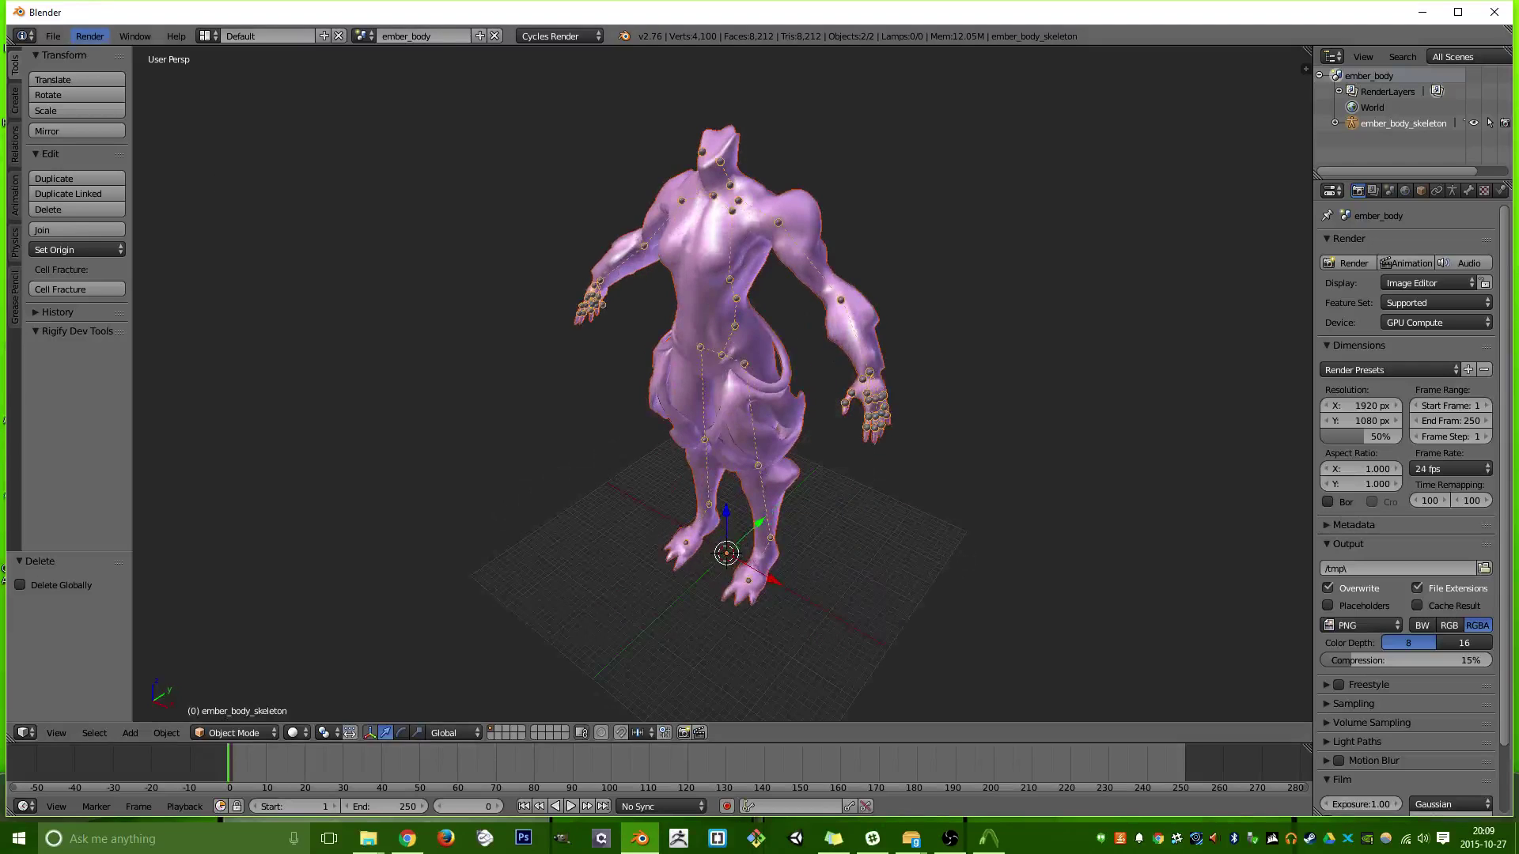
pyautogui.click(49, 37)
pyautogui.moveTo(87, 338)
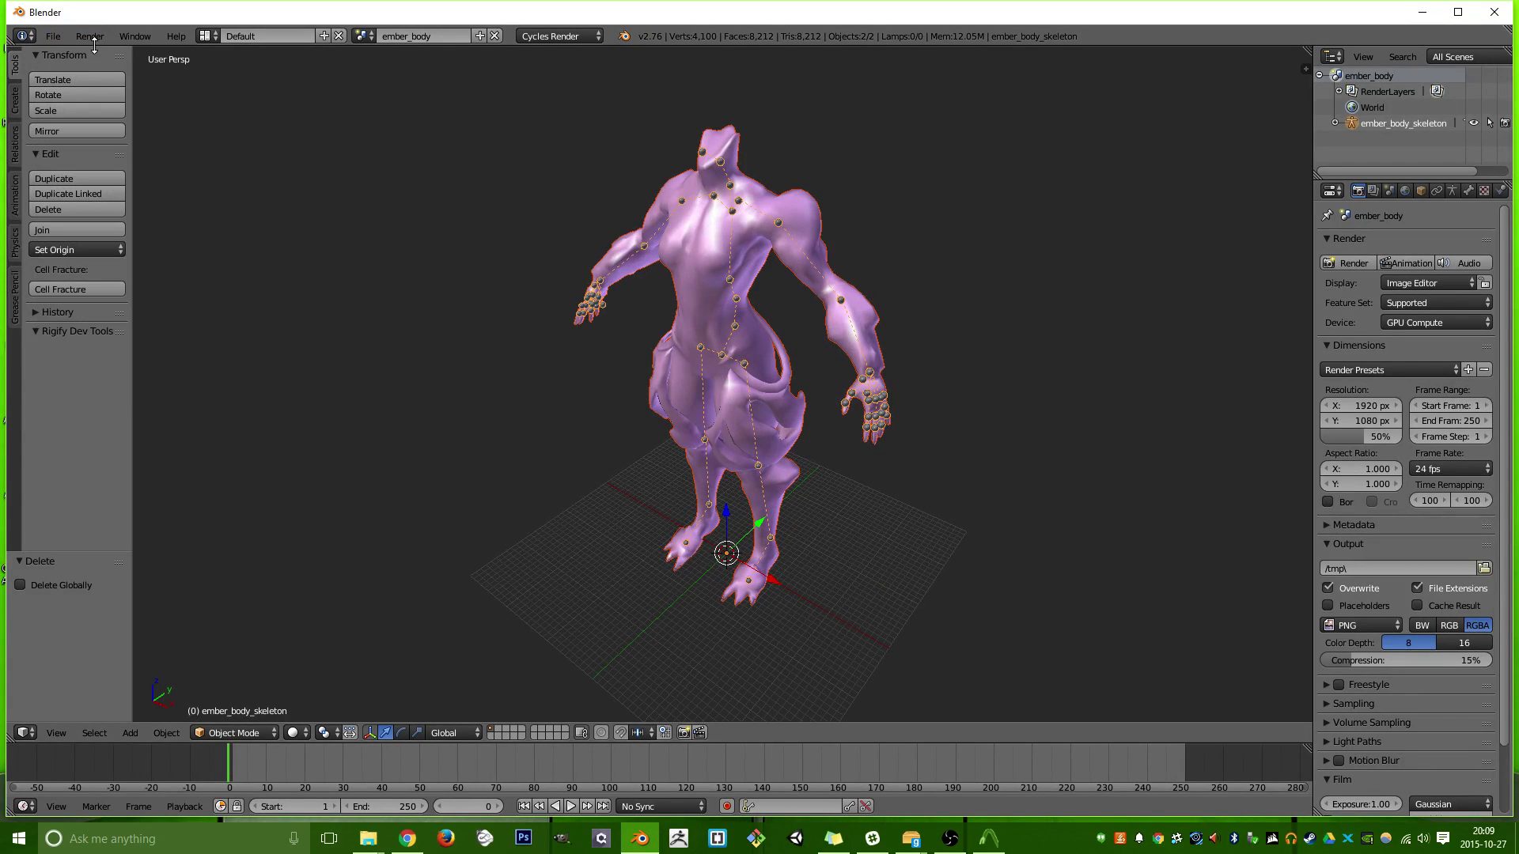
# Import ember_helmet.smd from the decompiled 0.24 folder with the Source Engine importer.
pyautogui.click(56, 37)
pyautogui.moveTo(172, 328)
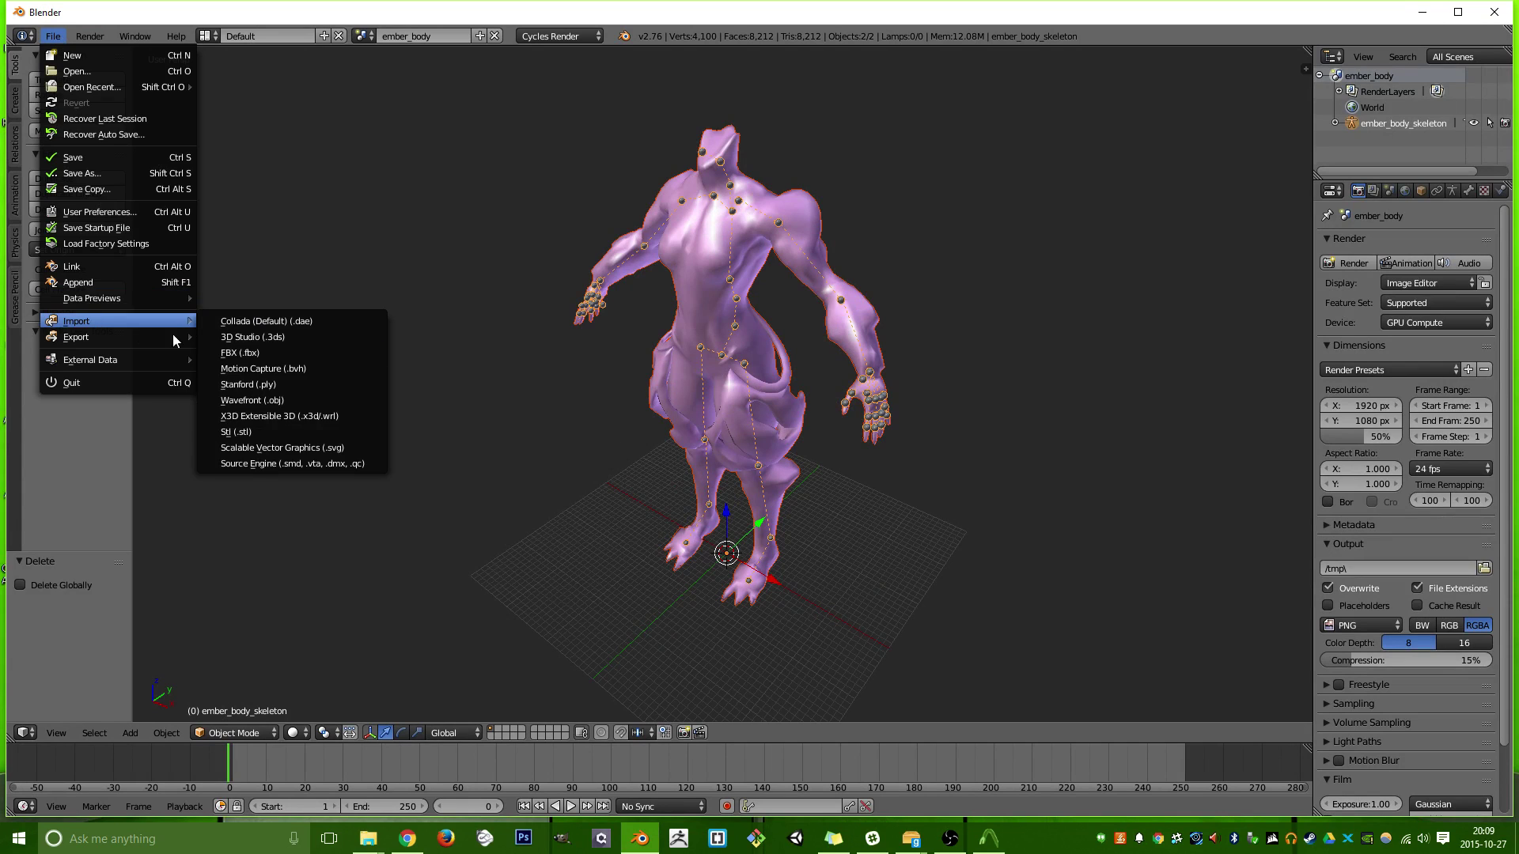
pyautogui.click(254, 465)
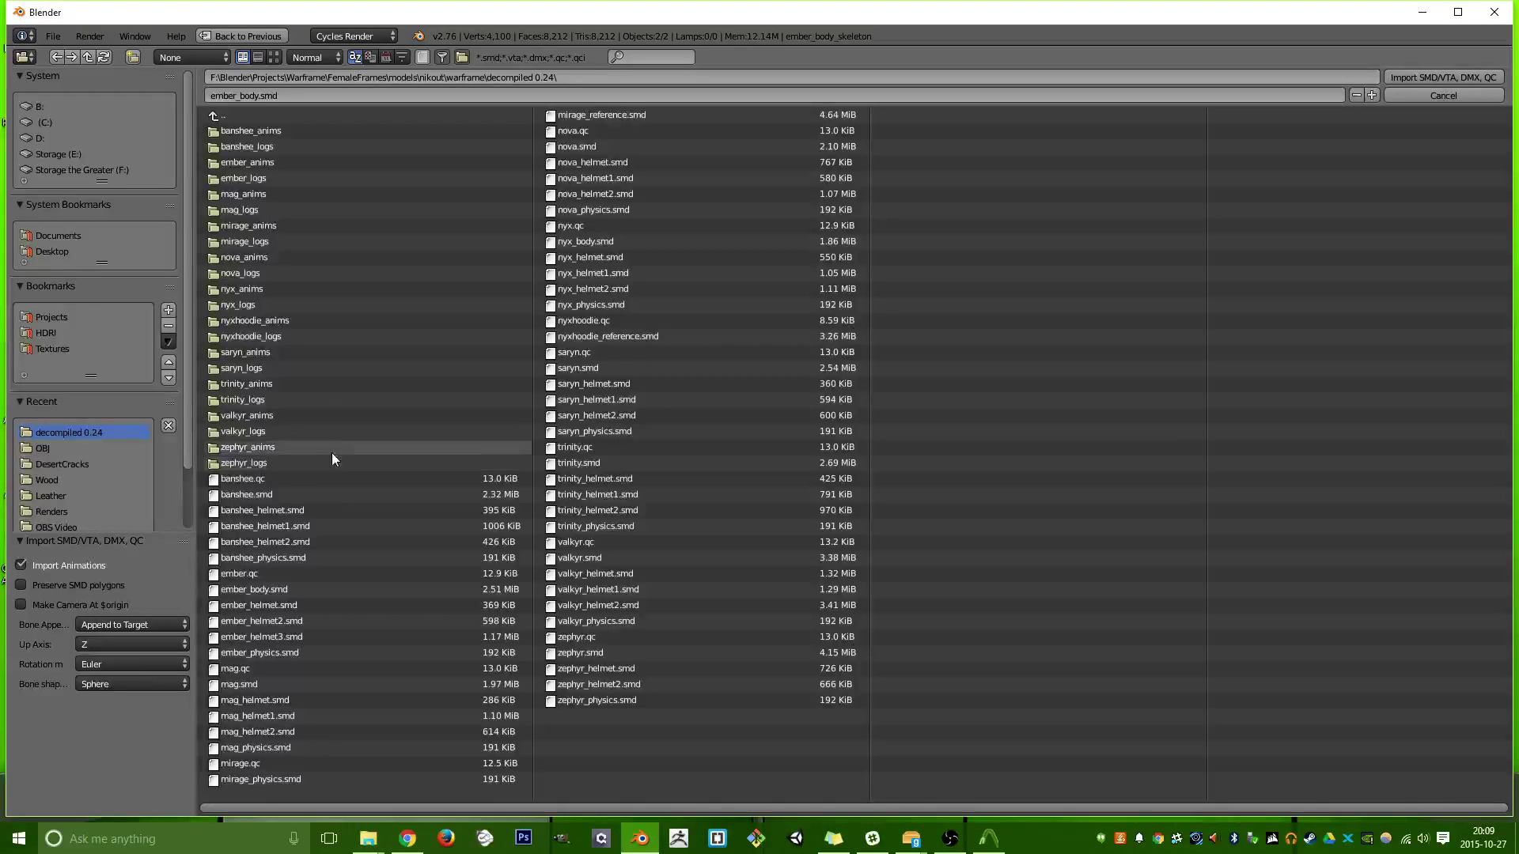
pyautogui.click(297, 606)
pyautogui.click(1442, 78)
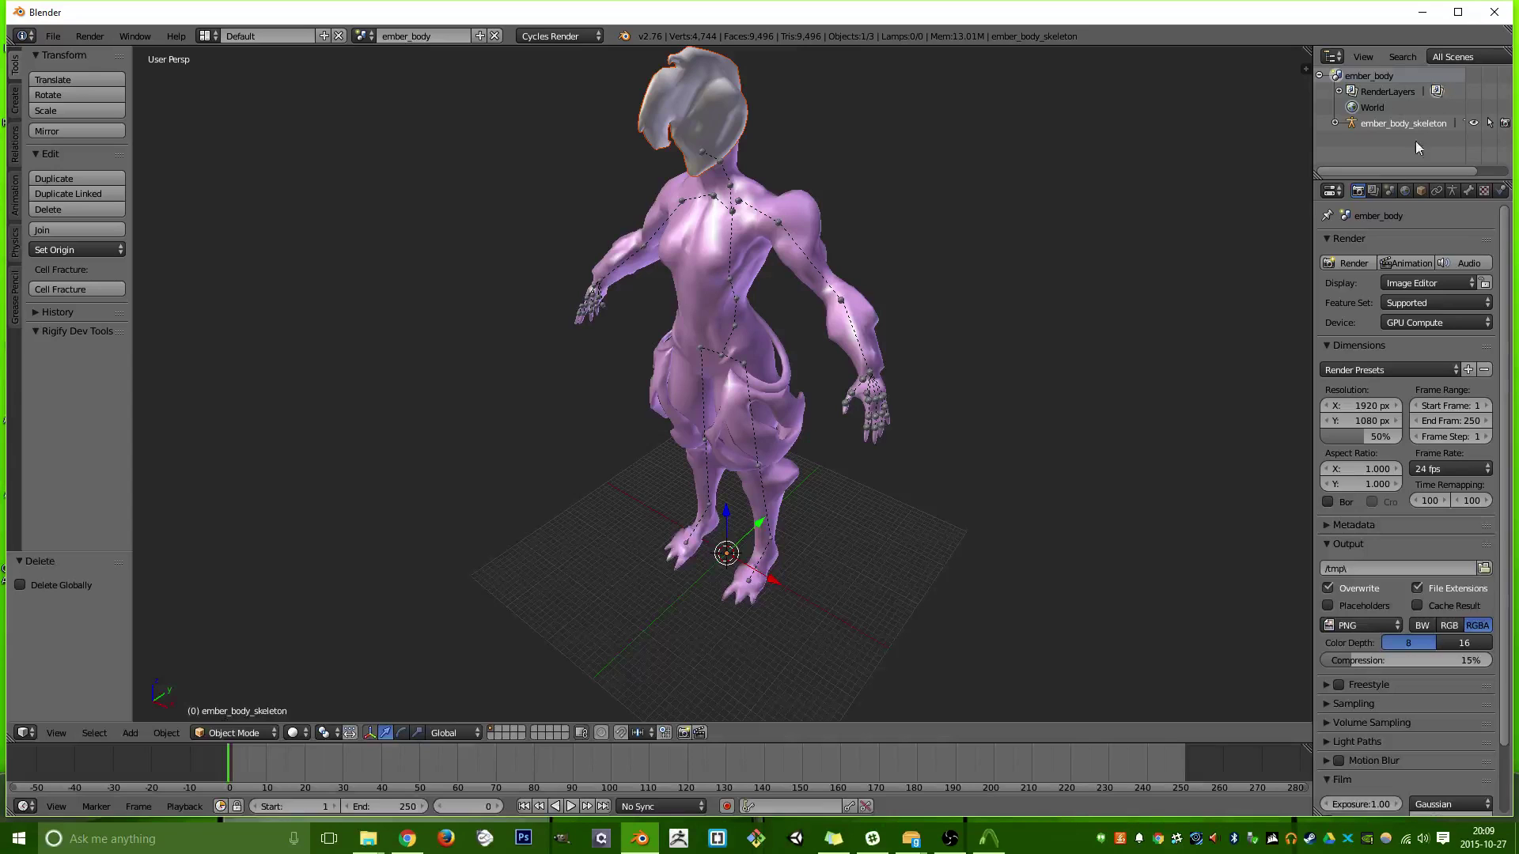
# Orbit around Ember to check the helmet from the back, below and front.
pyautogui.moveTo(814, 301); pyautogui.dragTo(220, 292, button='middle')
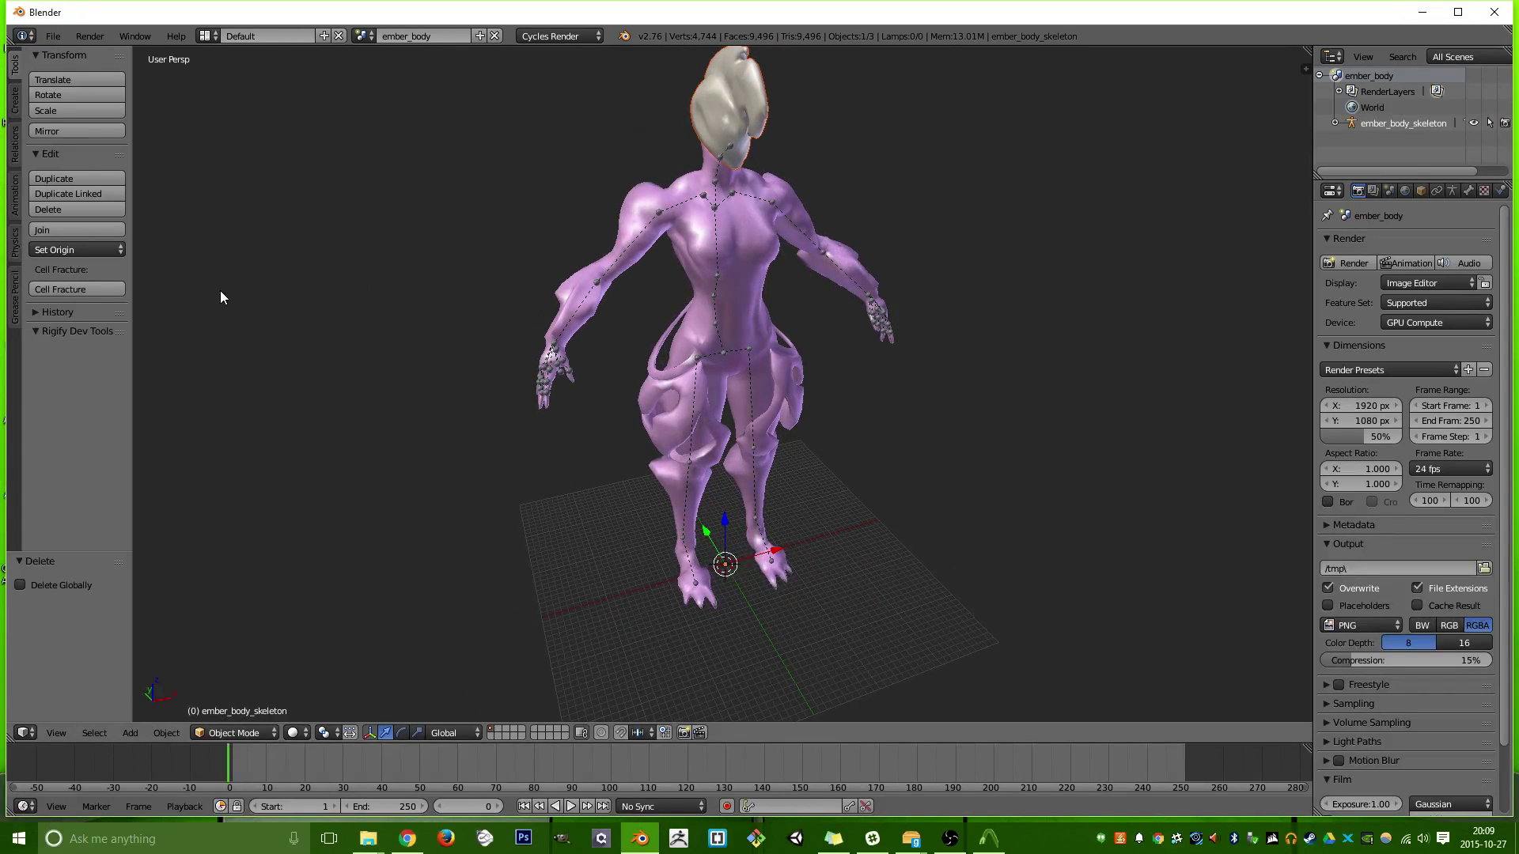
pyautogui.moveTo(496, 346); pyautogui.dragTo(515, 271, button='middle')
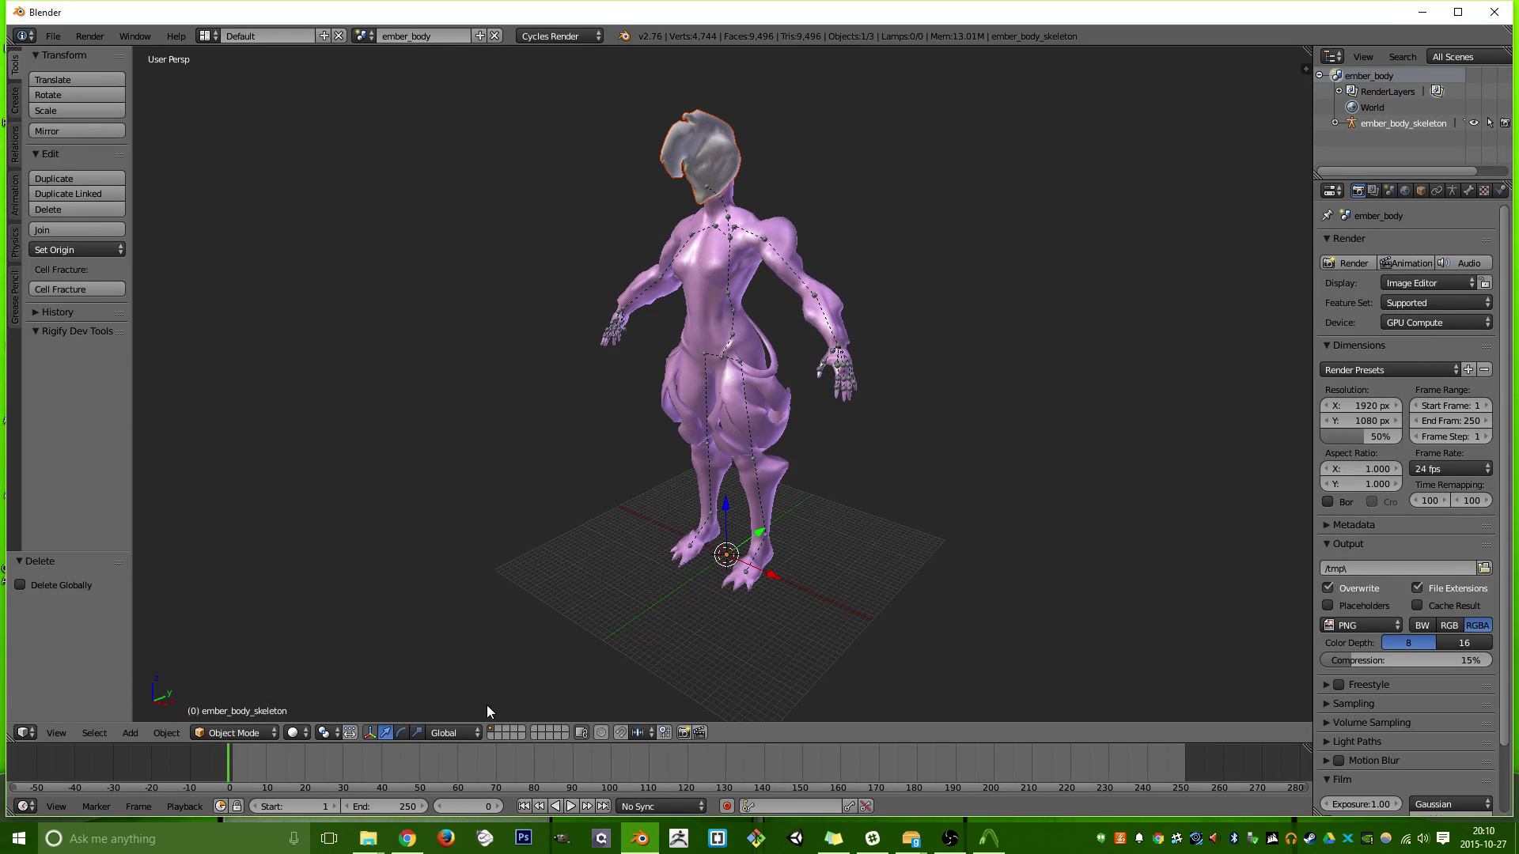
pyautogui.moveTo(488, 527); pyautogui.dragTo(681, 428, button='middle')
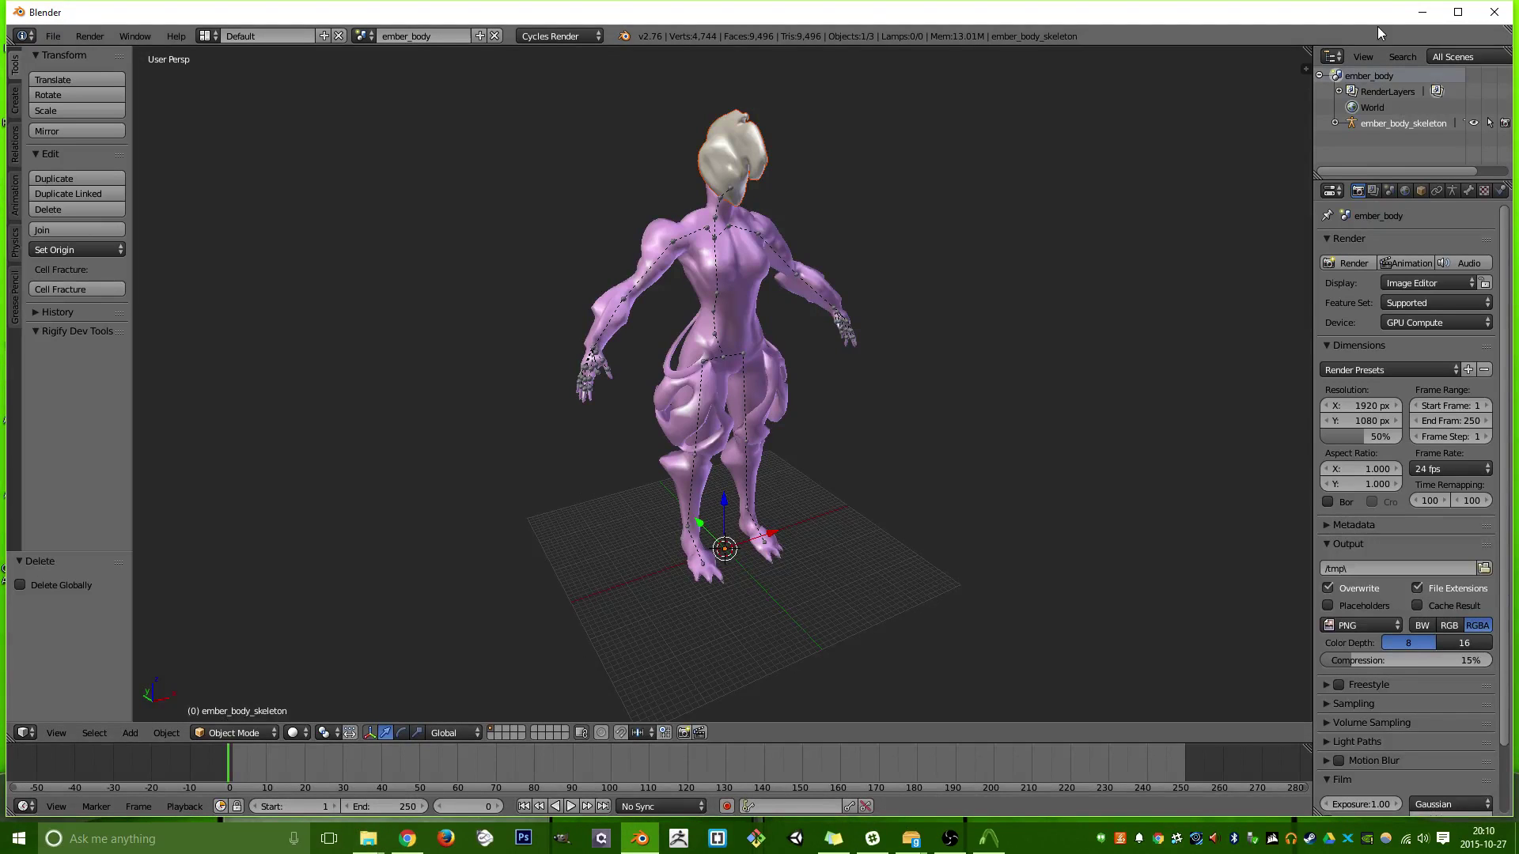
pyautogui.moveTo(391, 839)
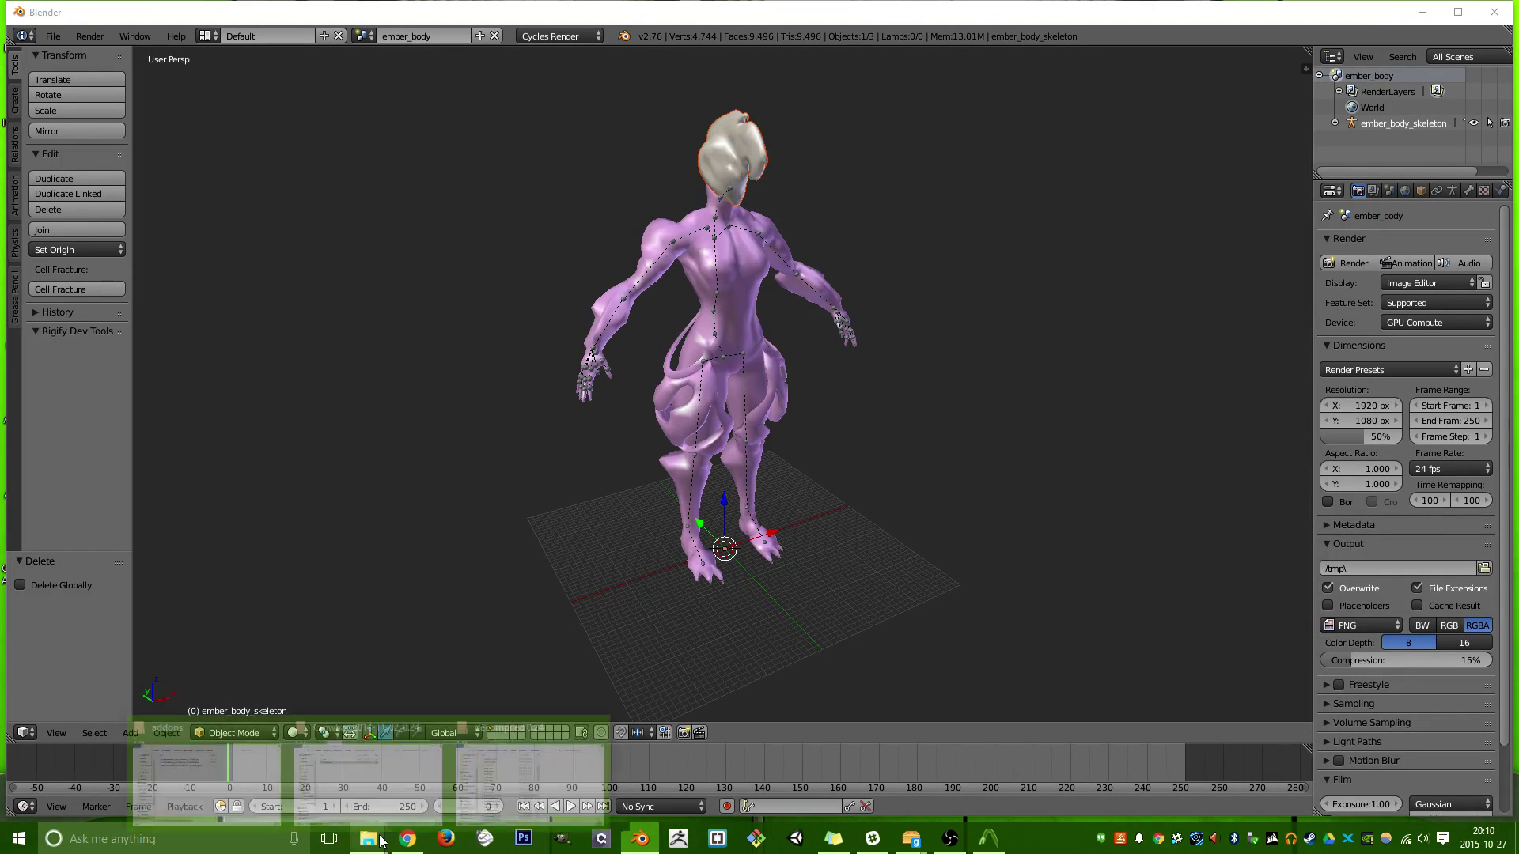
pyautogui.moveTo(227, 786)
pyautogui.moveTo(333, 767)
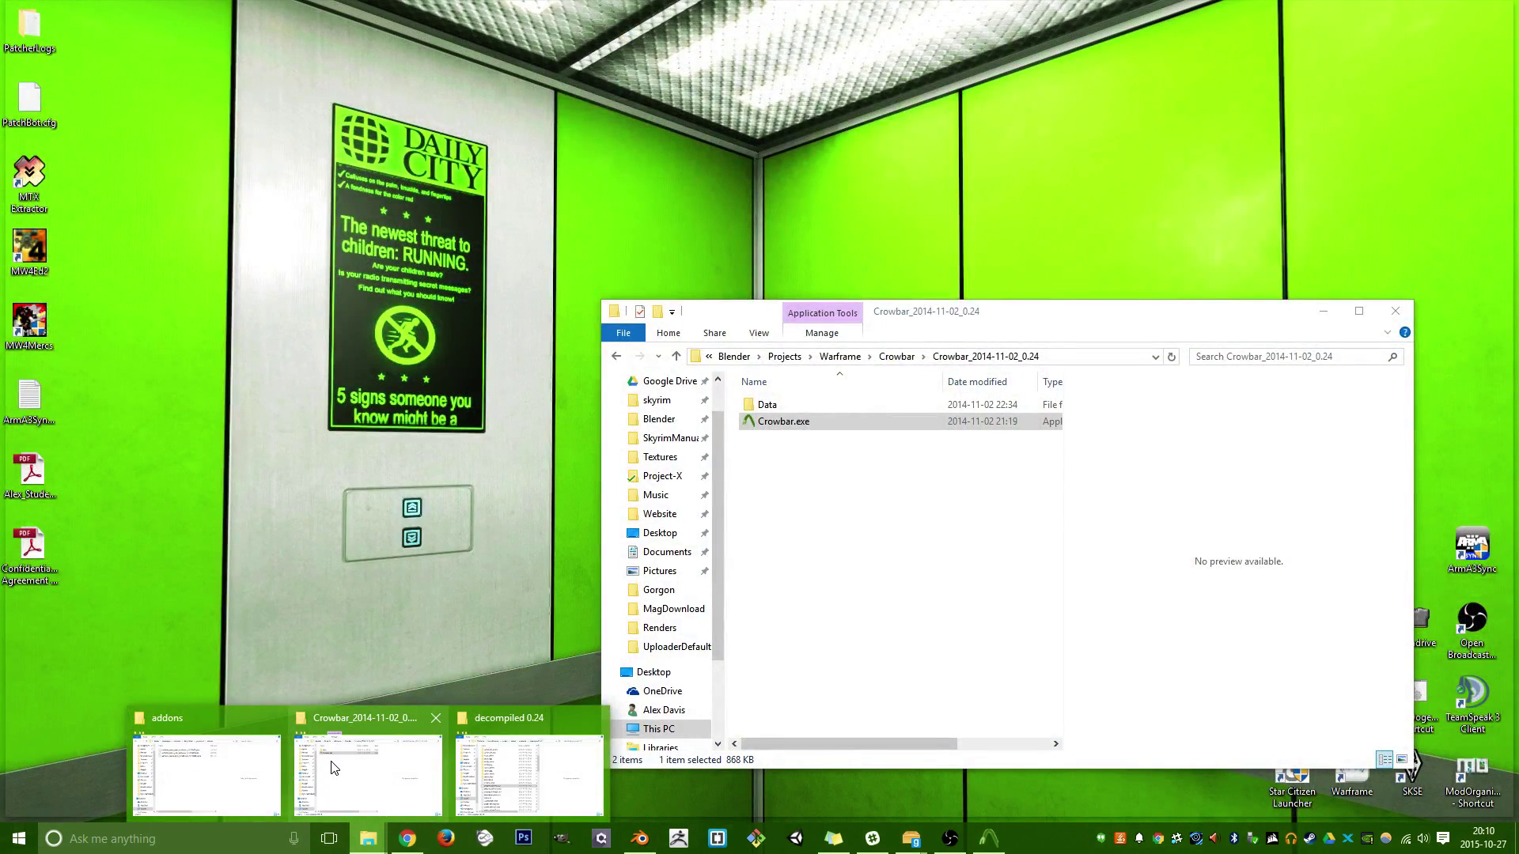
# Browse to the materials > models > warframe > ember folder and select body.vtf.
pyautogui.click(333, 767)
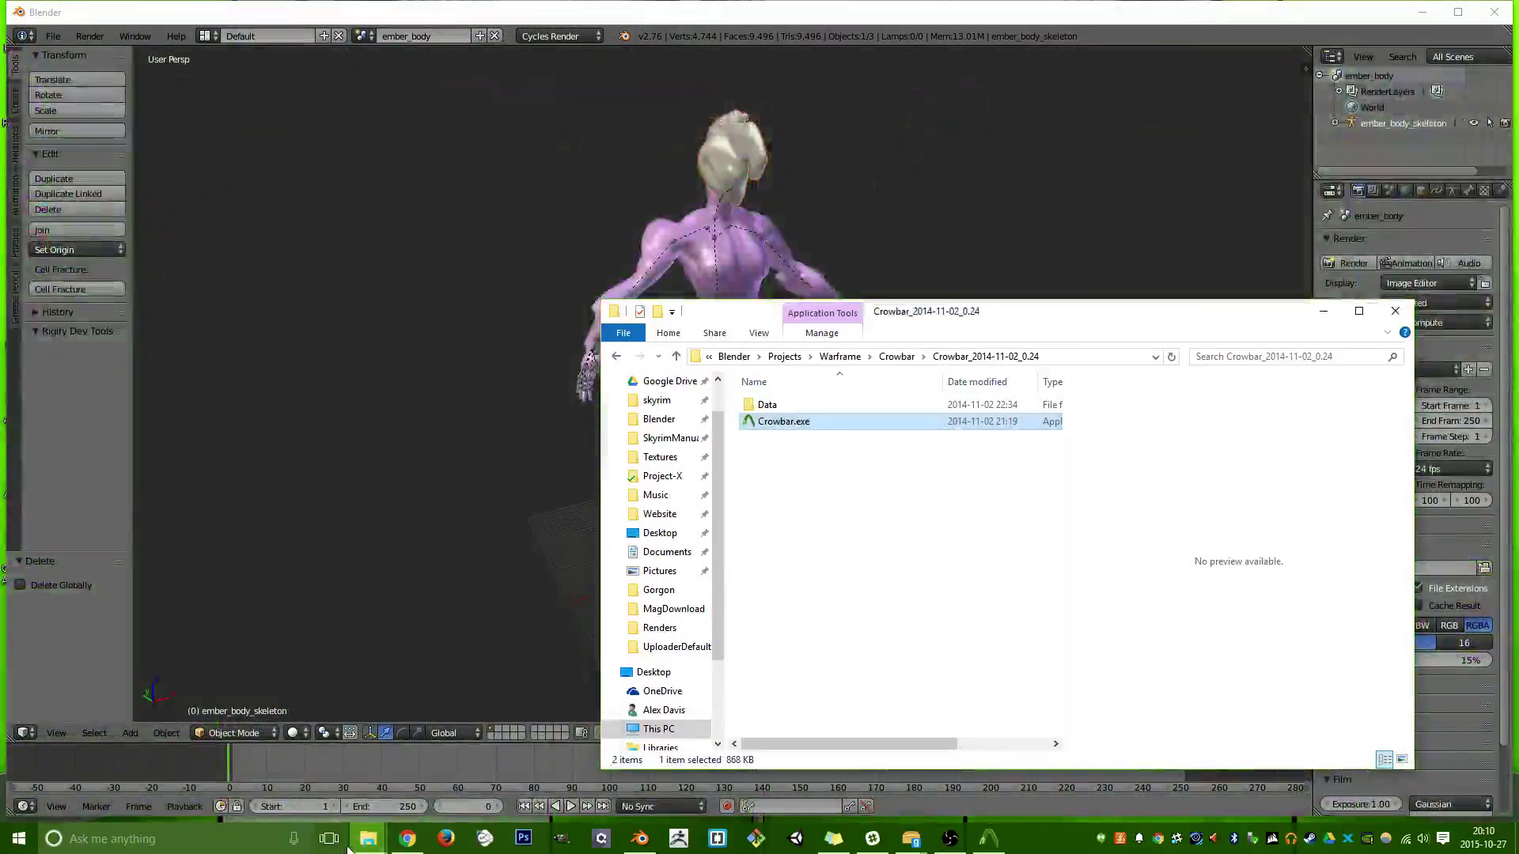
pyautogui.moveTo(360, 839)
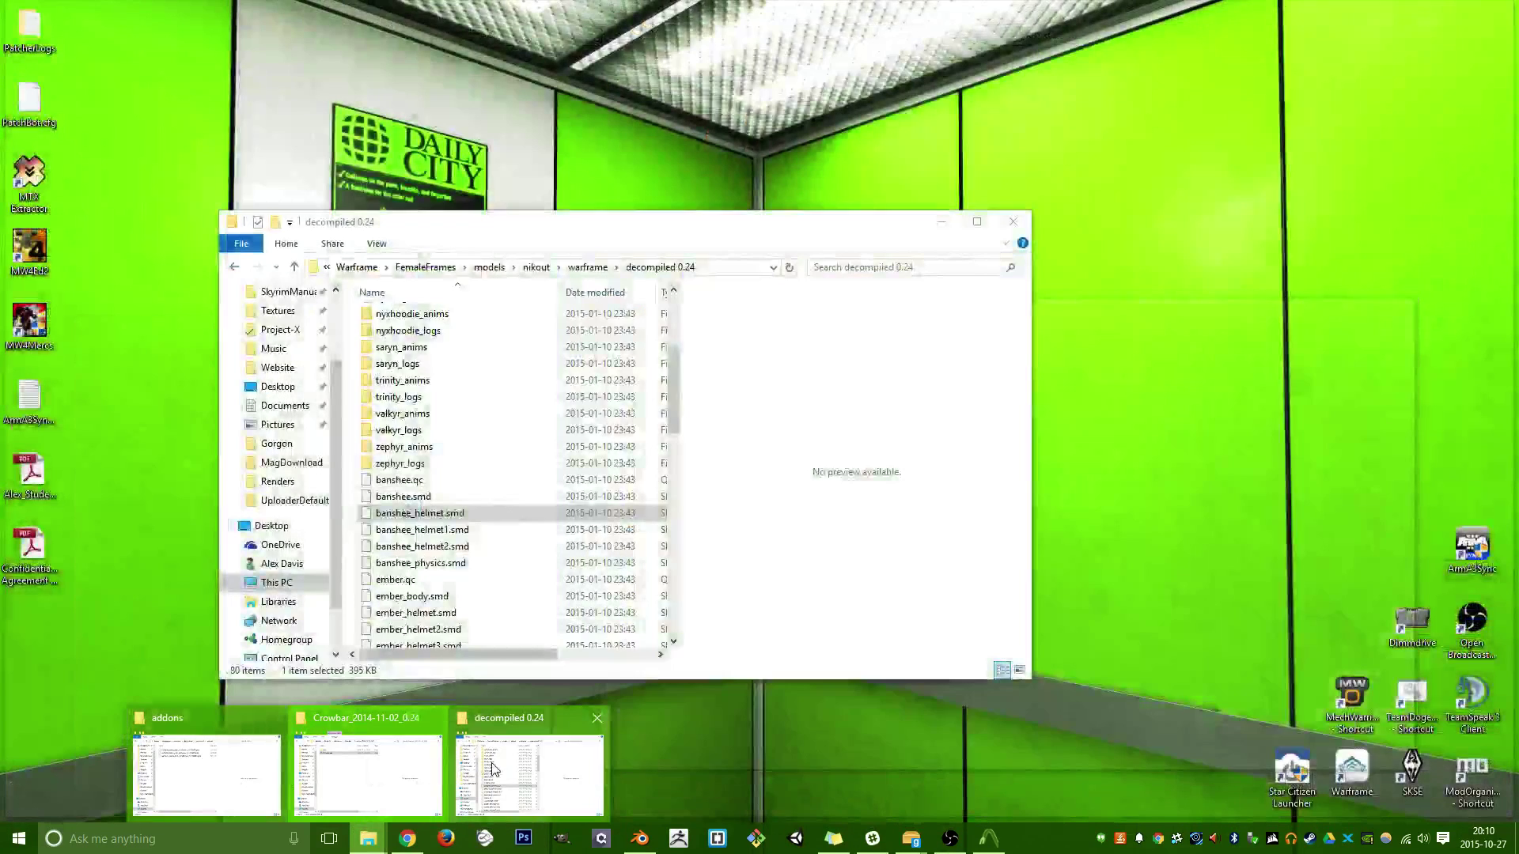
pyautogui.click(491, 762)
pyautogui.moveTo(589, 213); pyautogui.dragTo(464, 204)
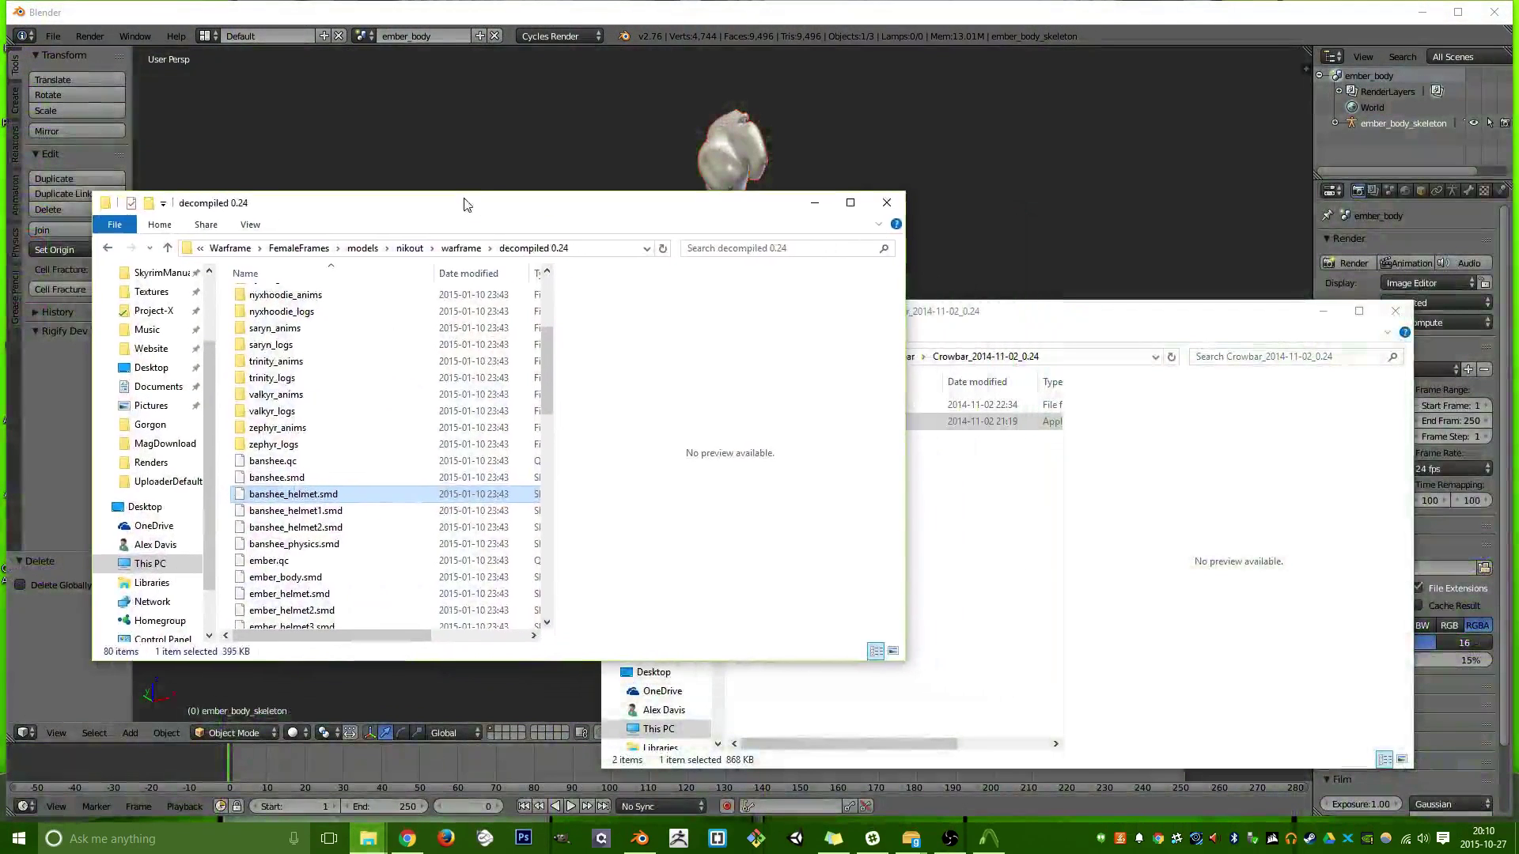
pyautogui.scroll(4, 403, 355)
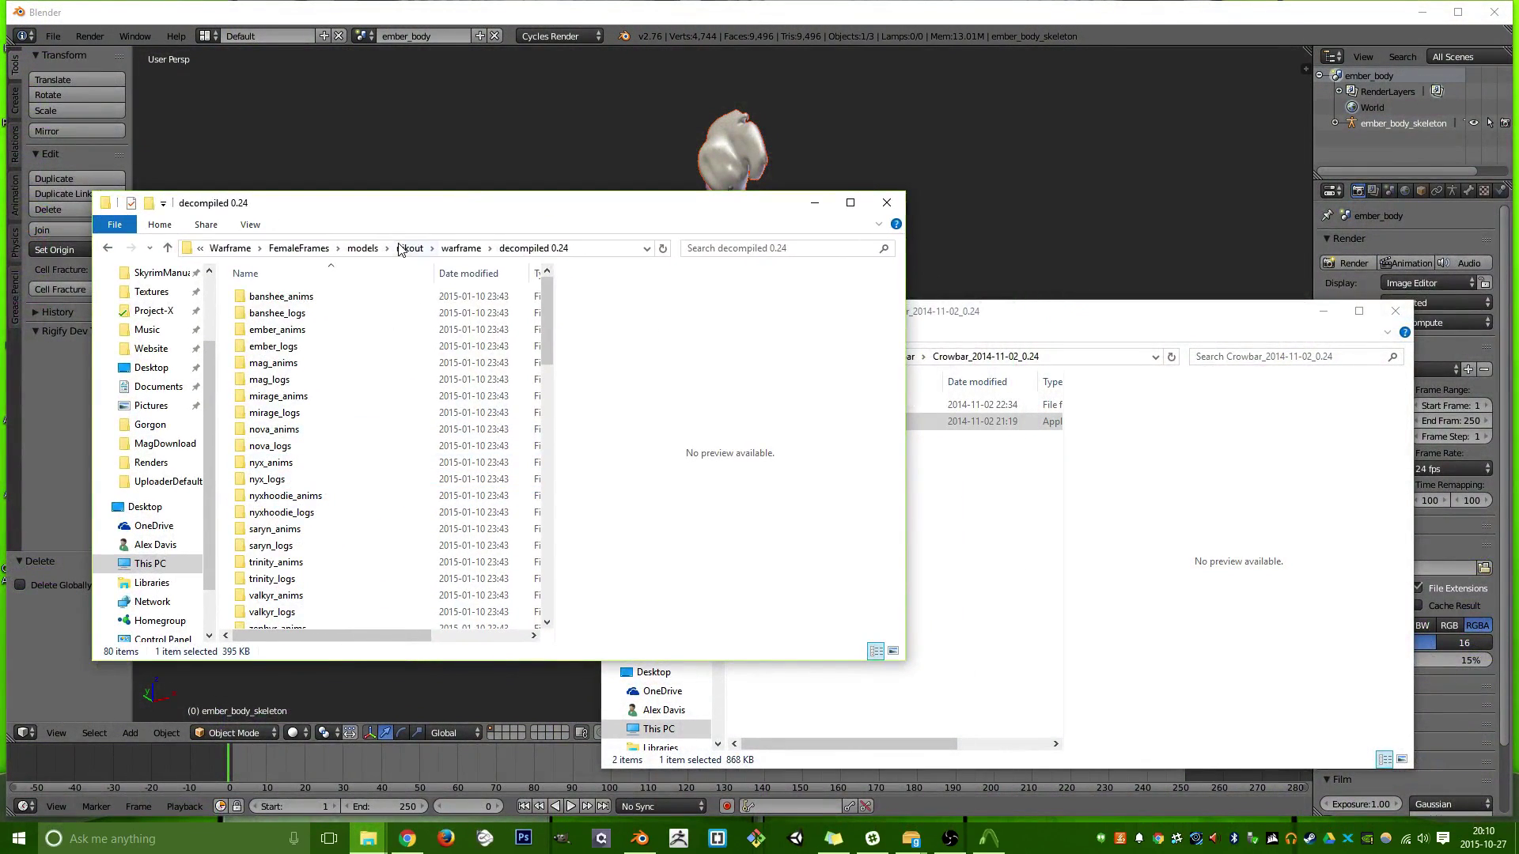
pyautogui.click(298, 249)
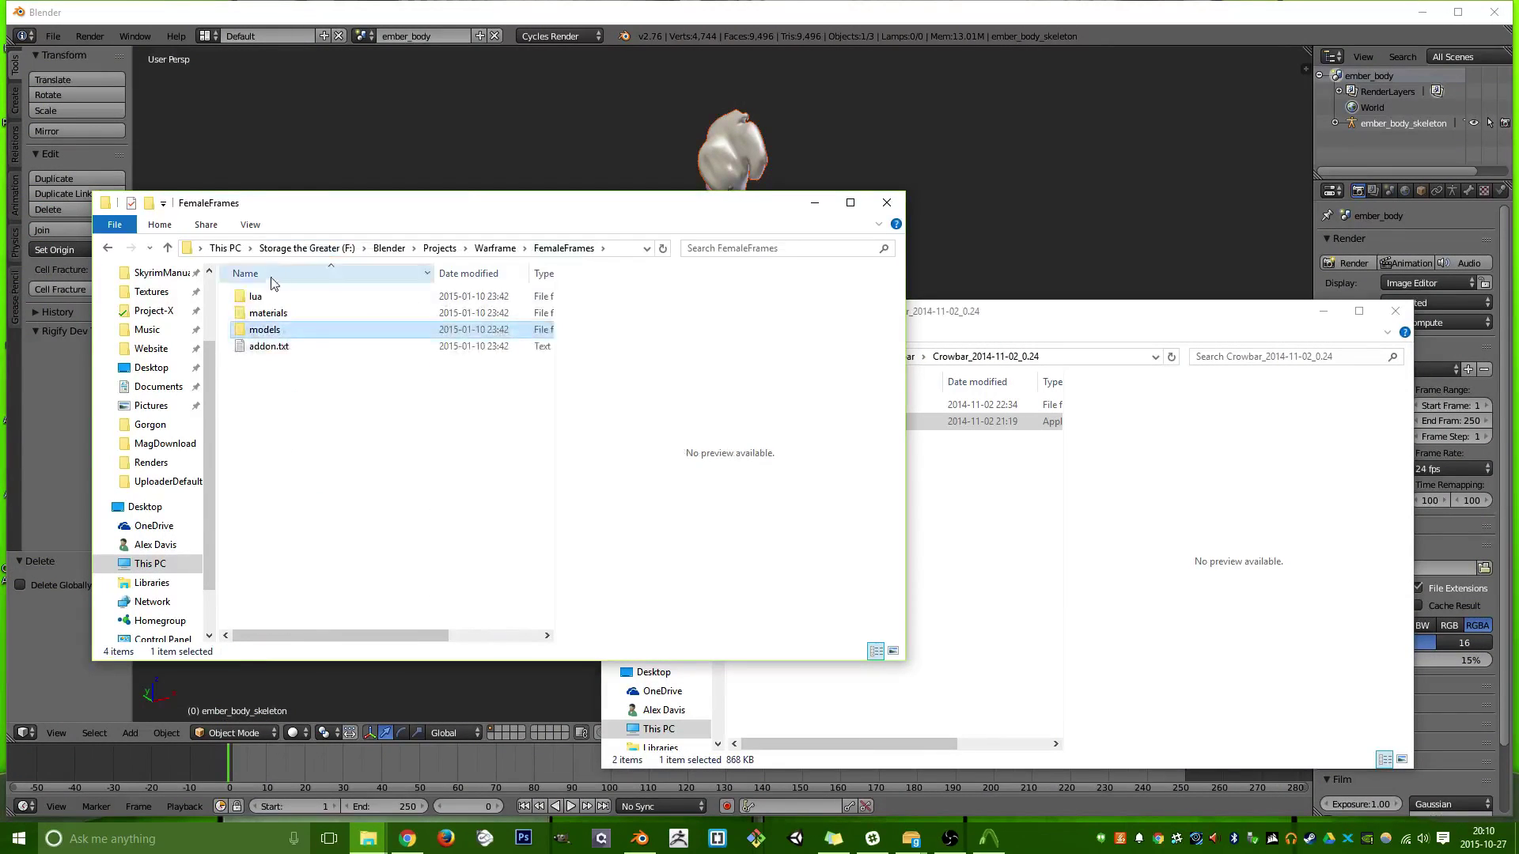
pyautogui.doubleClick(261, 313)
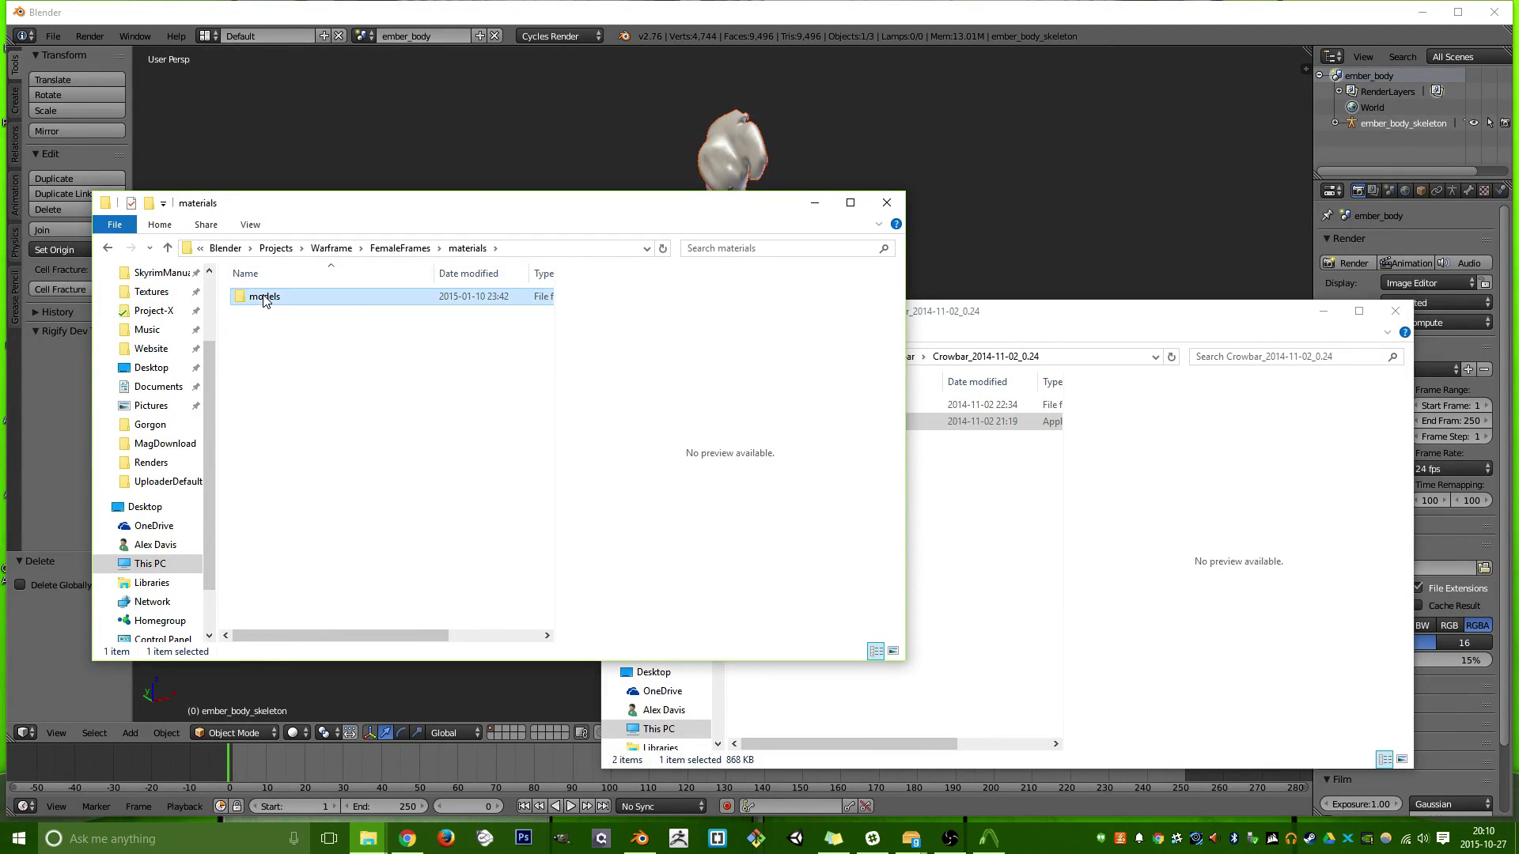
pyautogui.doubleClick(277, 298)
pyautogui.doubleClick(280, 303)
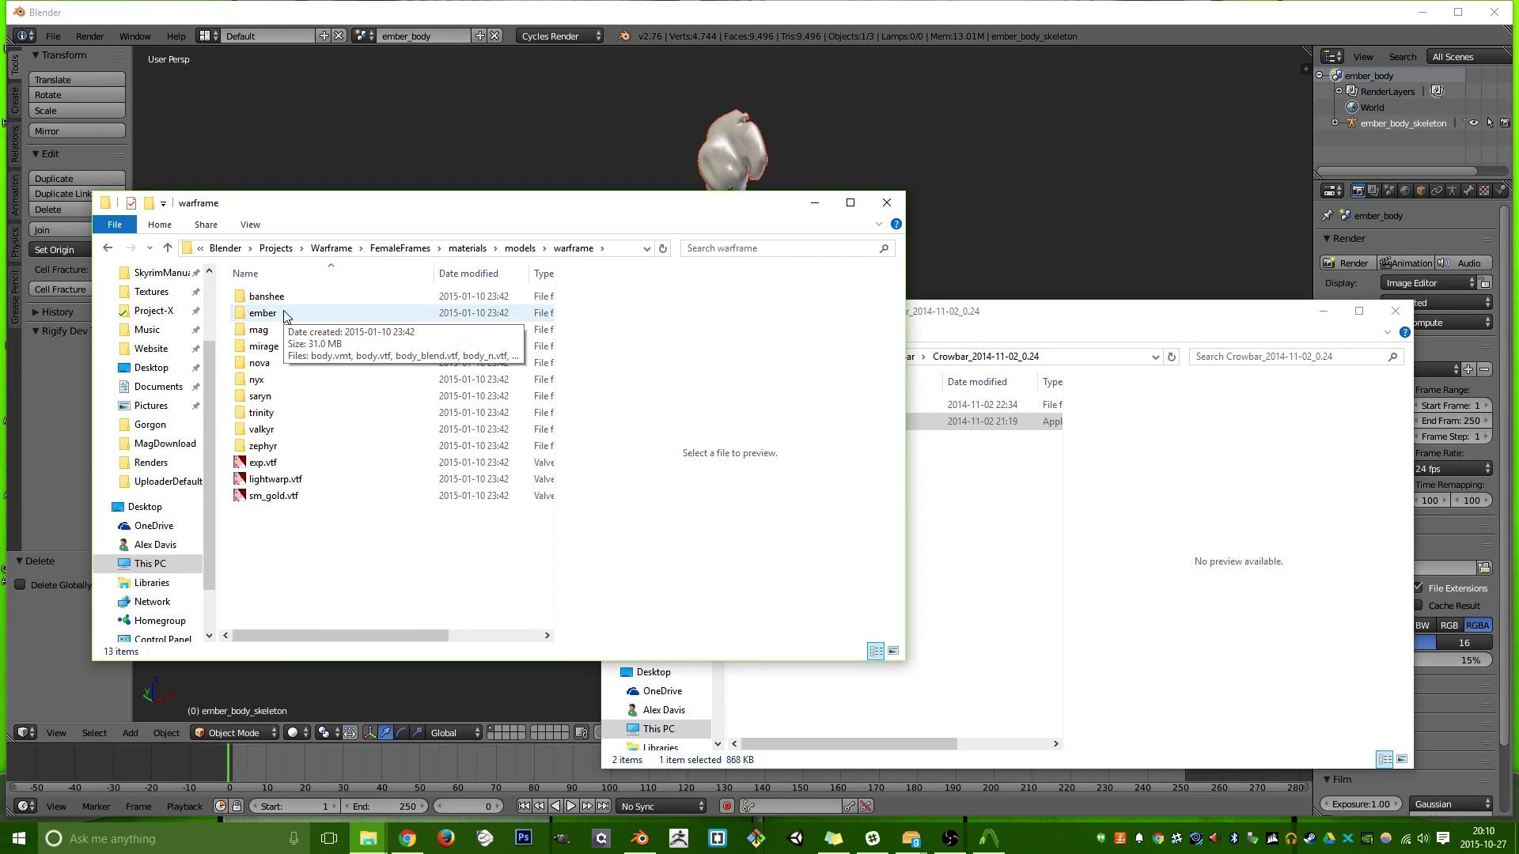
pyautogui.doubleClick(263, 313)
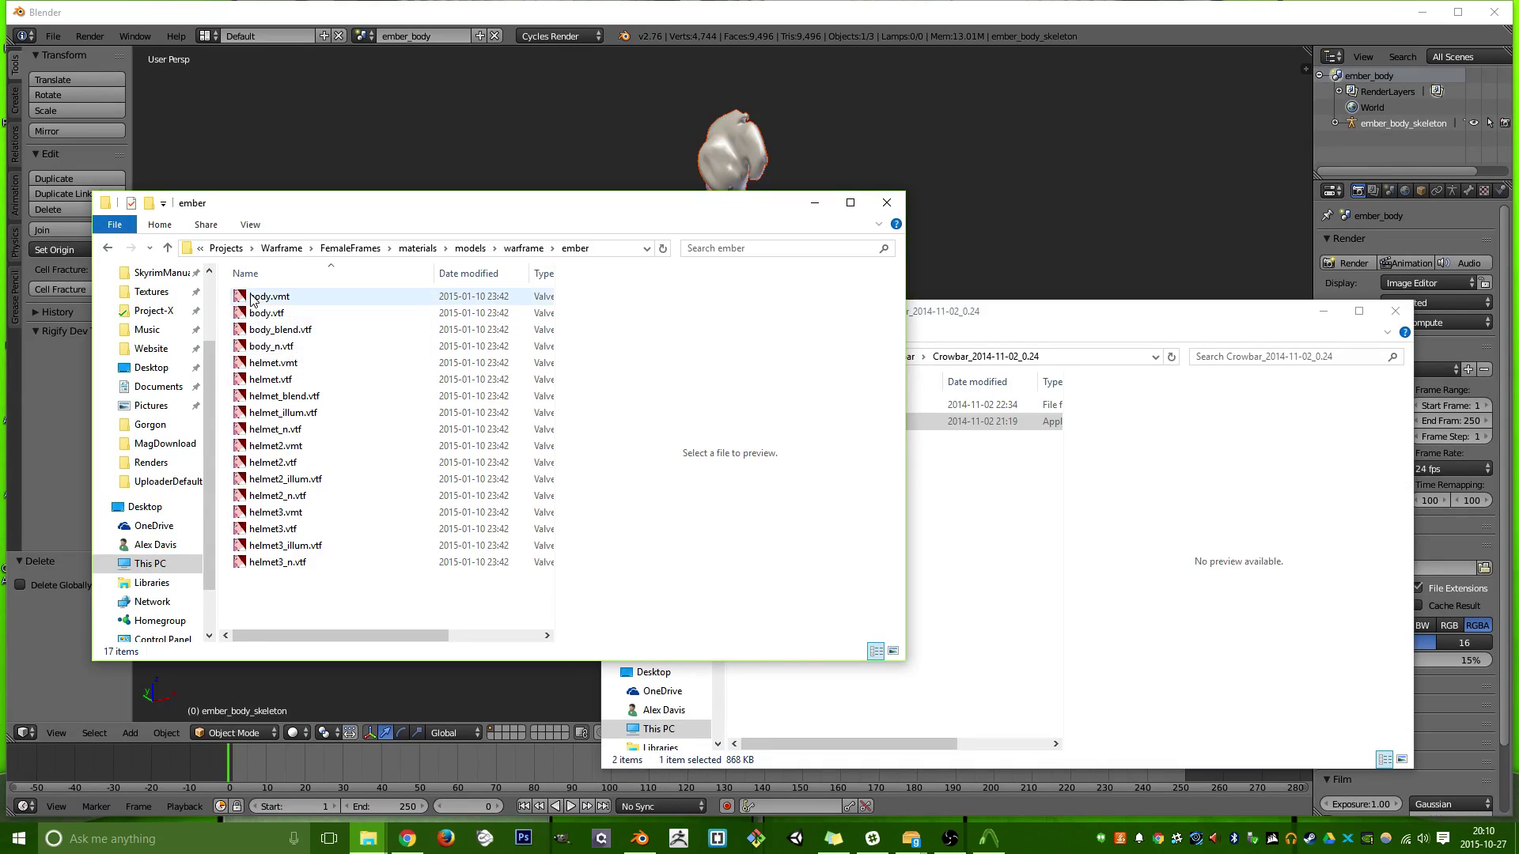
pyautogui.click(268, 313)
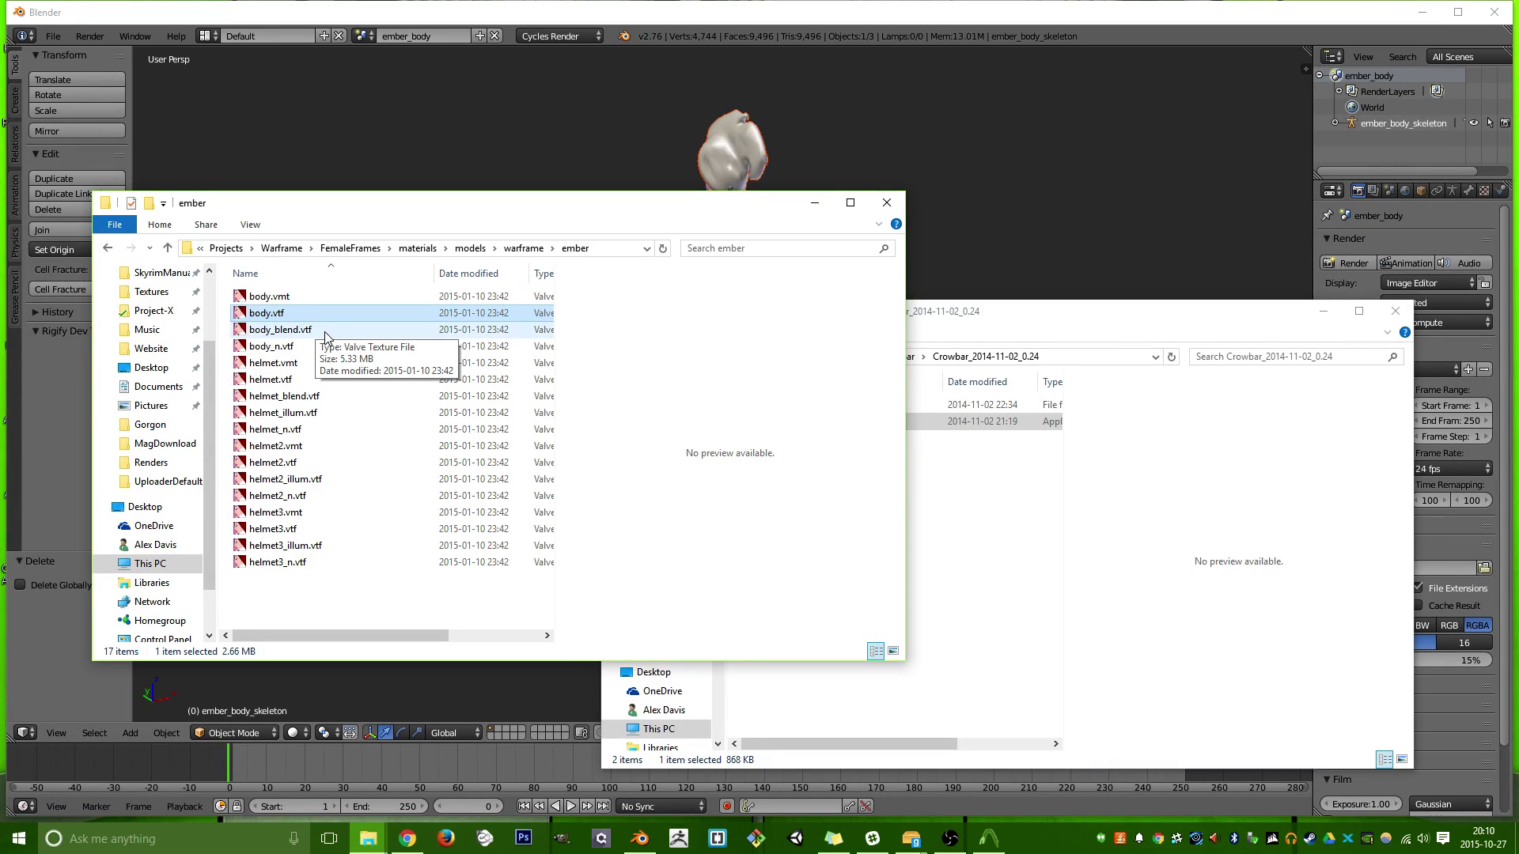
# Launch VTFEdit.exe from the Warframe project's VTFedit folder and move it aside.
pyautogui.click(988, 474)
pyautogui.moveTo(950, 318); pyautogui.dragTo(977, 310)
pyautogui.click(867, 348)
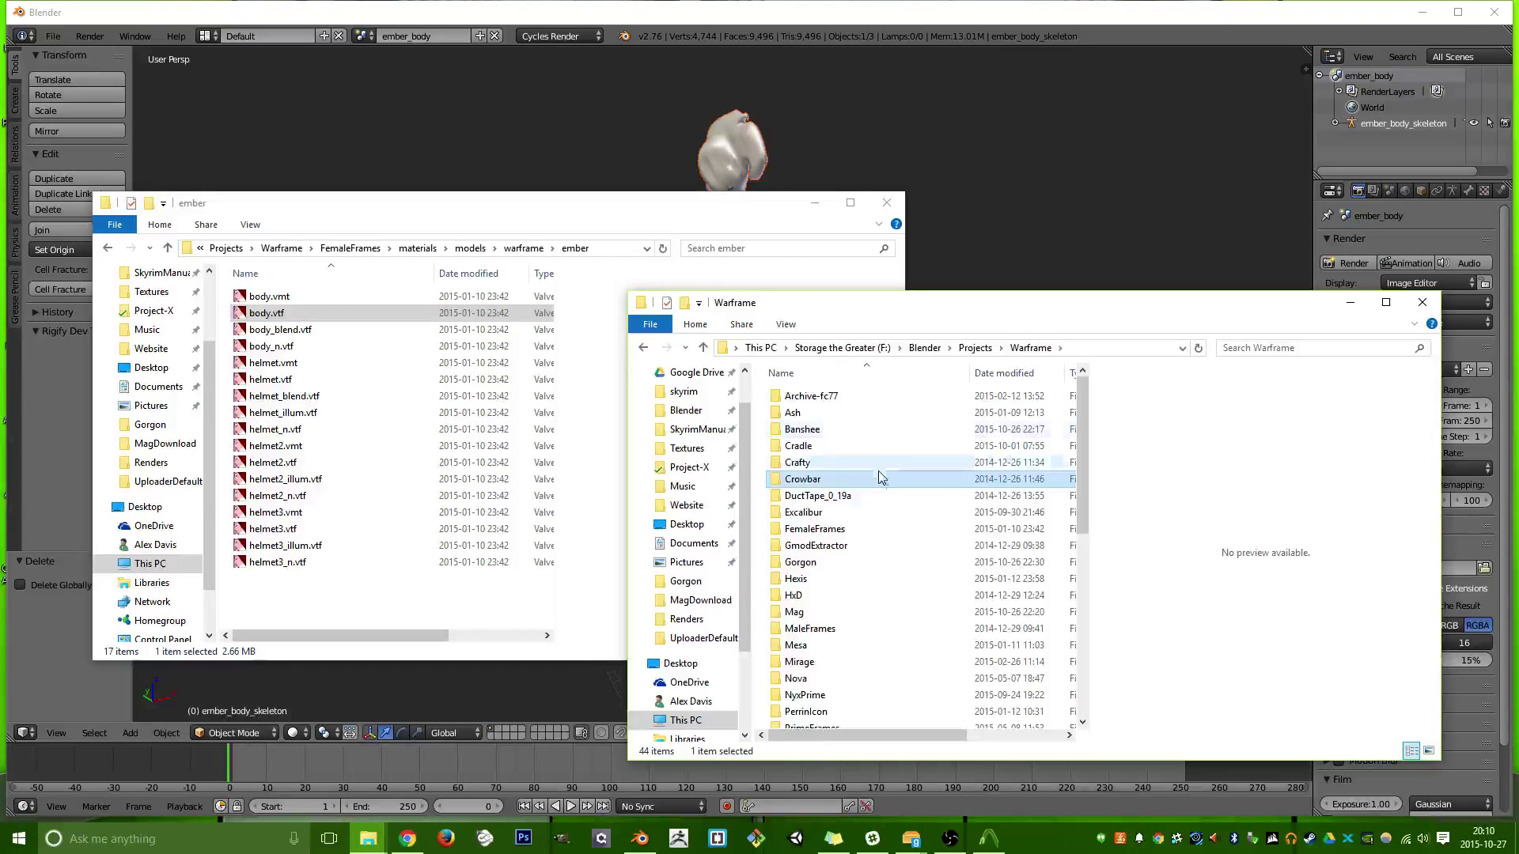
pyautogui.scroll(-1, 868, 518)
pyautogui.scroll(-2, 868, 518)
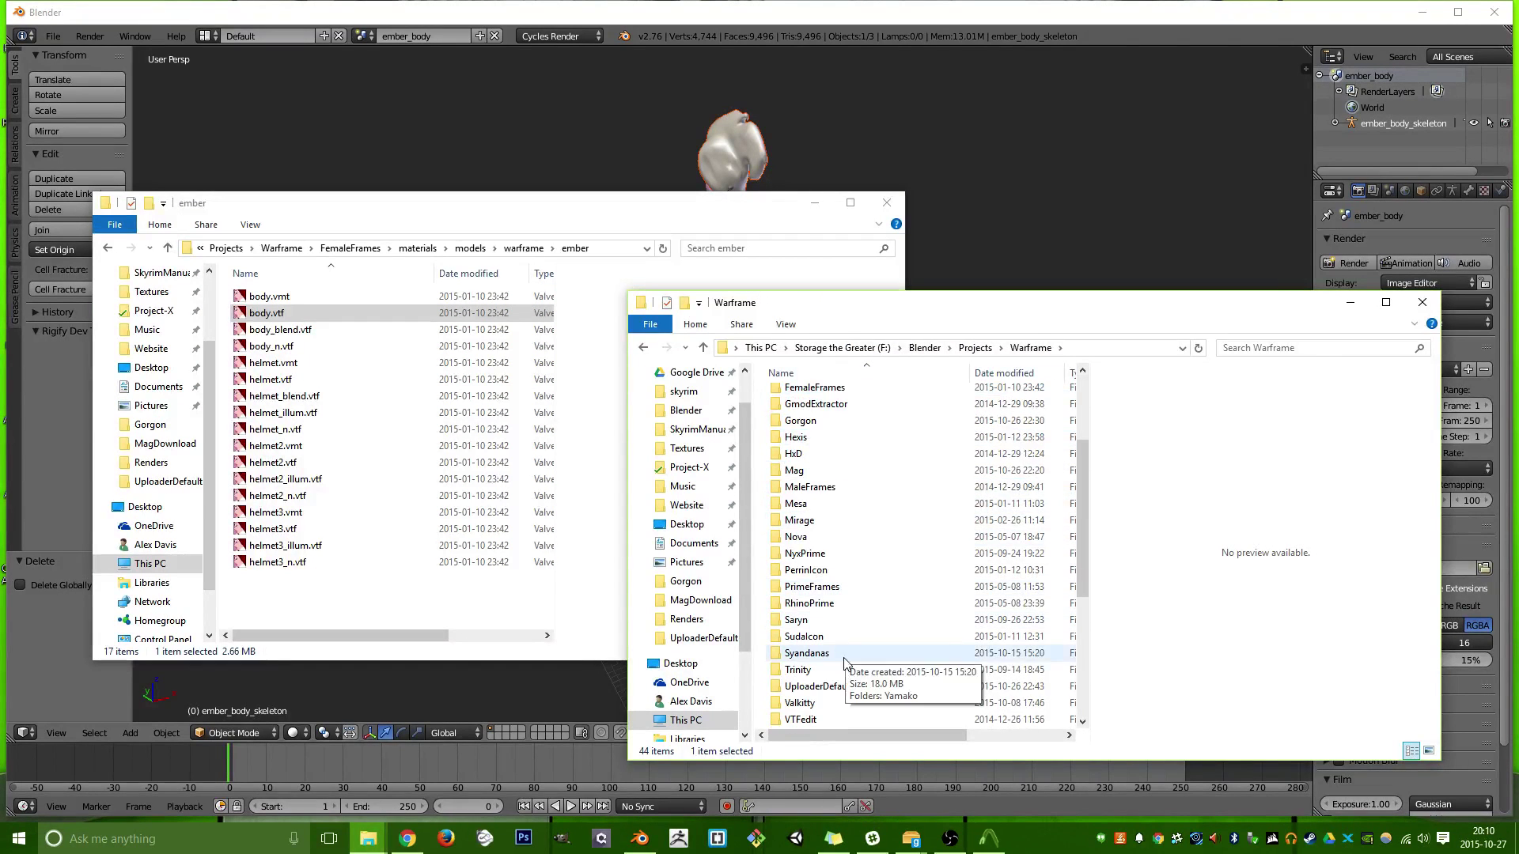
pyautogui.click(800, 720)
pyautogui.doubleClick(823, 722)
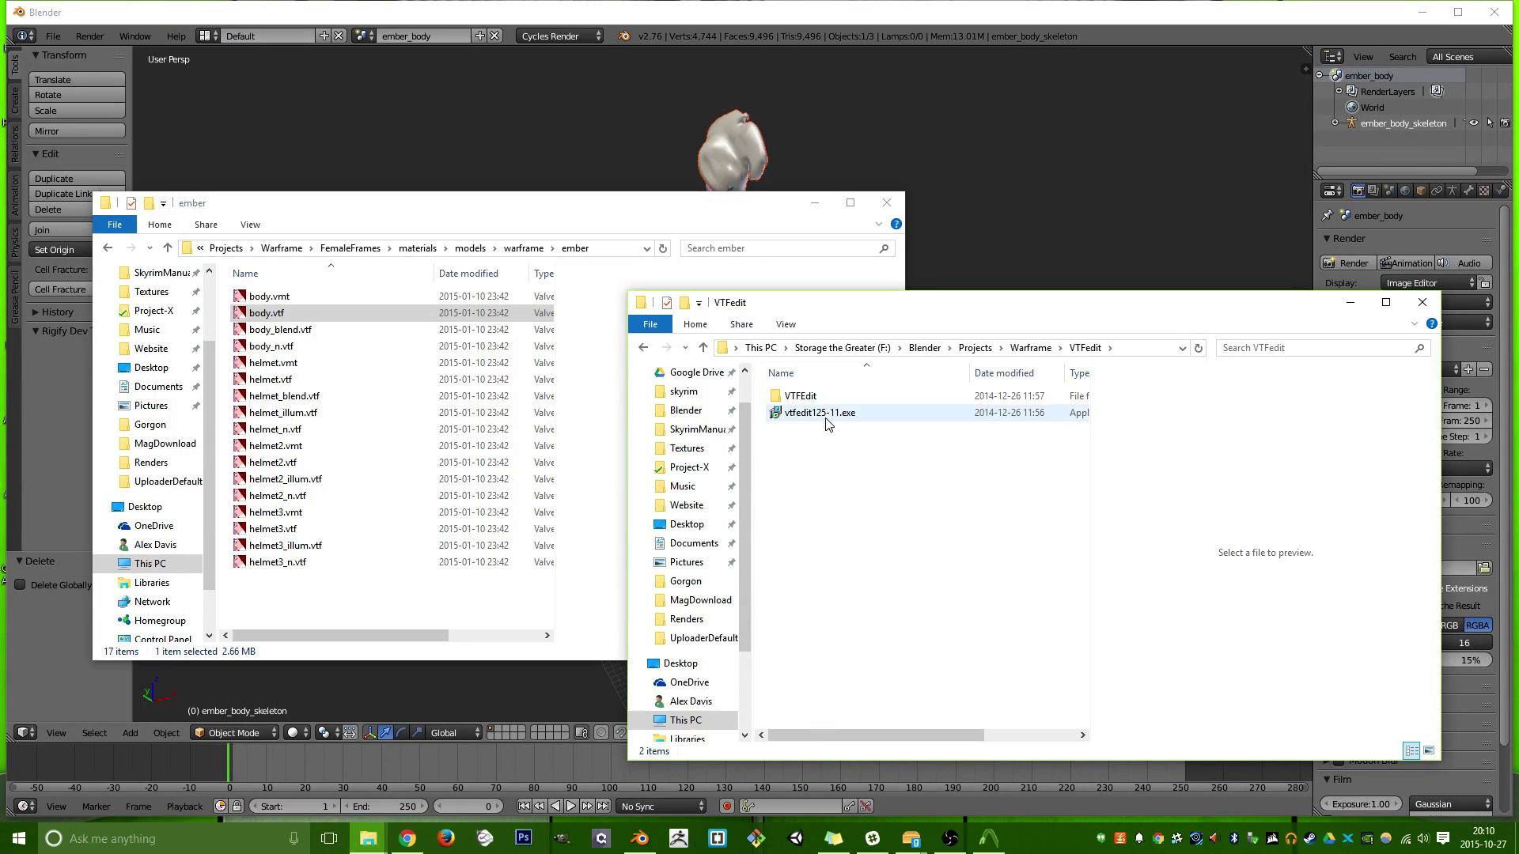
pyautogui.doubleClick(800, 396)
pyautogui.doubleClick(813, 483)
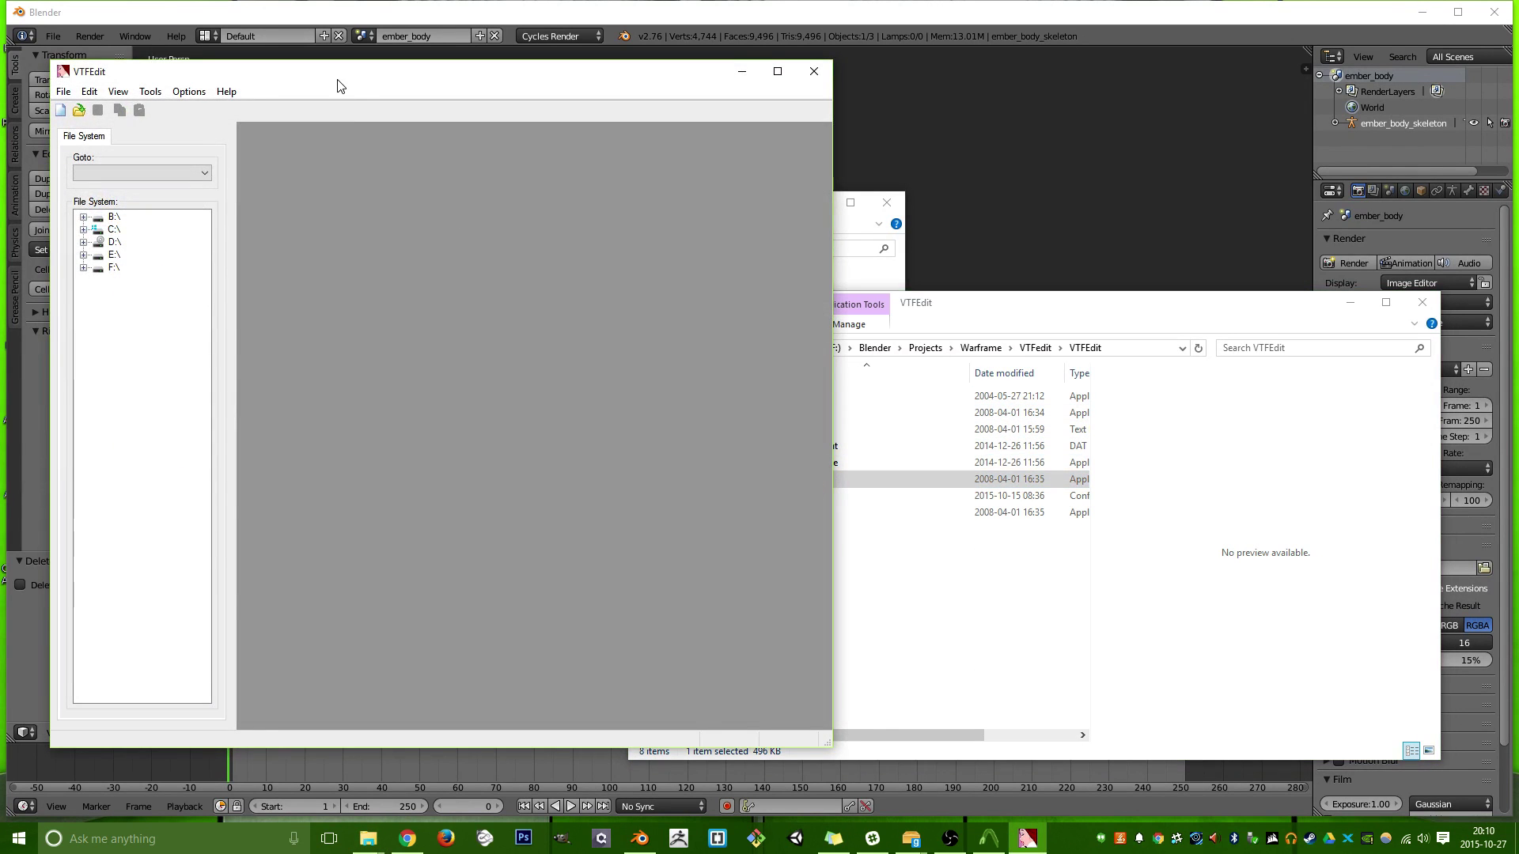
pyautogui.moveTo(341, 86); pyautogui.dragTo(779, 97)
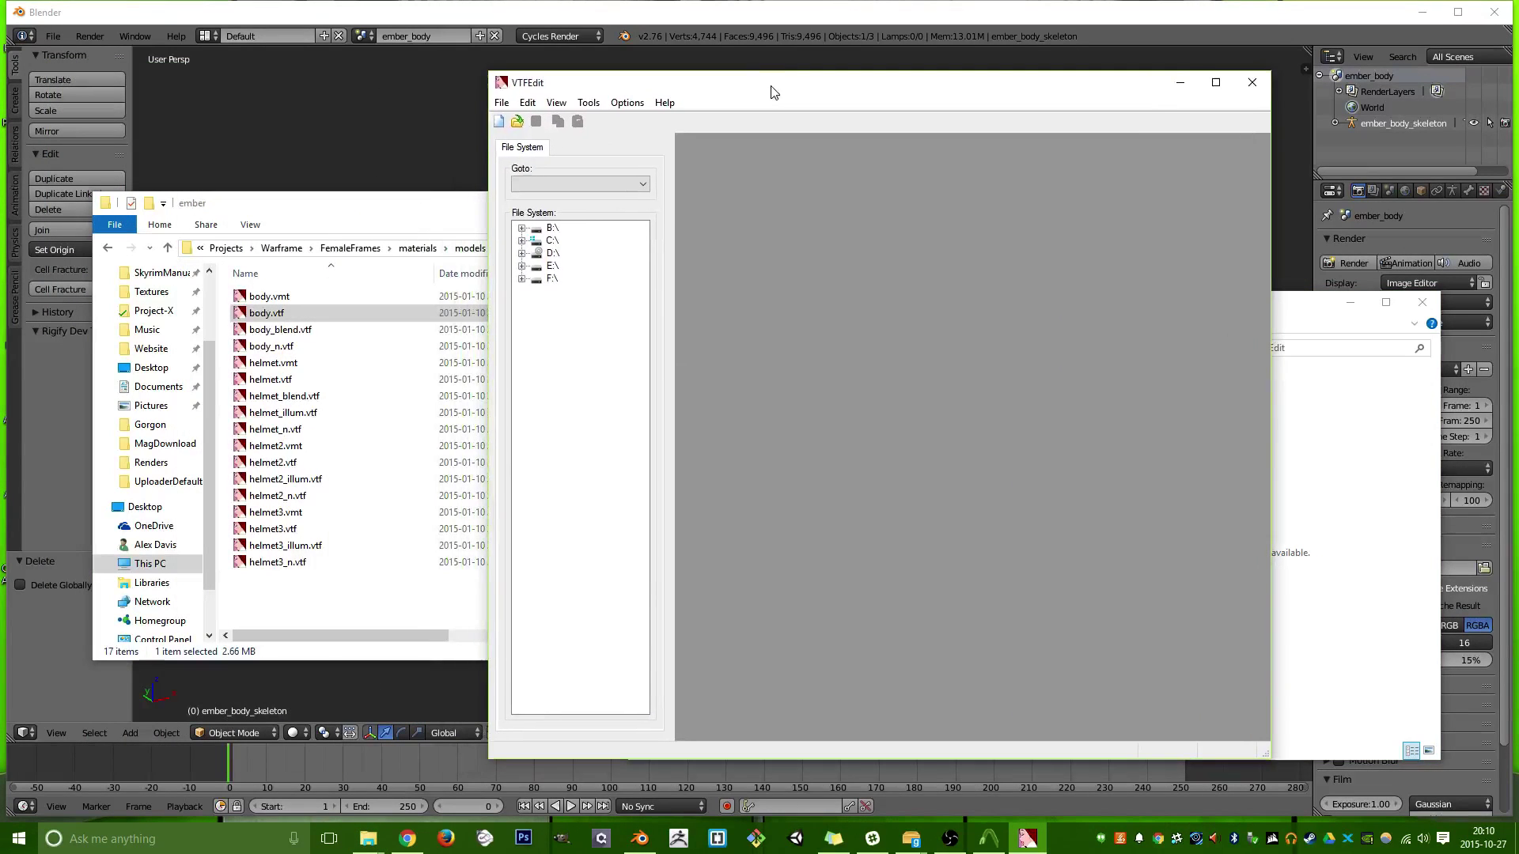
# Load body.vtf into VTFEdit and pan across it with the scrollbars.
pyautogui.click(253, 316)
pyautogui.moveTo(253, 316); pyautogui.dragTo(845, 315)
pyautogui.scroll(-10, 867, 402)
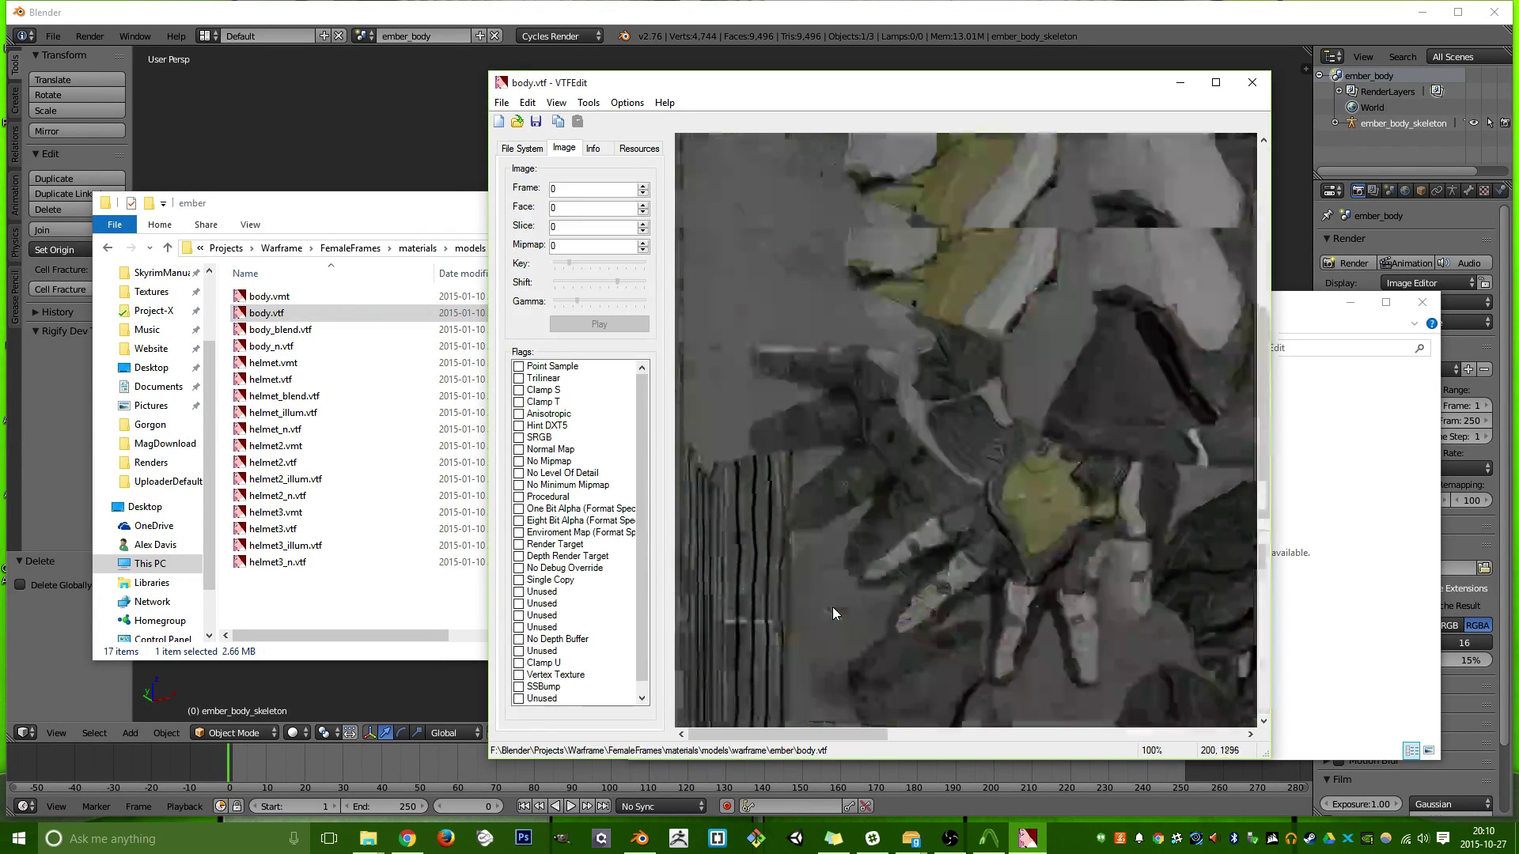
pyautogui.scroll(7, 832, 606)
pyautogui.moveTo(829, 734); pyautogui.dragTo(1017, 524)
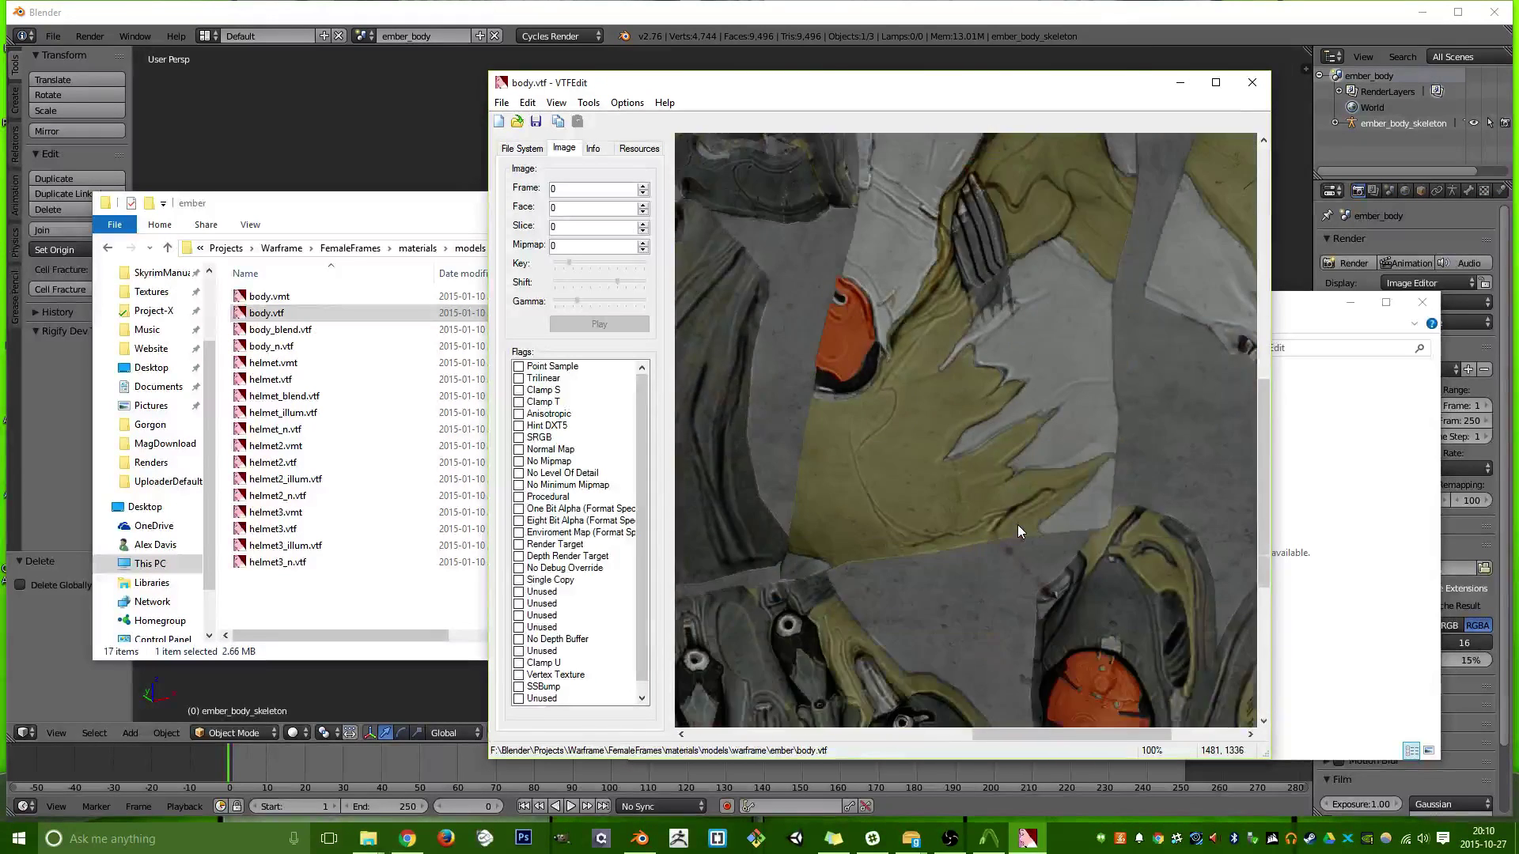
pyautogui.scroll(5, 1018, 525)
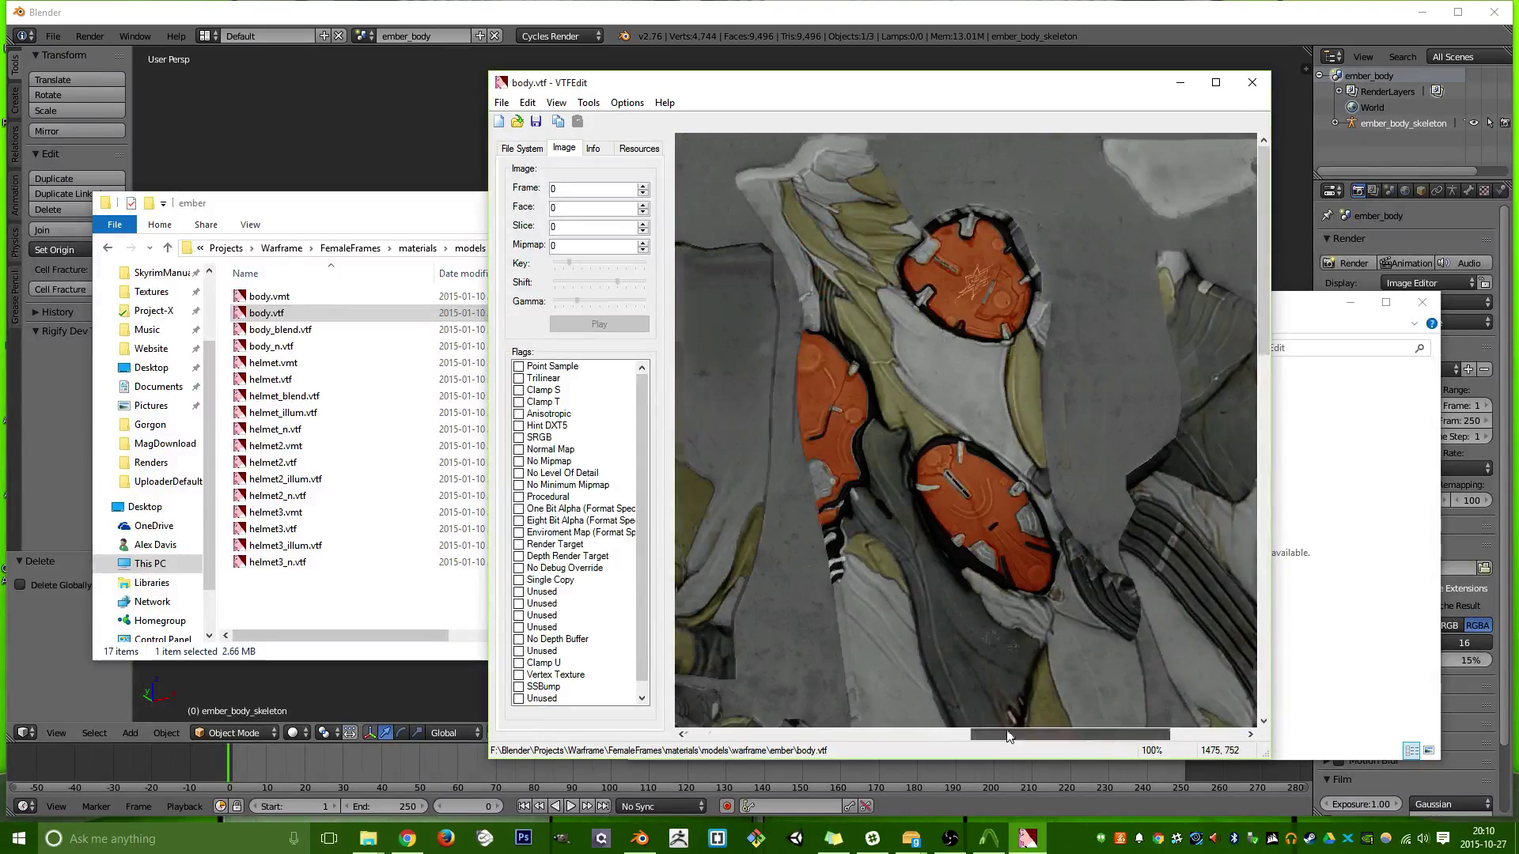
pyautogui.moveTo(1007, 736); pyautogui.dragTo(716, 711)
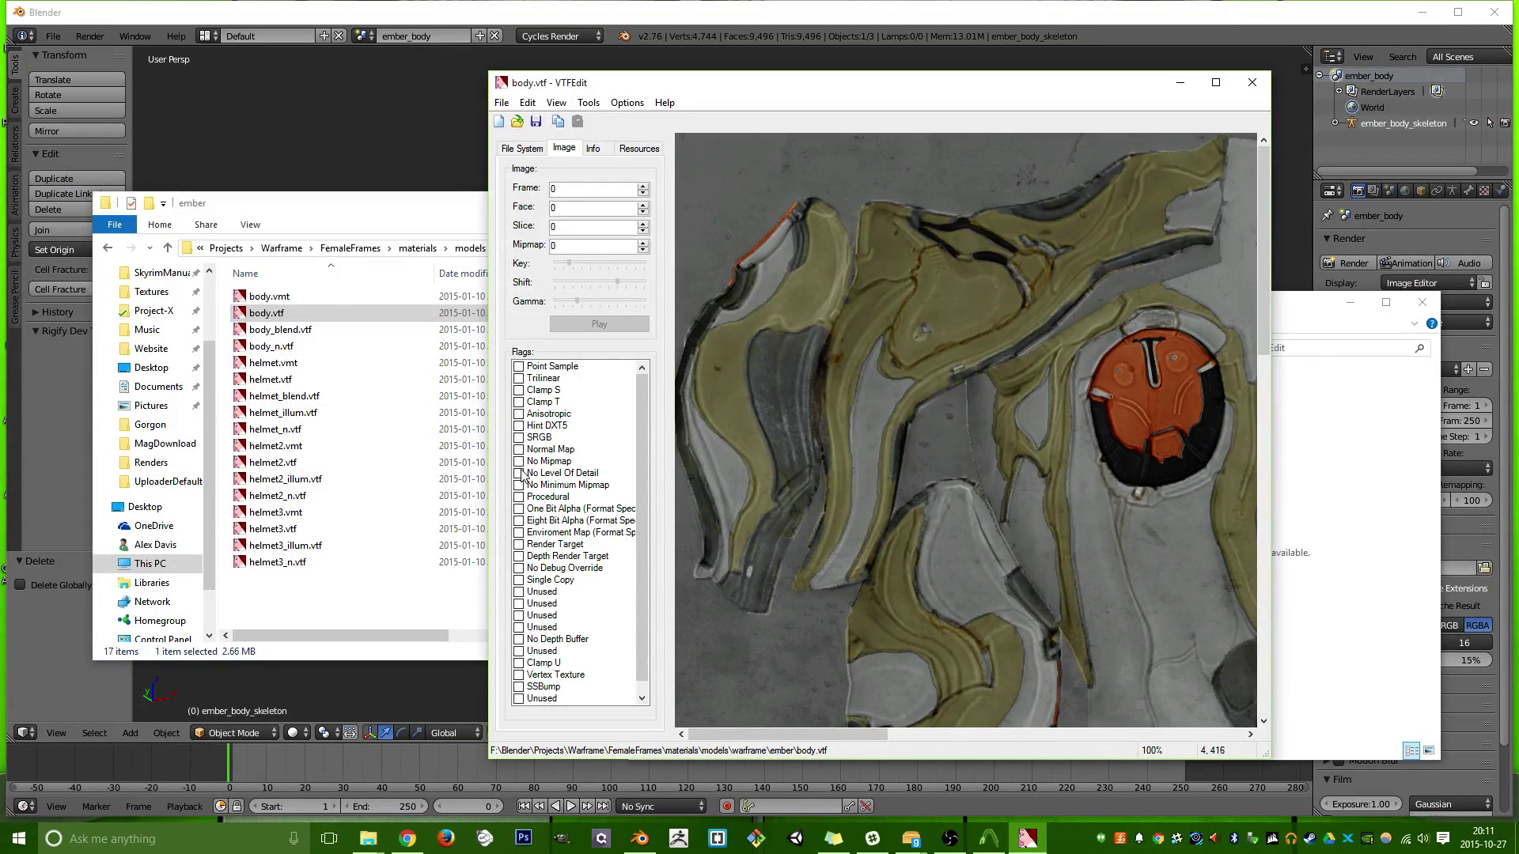
# Preview the body_n.vtf and body_blend.vtf textures in VTFEdit.
pyautogui.doubleClick(273, 348)
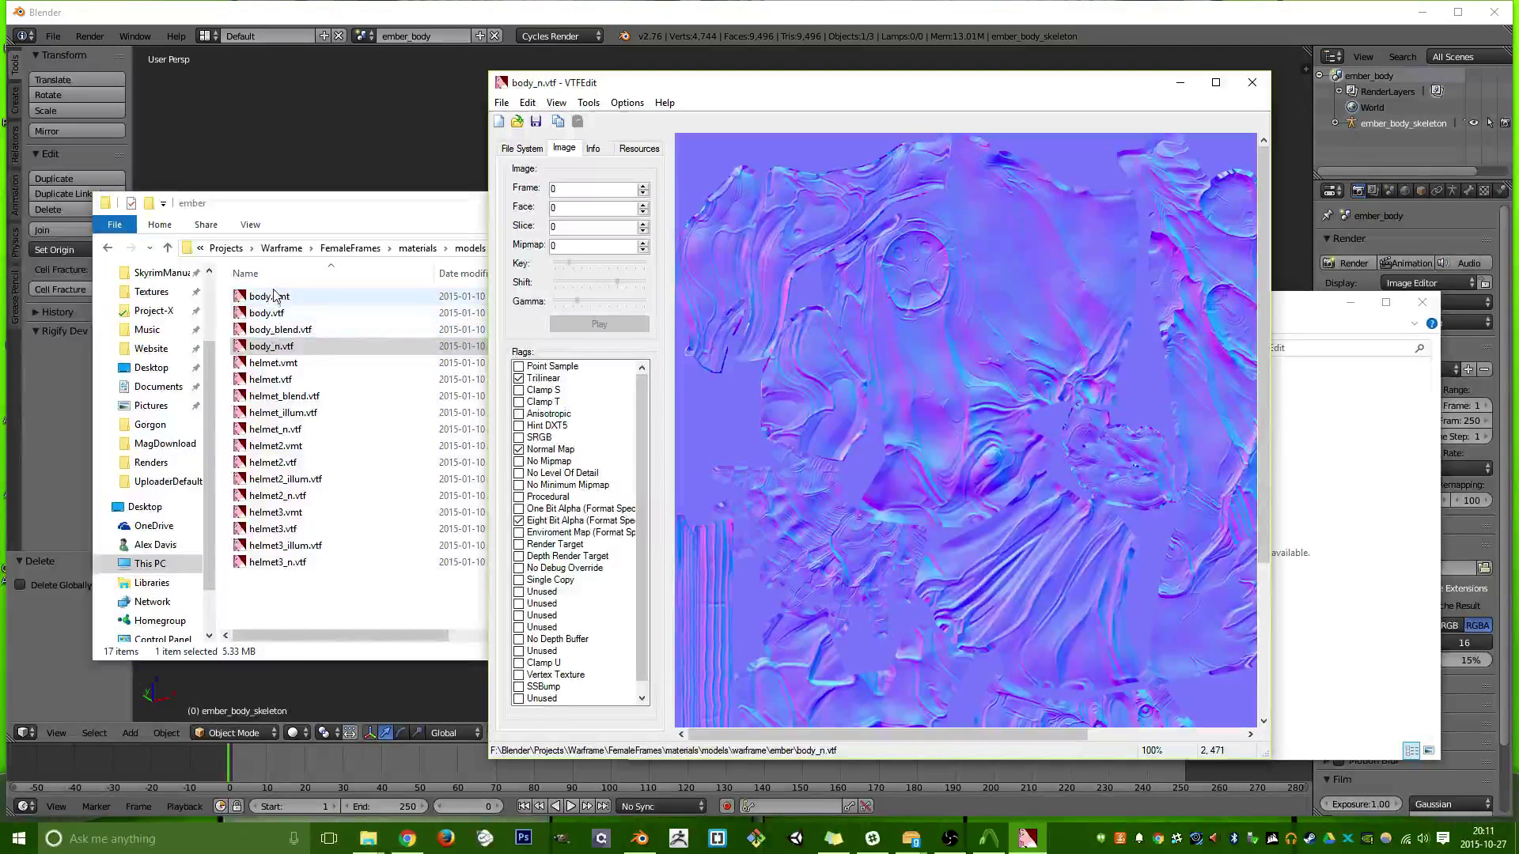
pyautogui.moveTo(277, 330); pyautogui.dragTo(771, 471)
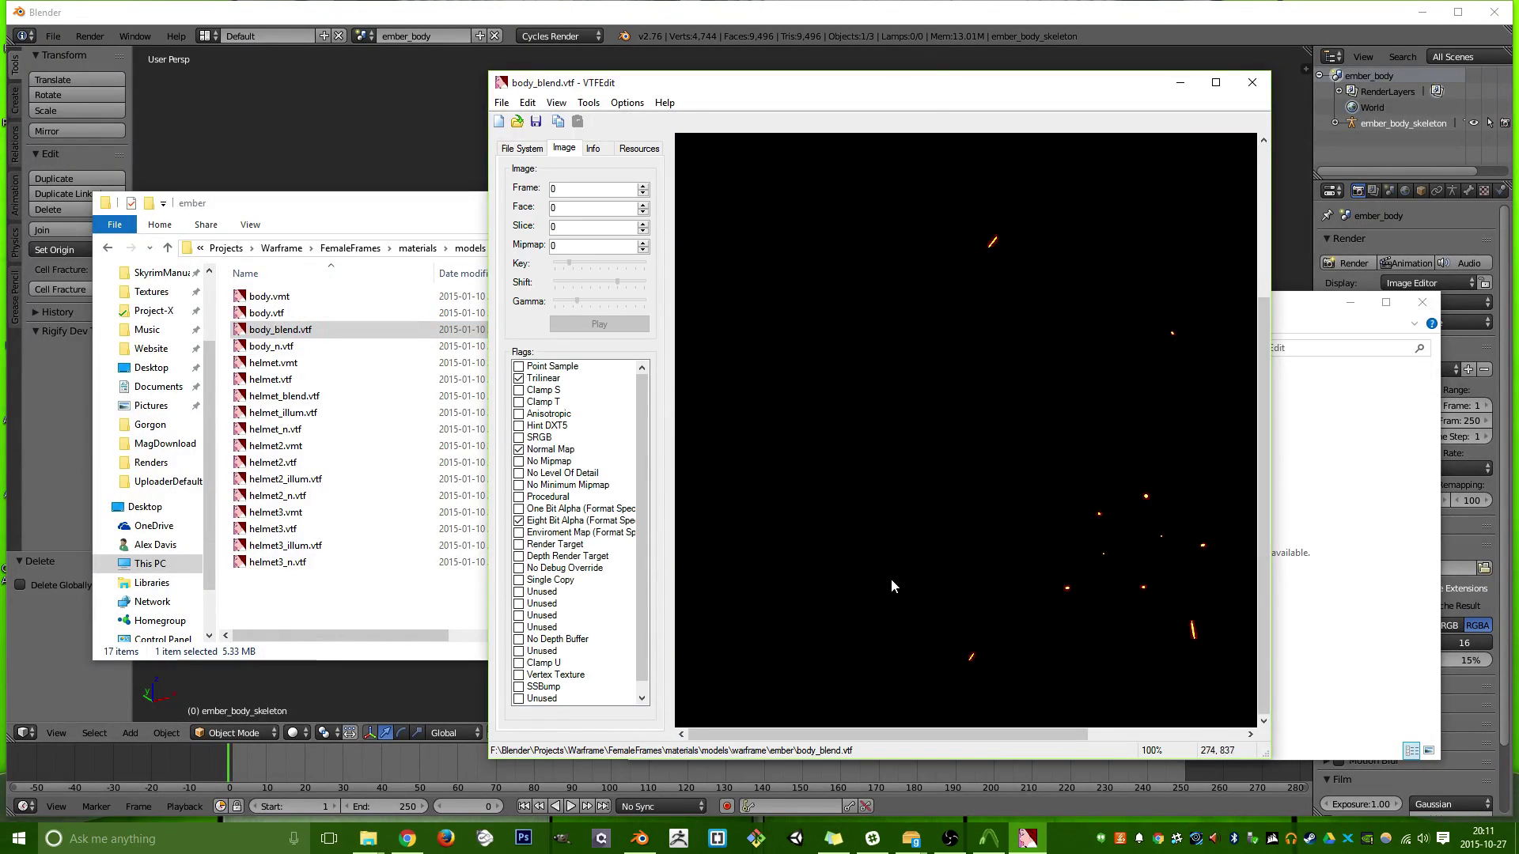
pyautogui.scroll(3, 870, 641)
pyautogui.moveTo(838, 733); pyautogui.dragTo(992, 733)
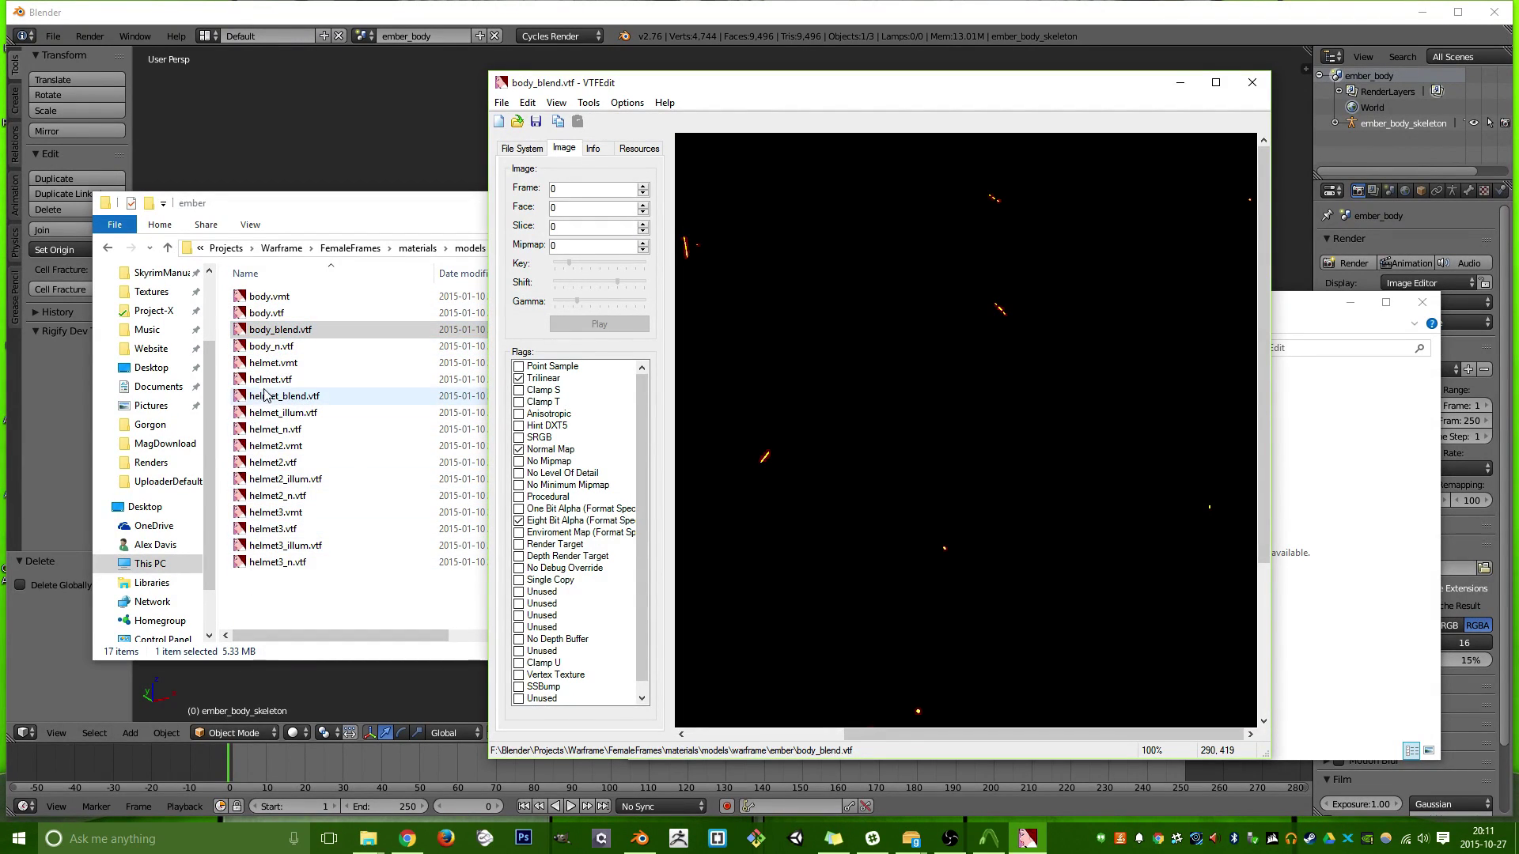
# Preview helmet, helmet_blend, helmet_illum, helmet_n and helmet2 textures in turn.
pyautogui.moveTo(269, 380); pyautogui.dragTo(807, 463)
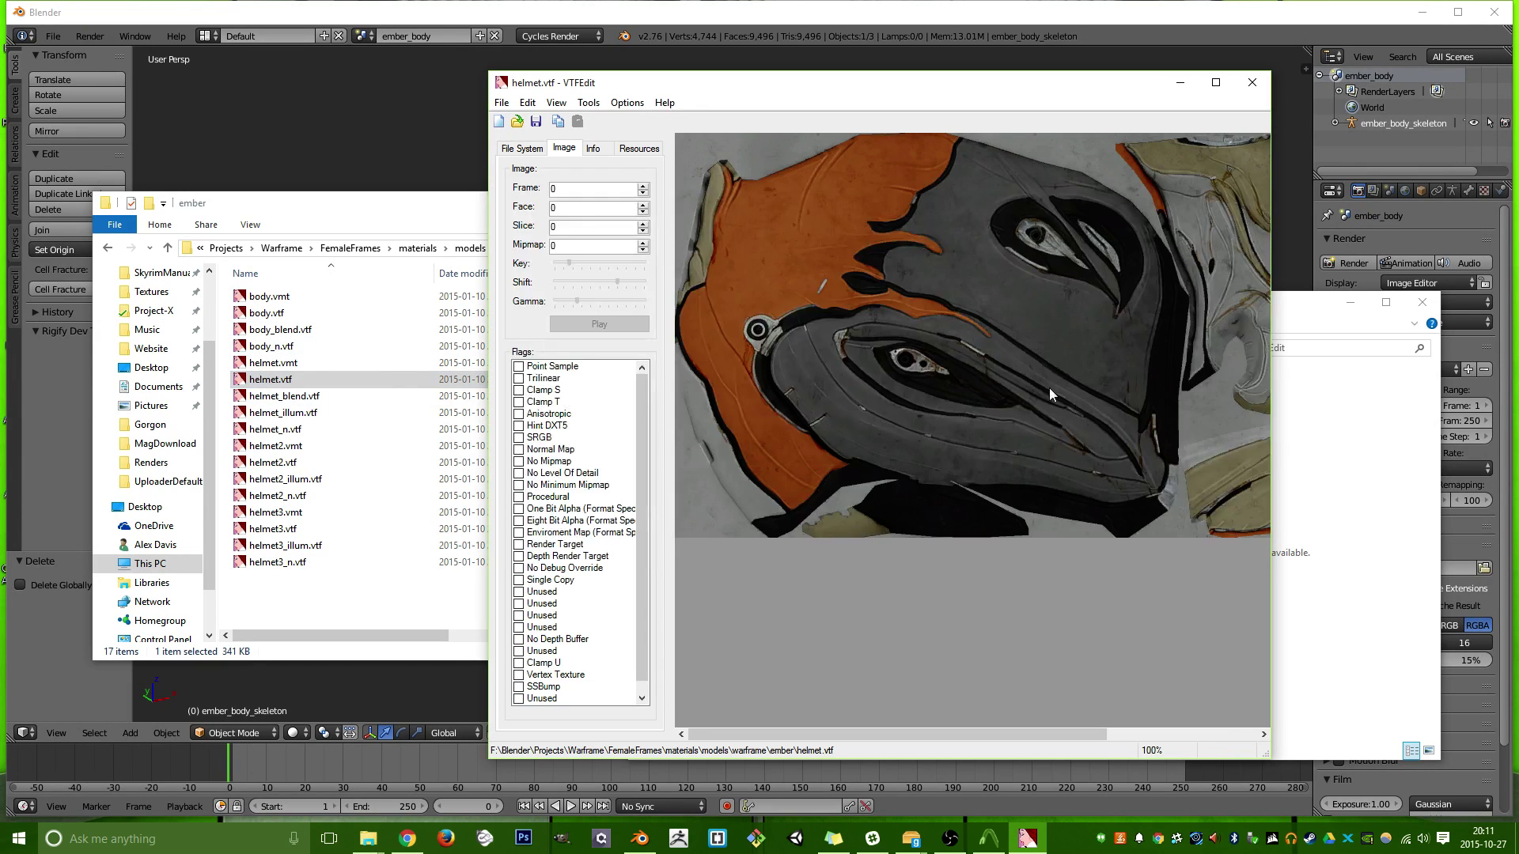
pyautogui.moveTo(268, 396); pyautogui.dragTo(888, 372)
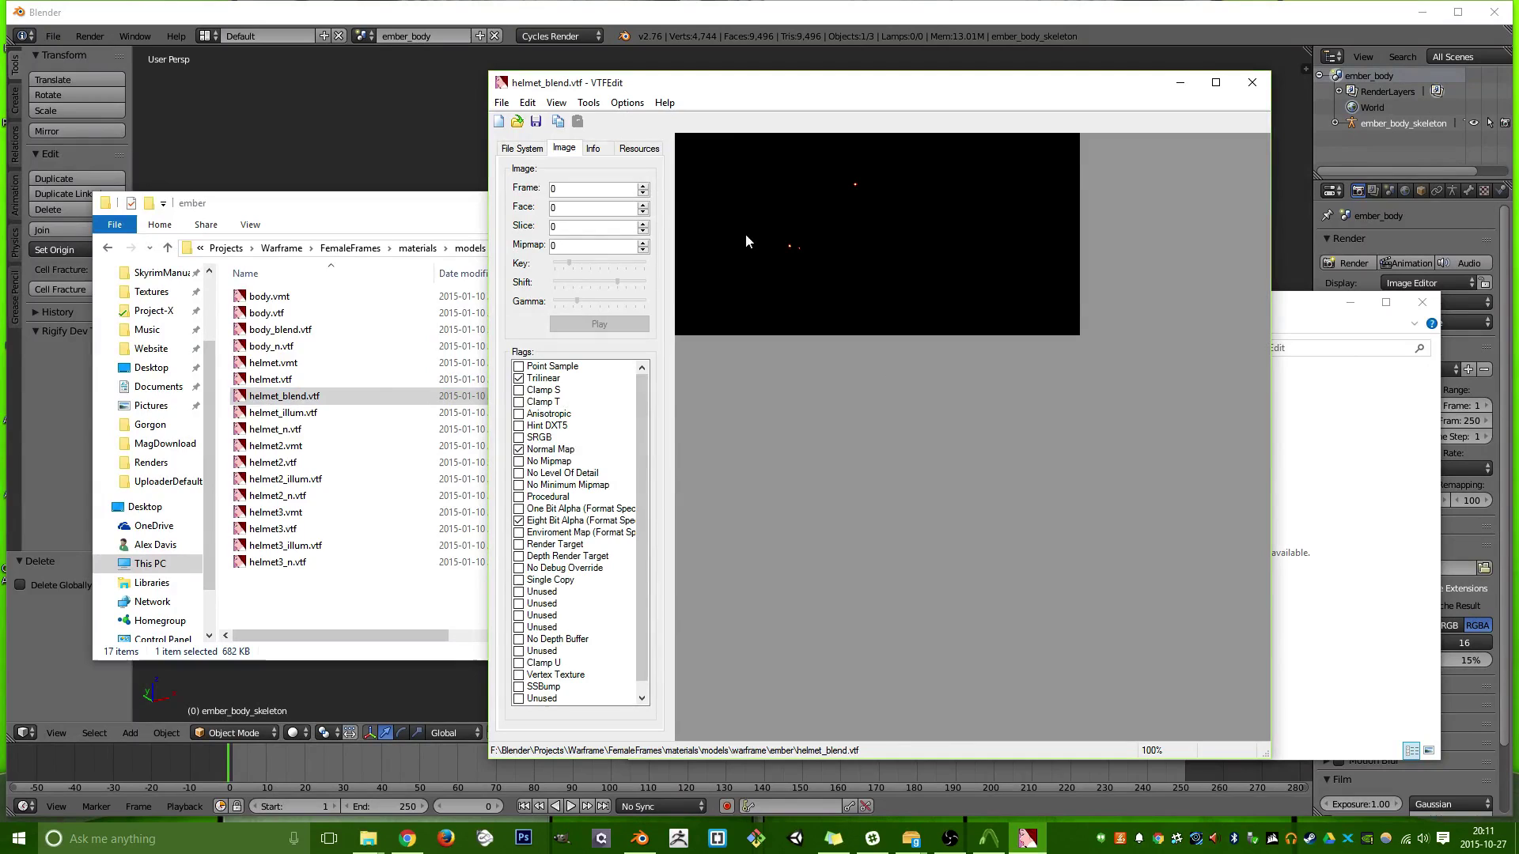
pyautogui.moveTo(290, 421); pyautogui.dragTo(761, 349)
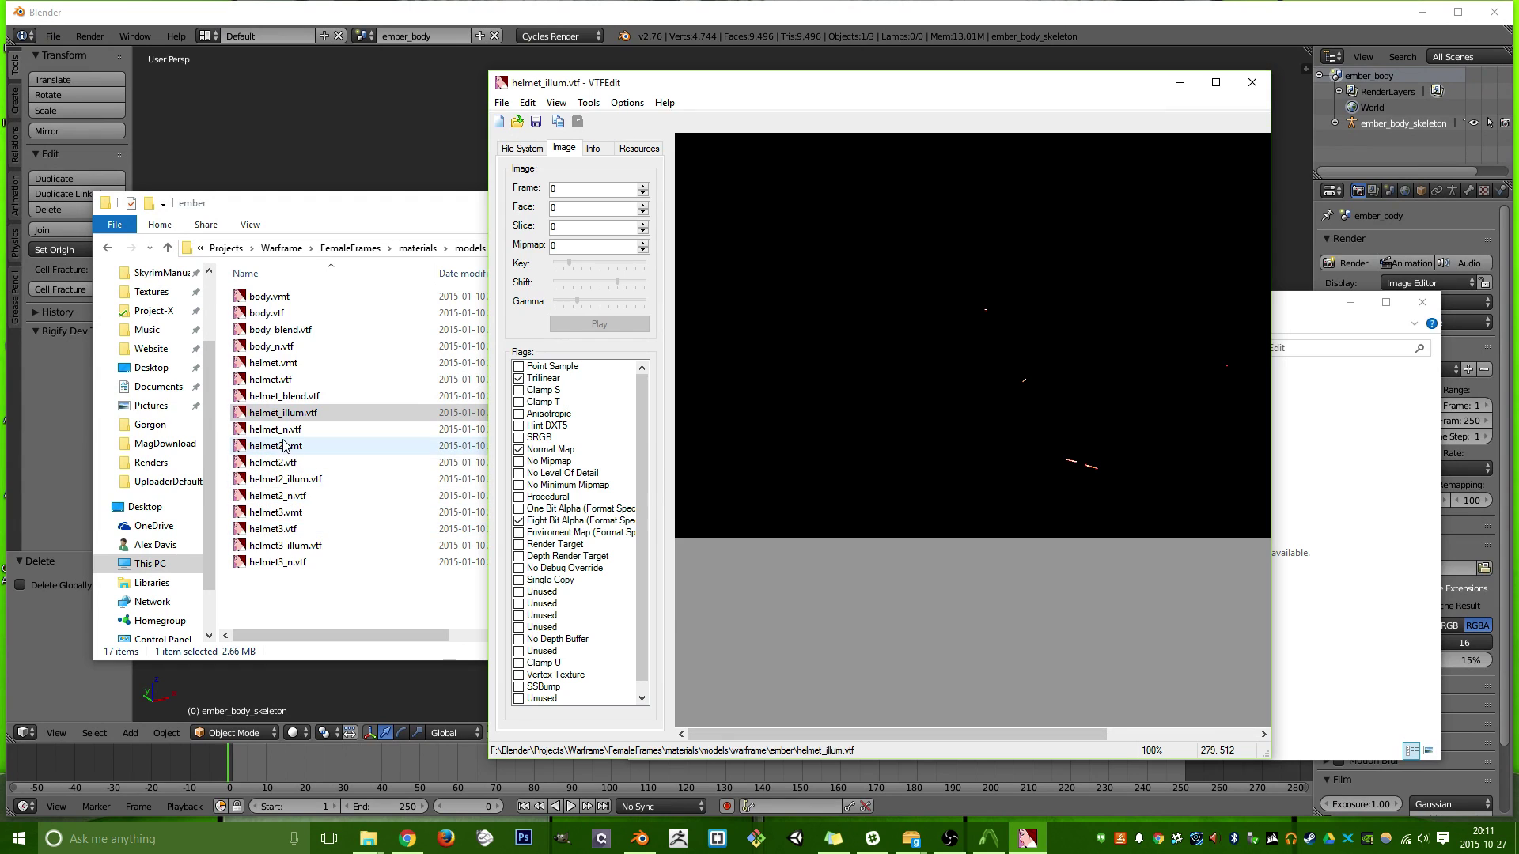
pyautogui.moveTo(285, 429); pyautogui.dragTo(899, 408)
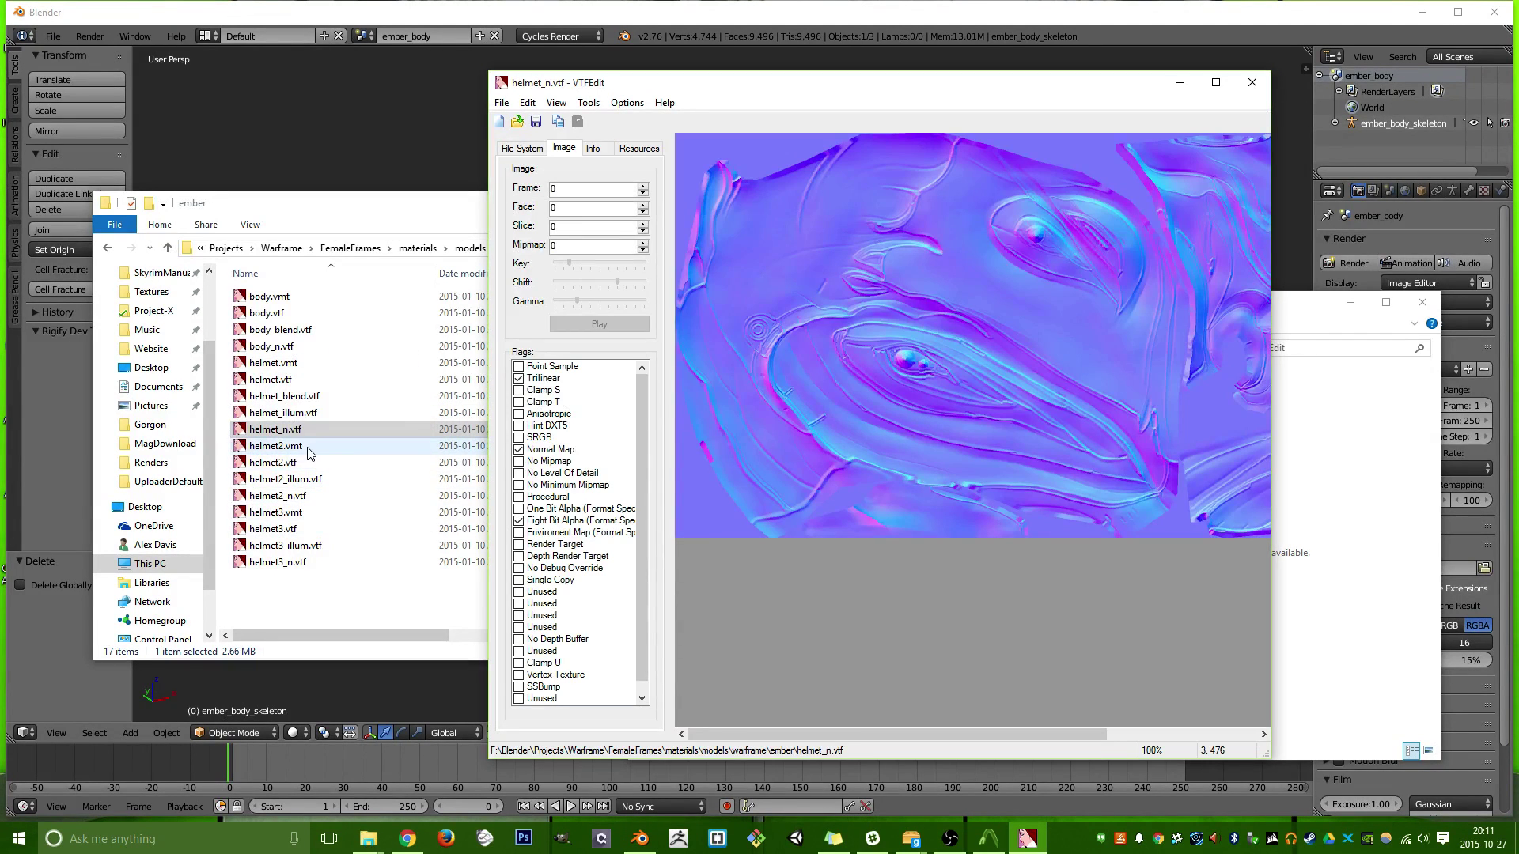
pyautogui.moveTo(285, 463); pyautogui.dragTo(829, 479)
pyautogui.moveTo(886, 734)
pyautogui.mouseDown()
pyautogui.moveTo(1037, 726)
pyautogui.moveTo(902, 723)
pyautogui.mouseUp()
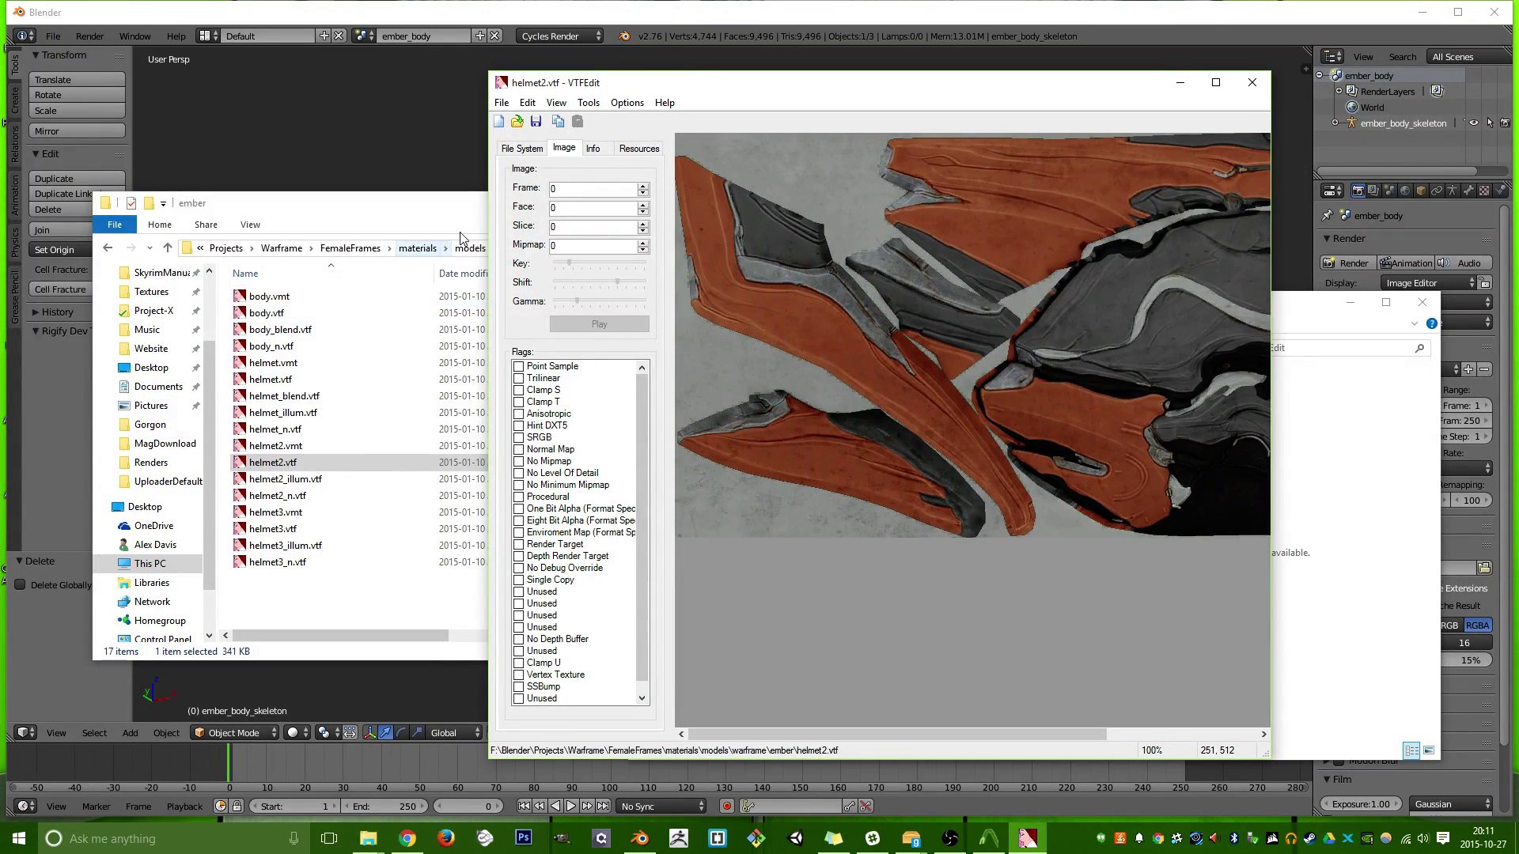
# Export the helmet2 texture as a PNG file.
pyautogui.click(501, 103)
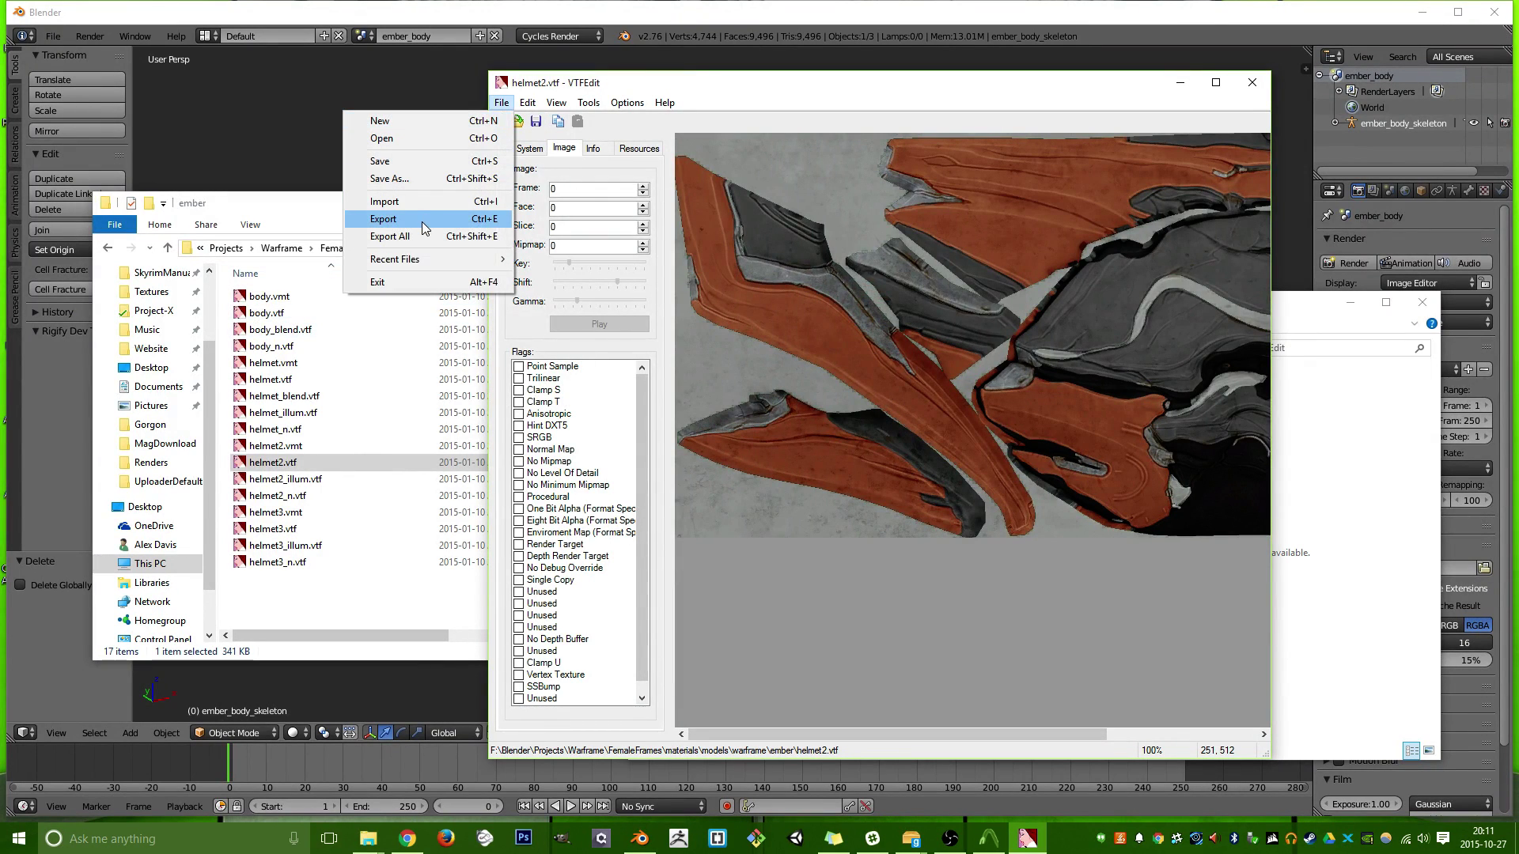
pyautogui.click(424, 224)
pyautogui.click(688, 477)
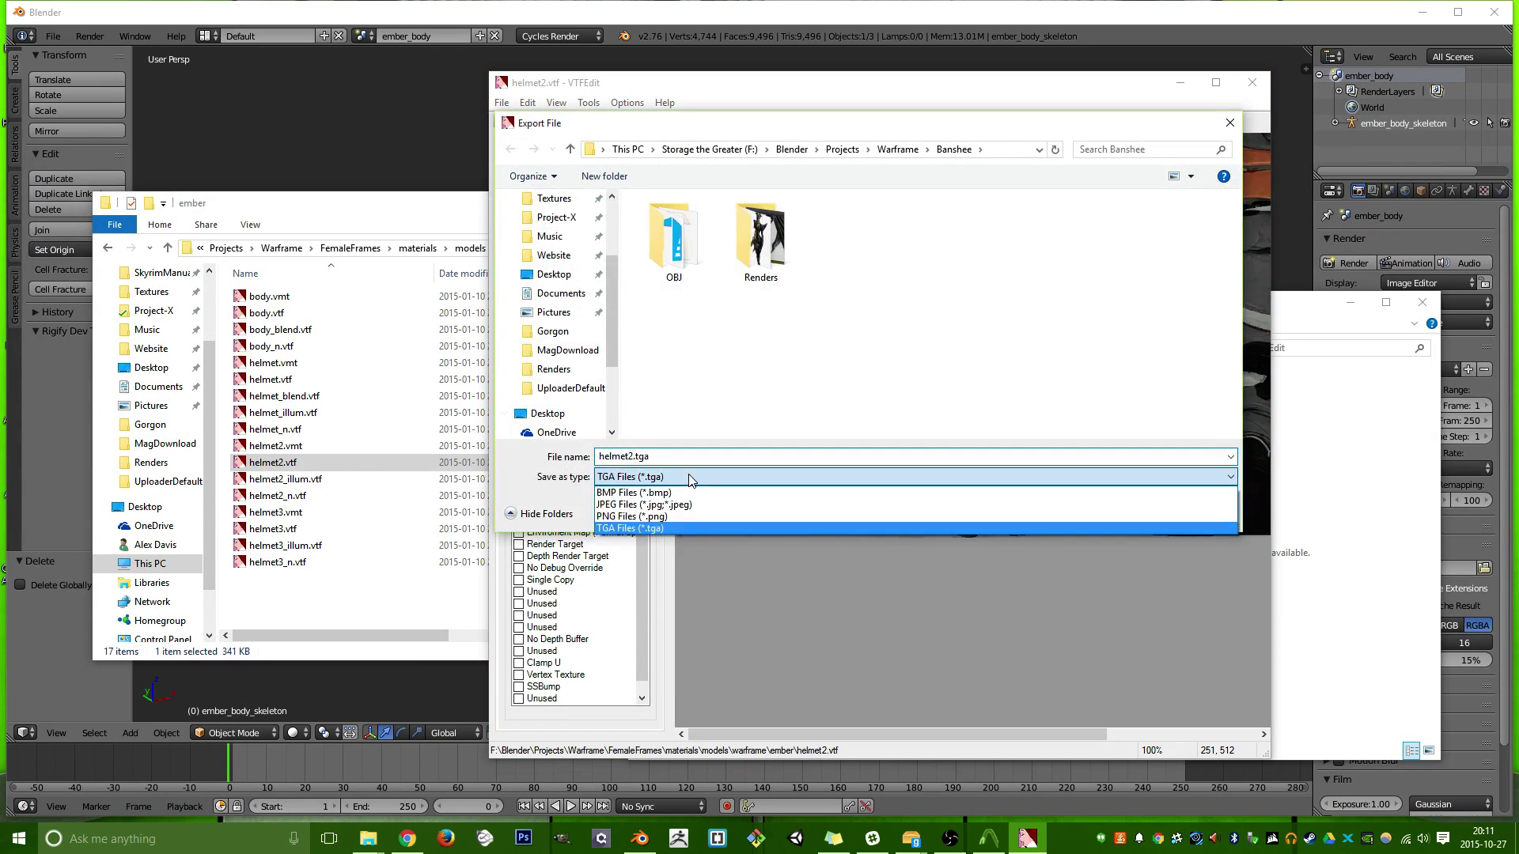
pyautogui.click(673, 515)
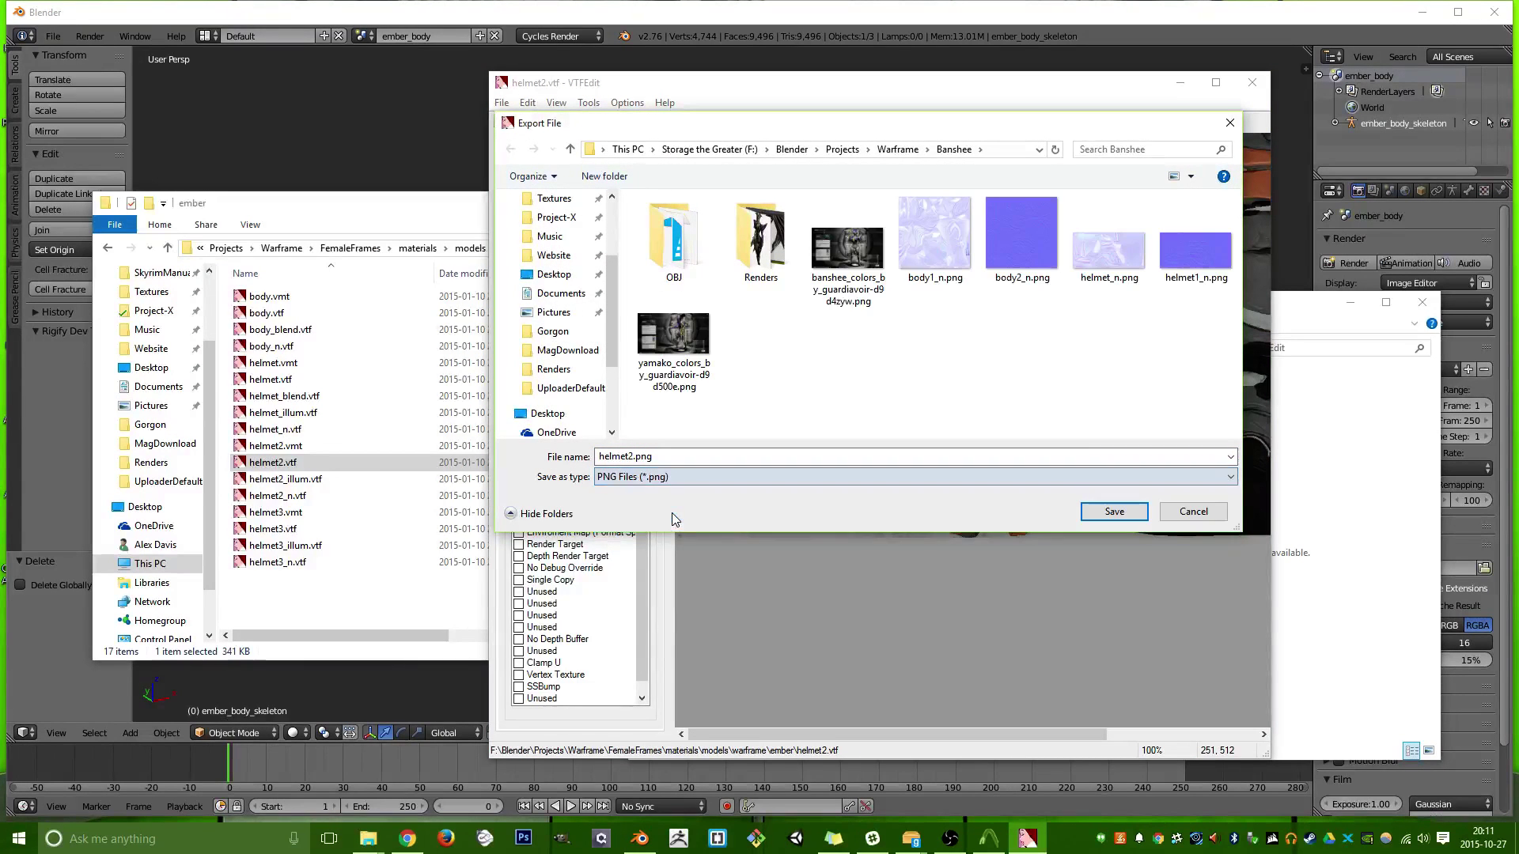
pyautogui.click(1193, 511)
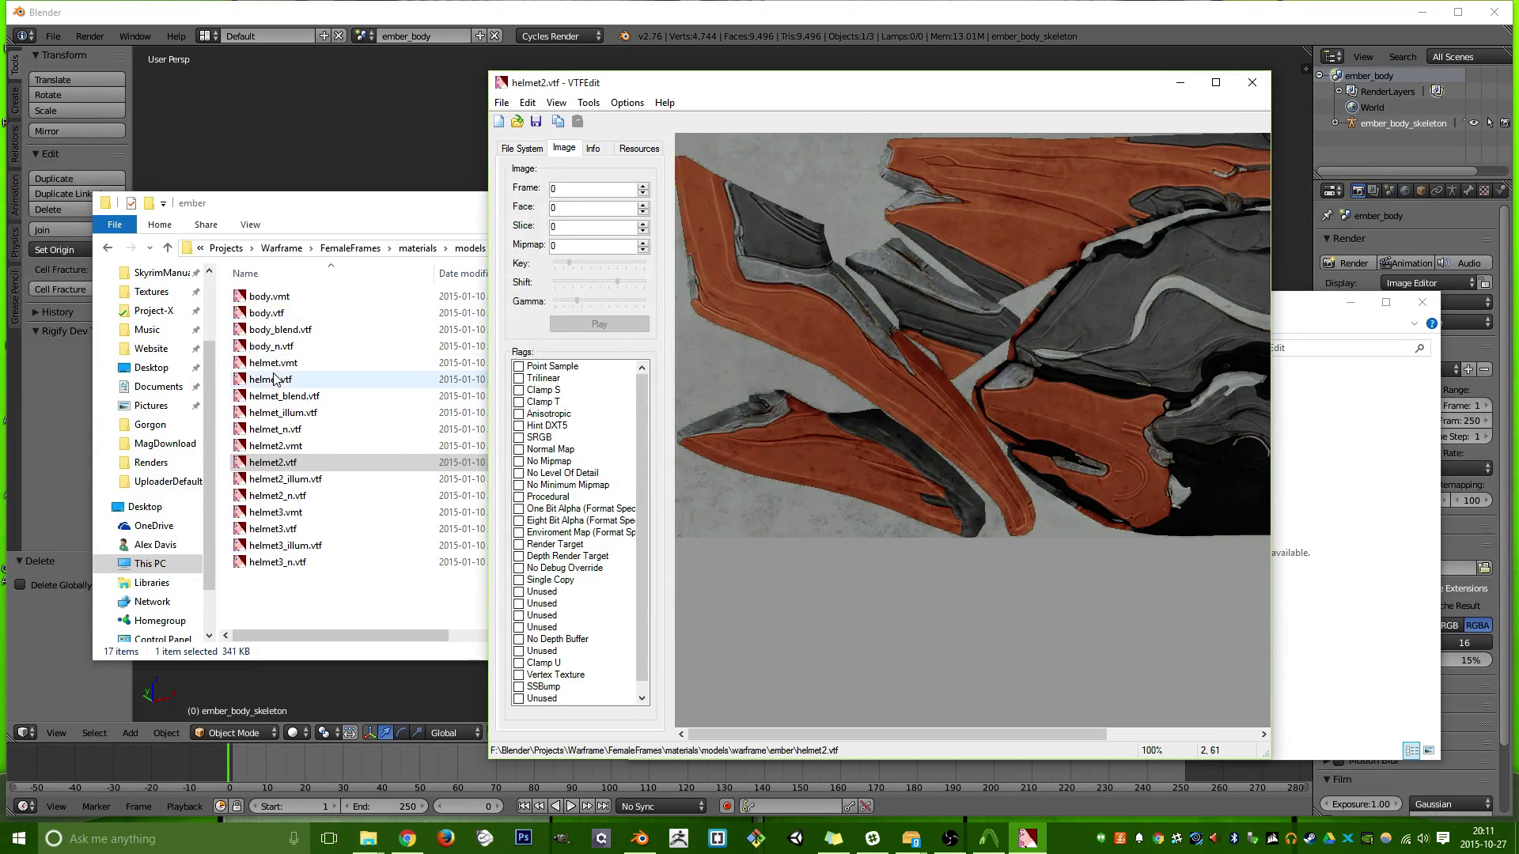
# Export body.vtf as PNG named test001 into the Warframe folder.
pyautogui.doubleClick(267, 314)
pyautogui.click(501, 103)
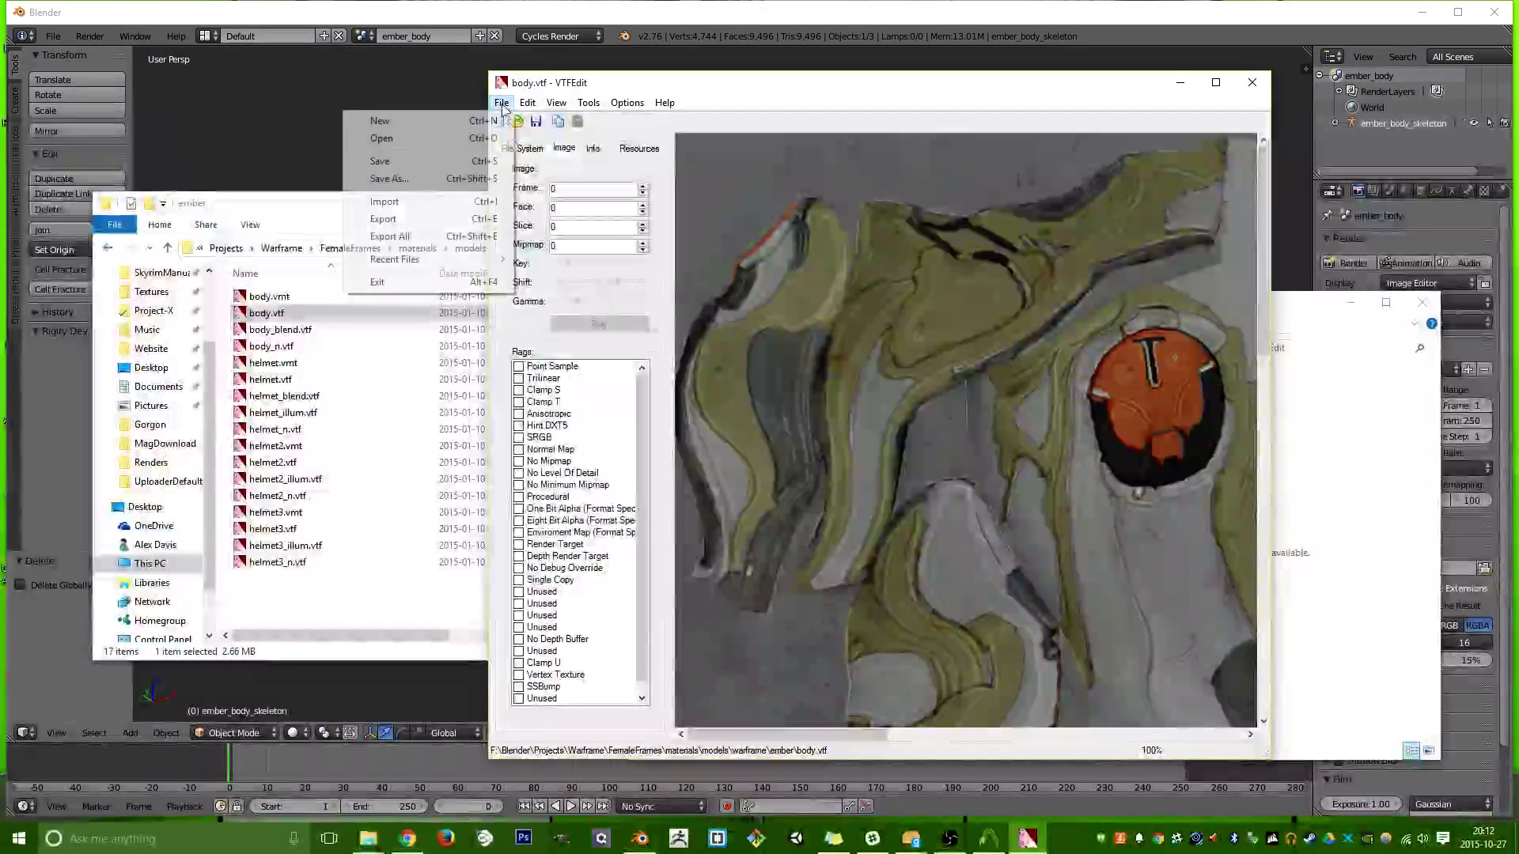
pyautogui.click(463, 219)
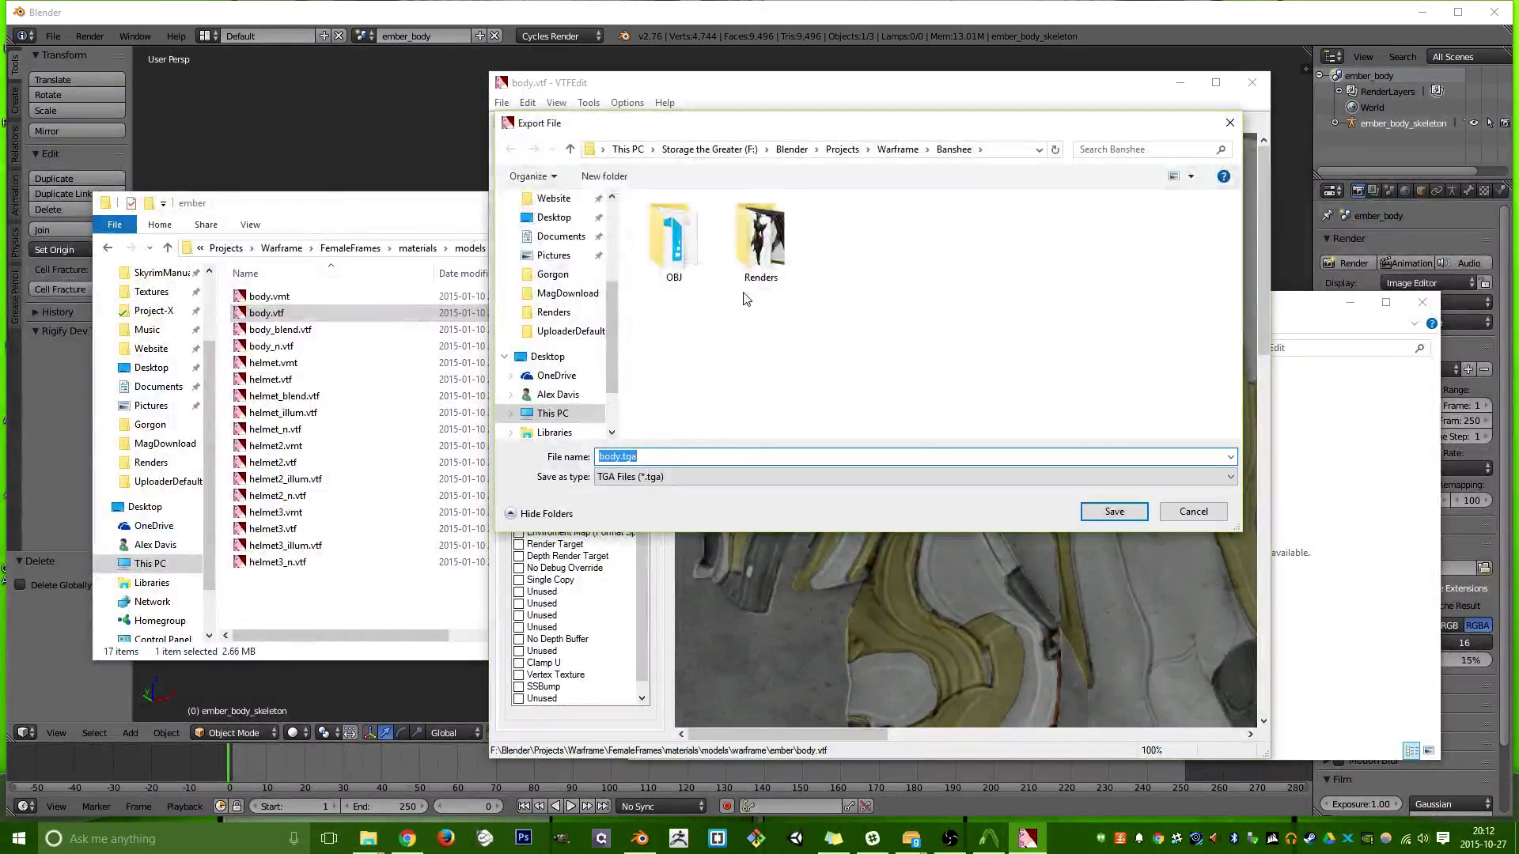
pyautogui.click(897, 150)
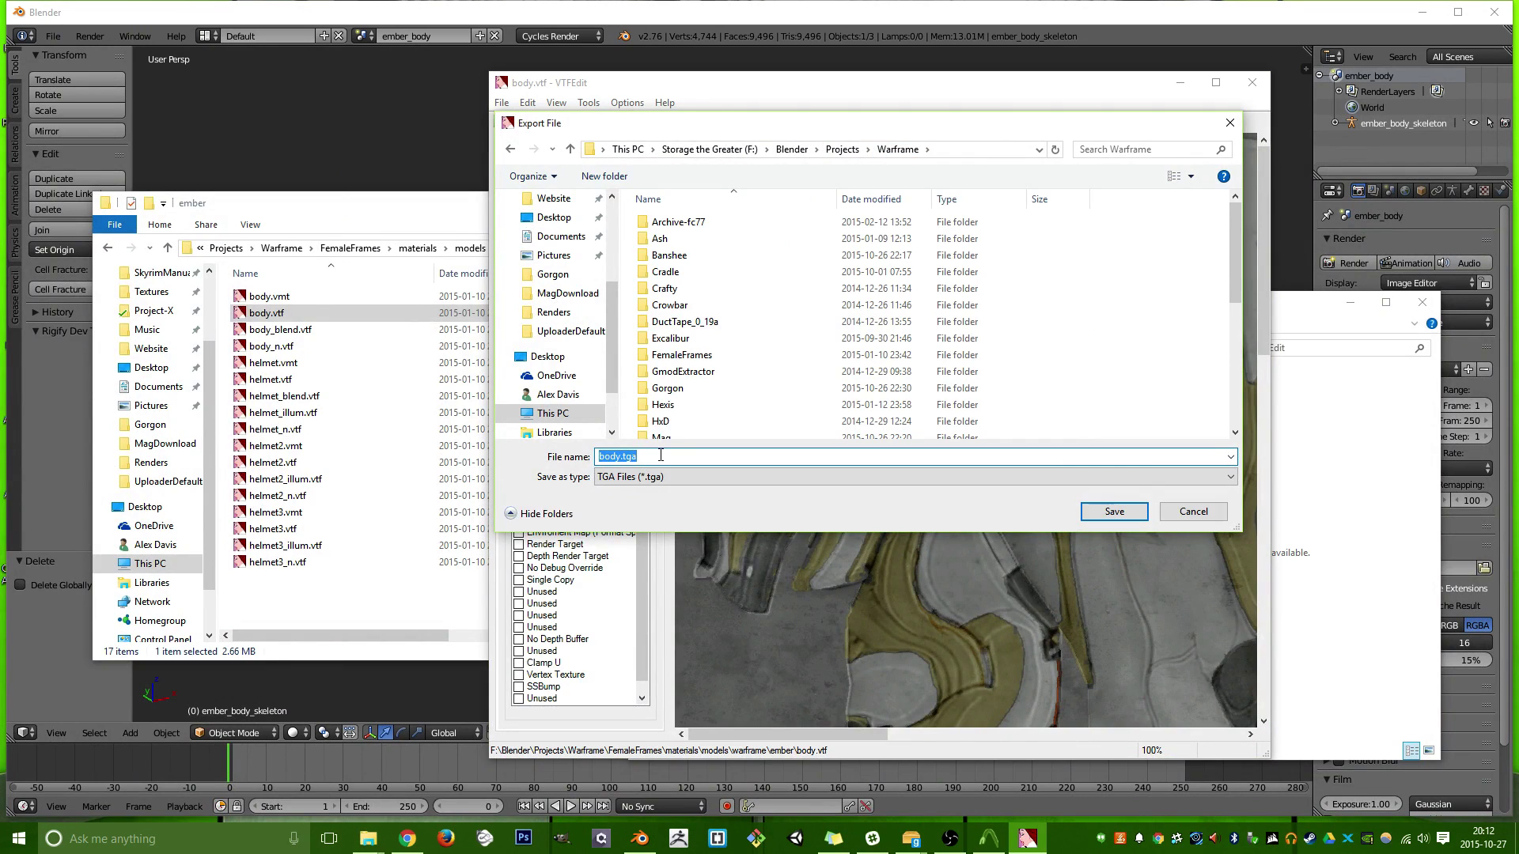
pyautogui.click(726, 480)
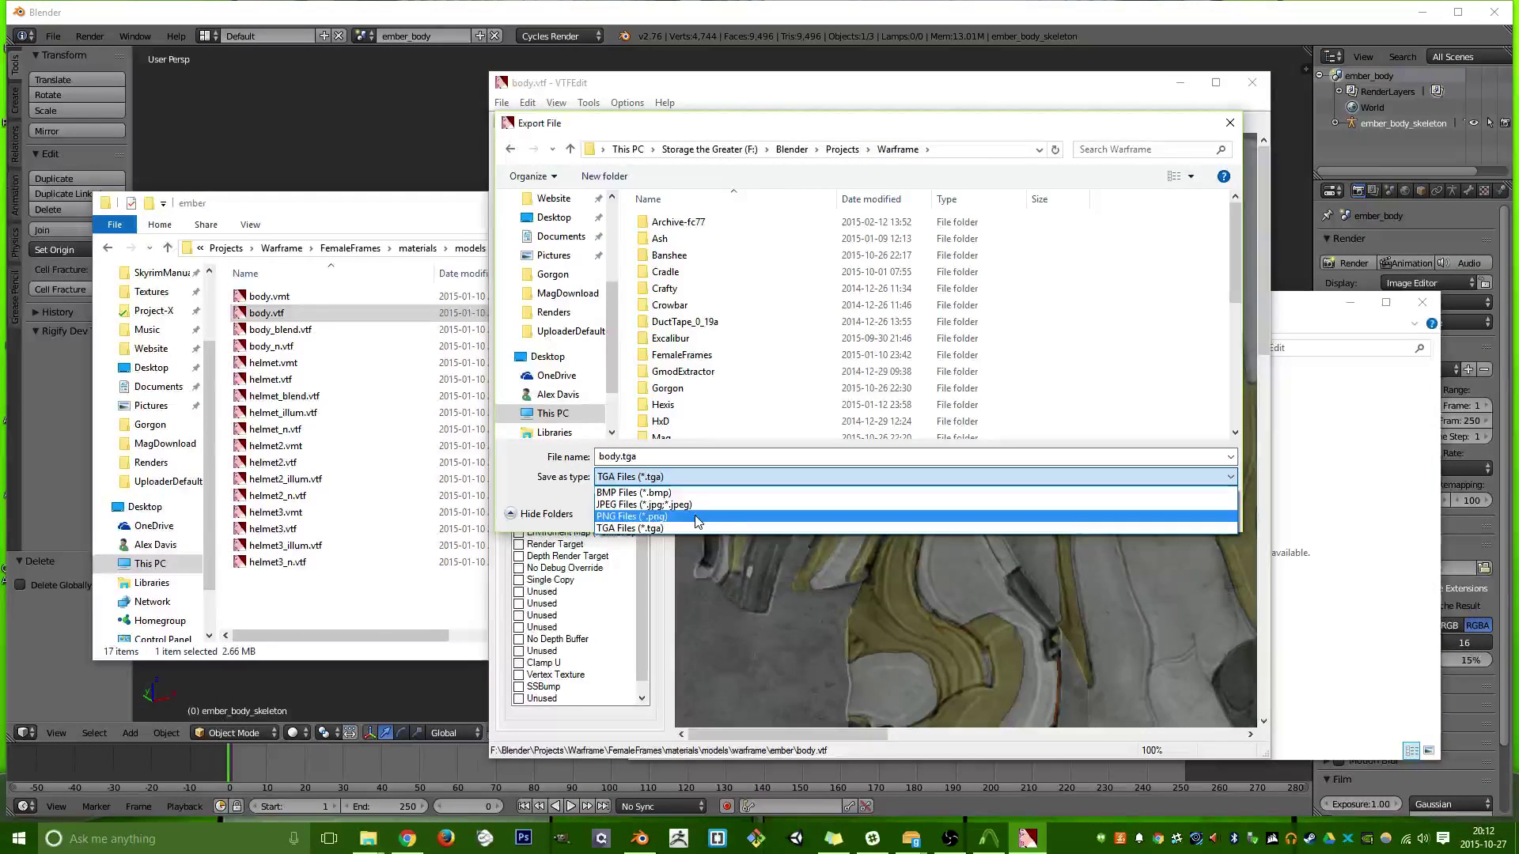
pyautogui.click(698, 519)
pyautogui.doubleClick(603, 457)
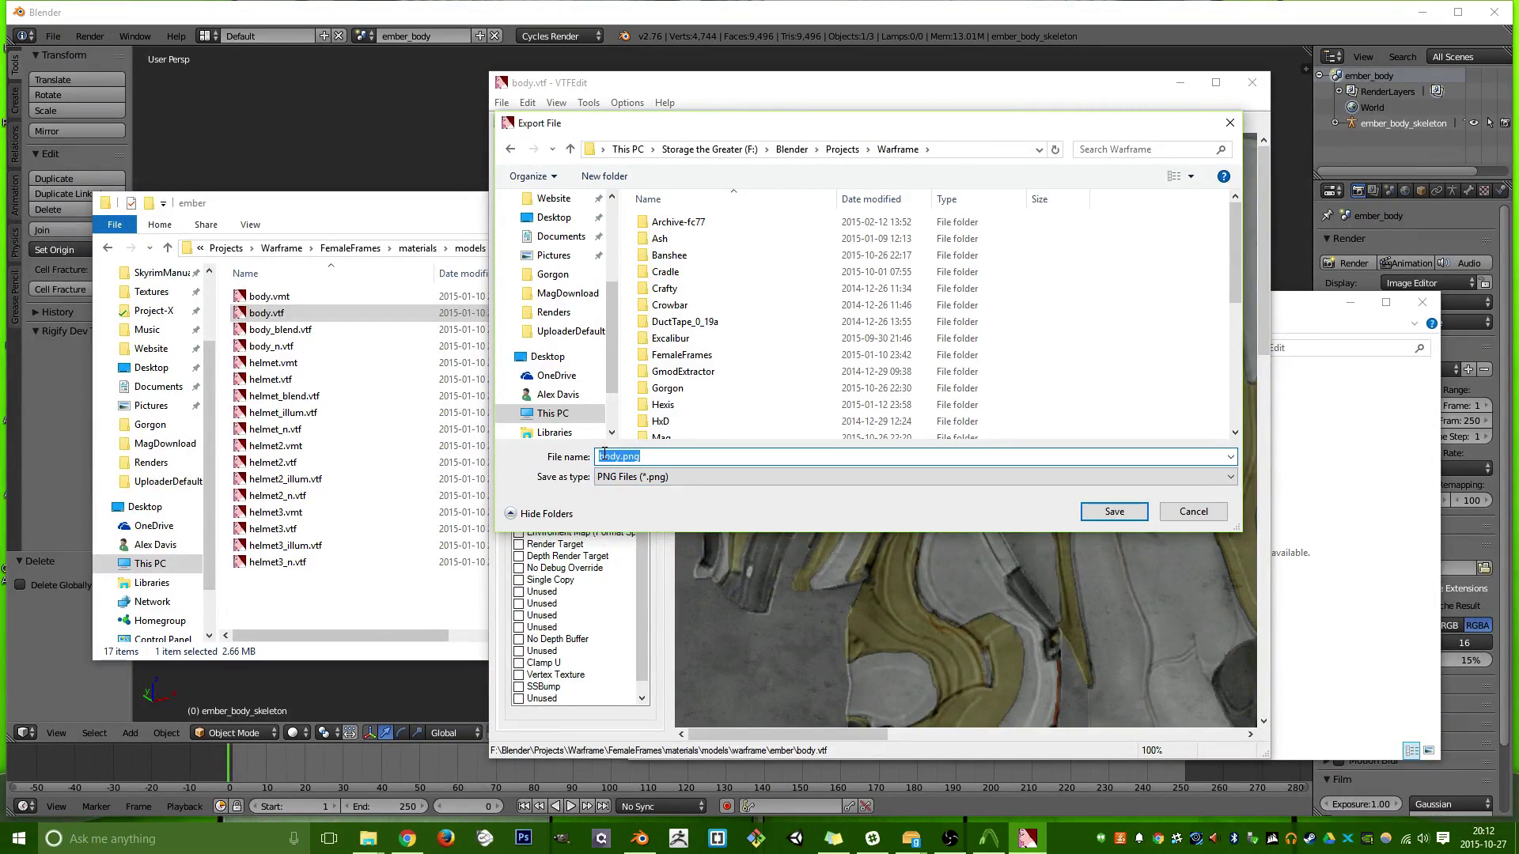
pyautogui.write('test')
pyautogui.write('99')
pyautogui.click(1113, 511)
# Enable nodes on the ember_body material and drive its Color from an Image Texture.
pyautogui.click(399, 16)
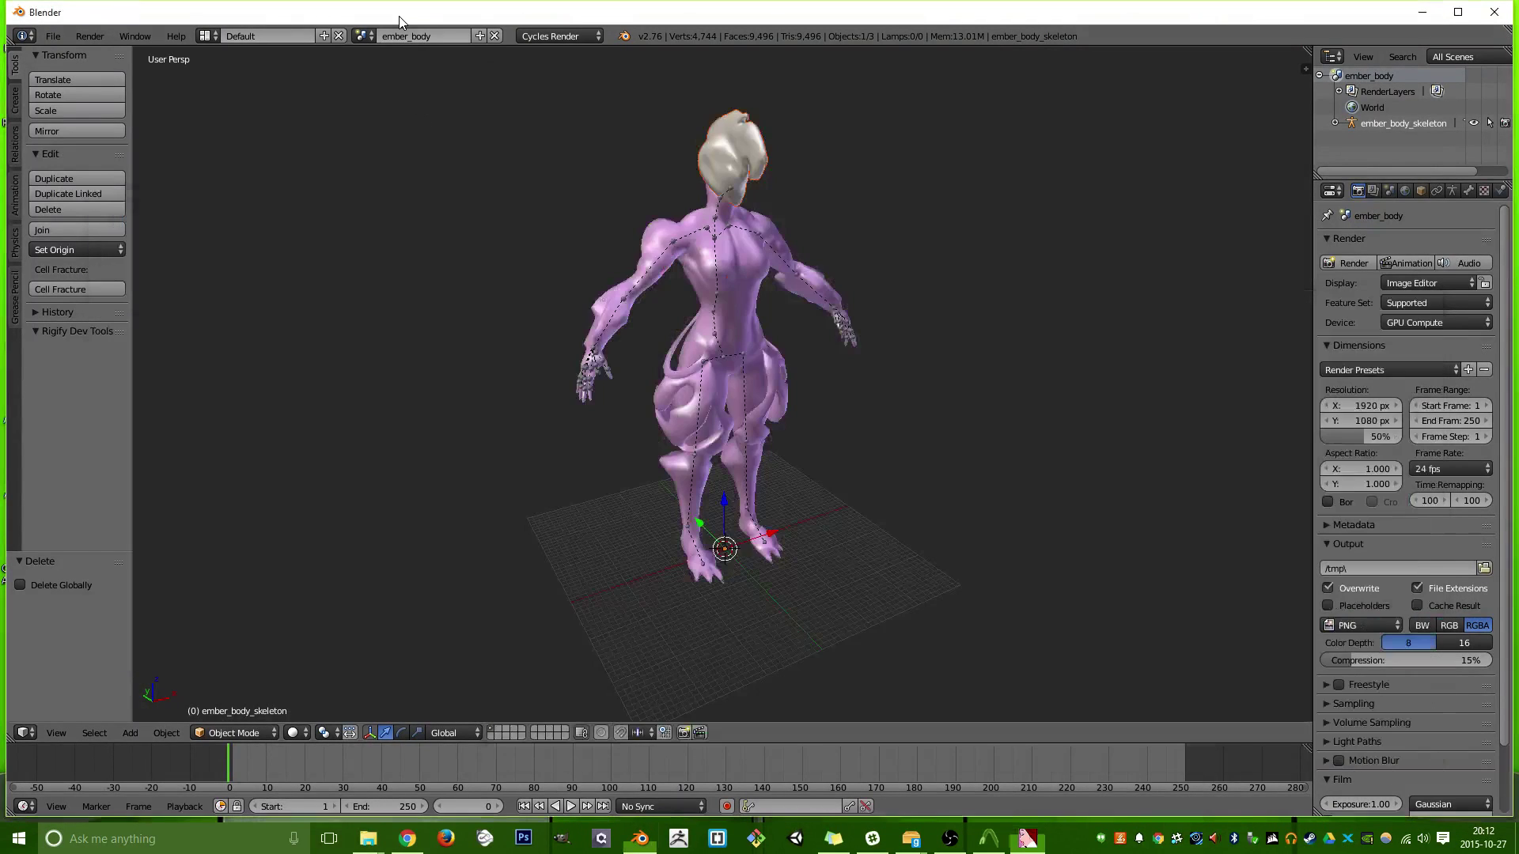
pyautogui.rightClick(749, 294)
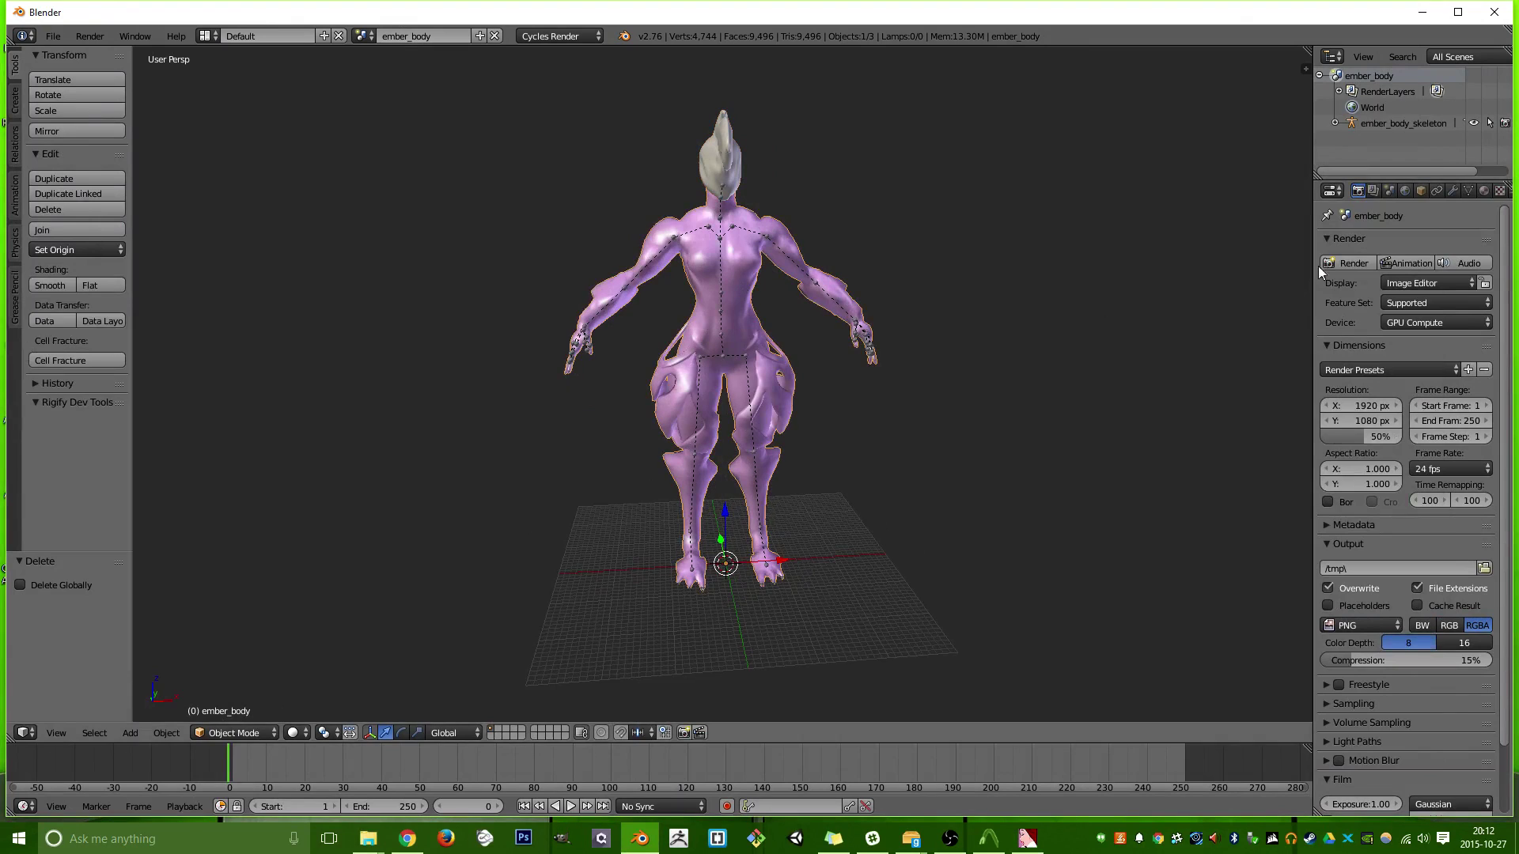
pyautogui.click(1484, 191)
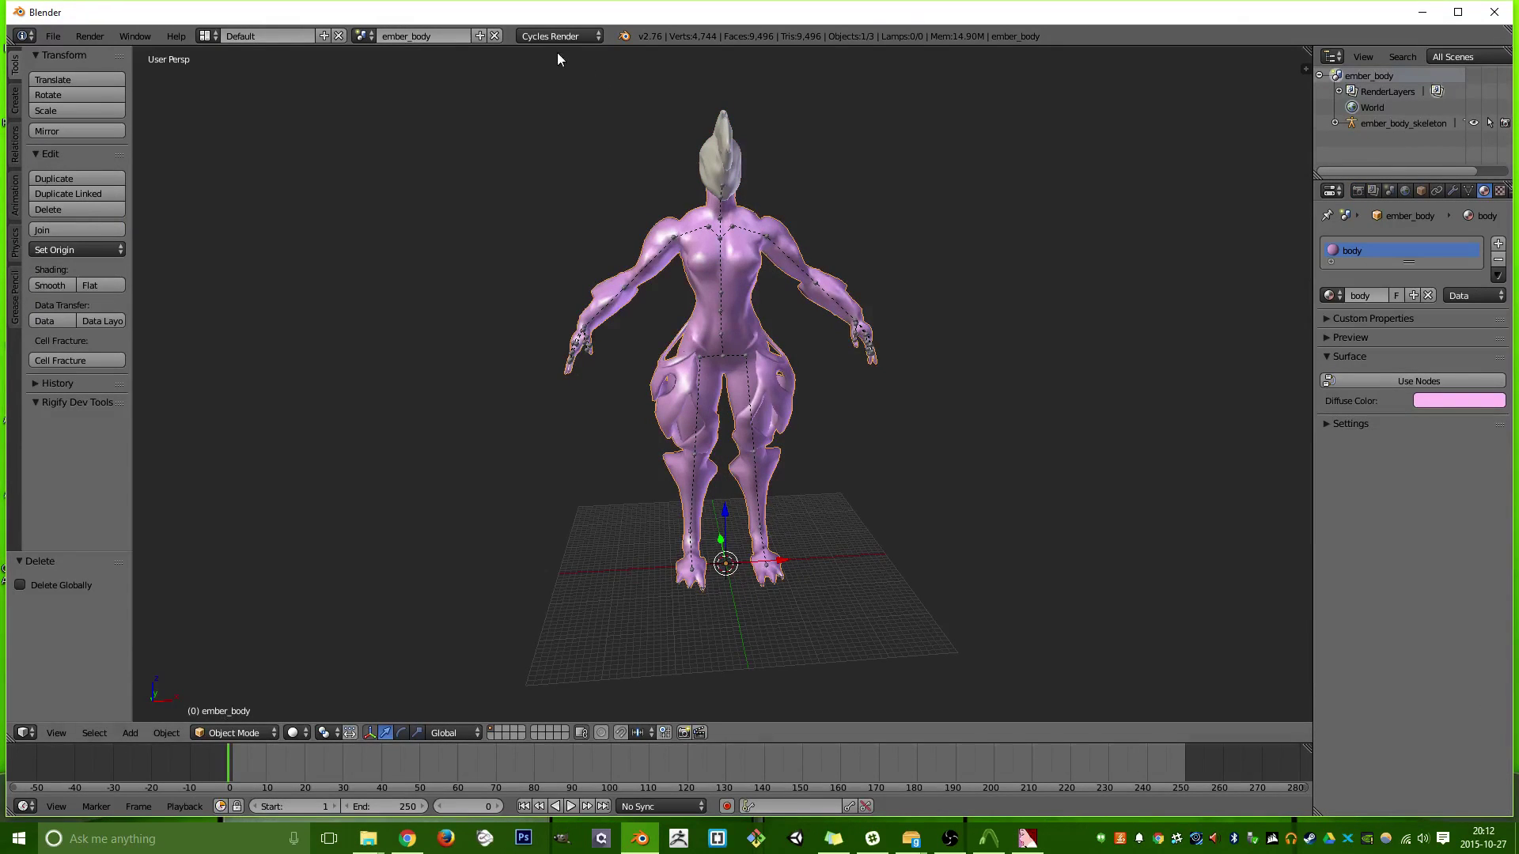
pyautogui.click(1444, 381)
pyautogui.click(1497, 411)
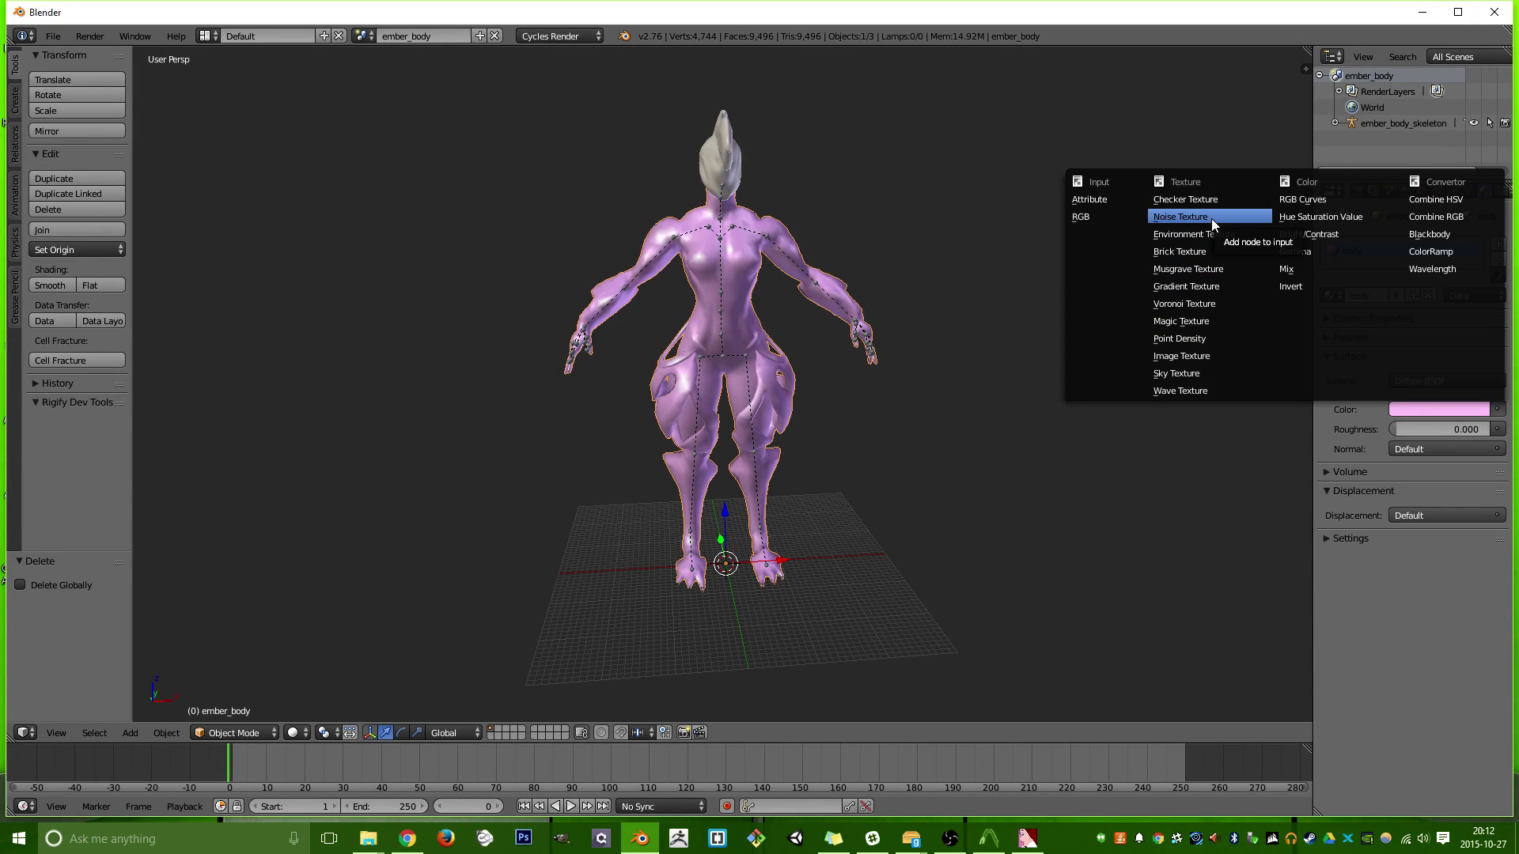
pyautogui.click(1208, 357)
# Load test001.png from Projects > Warframe into the Image Texture.
pyautogui.click(1482, 431)
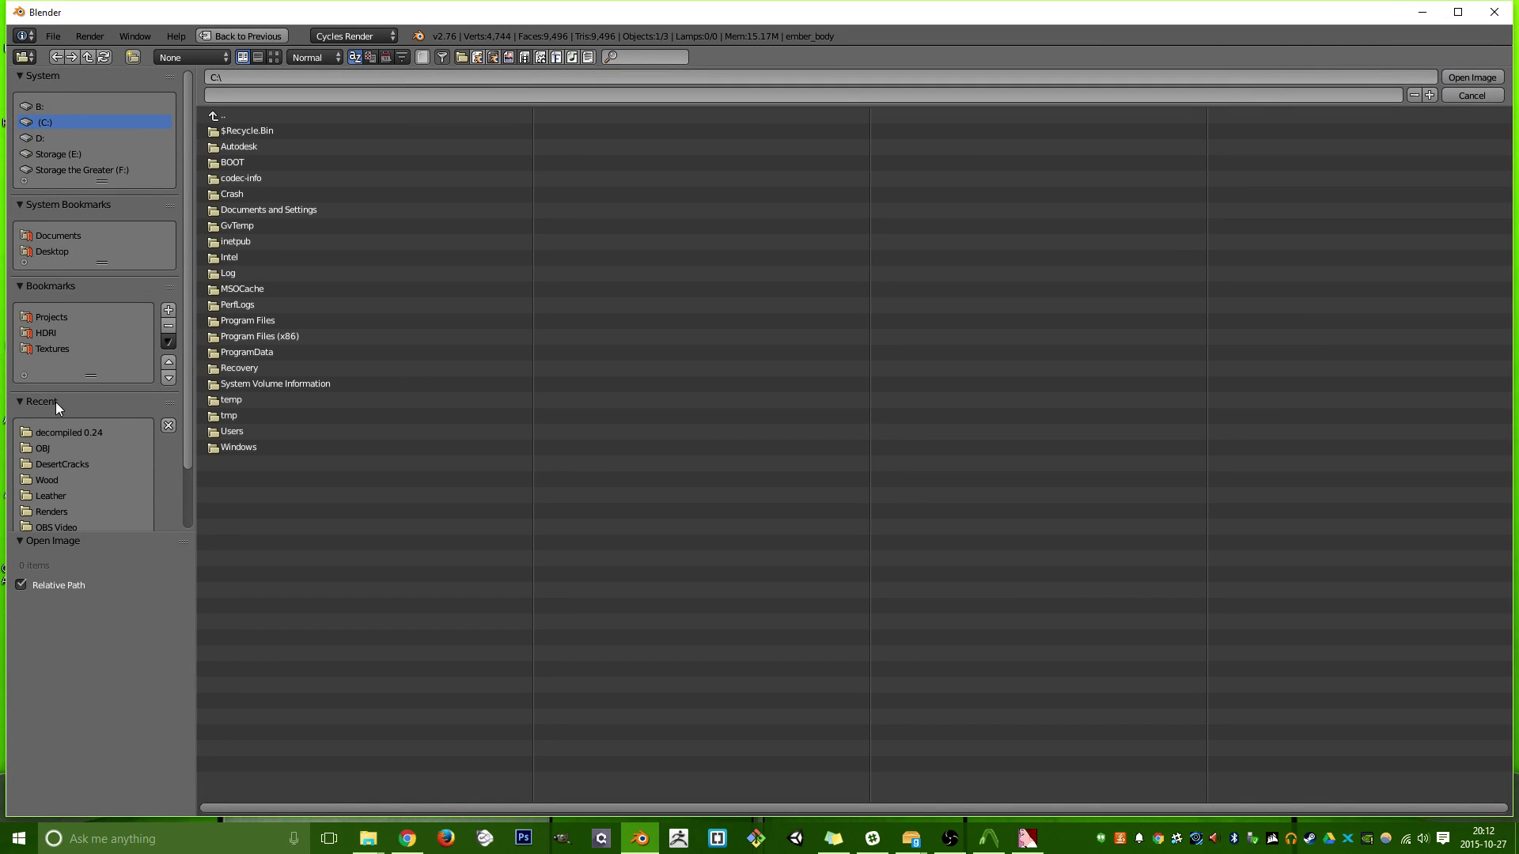
pyautogui.press('Down')
pyautogui.press('Down')
pyautogui.press('Down')
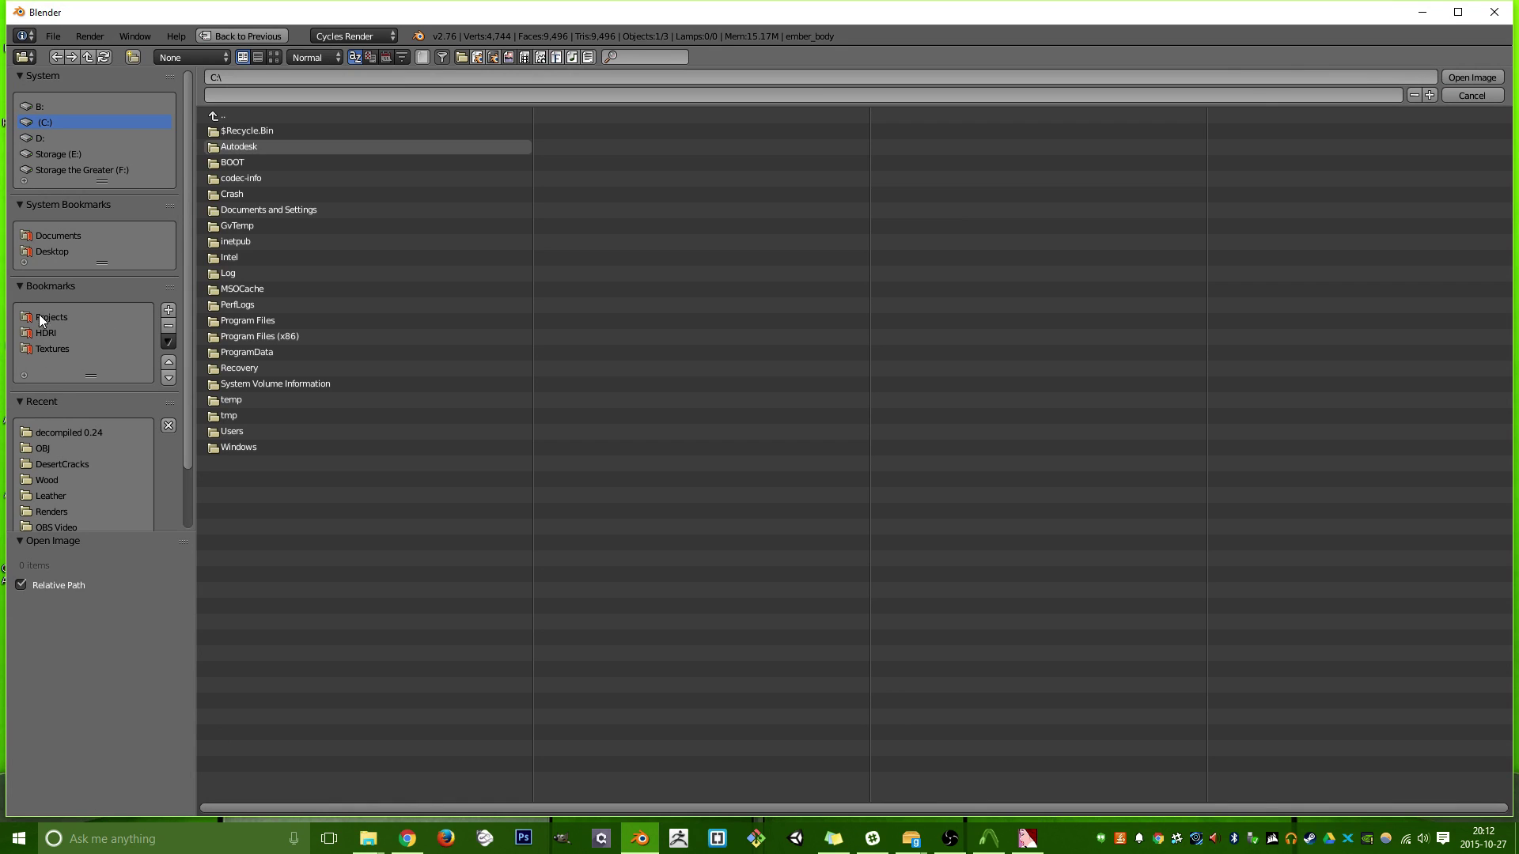
pyautogui.click(45, 317)
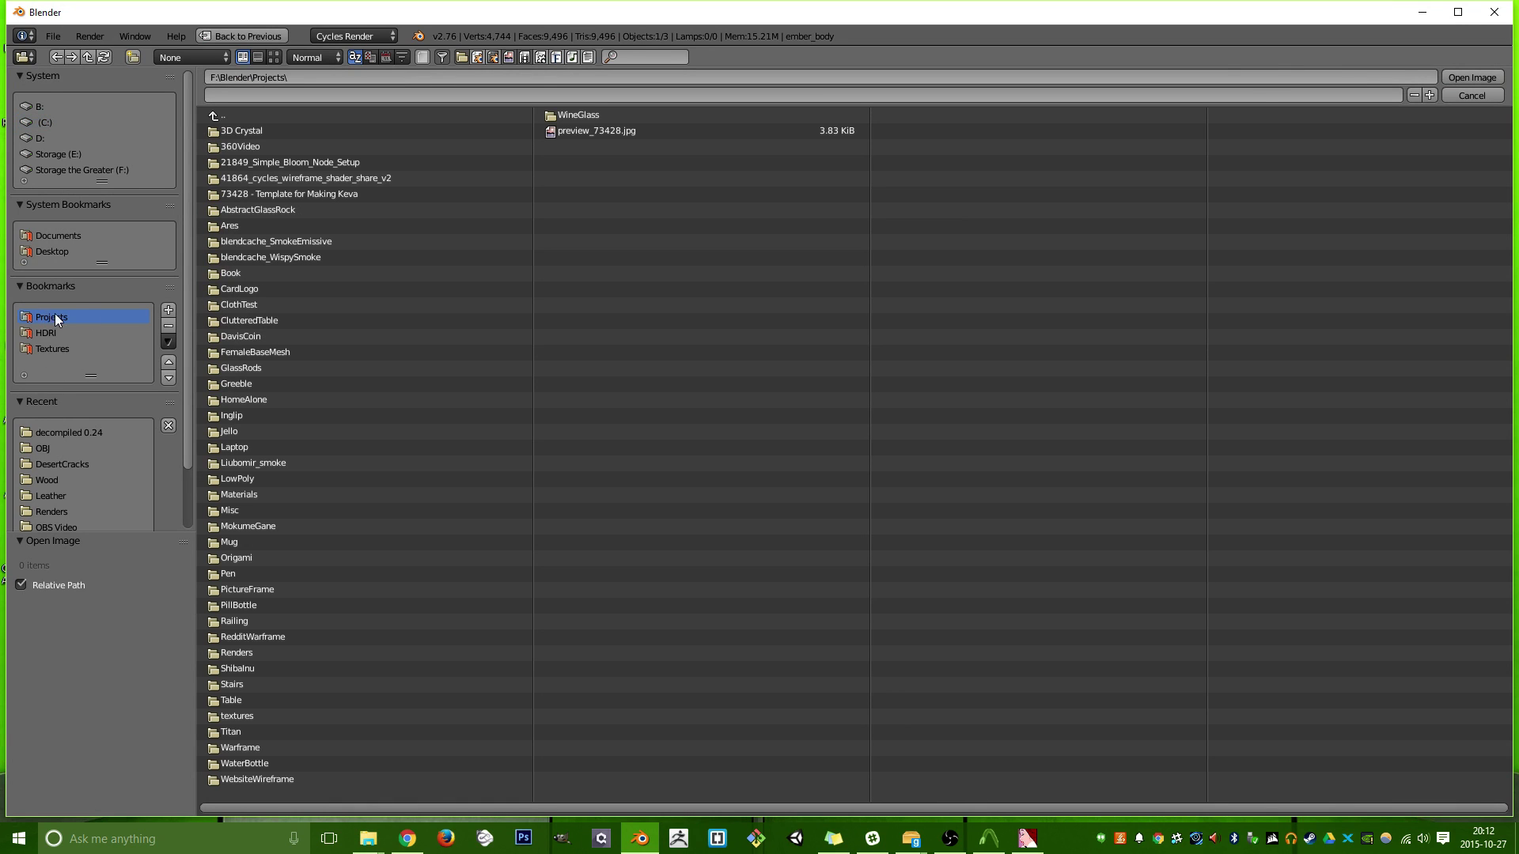
pyautogui.click(251, 752)
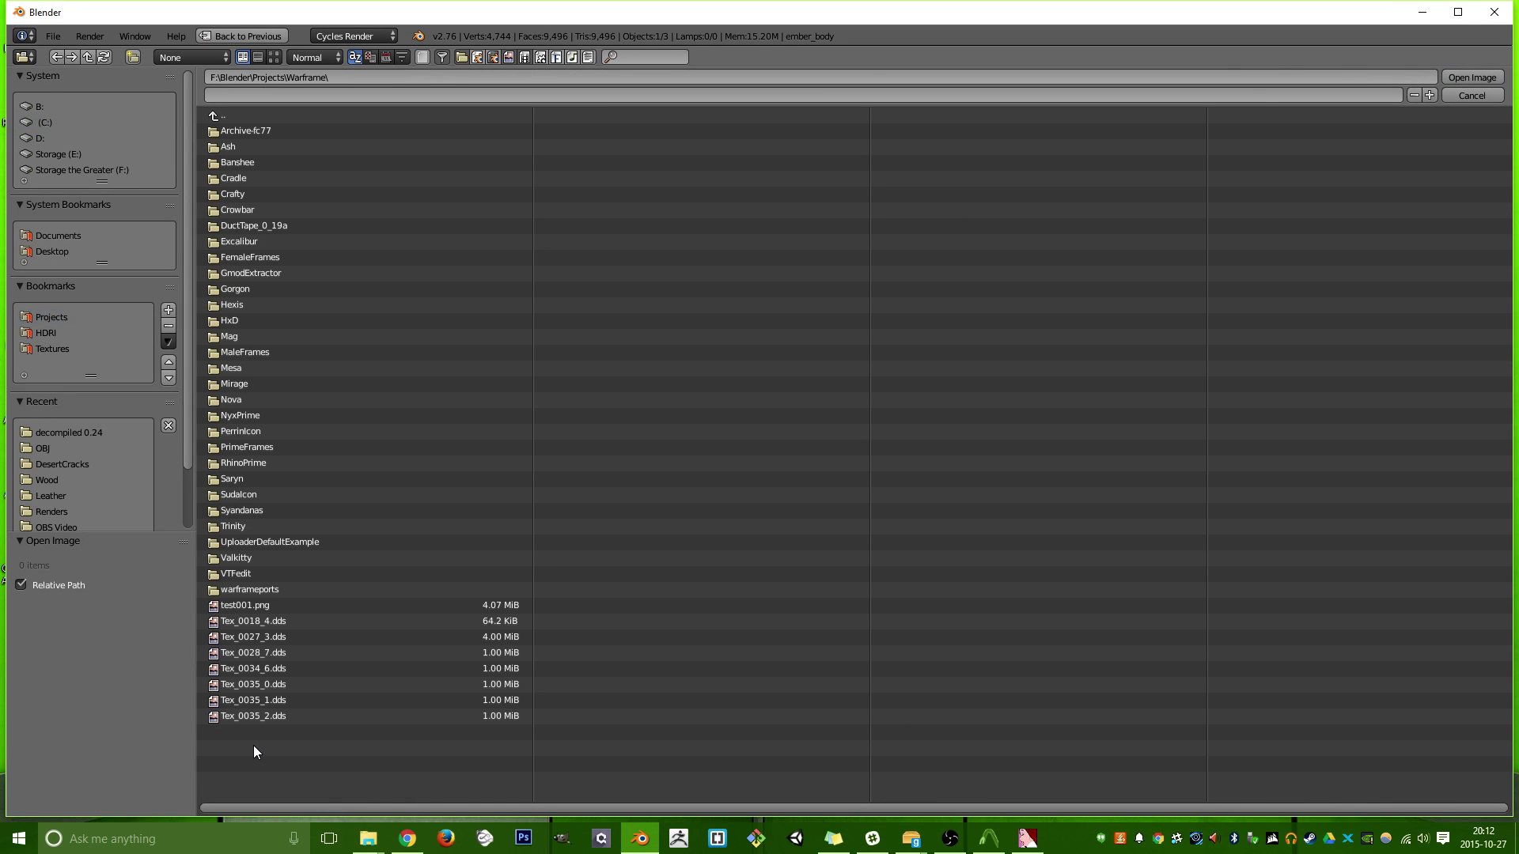
pyautogui.doubleClick(224, 606)
pyautogui.scroll(4, 429, 431)
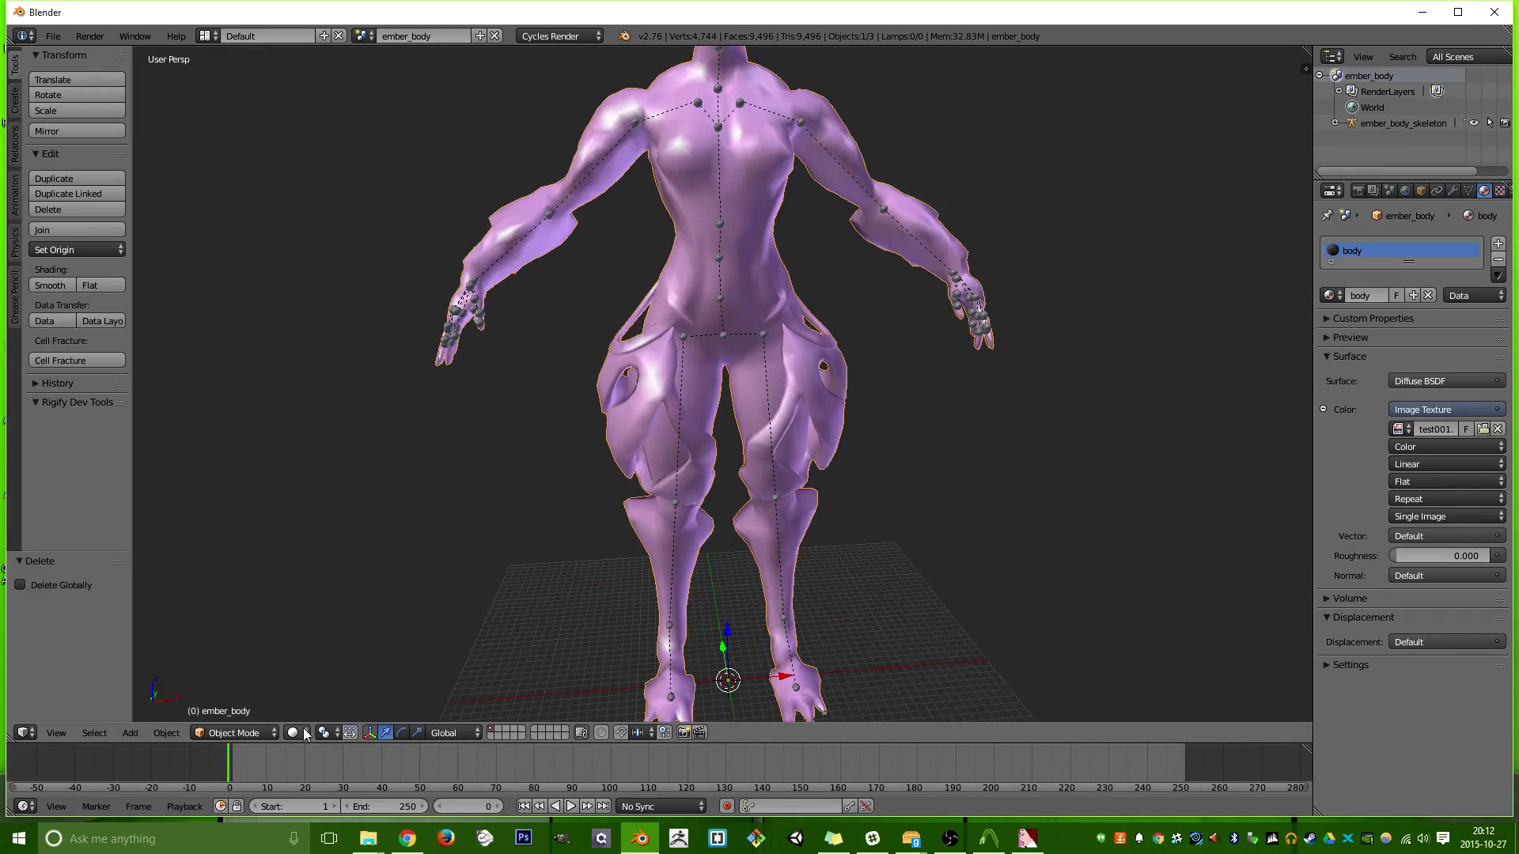
# Switch the viewport to Texture shading and orbit around the textured body.
pyautogui.click(301, 733)
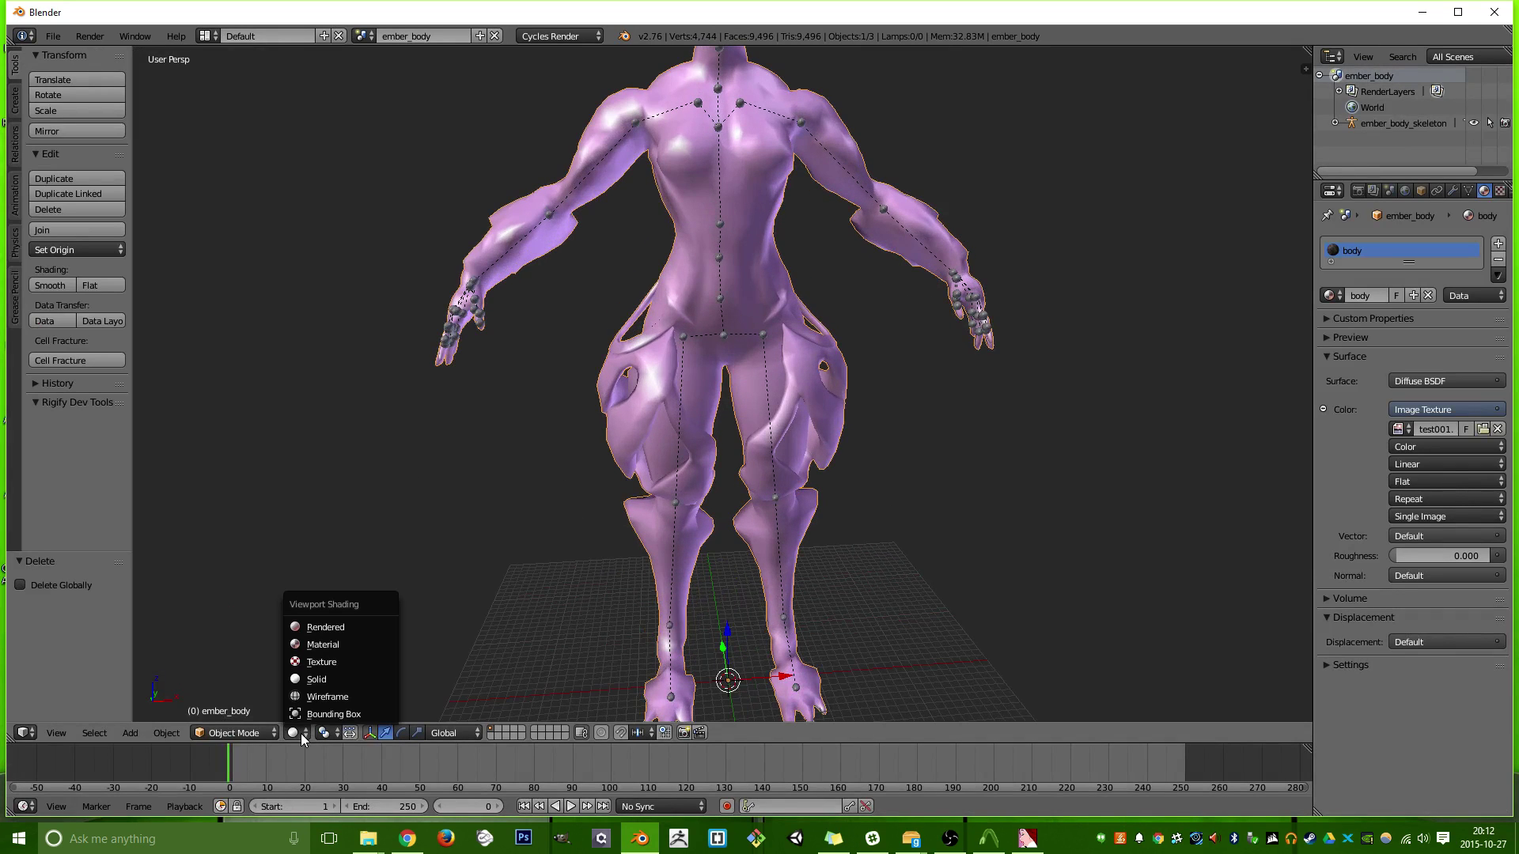
pyautogui.click(352, 662)
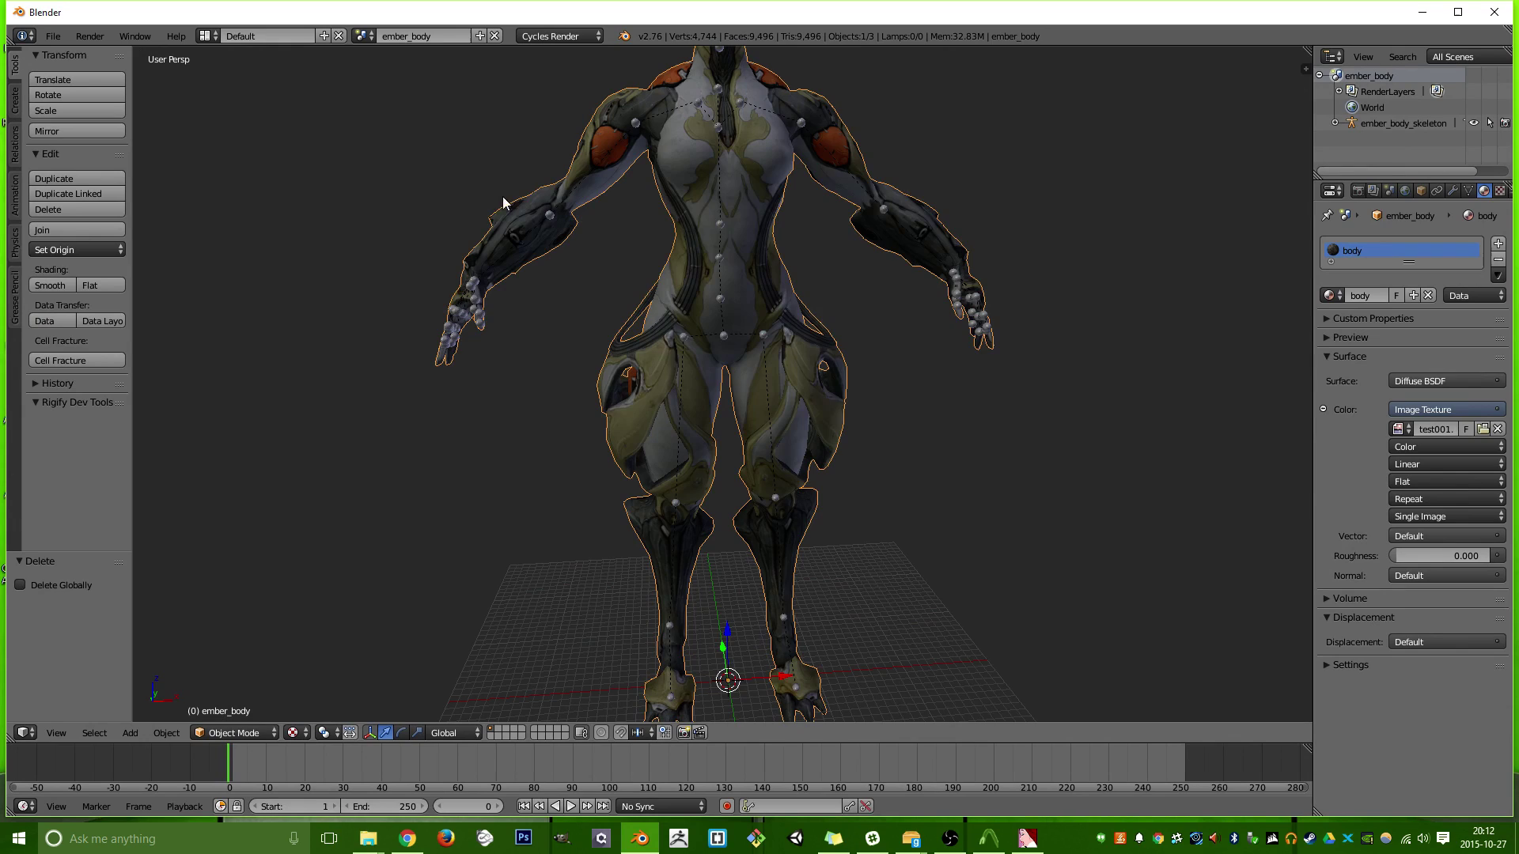
pyautogui.moveTo(403, 173); pyautogui.dragTo(372, 238, button='middle')
pyautogui.click(301, 733)
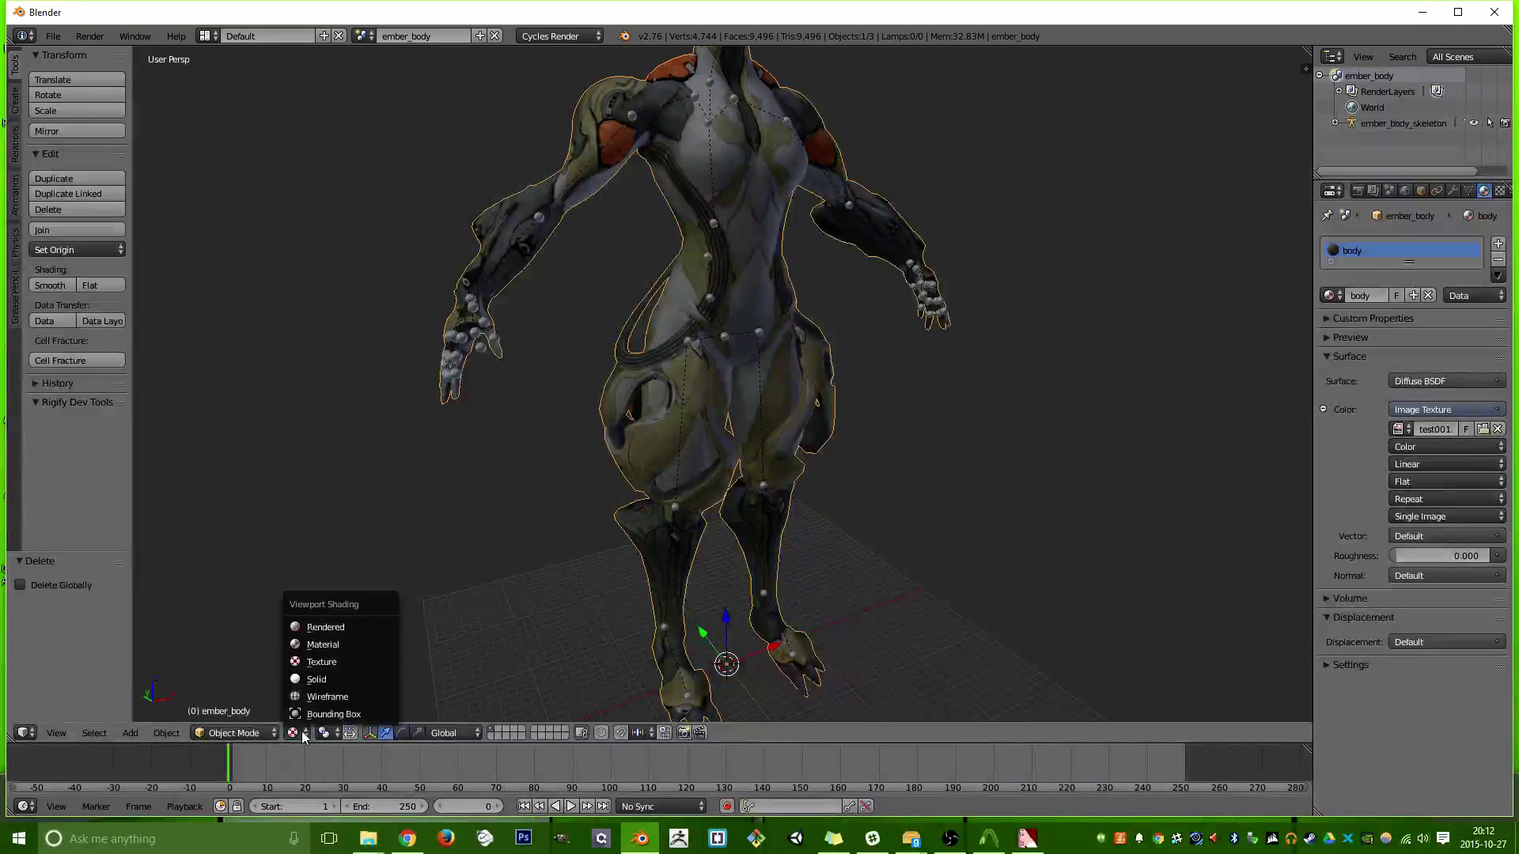
pyautogui.moveTo(341, 221)
pyautogui.mouseDown(button='middle')
pyautogui.moveTo(448, 230)
pyautogui.moveTo(335, 250)
pyautogui.moveTo(240, 234)
pyautogui.moveTo(253, 238)
pyautogui.mouseUp(button='middle')
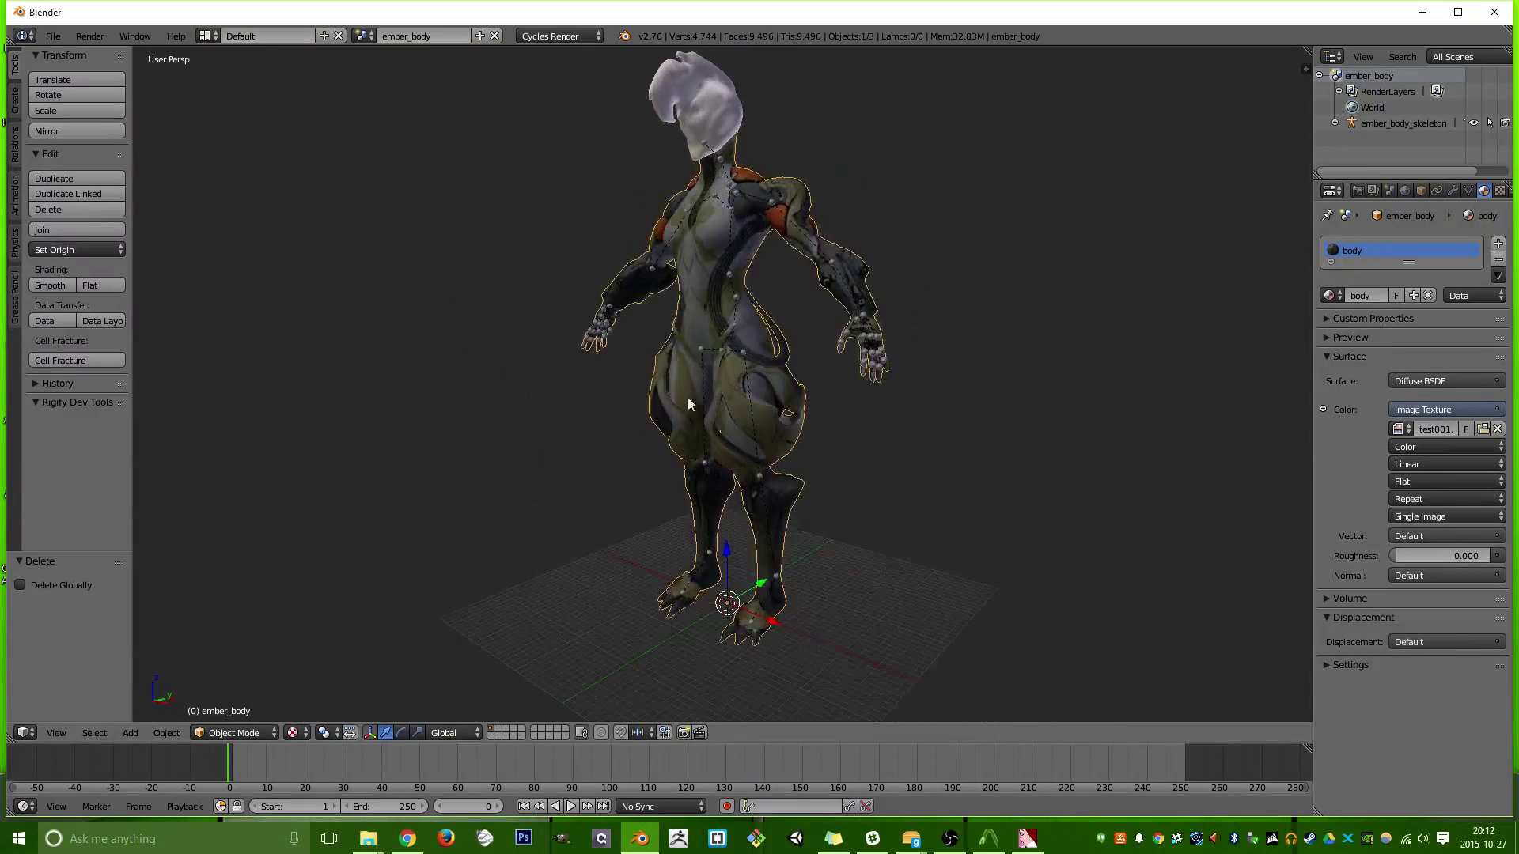
pyautogui.scroll(5, 689, 406)
pyautogui.moveTo(894, 447)
pyautogui.mouseDown(button='middle')
pyautogui.moveTo(894, 427)
pyautogui.moveTo(822, 414)
pyautogui.moveTo(432, 370)
pyautogui.moveTo(371, 443)
pyautogui.mouseUp(button='middle')
pyautogui.scroll(-5, 416, 324)
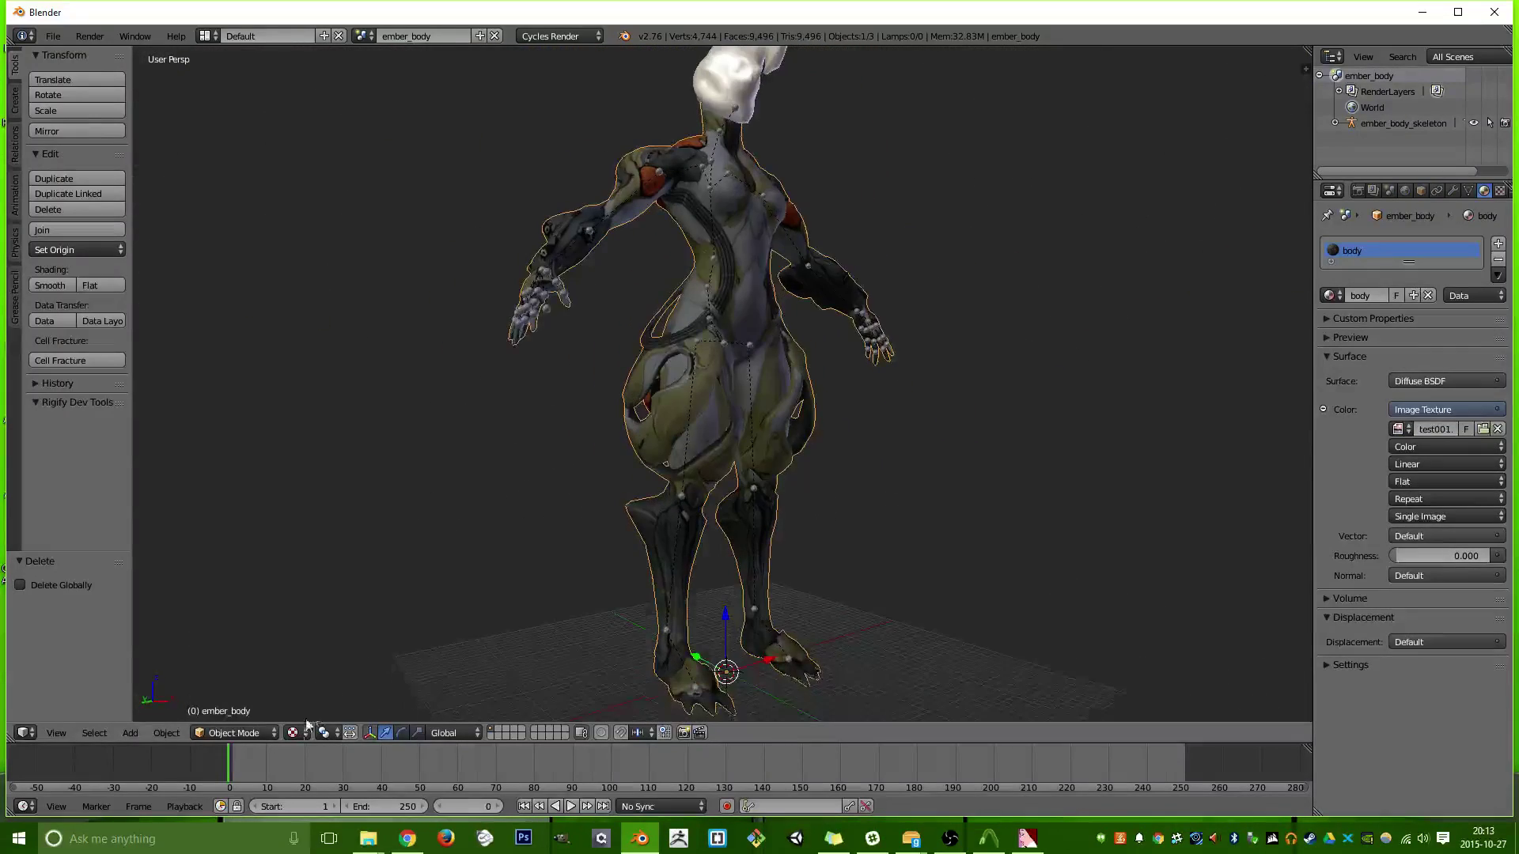
# Switch to Material shading and turn the view to face the character's front.
pyautogui.click(292, 733)
pyautogui.click(306, 646)
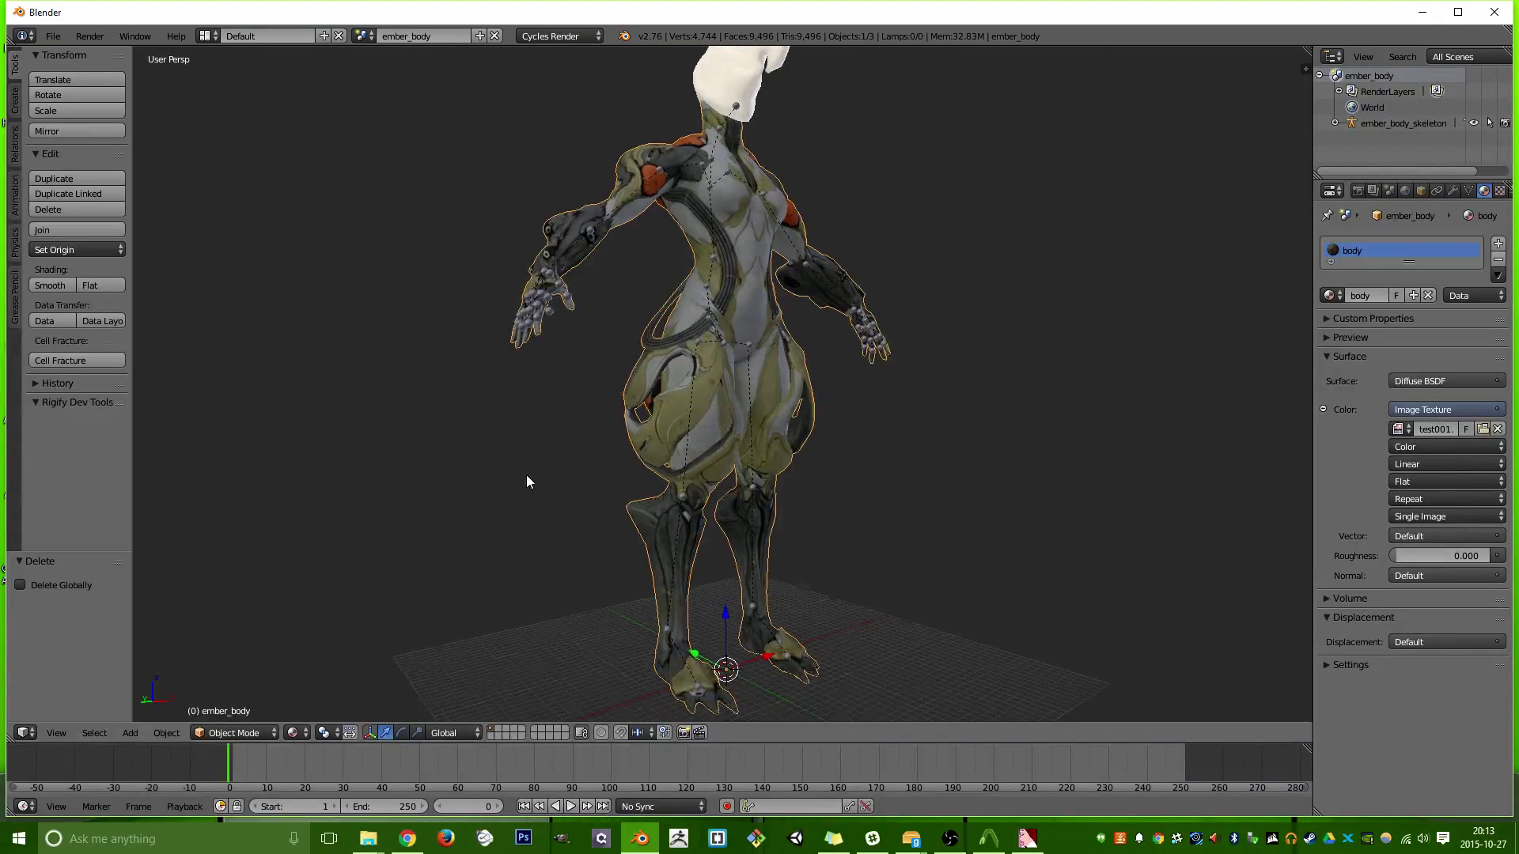
pyautogui.scroll(2, 525, 483)
pyautogui.moveTo(524, 501); pyautogui.dragTo(538, 188, button='middle')
pyautogui.moveTo(828, 368); pyautogui.dragTo(622, 452, button='middle')
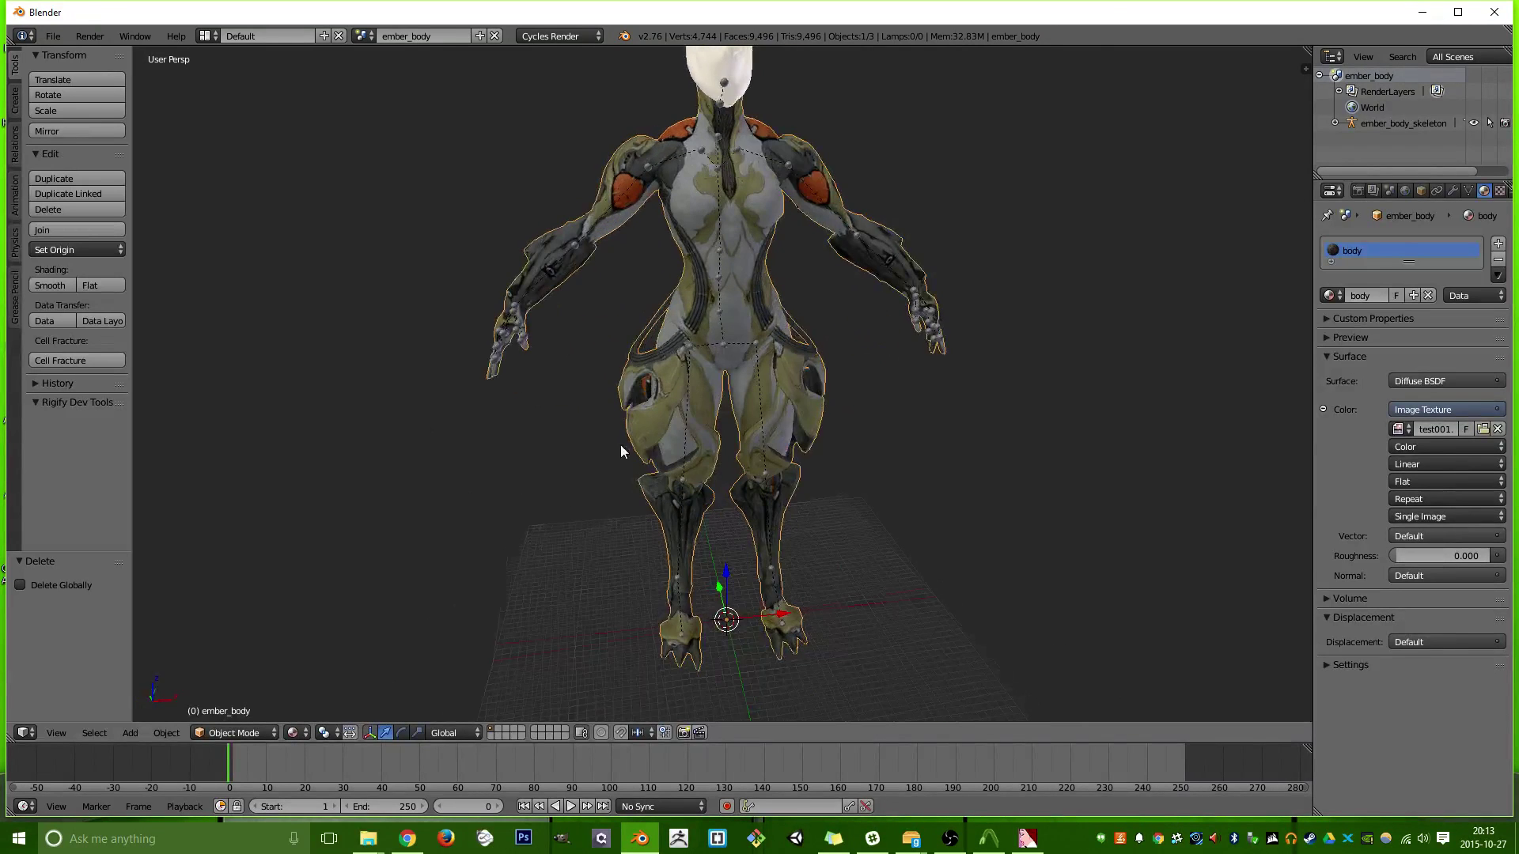
pyautogui.click(294, 732)
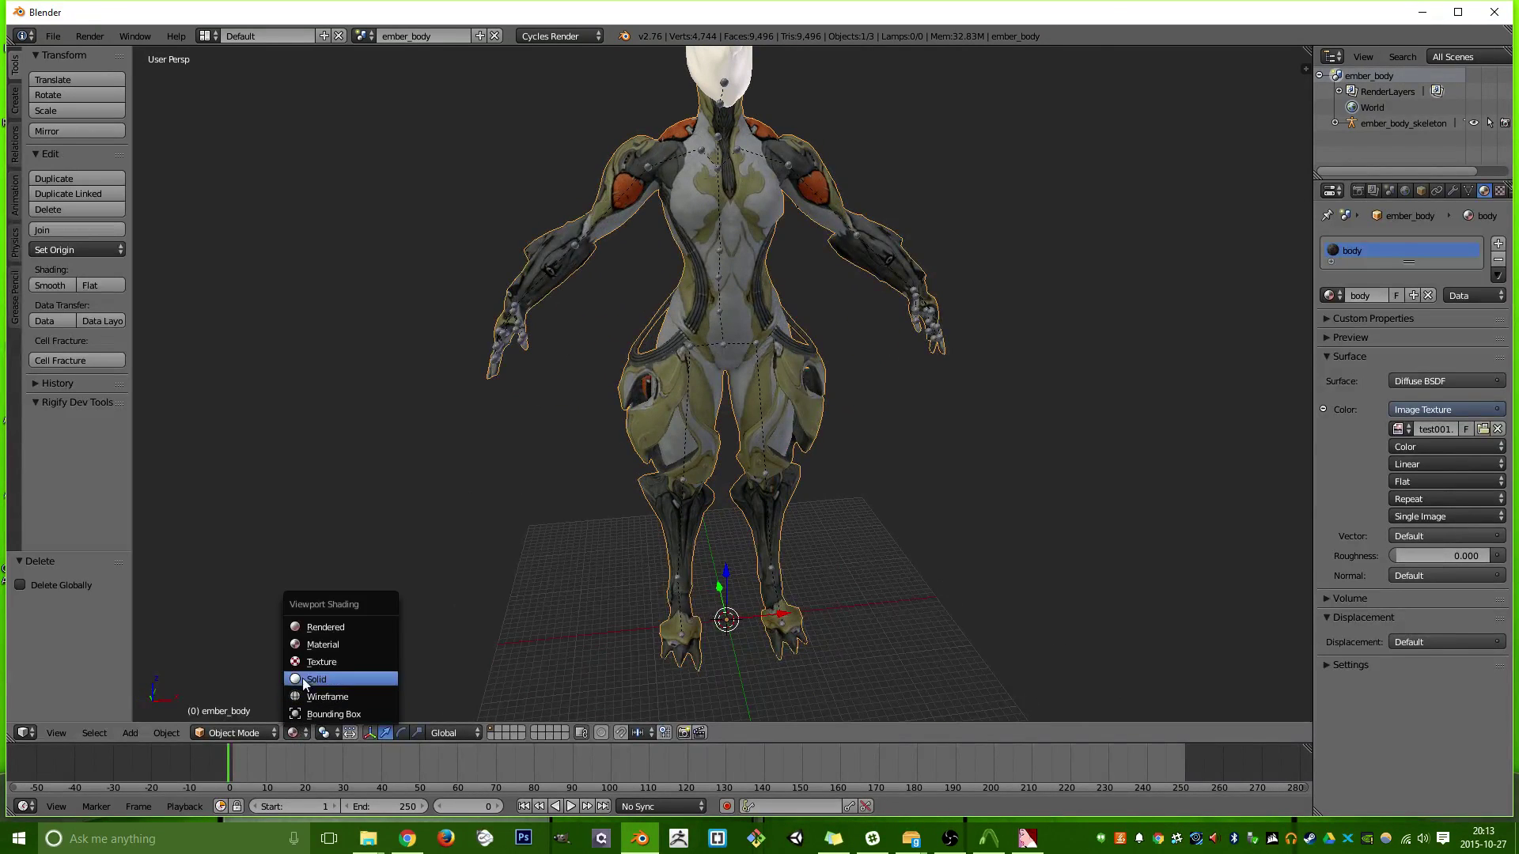
# Use Rendered viewport shading and raise the World colour to white, orbiting the render.
pyautogui.click(326, 628)
pyautogui.moveTo(427, 467); pyautogui.dragTo(881, 372, button='middle')
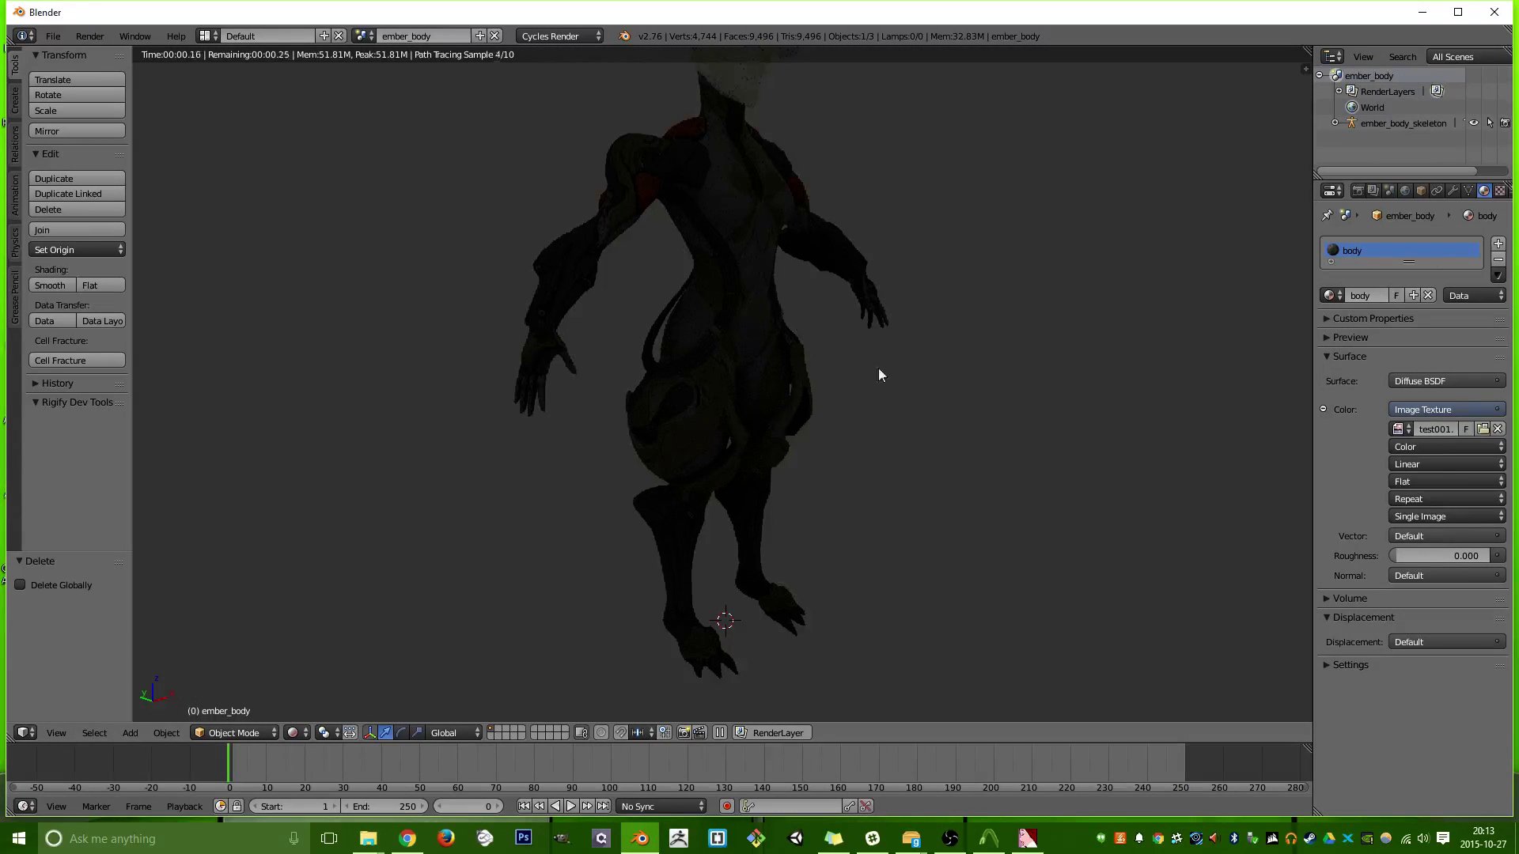
pyautogui.click(1407, 191)
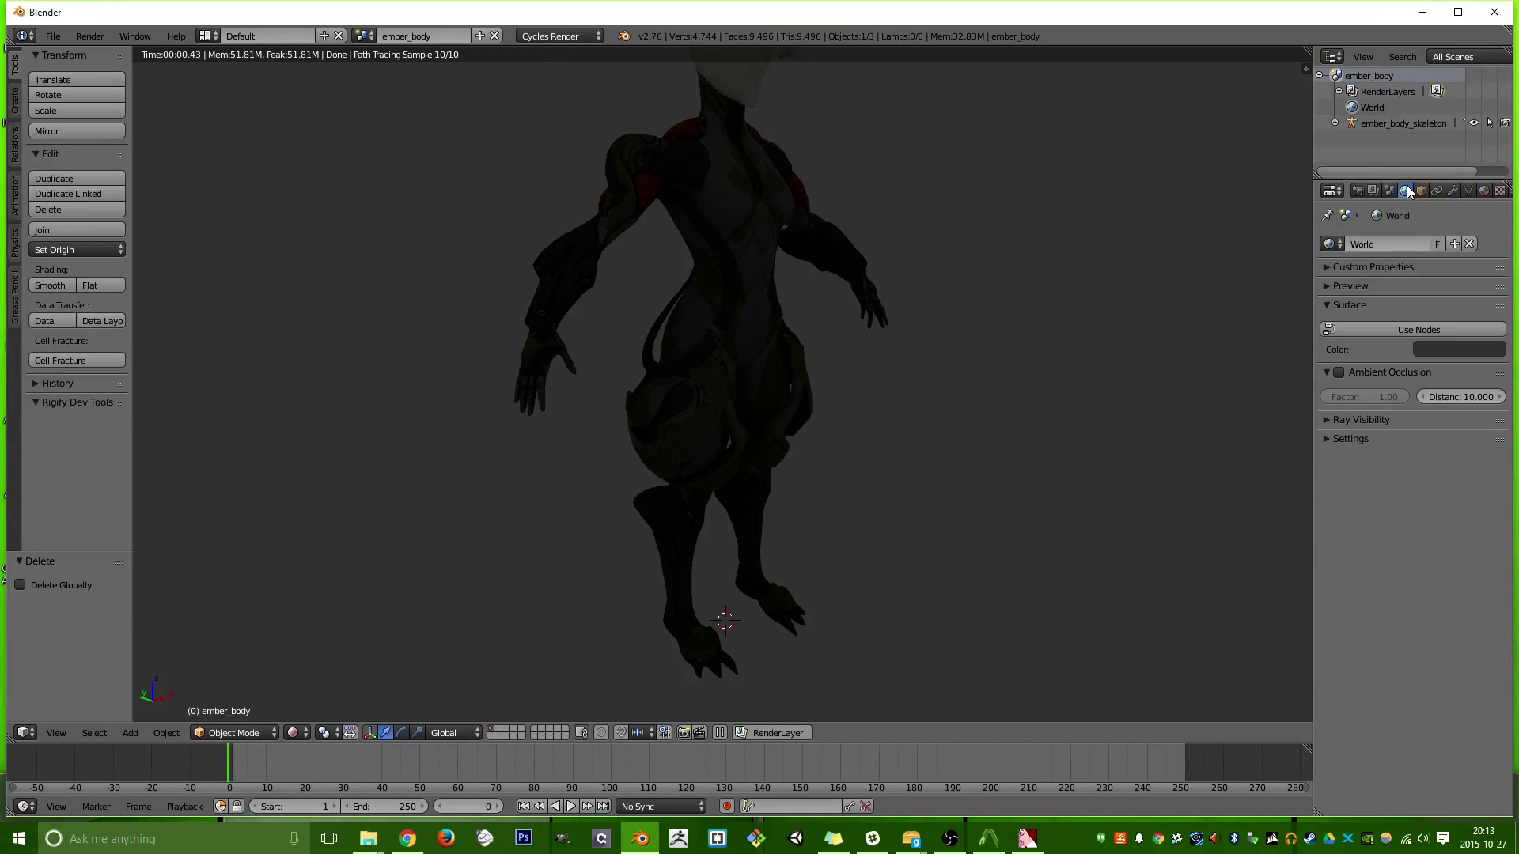
pyautogui.click(1478, 349)
pyautogui.moveTo(1491, 225); pyautogui.dragTo(1491, 138)
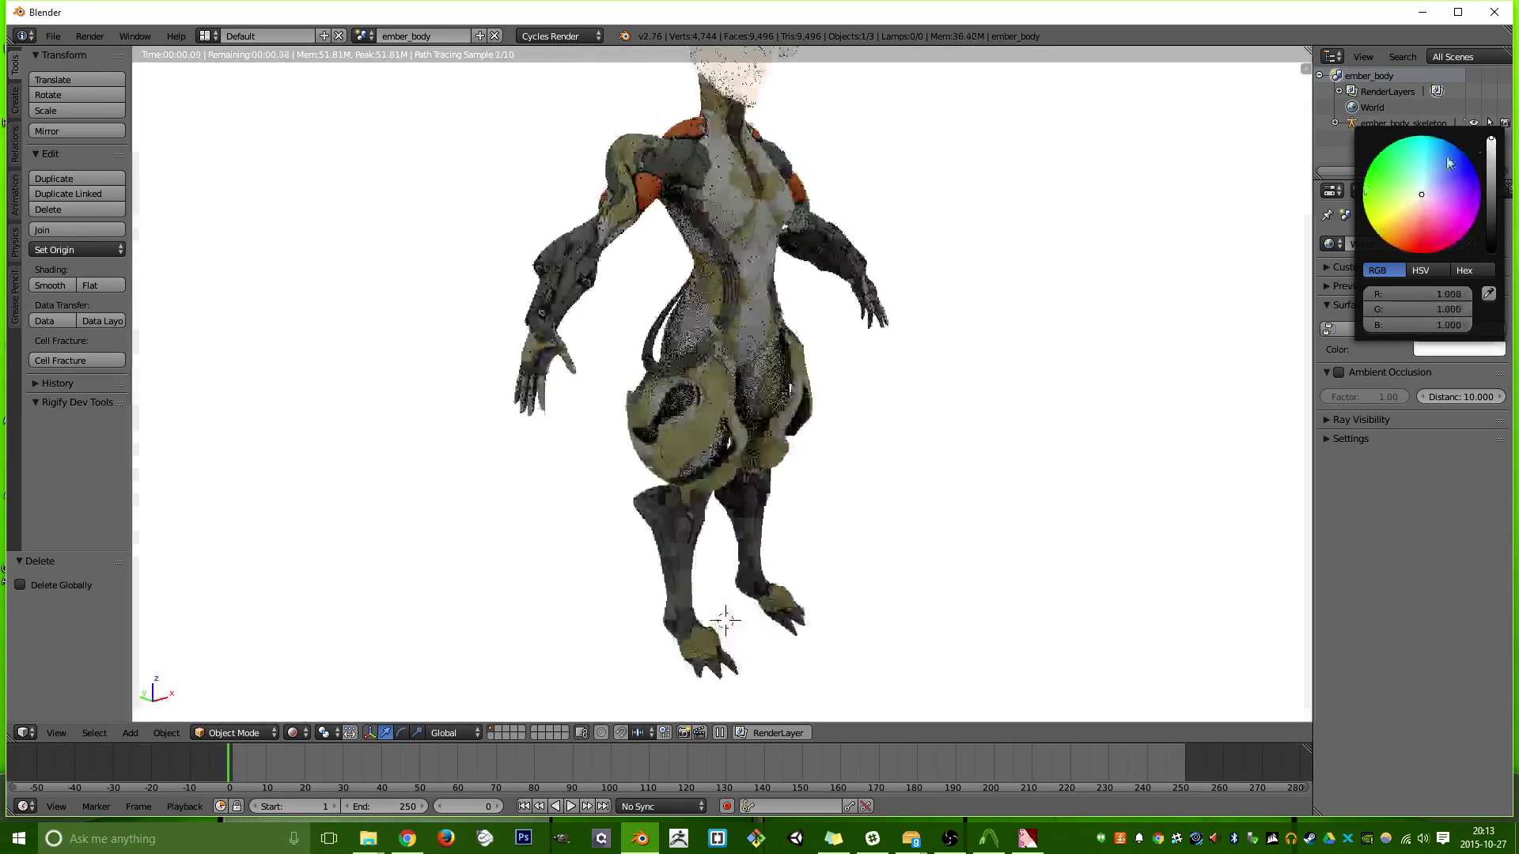
pyautogui.moveTo(822, 334); pyautogui.dragTo(805, 326, button='middle')
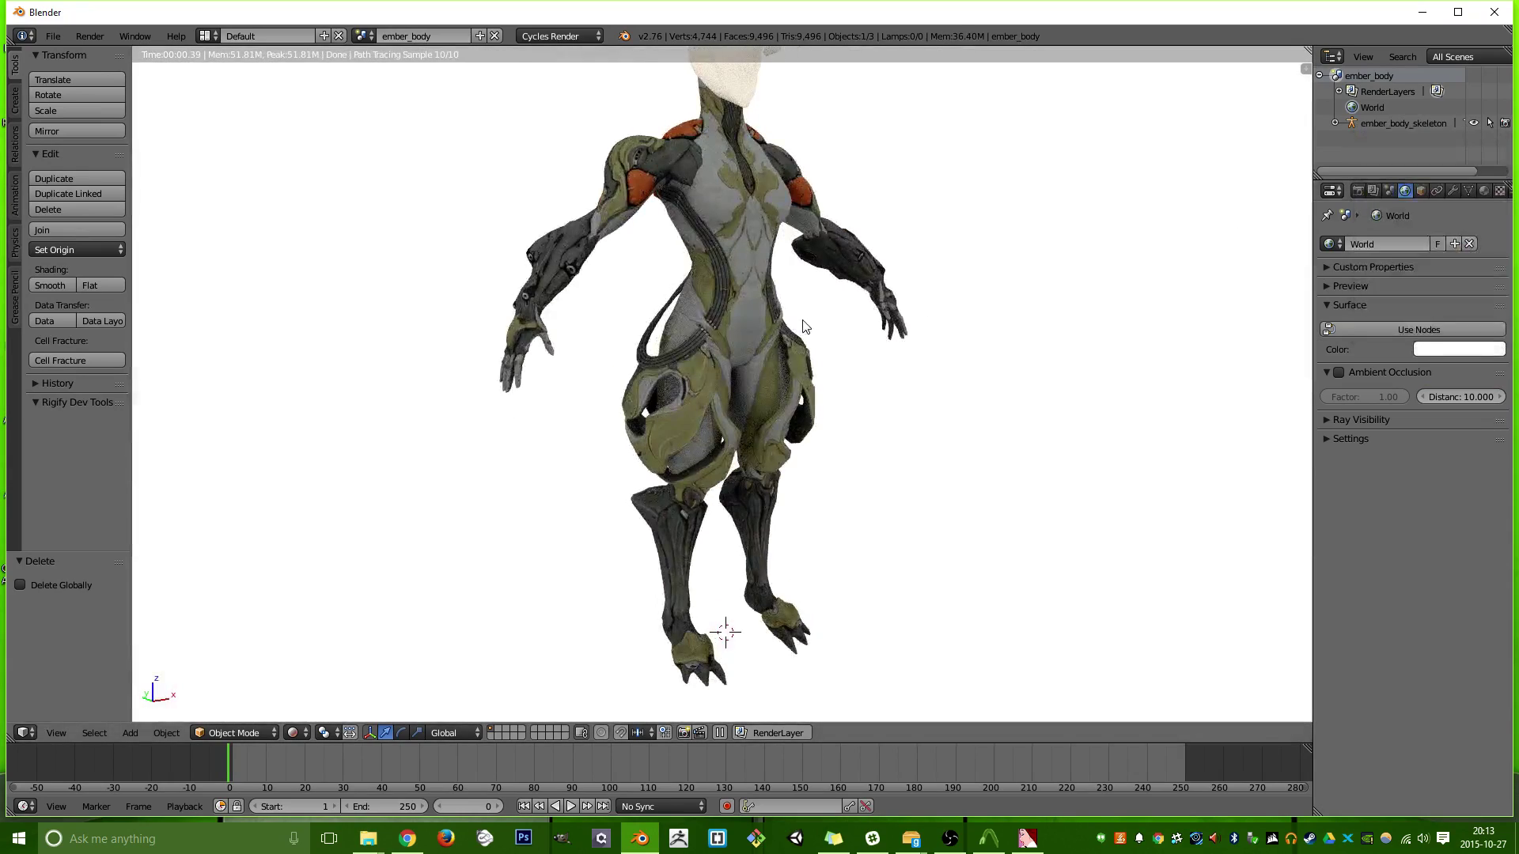
pyautogui.moveTo(899, 321); pyautogui.dragTo(781, 330, button='middle')
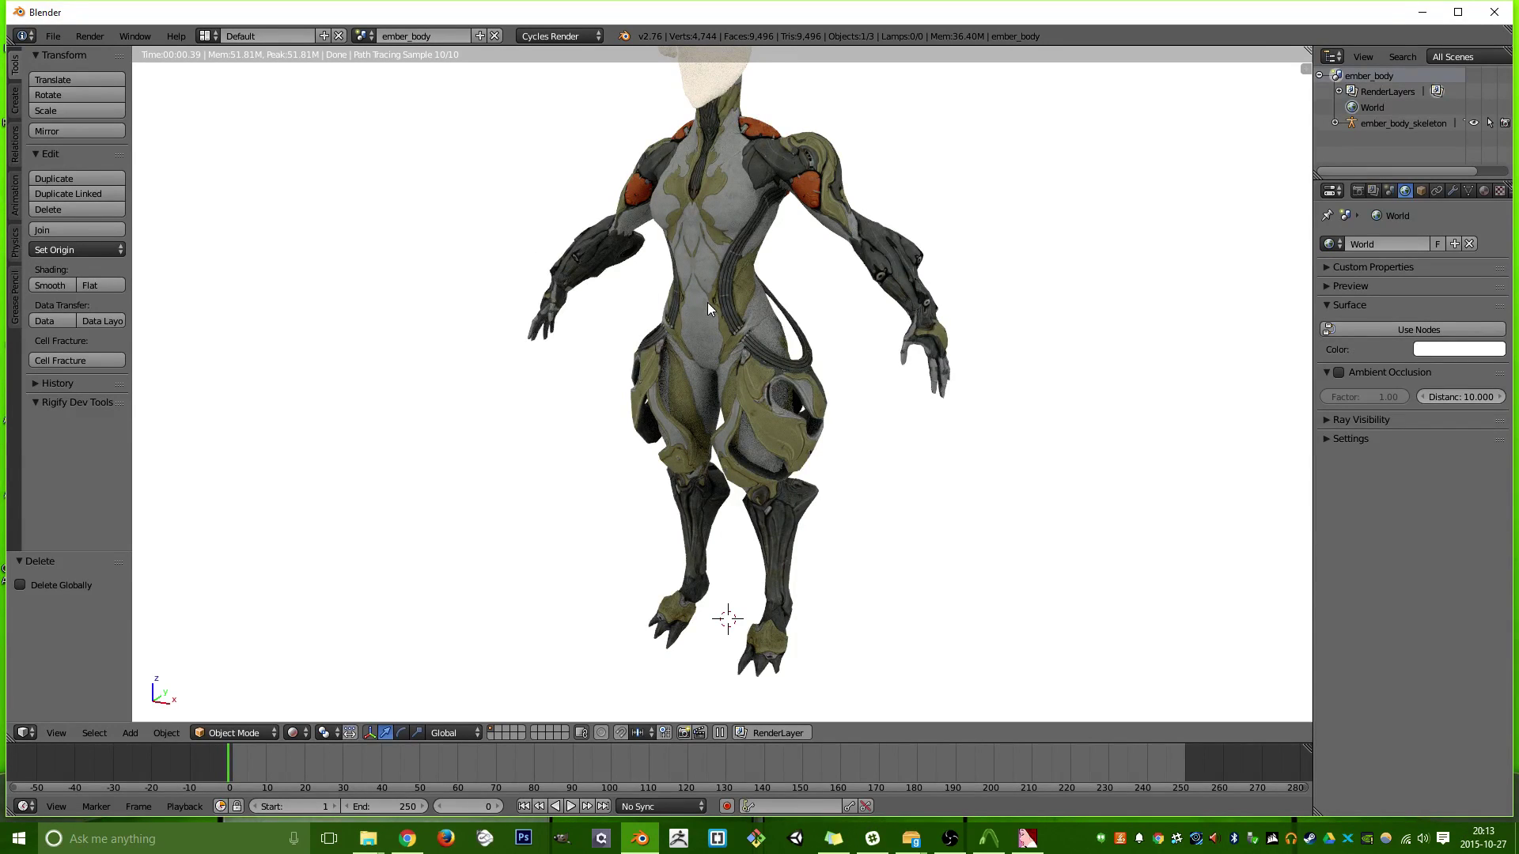
# Bring the OBS window forward and move it to the lower-right of the screen.
pyautogui.click(950, 838)
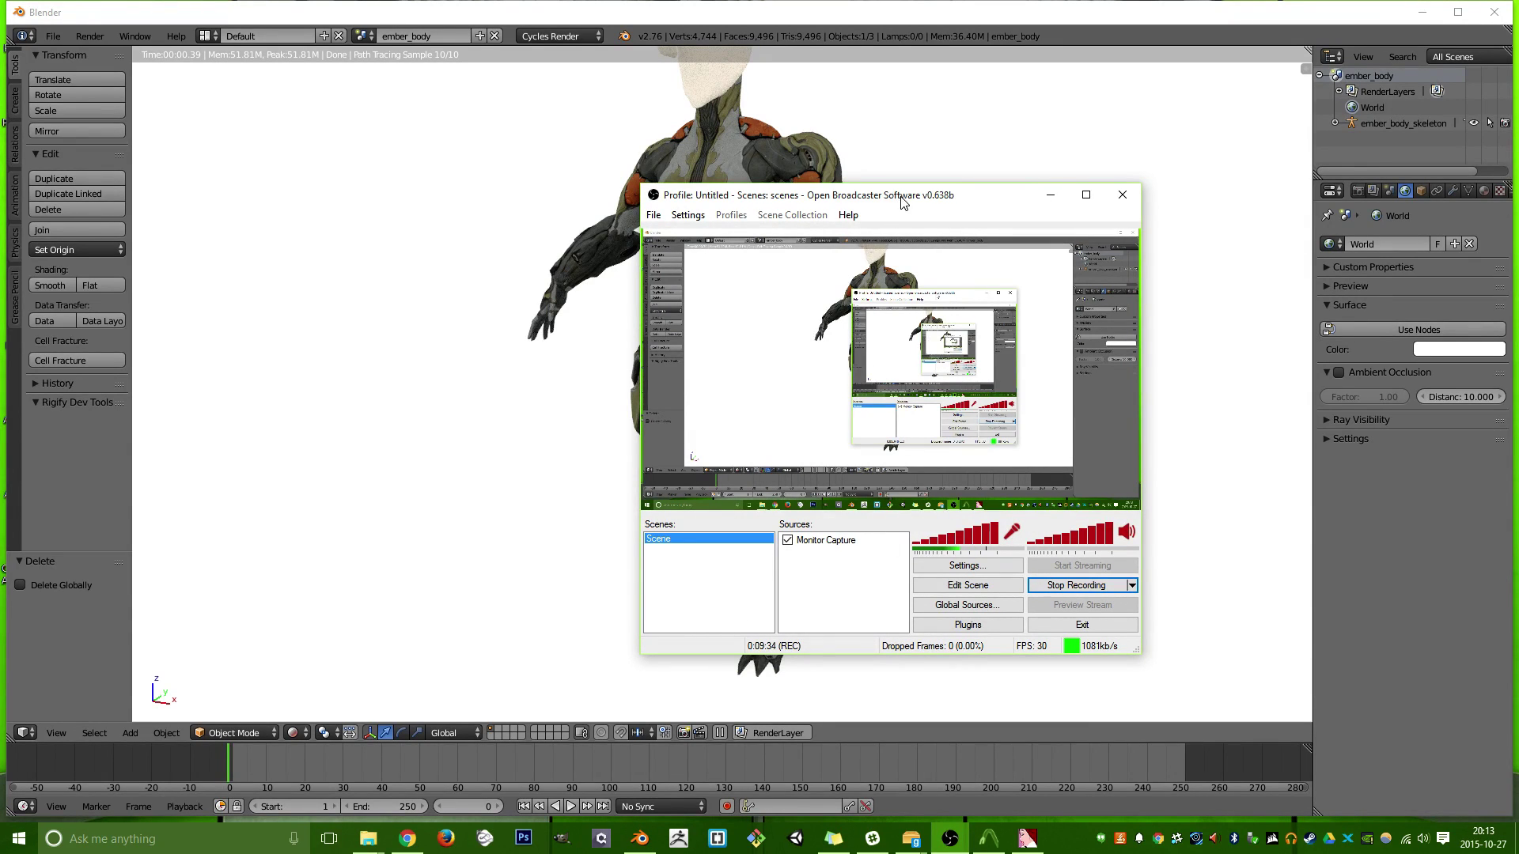
pyautogui.moveTo(901, 203); pyautogui.dragTo(1264, 352)
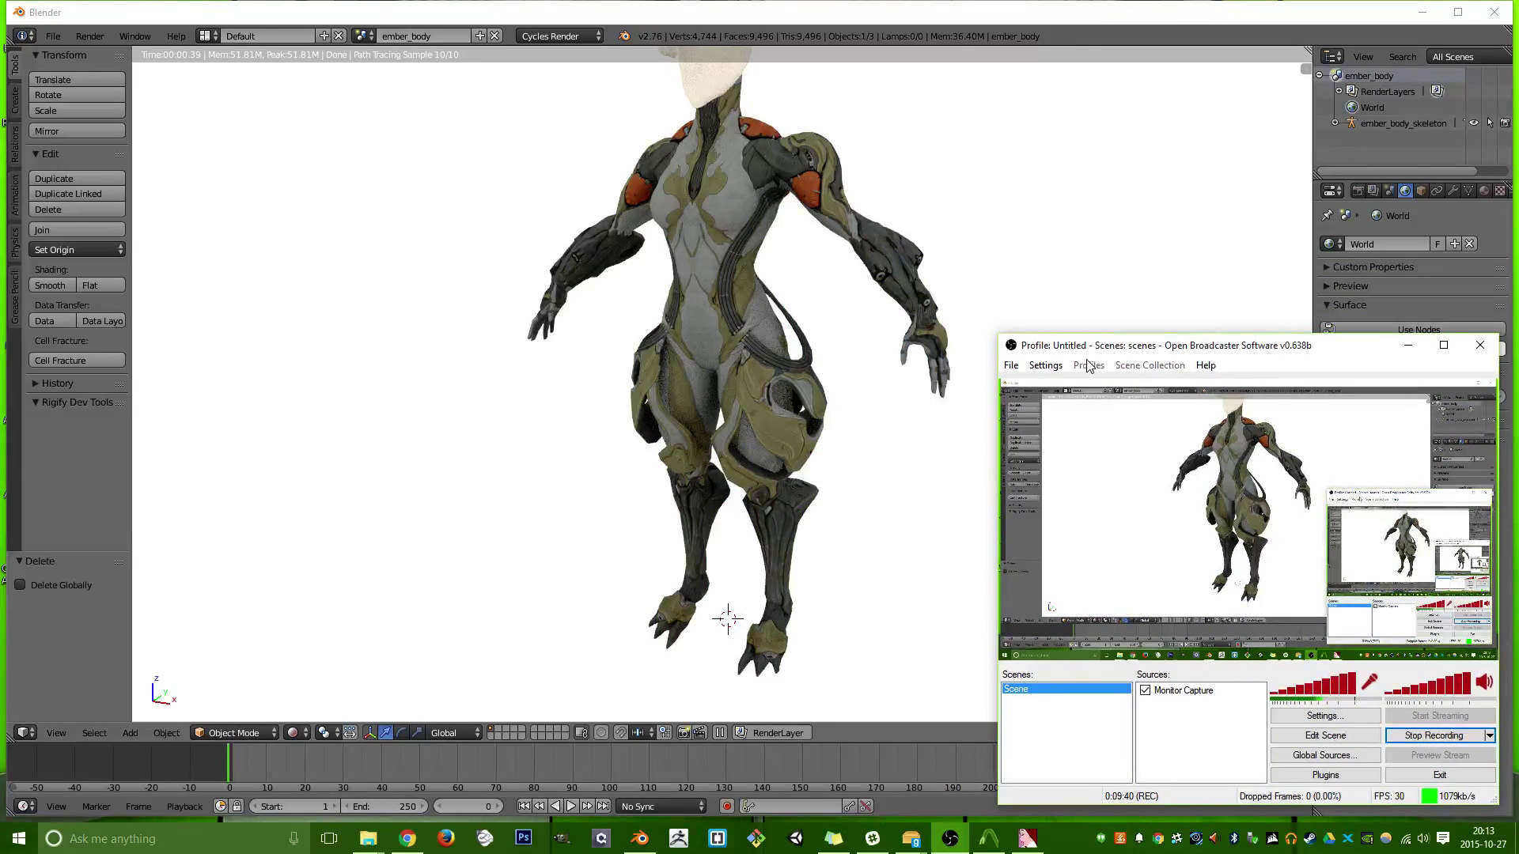